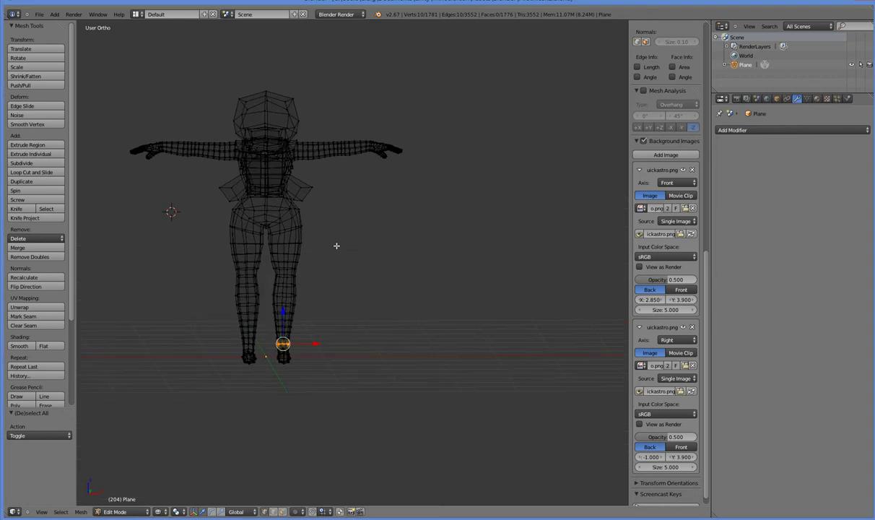
Step: In front view, delete all vertices of the character on the negative X side of the centre line
key(KP_1)
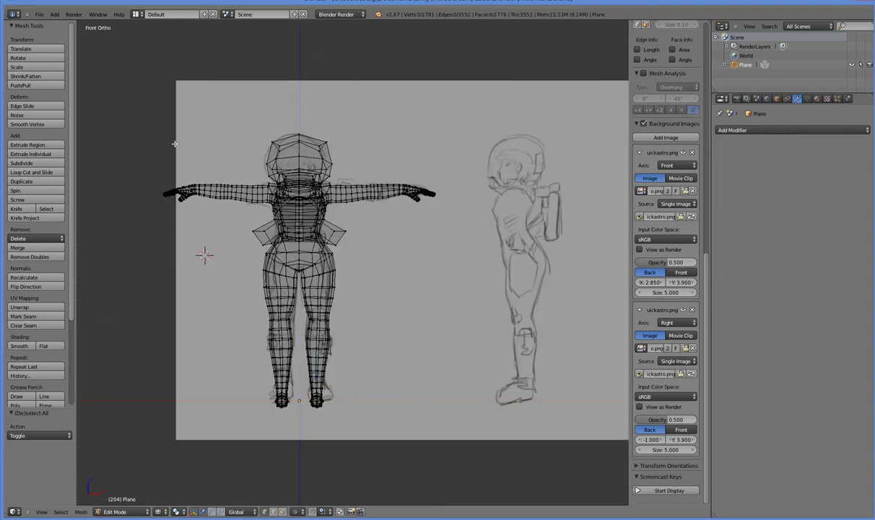
drag(217, 243, 297, 414)
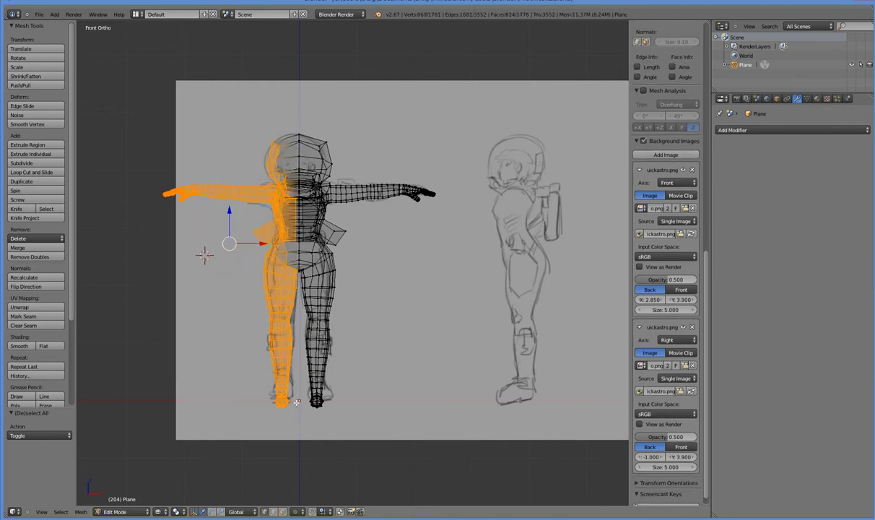
key(x)
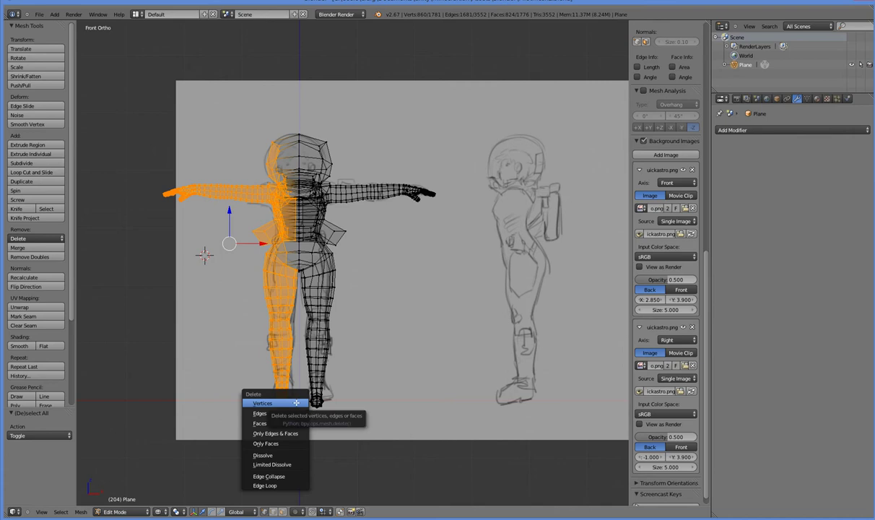
click(296, 403)
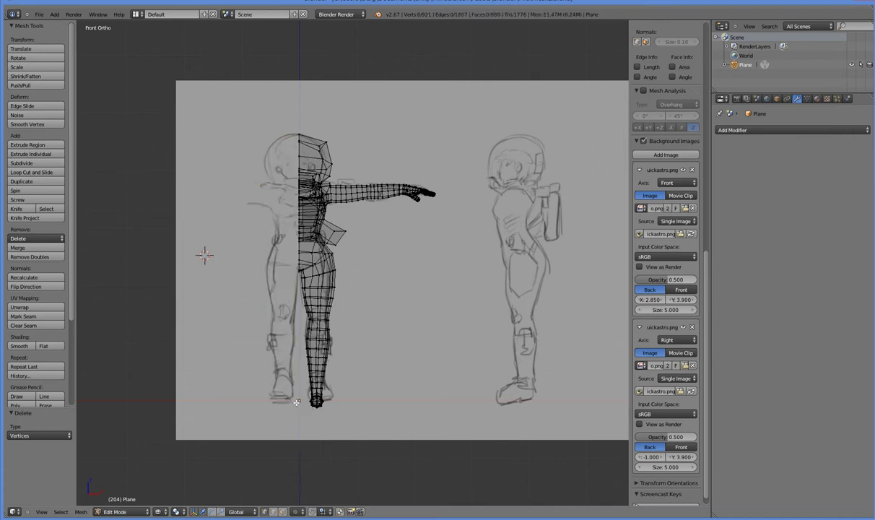
Step: Add a Mirror modifier on the X axis to the remaining half and enable Clipping
middle_drag(367, 359, 417, 312)
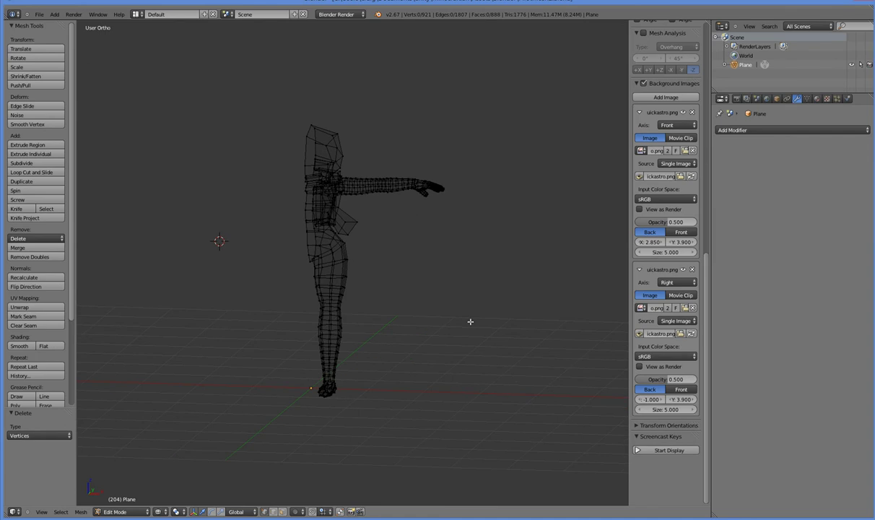
click(726, 130)
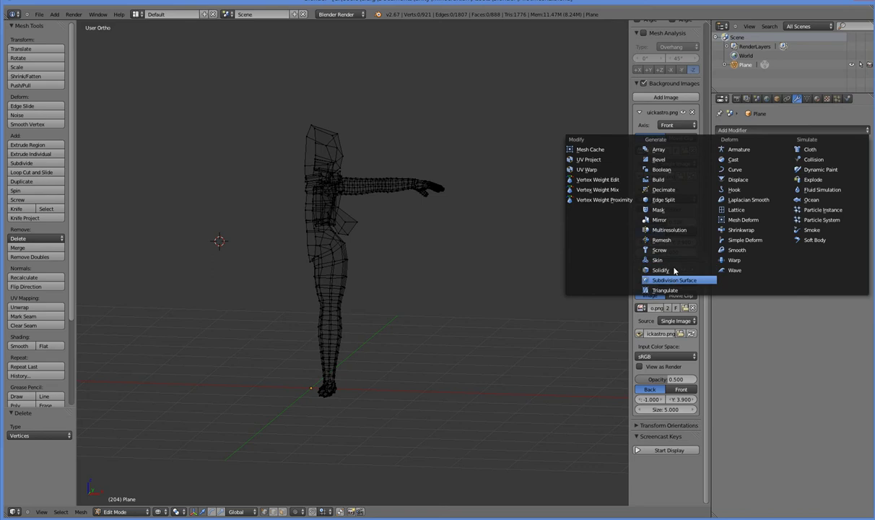
click(662, 220)
click(762, 193)
Step: Select the edge loop along the mirror seam and examine the hips and leg topology from the side
middle_drag(374, 261, 279, 261)
scroll(340, 262, up, 4)
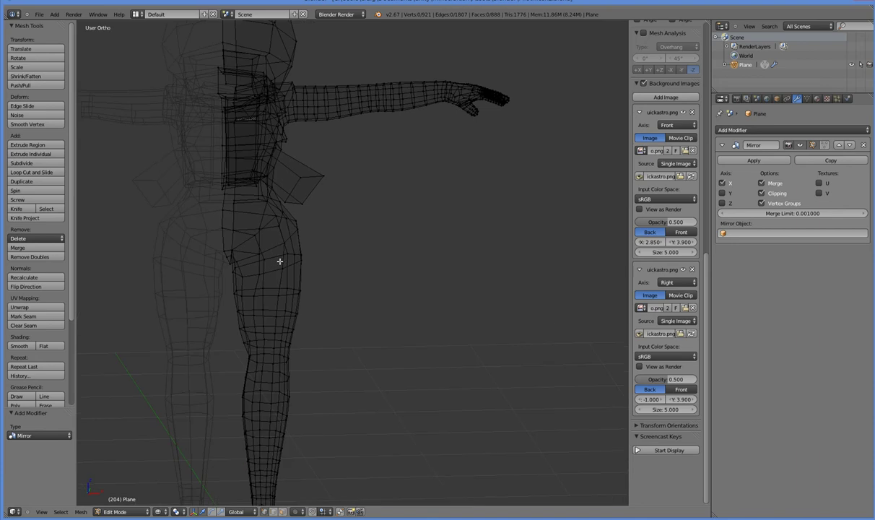
alt+right_click(234, 187)
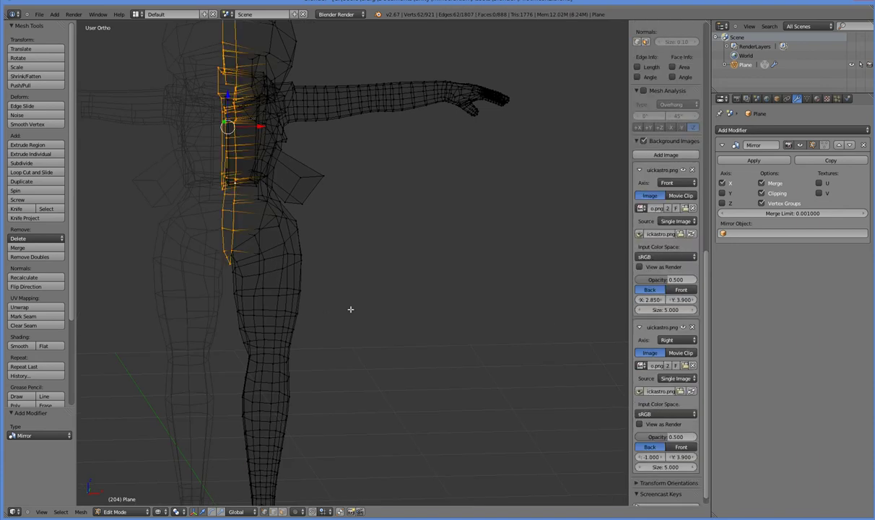
middle_drag(350, 308, 299, 361)
shift+scroll(396, 367, down, 1)
scroll(394, 365, down, 3)
shift+scroll(395, 365, down, 4)
shift+middle_drag(298, 361, 244, 406)
scroll(303, 278, up, 2)
scroll(263, 312, up, 2)
scroll(263, 312, down, 1)
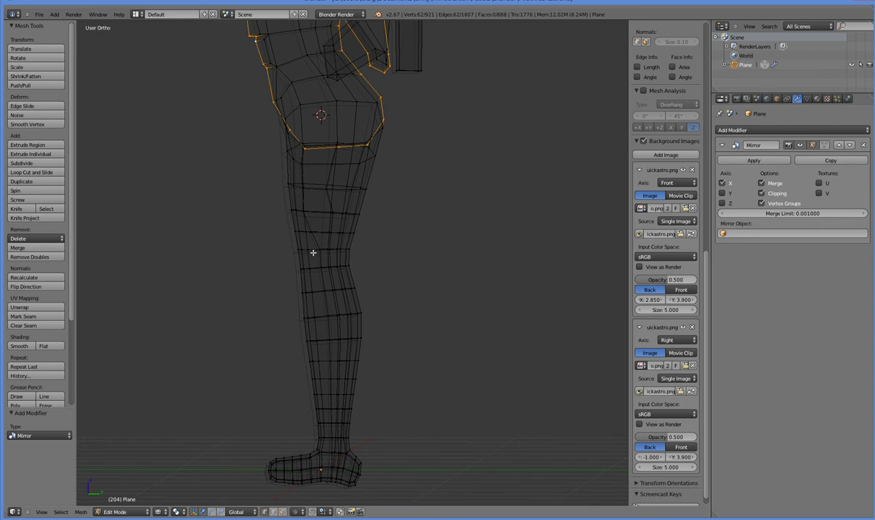
Step: In right view, move a middle vertex of the upper-thigh loop about 0.051 along Y
right_click(324, 194)
middle_drag(287, 207, 303, 222)
key(KP_3)
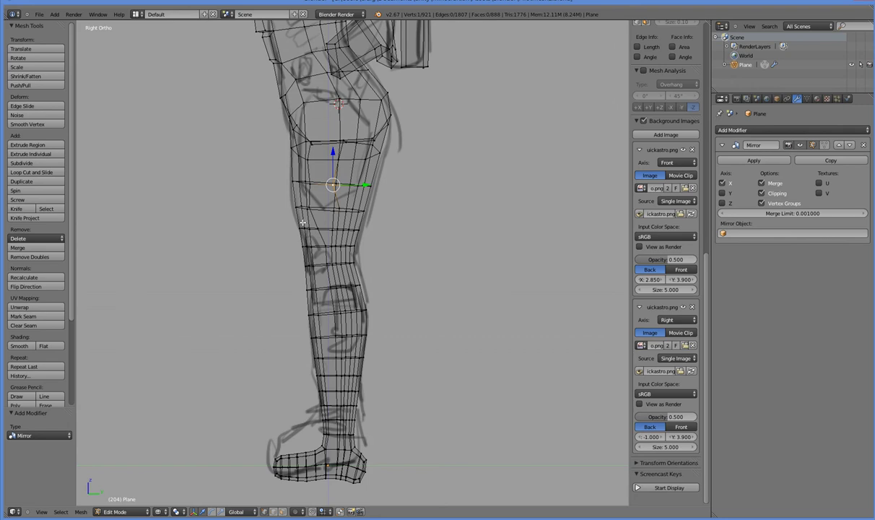
middle_drag(383, 232, 382, 228)
key(KP_3)
right_click(344, 208)
right_click(332, 187)
key(g)
key(y)
click(371, 183)
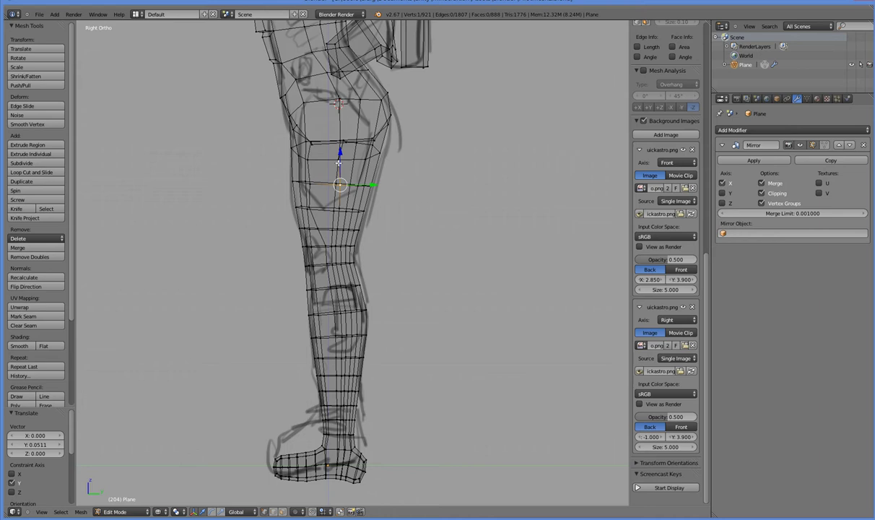
Step: Move two vertices of the loop just below the hip along Y, the middle one about 0.022 and the front one about 0.019
right_click(341, 158)
key(g)
key(y)
click(354, 162)
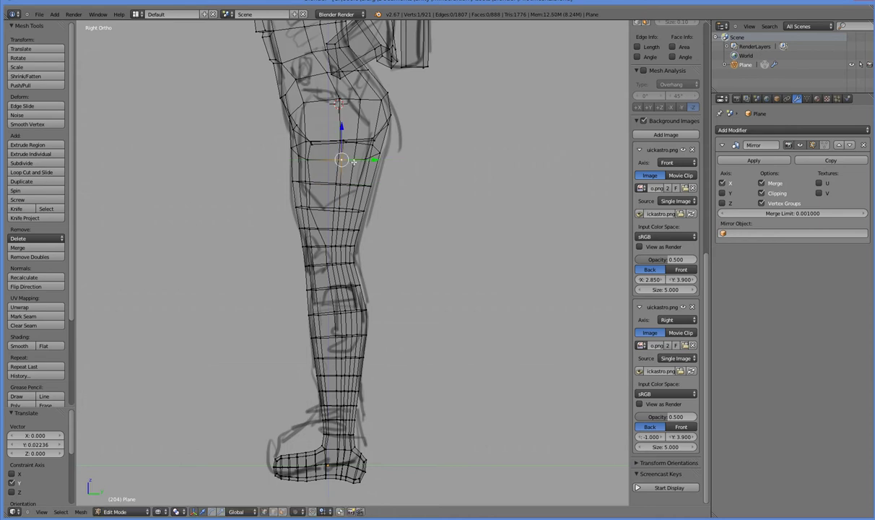
right_click(309, 160)
key(g)
key(y)
click(341, 161)
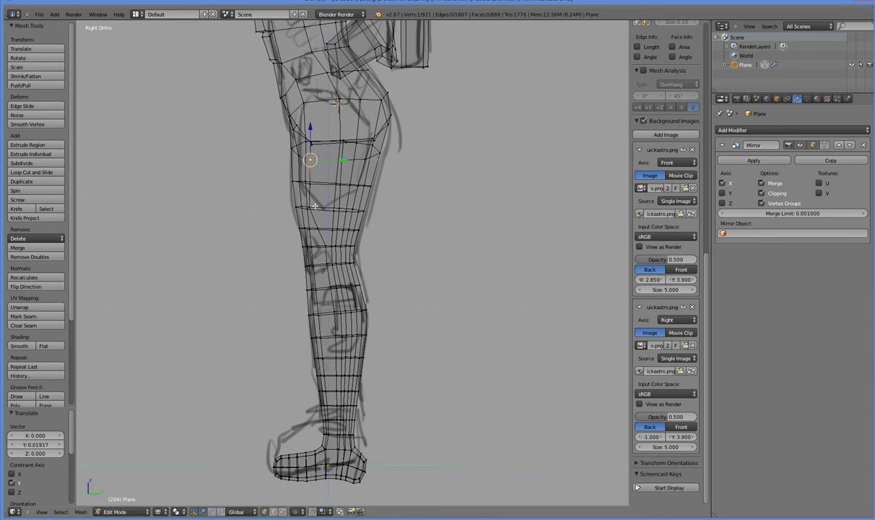
Step: Move a mid-thigh vertex about 0.032 along Y and a vertex just above the knee about -0.035 along Y
right_click(311, 207)
key(g)
key(y)
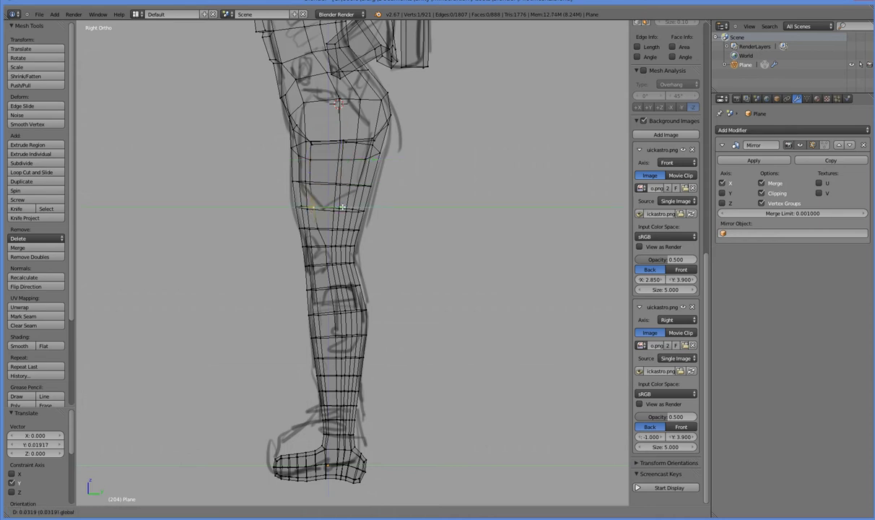
click(342, 208)
right_click(327, 244)
key(g)
key(y)
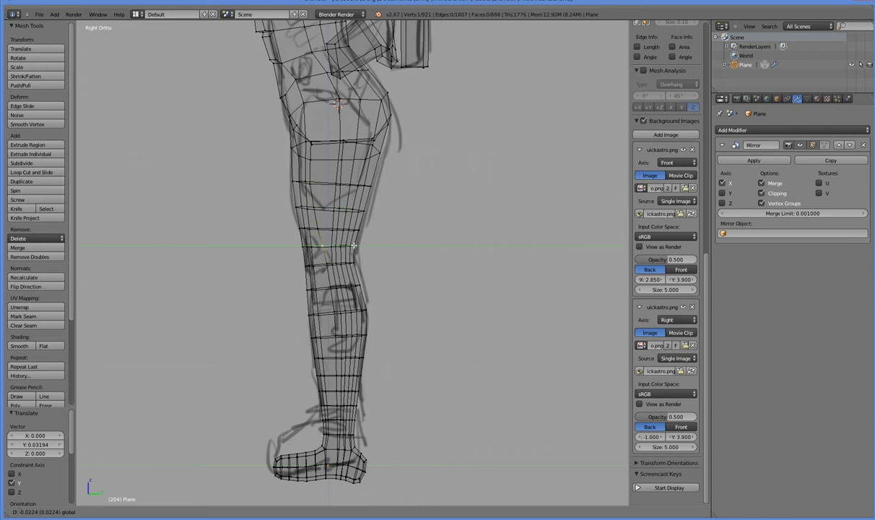
click(354, 248)
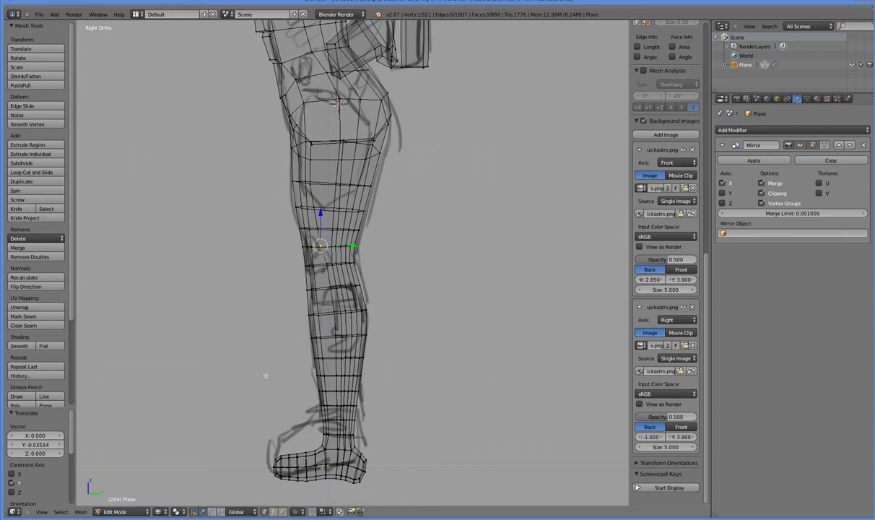
Step: Delete two edge loops from the lower shin above the ankle
shift+middle_drag(265, 376, 277, 216)
scroll(273, 288, up, 3)
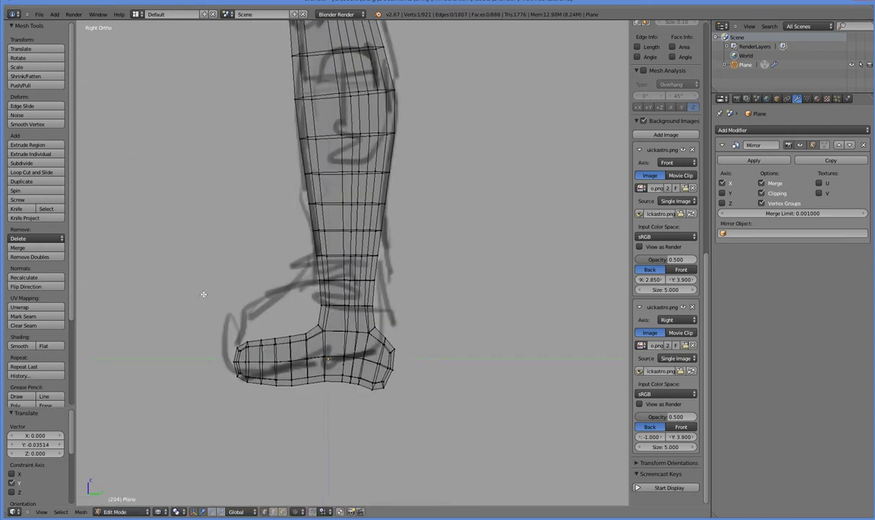
key(a)
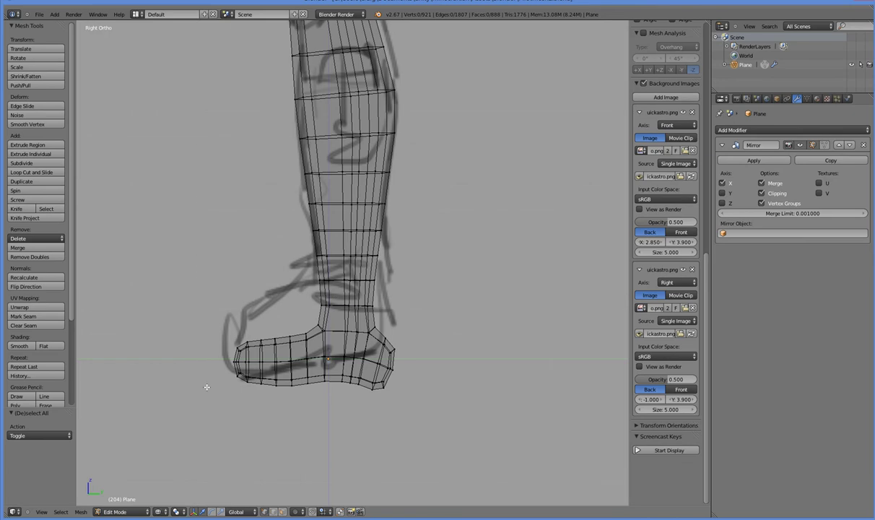
alt+right_click(341, 279)
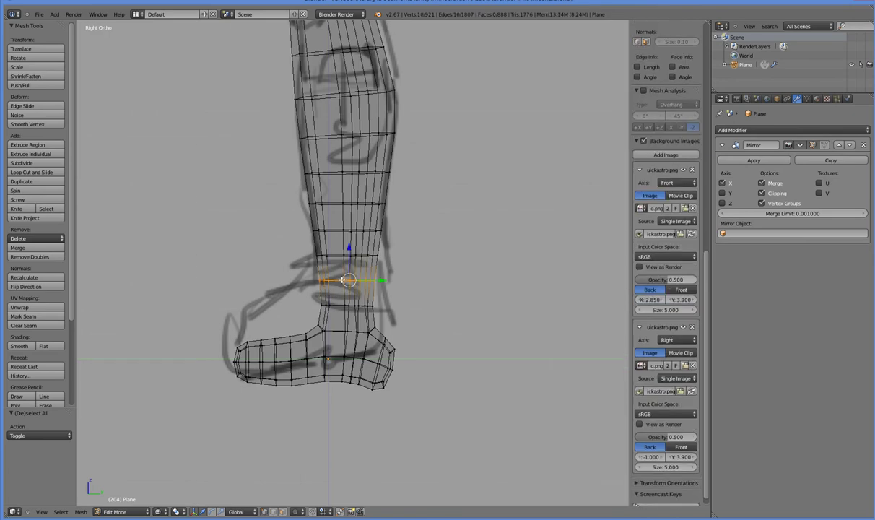
key(x)
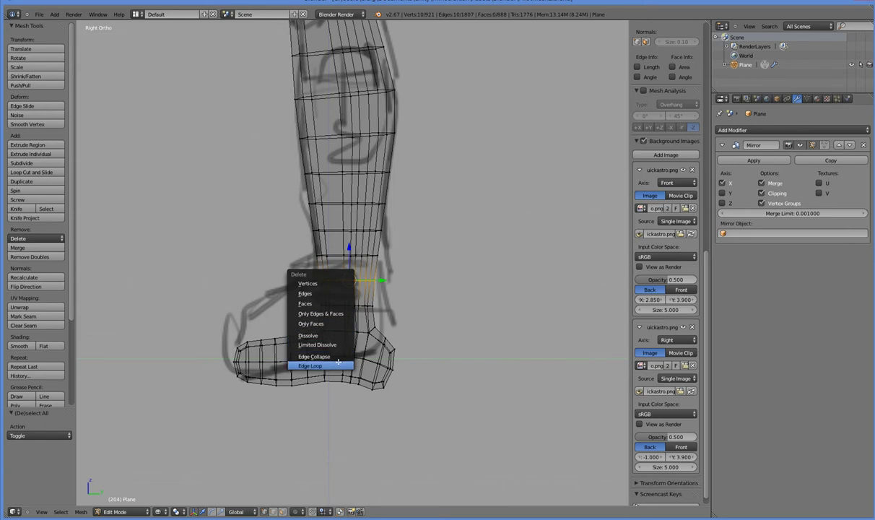
click(317, 365)
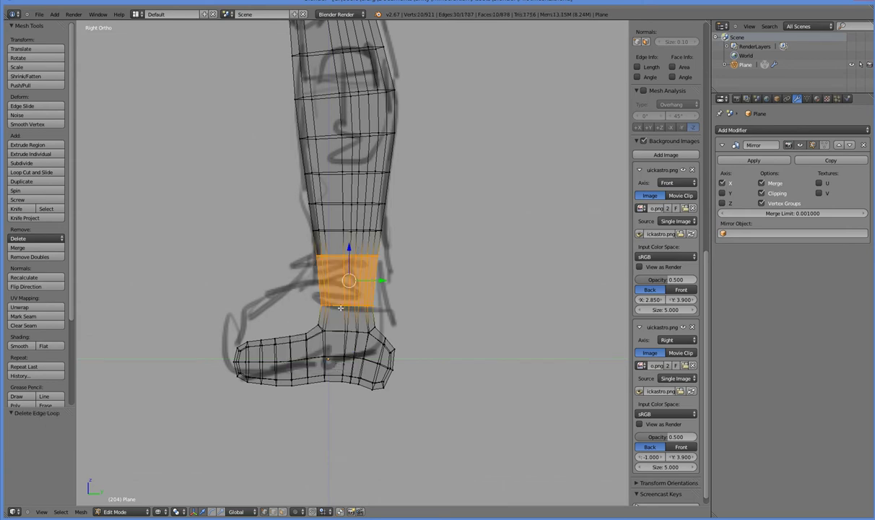
alt+right_click(346, 233)
key(x)
click(347, 234)
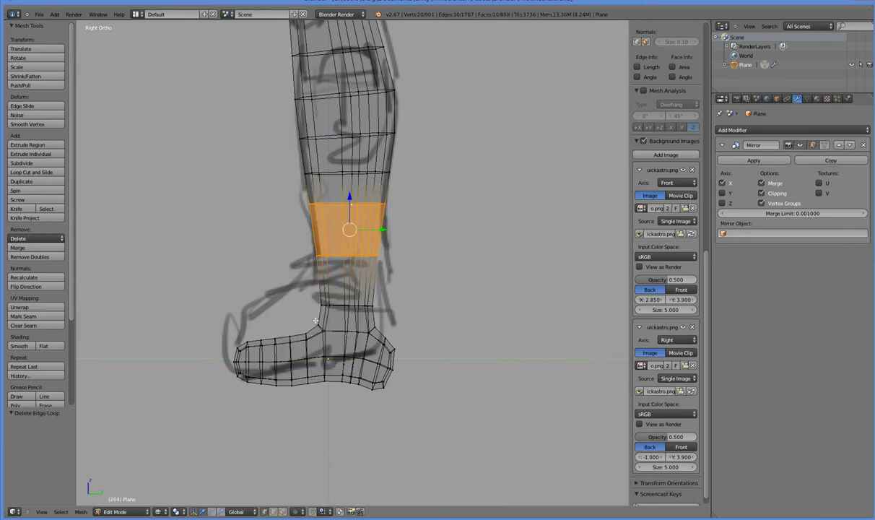
Step: Select the whole foot up to the ankle and raise it about 0.152 along Z
key(a)
key(b)
drag(186, 291, 432, 407)
drag(317, 314, 323, 286)
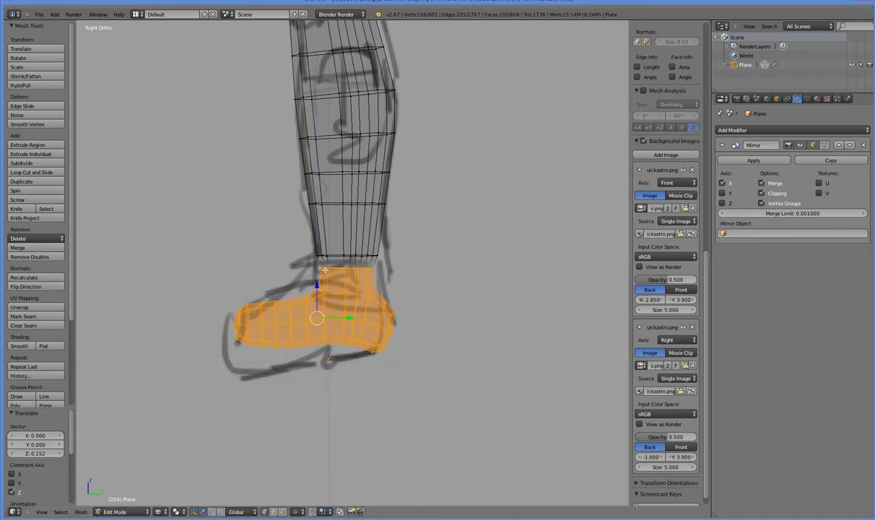
Step: Select the foot together with the lowest shin loop and raise them about 0.135 along Z
key(a)
key(b)
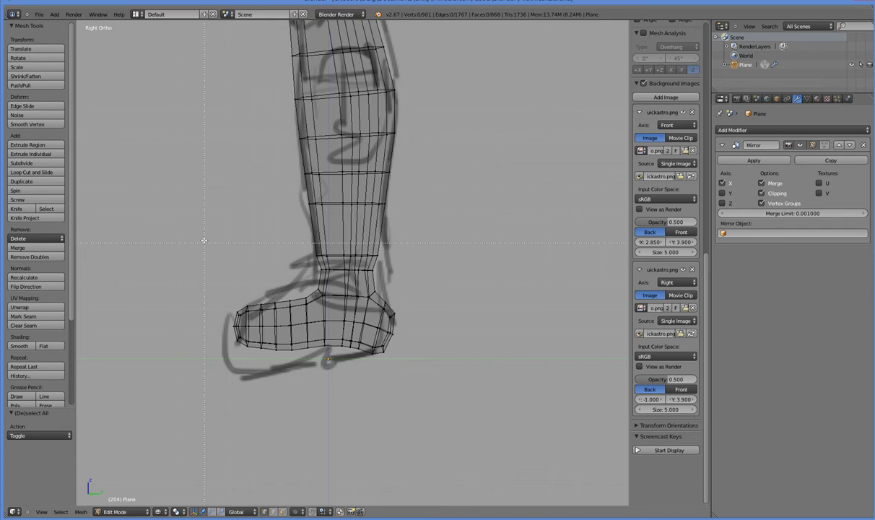
drag(204, 241, 406, 367)
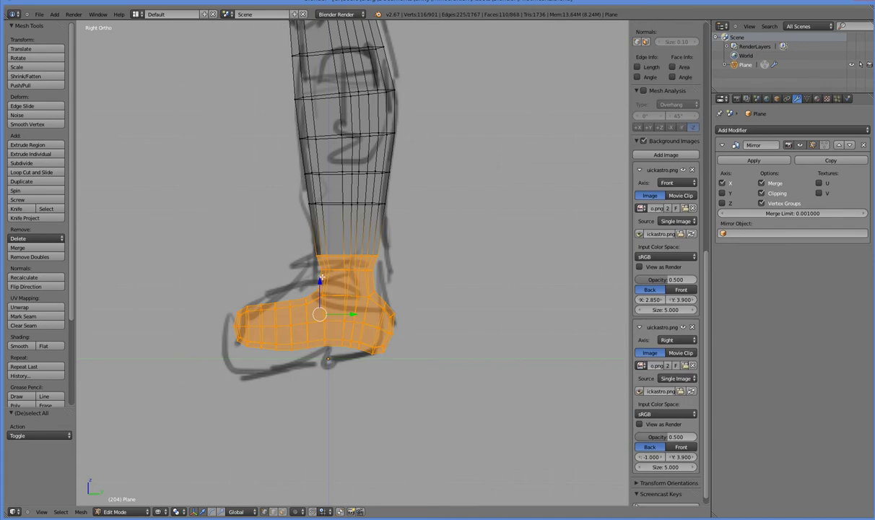
drag(321, 278, 310, 269)
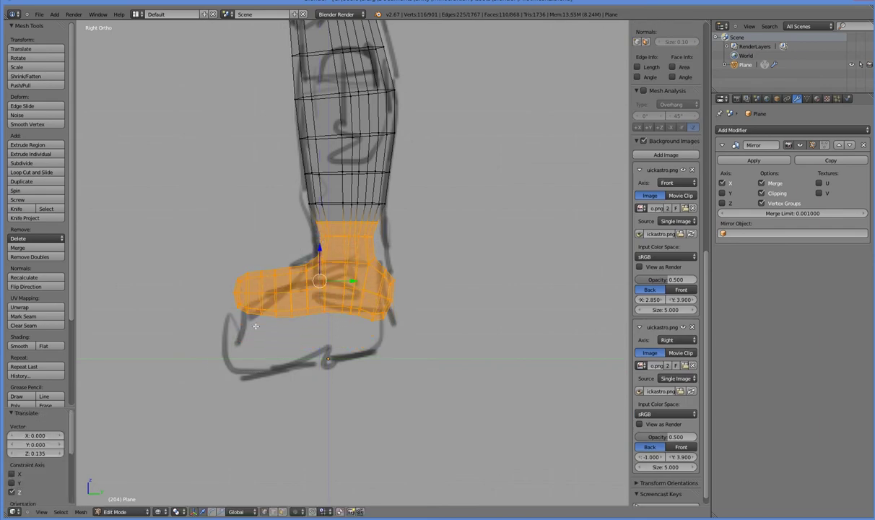
middle_drag(255, 325, 262, 306)
key(KP_3)
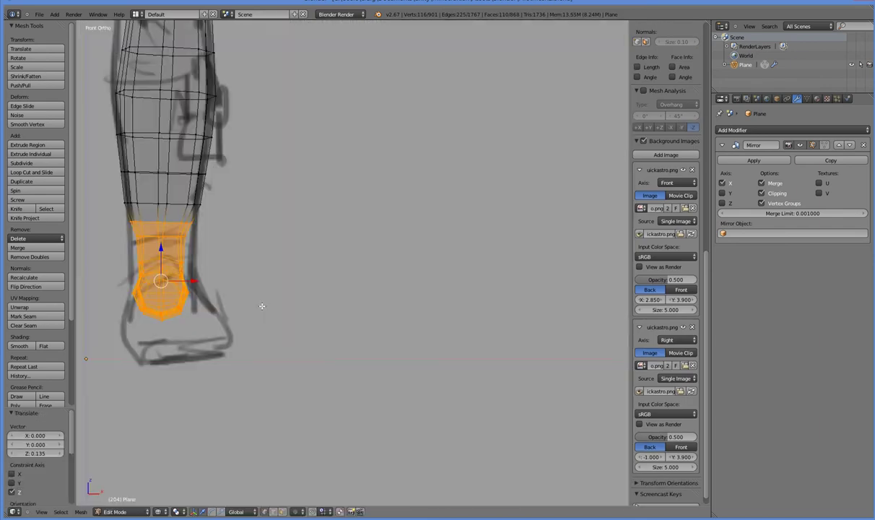
key(a)
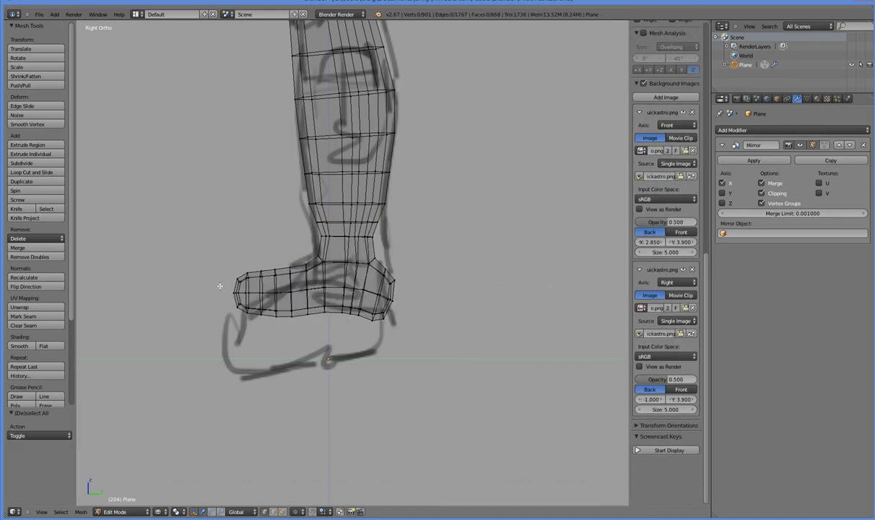
Step: Lower the sole vertices of the foot about 0.163 along Z and rotate them to follow the boot sketch
middle_drag(220, 286, 223, 293)
key(KP_3)
key(a)
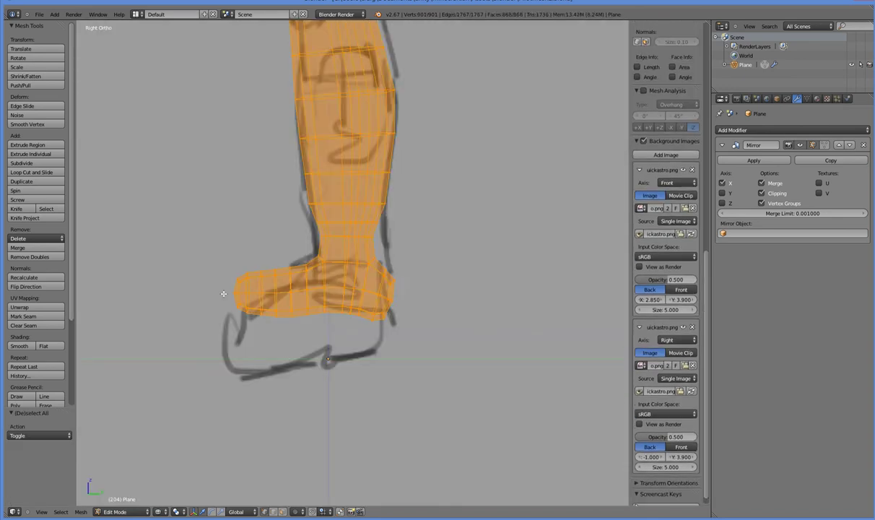
key(a)
key(b)
drag(222, 301, 396, 331)
drag(313, 278, 313, 319)
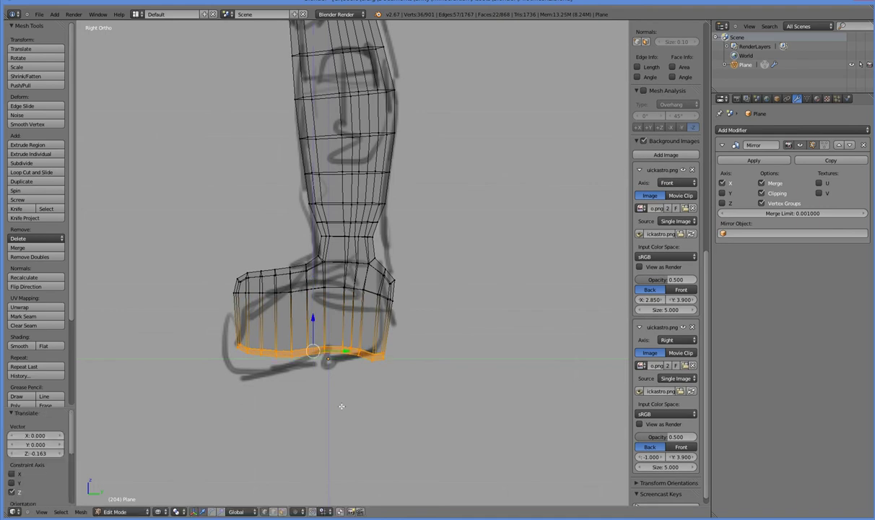
key(r)
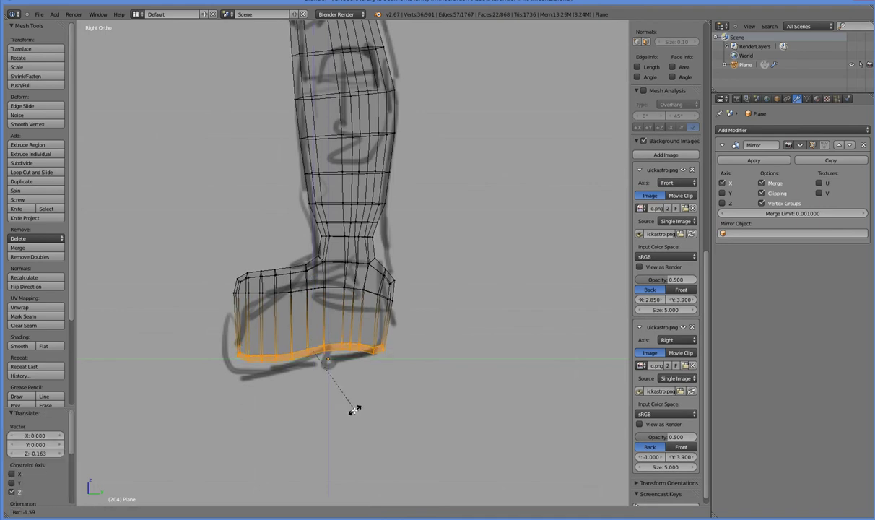
click(351, 410)
Step: Lower the sole vertices between the arch and the heel about 0.028 along Z
key(a)
key(b)
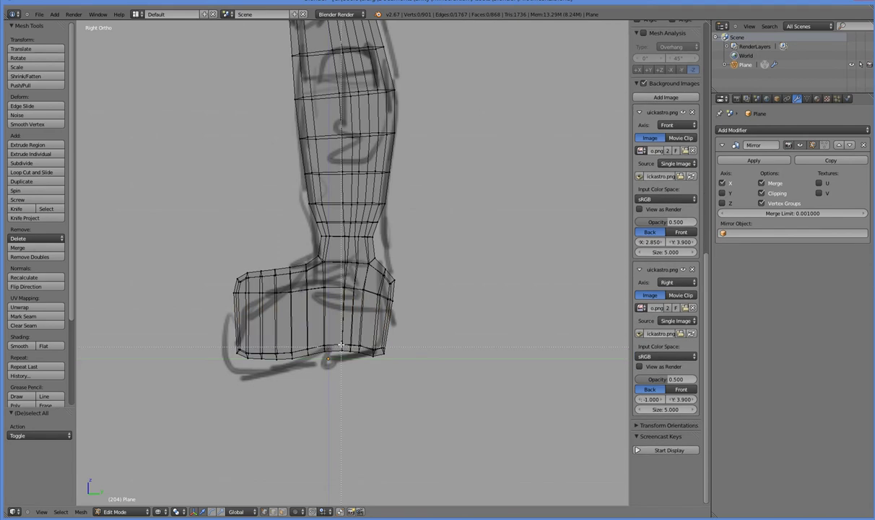
drag(339, 341, 363, 356)
key(g)
key(z)
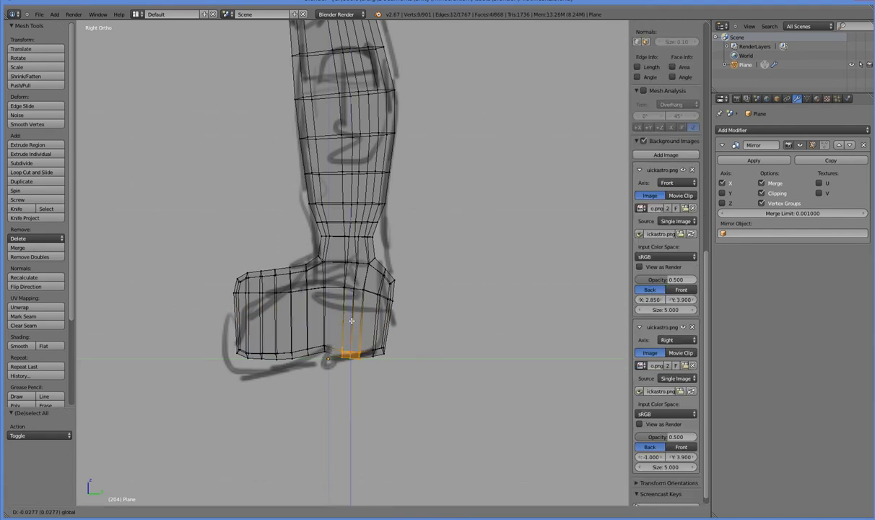
click(352, 320)
Step: Lower the rearmost heel vertices of the sole about 0.015 along Z
key(a)
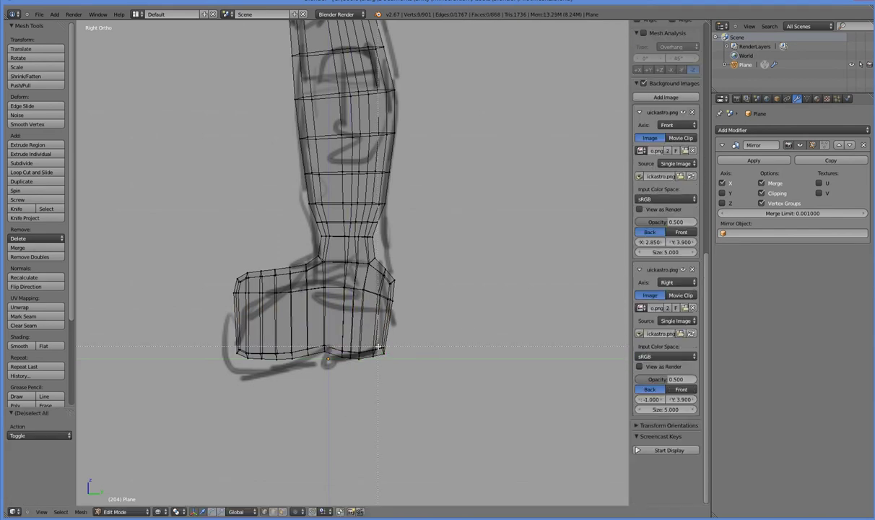
key(b)
drag(372, 345, 390, 363)
key(g)
key(z)
click(383, 325)
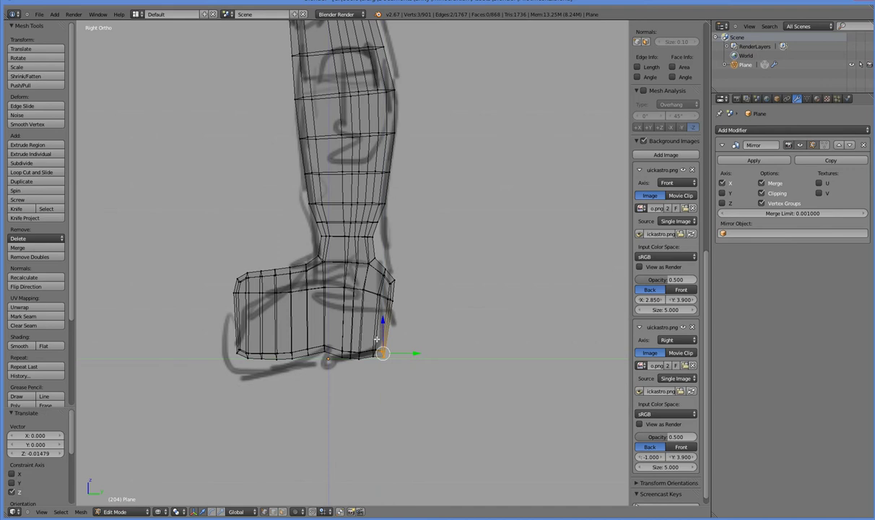
Step: Lower the heel's sole vertices just in front of the rearmost ones about 0.006 along Z
drag(374, 330, 374, 324)
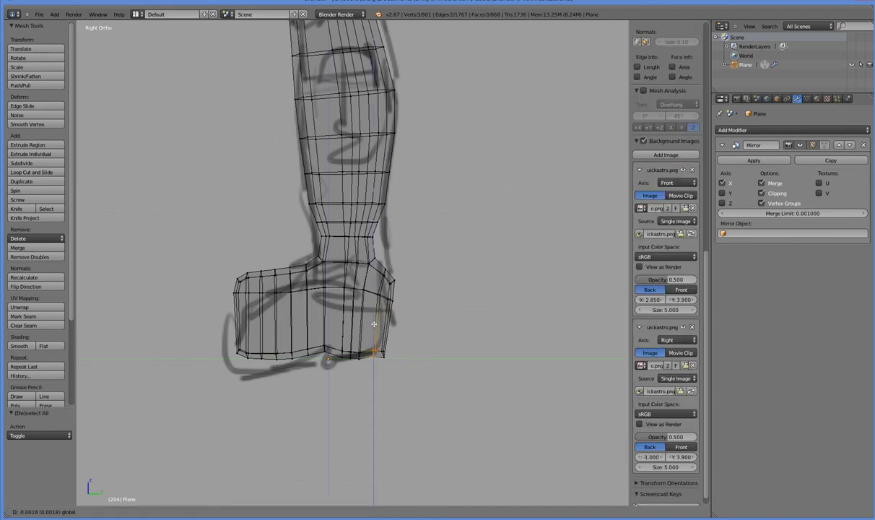
click(374, 324)
Step: Examine the underside and back of the foot from several angles in solid shading and wireframe
middle_drag(374, 324, 282, 379)
scroll(281, 379, up, 5)
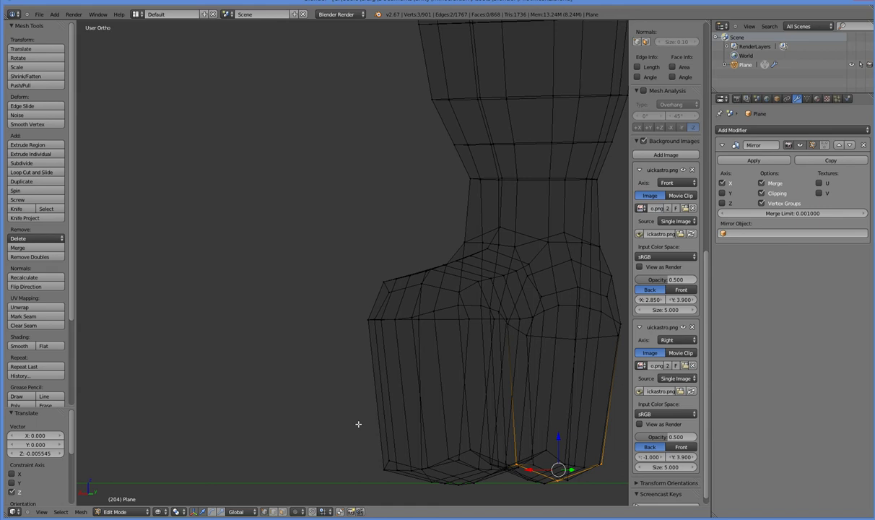
key(z)
middle_drag(355, 423, 383, 418)
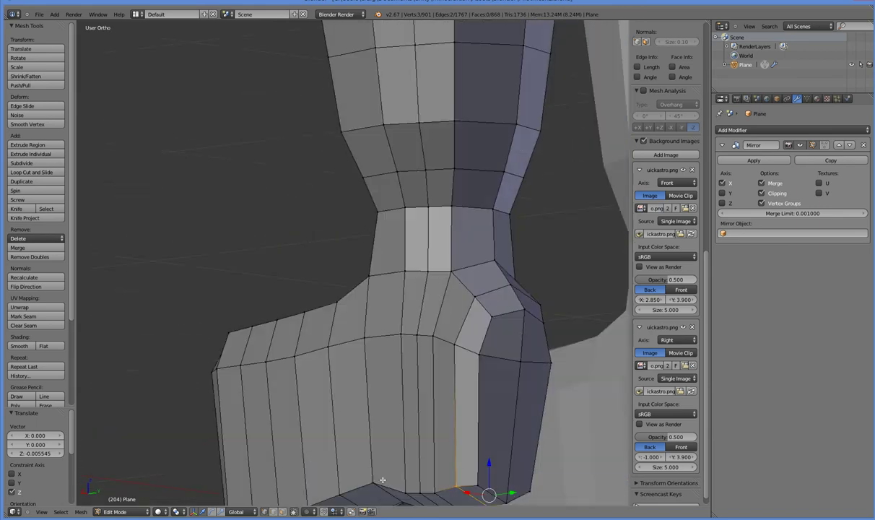
middle_drag(383, 479, 418, 423)
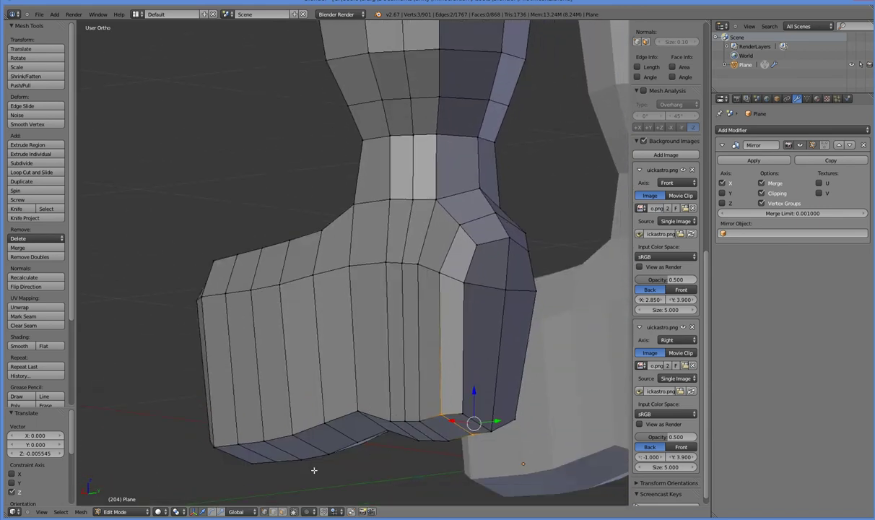
middle_drag(332, 458, 344, 470)
key(z)
mouse_move(350, 404)
middle_down()
mouse_move(359, 418)
mouse_move(347, 421)
middle_up()
Step: Raise the centre-line vertices of the sole about 0.022 along Z in front view to flatten its underside
alt+right_click(374, 308)
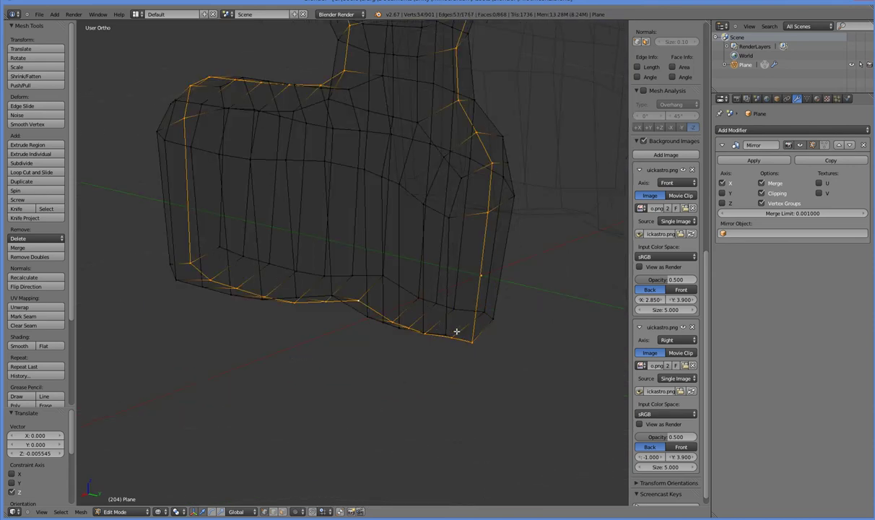
middle_drag(472, 390, 446, 382)
key(KP_3)
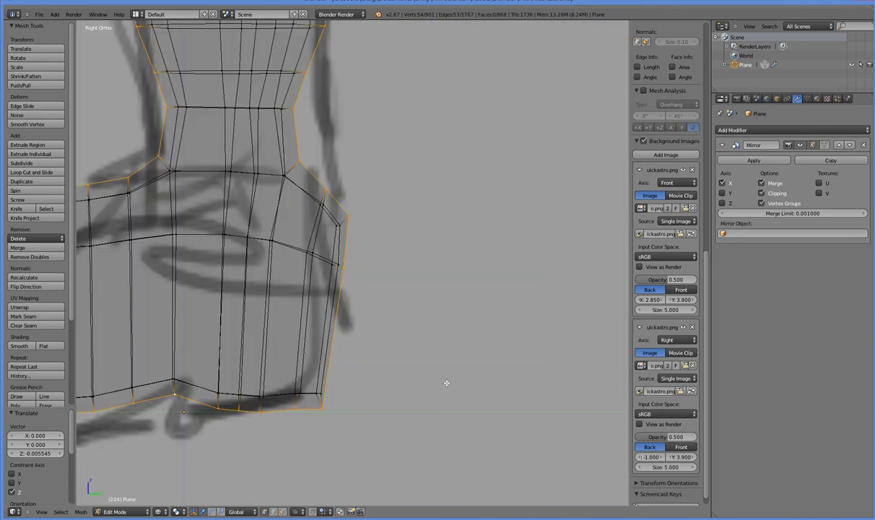
key(KP_1)
mouse_move(358, 371)
shift+middle_down()
mouse_move(426, 329)
mouse_move(421, 319)
shift+middle_up()
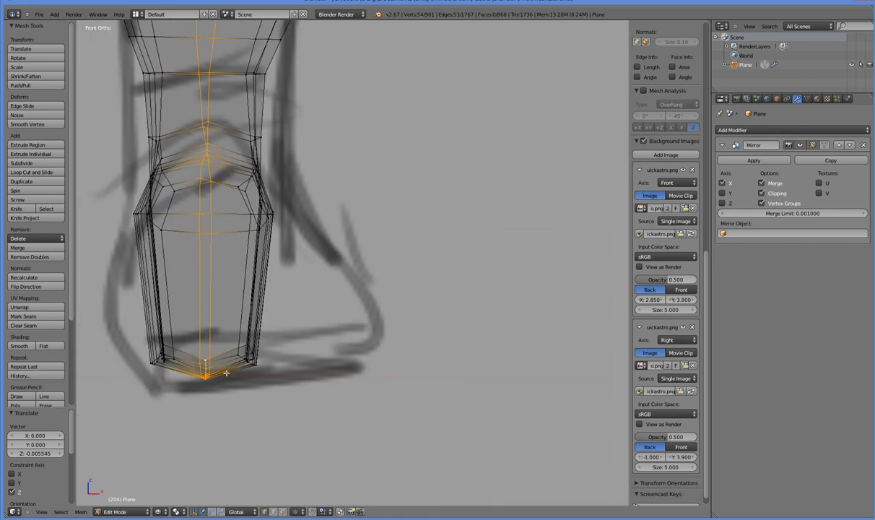
key(z)
key(z)
key(a)
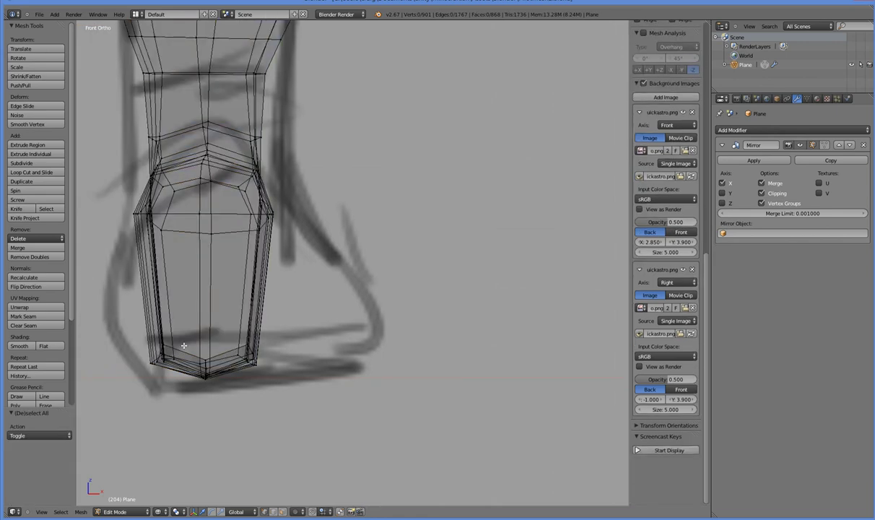
right_click(198, 363)
key(g)
key(z)
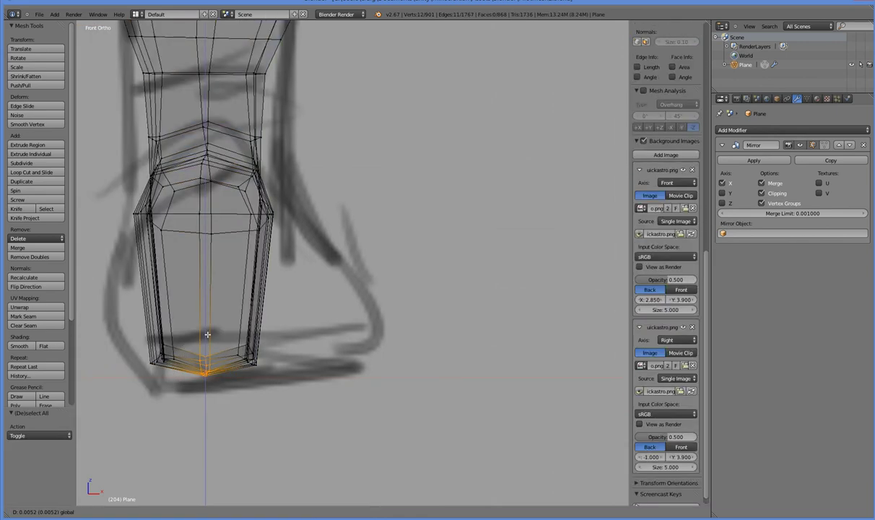
click(207, 328)
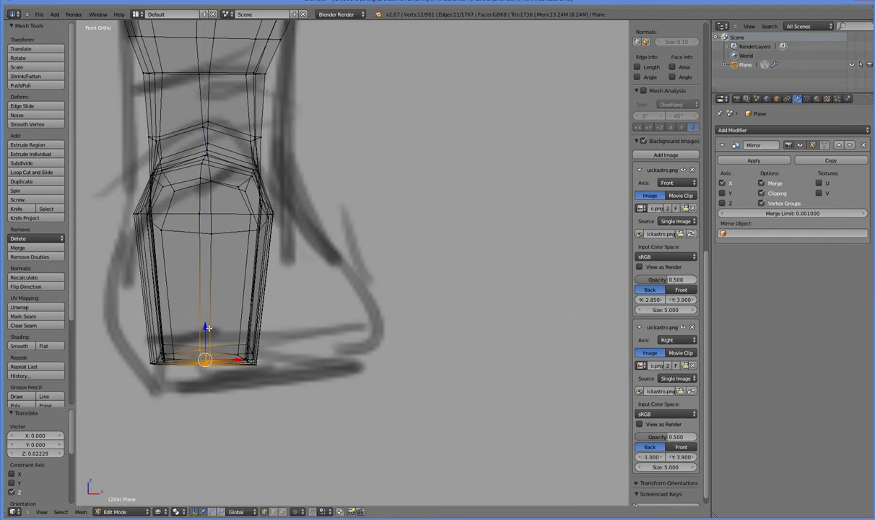
Step: Select all the sole vertices in side view and lower them about 0.023 along Z
key(KP_3)
scroll(252, 342, down, 4)
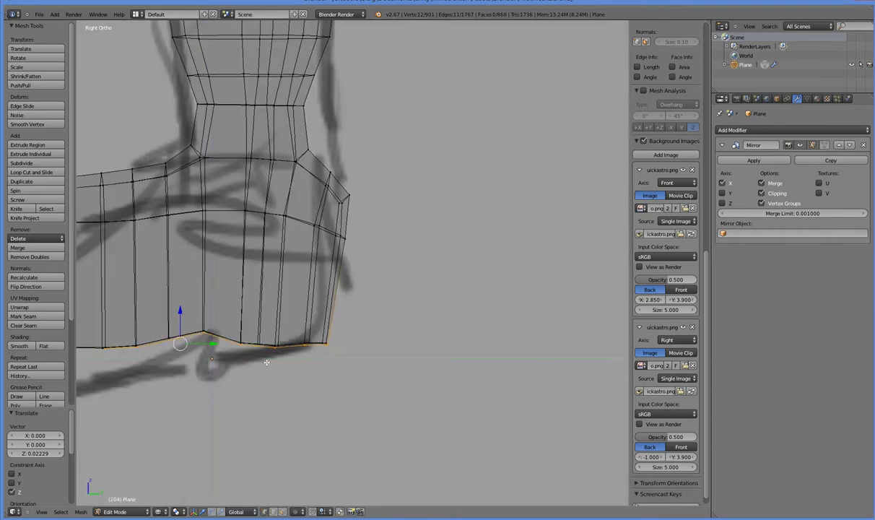
shift+middle_drag(266, 349, 291, 354)
key(a)
key(b)
drag(180, 295, 410, 339)
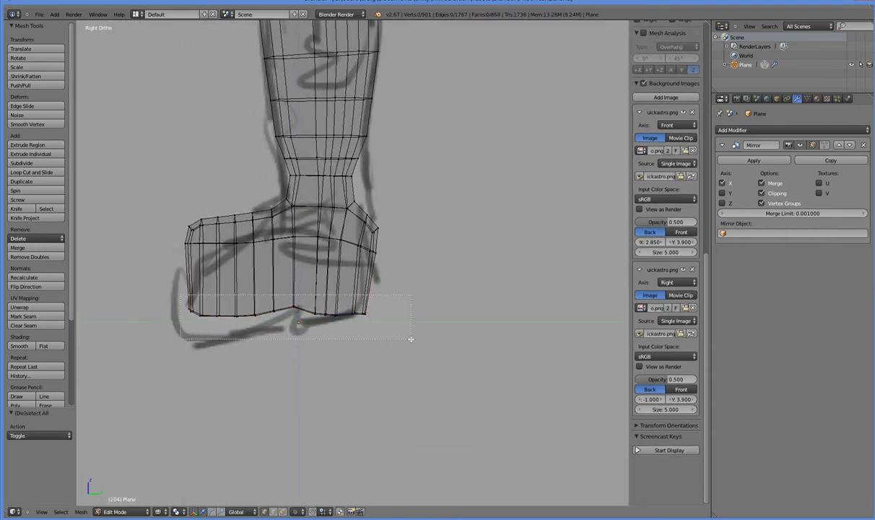
drag(278, 281, 279, 289)
Step: Add one horizontal loop cut around the foot and slide it towards the sole with a factor of about -0.593
key(ctrl+r)
click(279, 288)
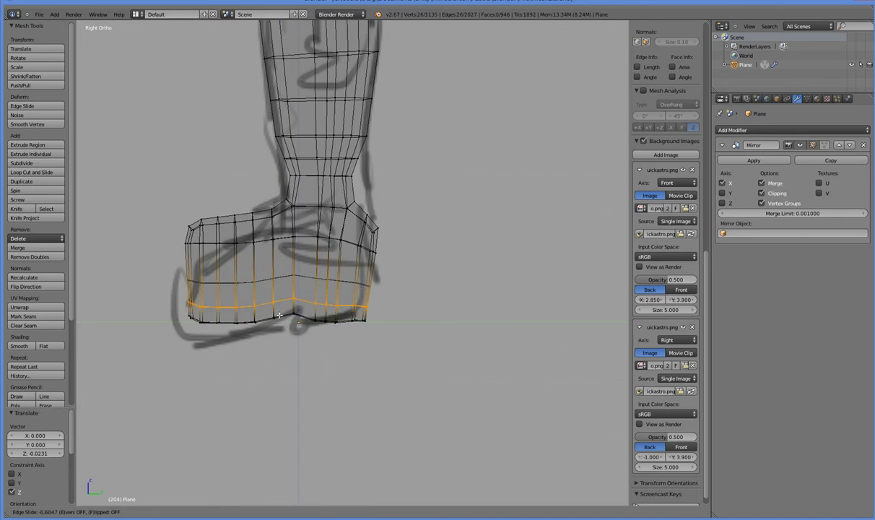
click(280, 308)
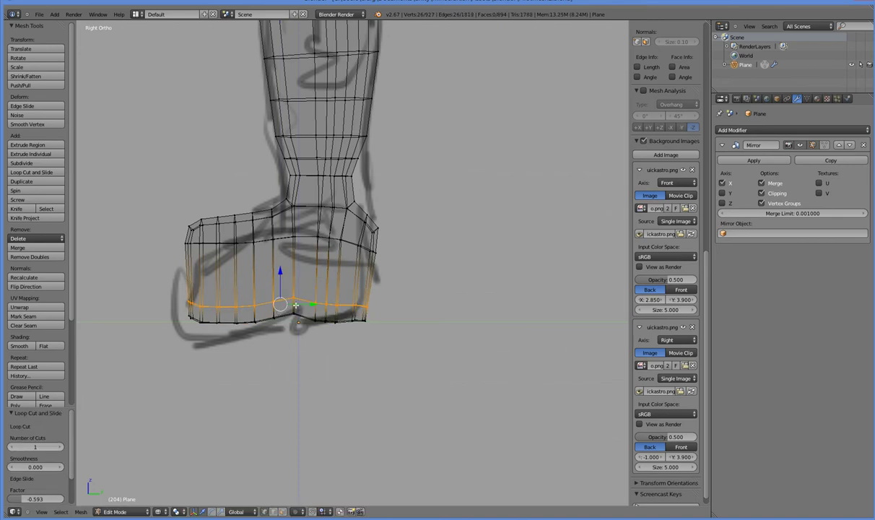
Step: Flatten the new foot loop by scaling it to 0 along Z, and rotate it about -2.7° in side view
key(s)
key(z)
key(0)
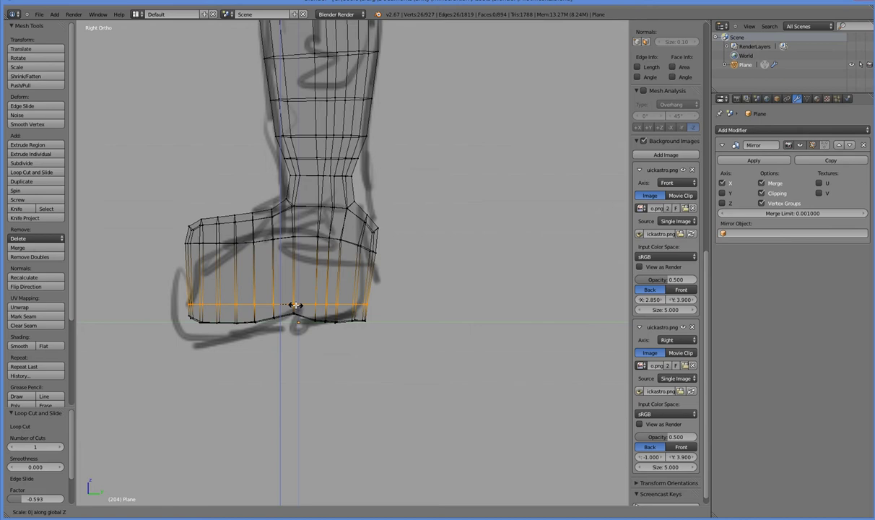
key(Return)
key(r)
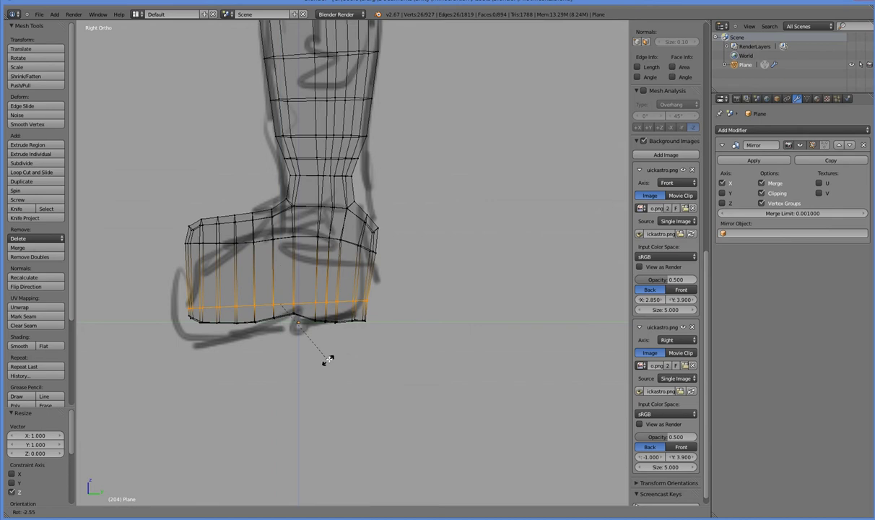
click(327, 358)
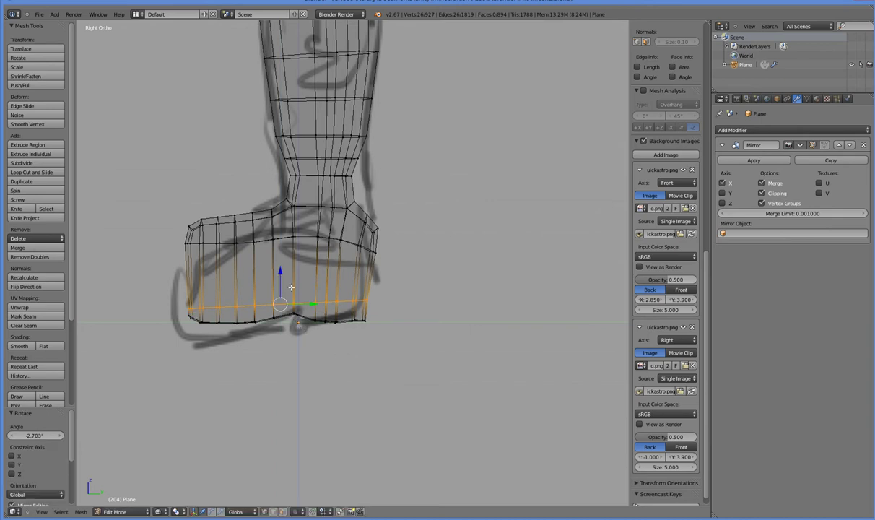
Step: Raise the new foot loop slightly along Z and raise its pair of vertices in the middle of the heel a little further
drag(281, 274, 343, 302)
key(a)
key(a)
key(b)
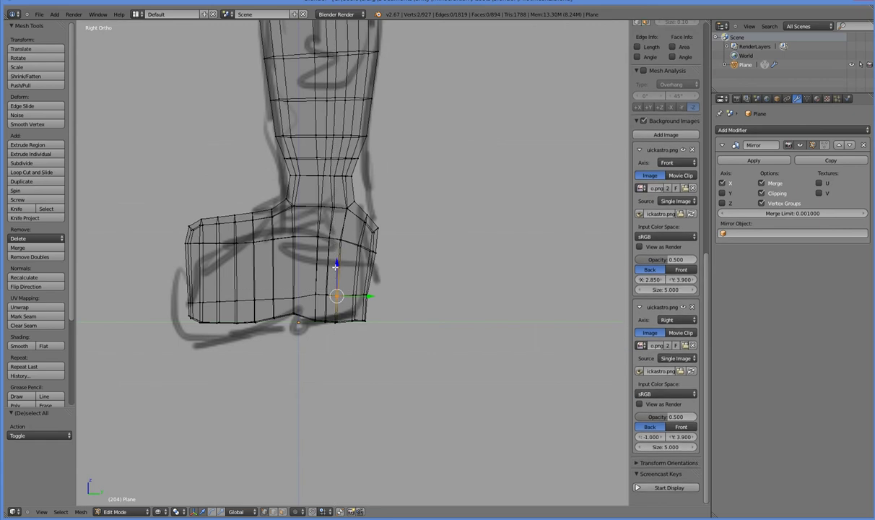
drag(336, 267, 335, 262)
Step: Lower the forefoot vertices of the new loop slightly along Z, at the third vertical edge line behind the toe
key(a)
key(b)
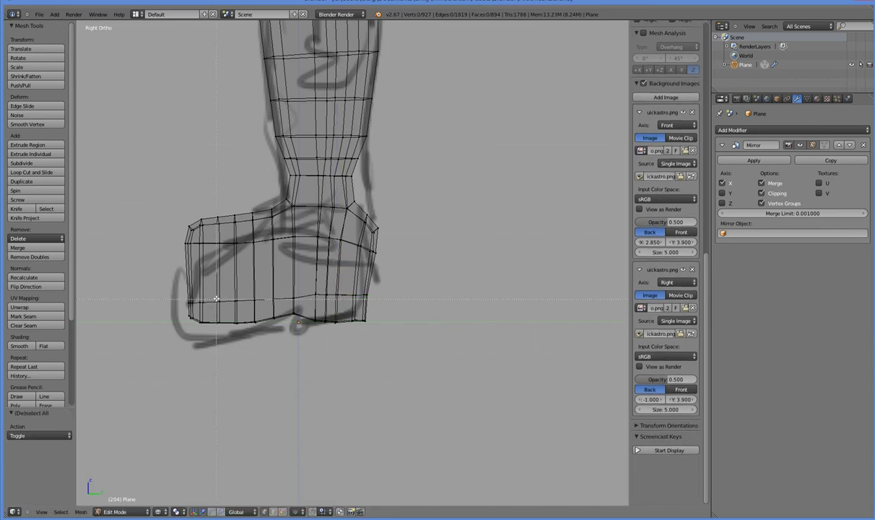
drag(216, 298, 258, 306)
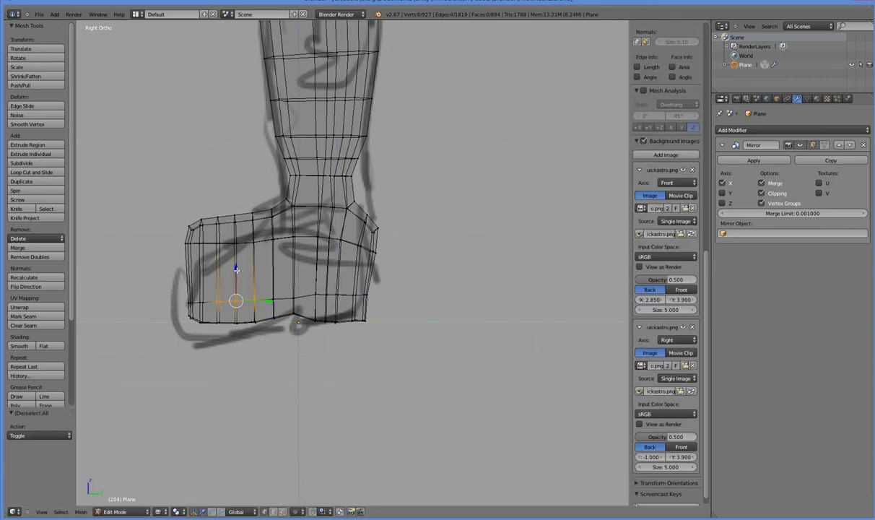
key(a)
key(b)
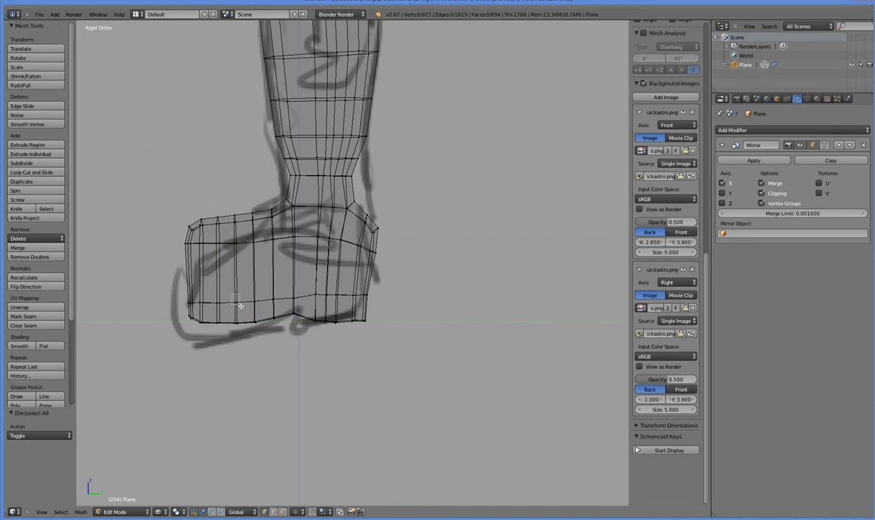
drag(241, 306, 241, 306)
drag(236, 270, 236, 273)
Step: Select the vertices of the toe end and move them forward along Y to lengthen the foot
key(a)
drag(166, 212, 223, 319)
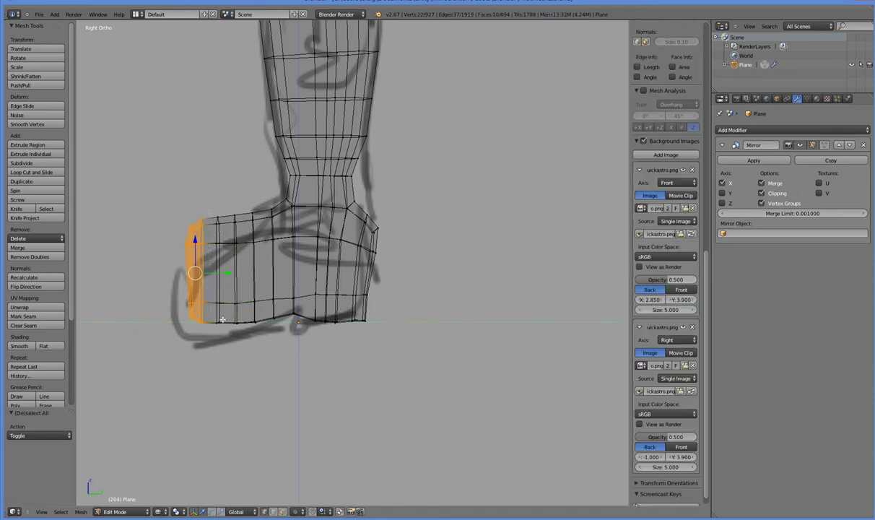
drag(222, 275, 207, 275)
Step: Move the toe end together with the next vertical edge line slightly forward along Y
key(a)
key(b)
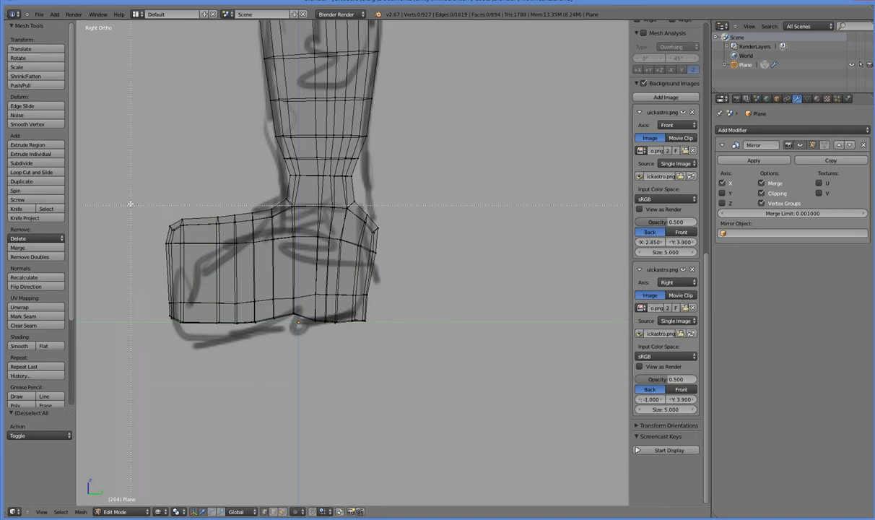
drag(131, 205, 223, 321)
key(g)
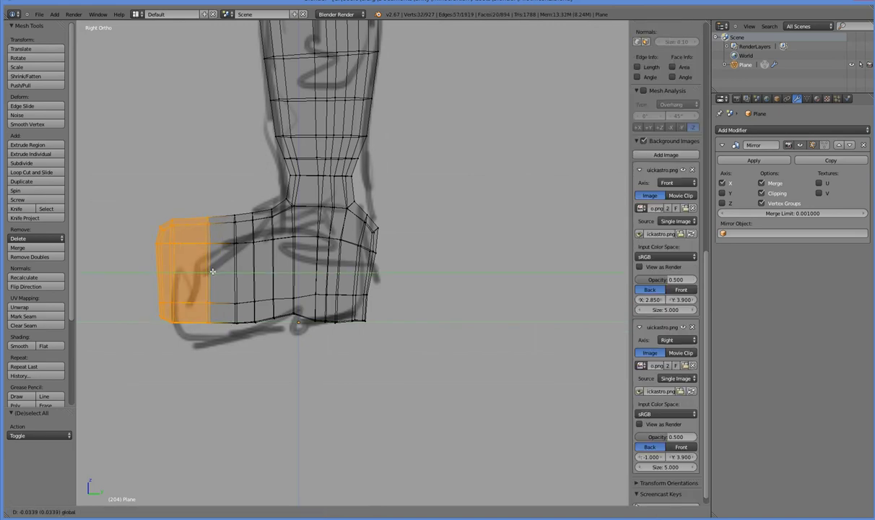
click(213, 273)
Step: Clear the selection and enable proportional editing
key(a)
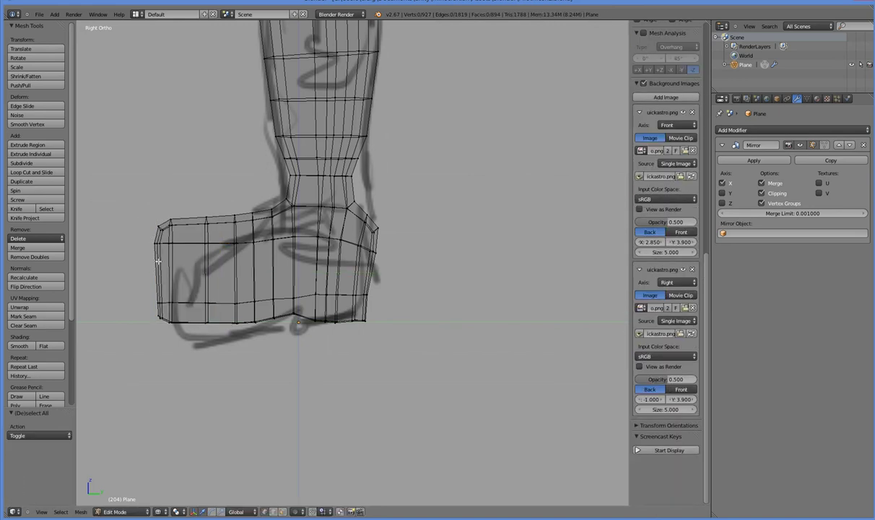
click(280, 504)
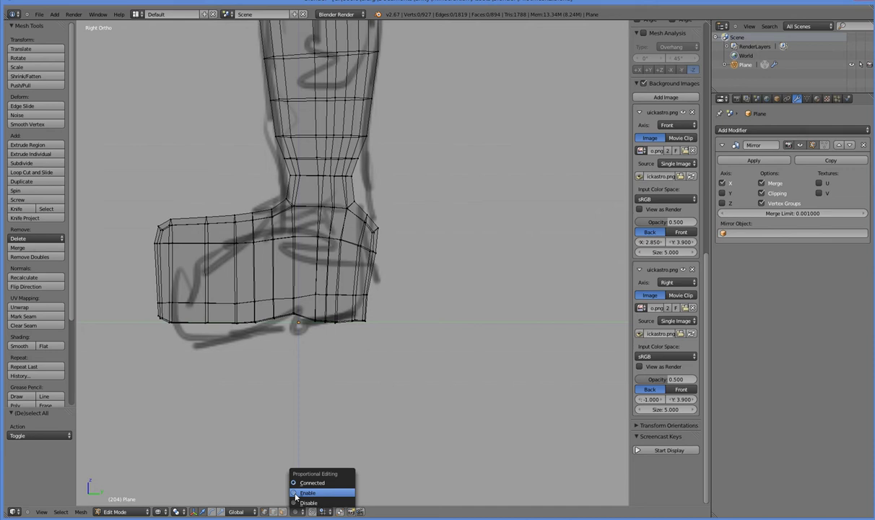
click(289, 494)
Step: Try to lower the front upper toe vertex along Z with proportional editing, adjusting the influence size to about 0.35
right_click(160, 228)
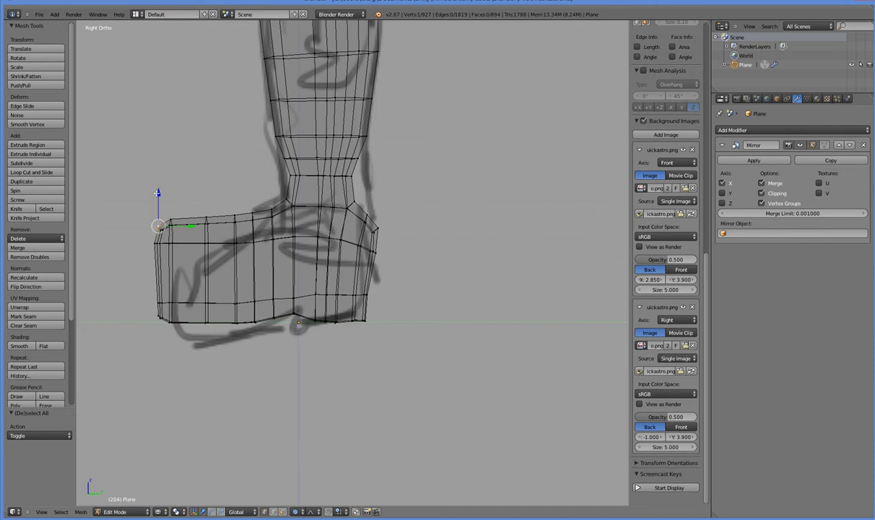
drag(158, 193, 157, 241)
scroll(156, 197, up, 10)
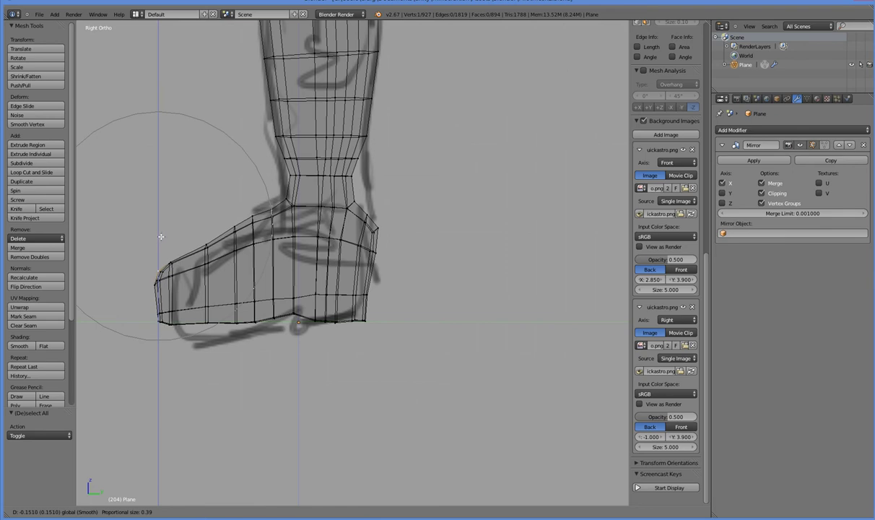
scroll(161, 236, down, 1)
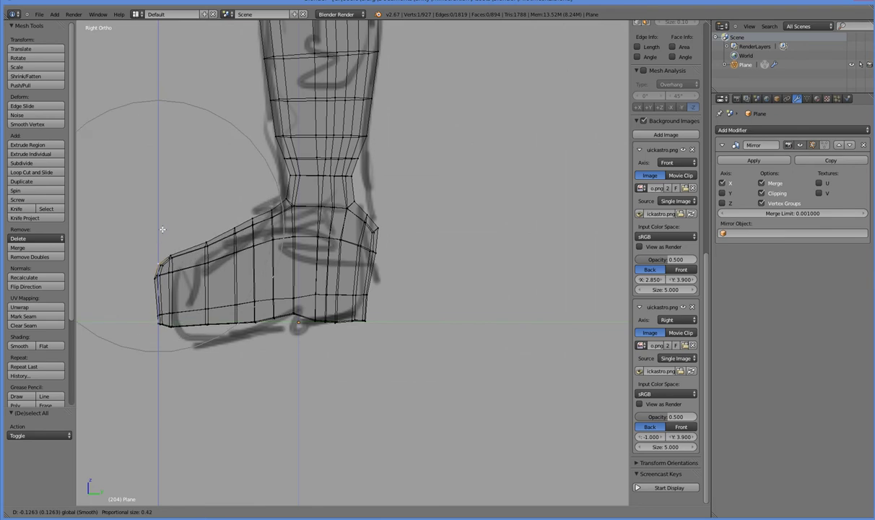
scroll(163, 230, up, 2)
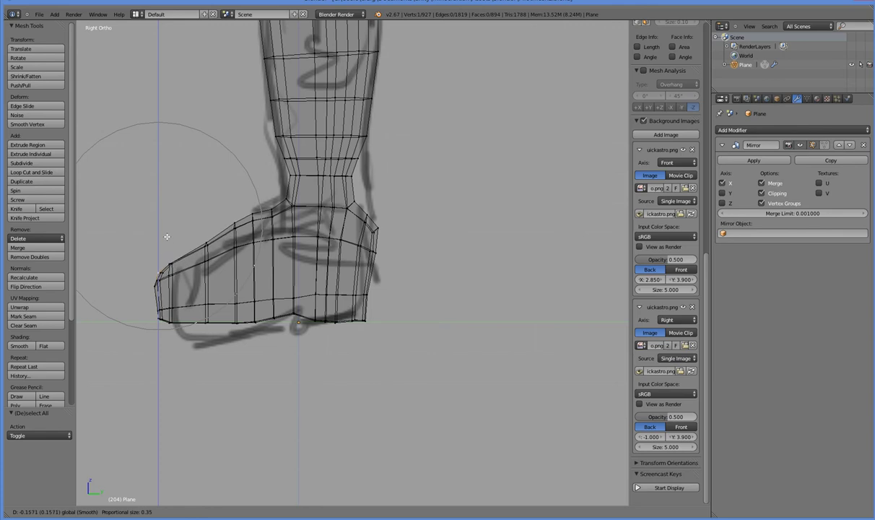
click(167, 236)
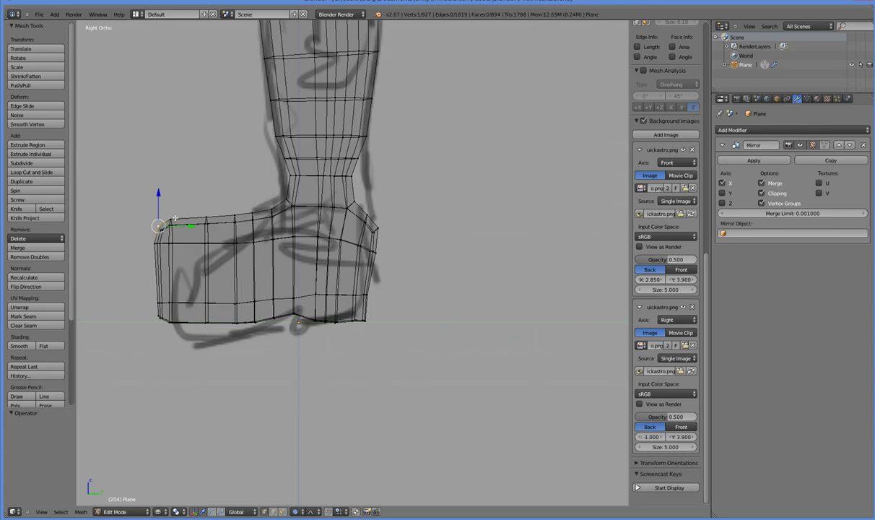
Step: Lower the upper toe vertex just behind the tip about 0.162 along Z with proportional editing, sloping the instep towards the toe
key(g)
key(z)
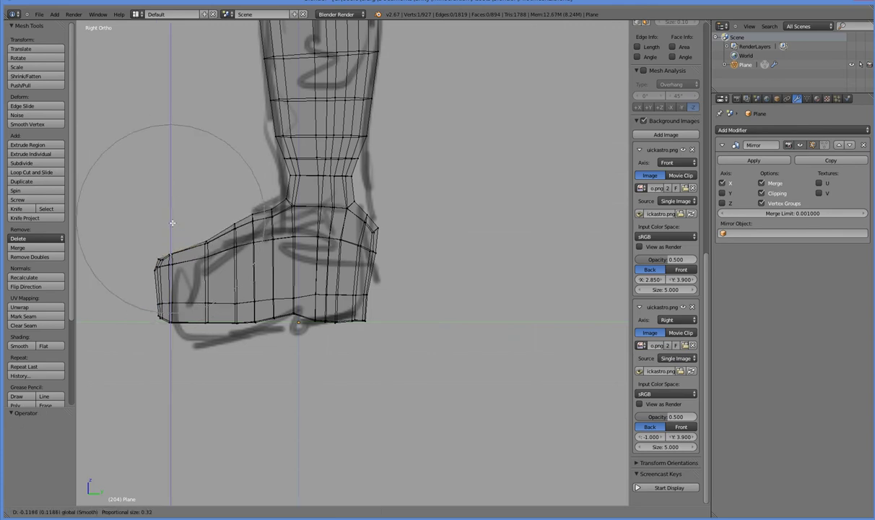
scroll(172, 225, down, 3)
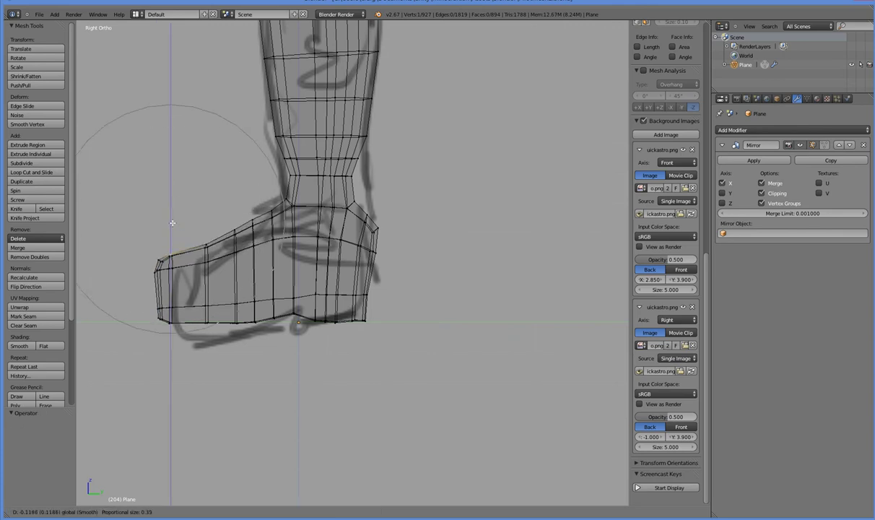
click(176, 268)
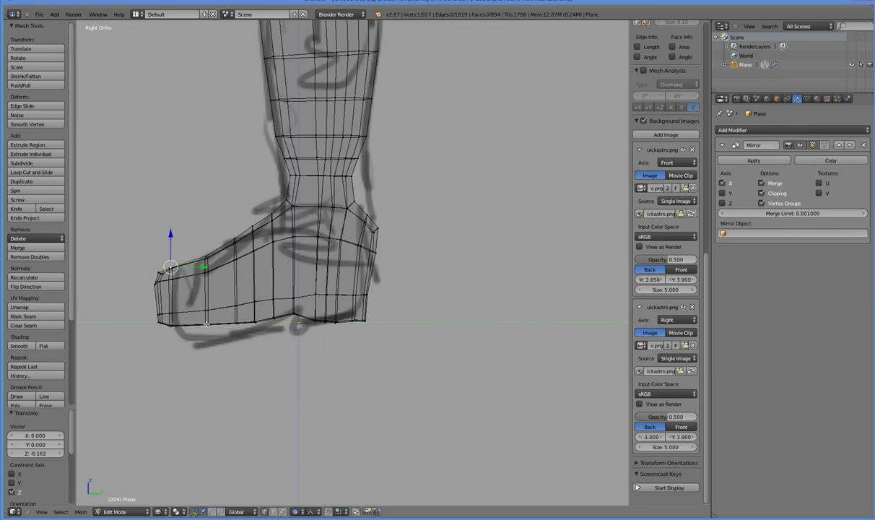
middle_drag(205, 324, 376, 311)
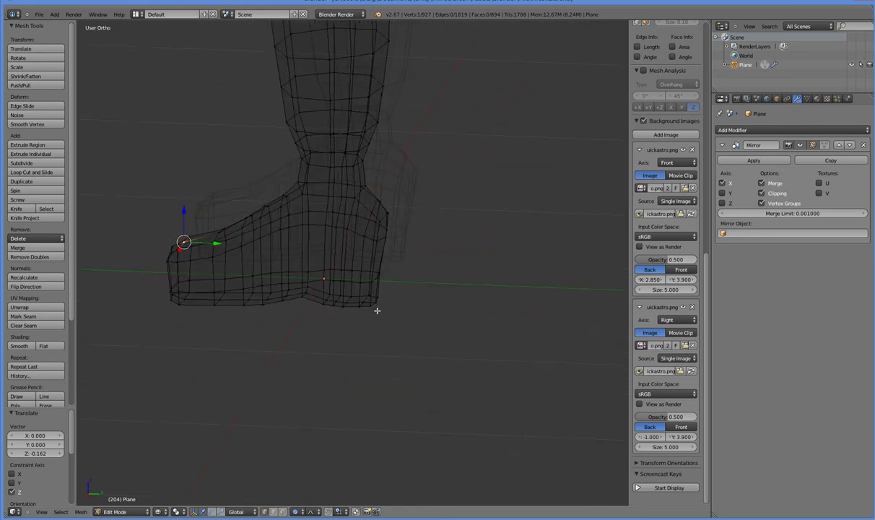
Step: Clear the selection and select all vertices of the heel's rear end in the right side view, from heel top to sole
key(KP_3)
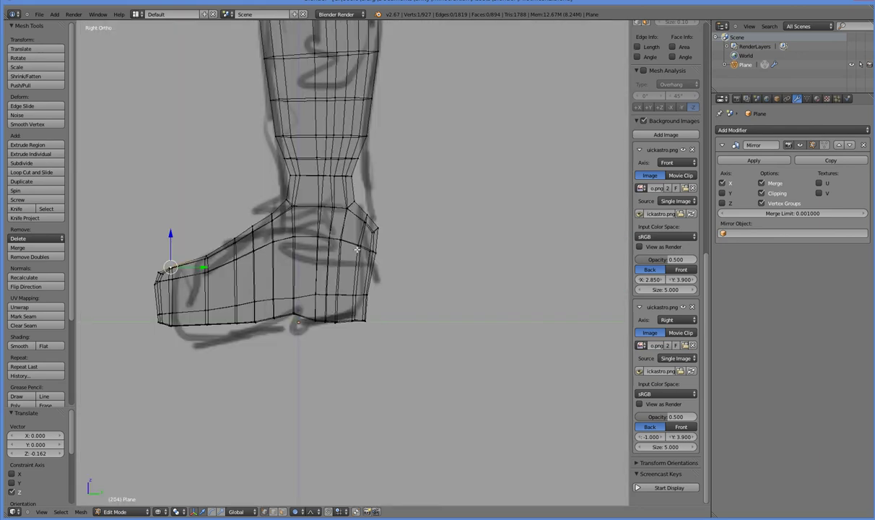
key(a)
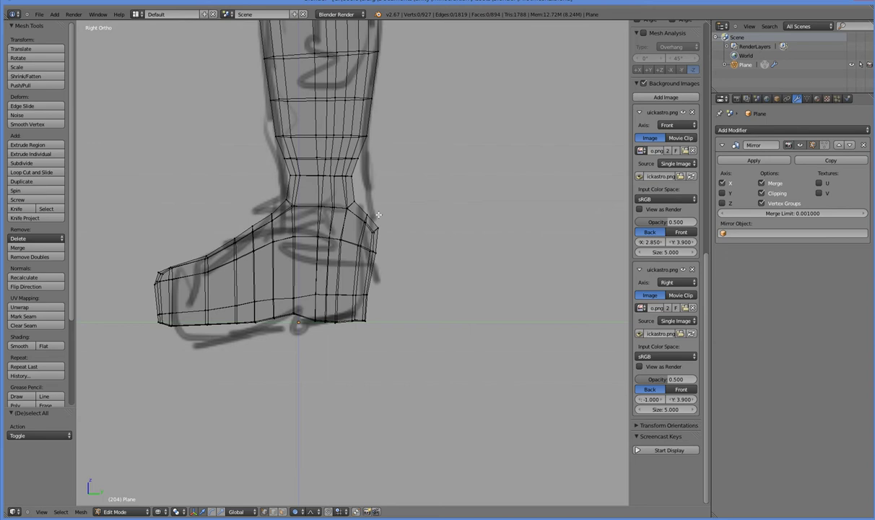
alt+right_click(357, 207)
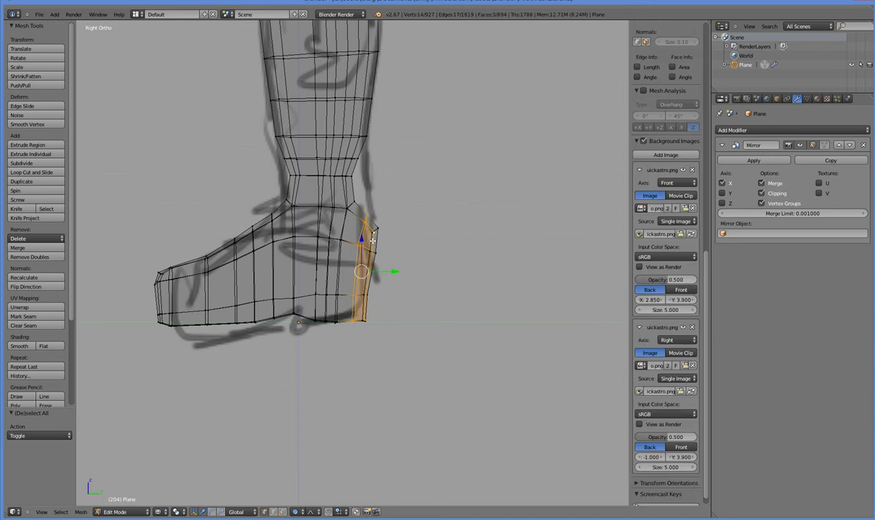
alt+shift+right_click(375, 235)
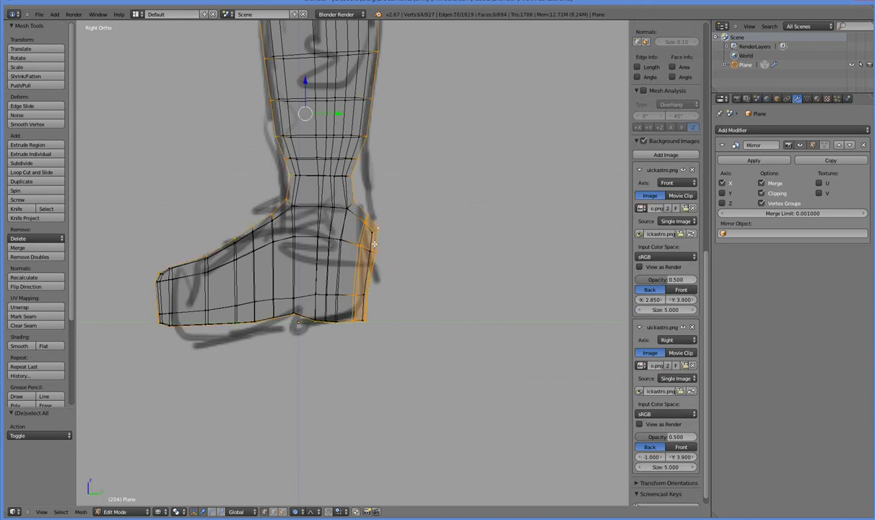
key(ctrl+z)
alt+shift+right_click(370, 243)
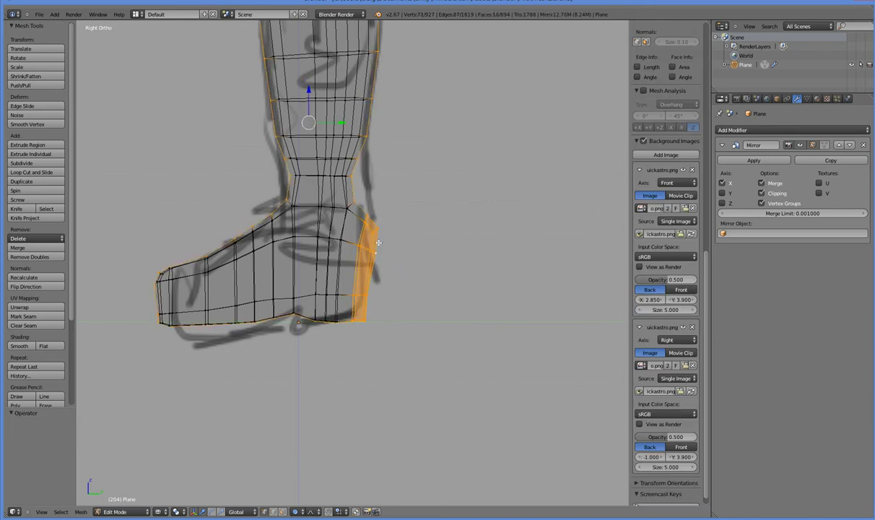
middle_drag(363, 254, 379, 278)
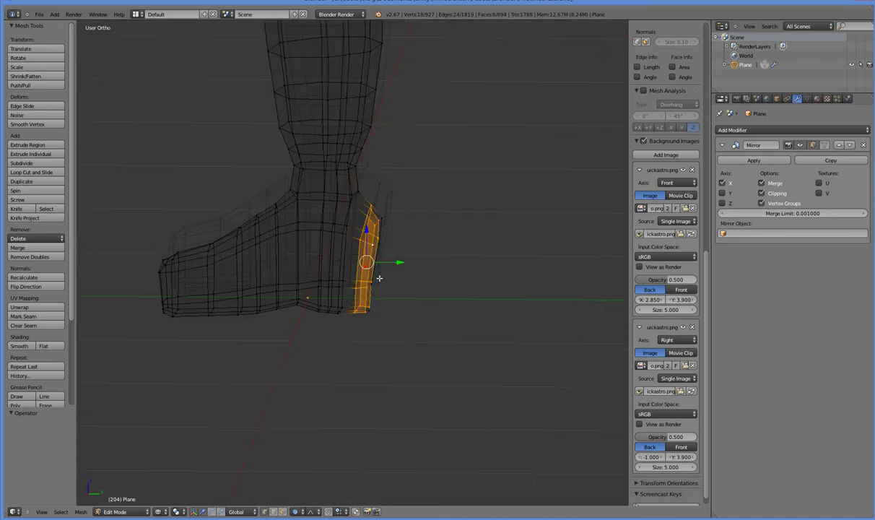
key(KP_3)
key(b)
drag(390, 211, 364, 355)
Step: Try to move the rear heel vertices about 0.012 forward along Y with proportional editing at size 0.42
key(g)
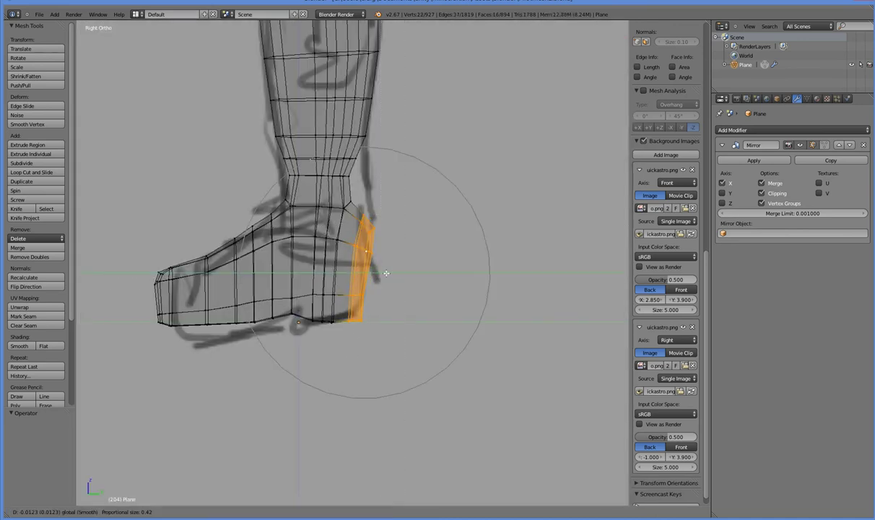
click(386, 274)
key(ctrl+z)
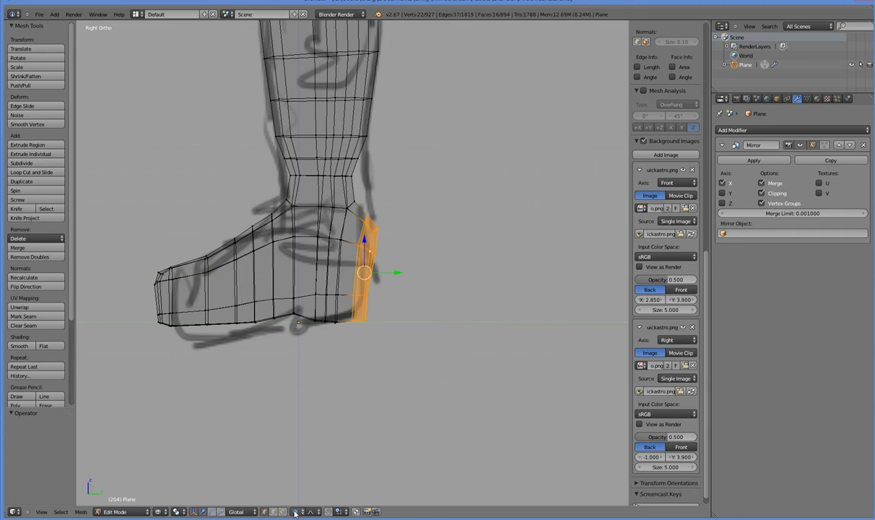
Step: Disable proportional editing and move the rear heel vertices about 0.034 forward along Y, towards the toe
click(294, 513)
click(299, 498)
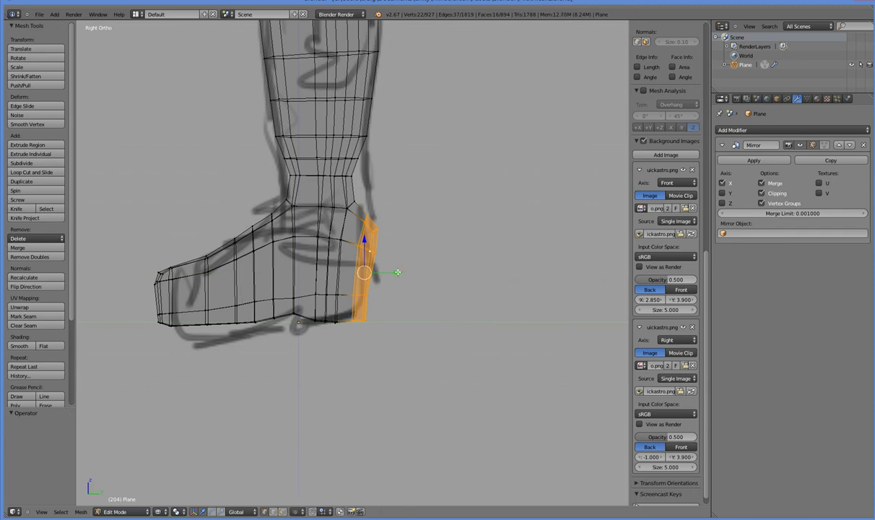
key(g)
key(y)
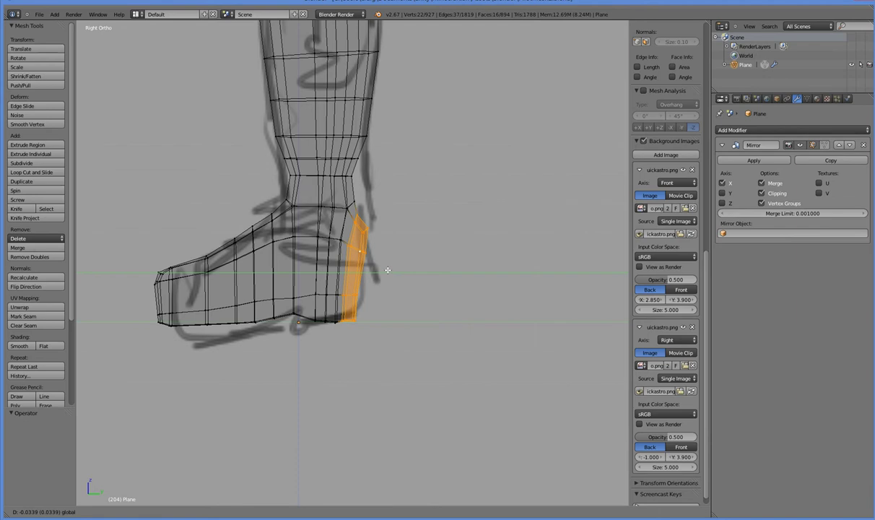
click(386, 271)
key(a)
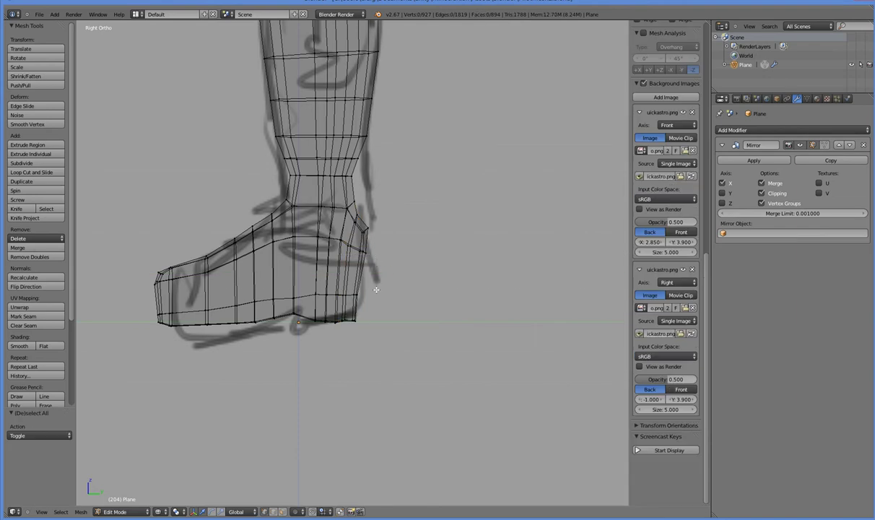
Step: Move the lowest rear heel vertices 0.0385 backward along Y and adjust their height slightly along Z
right_click(339, 329)
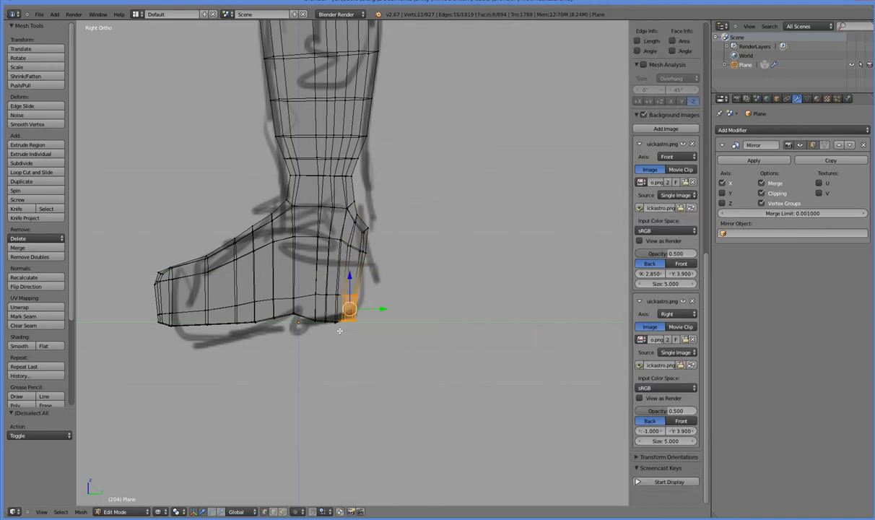
key(g)
key(y)
click(349, 287)
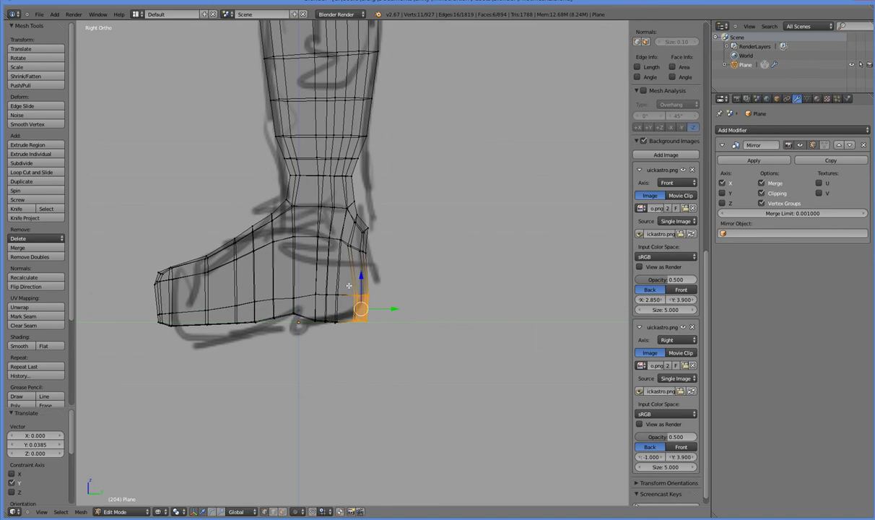
key(g)
key(z)
click(359, 278)
key(a)
Step: Examine the topology around the heel and ankle by selecting successive face loops in face selection mode
middle_drag(359, 278, 391, 253)
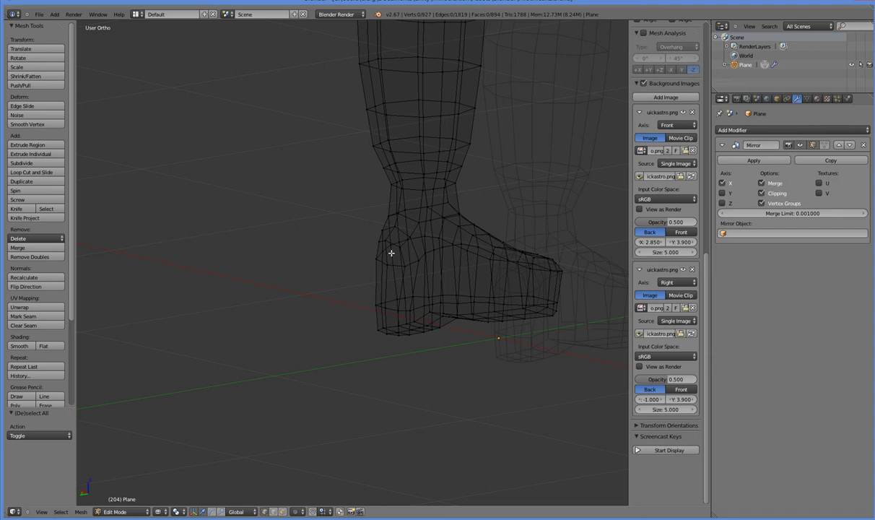
scroll(400, 260, up, 5)
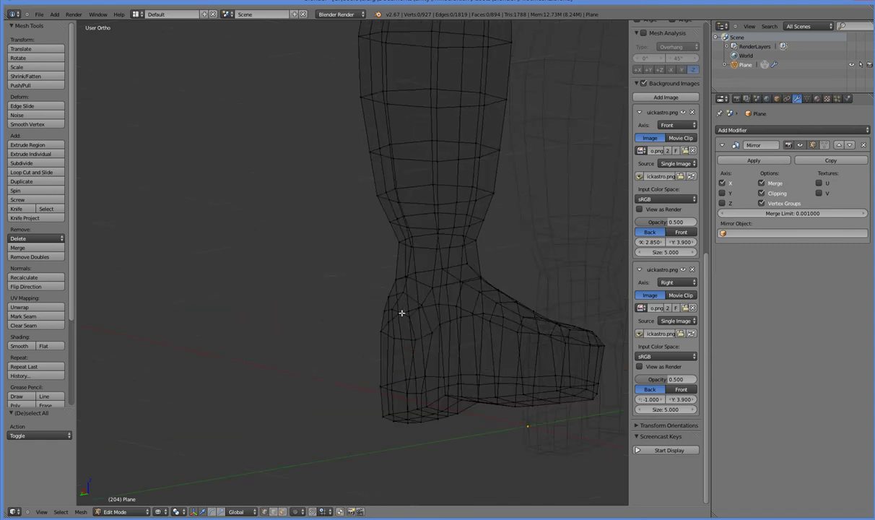
middle_drag(402, 313, 267, 246)
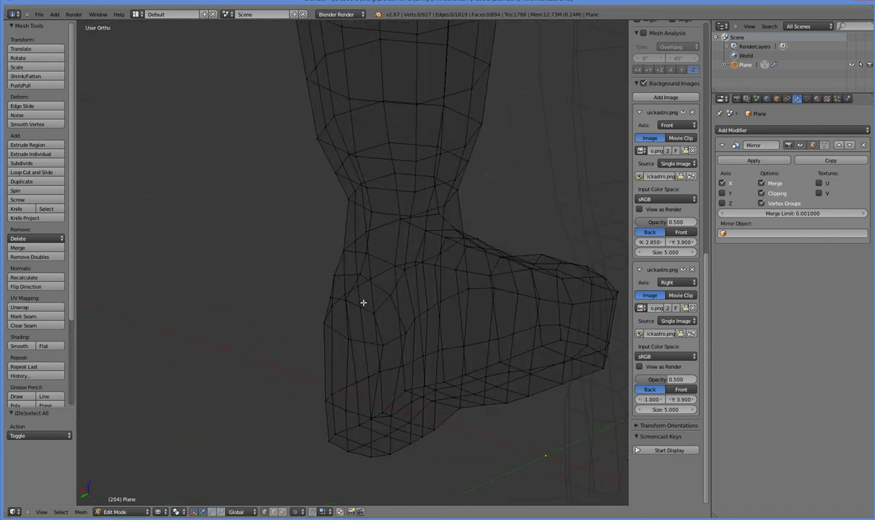
click(282, 512)
alt+right_click(378, 323)
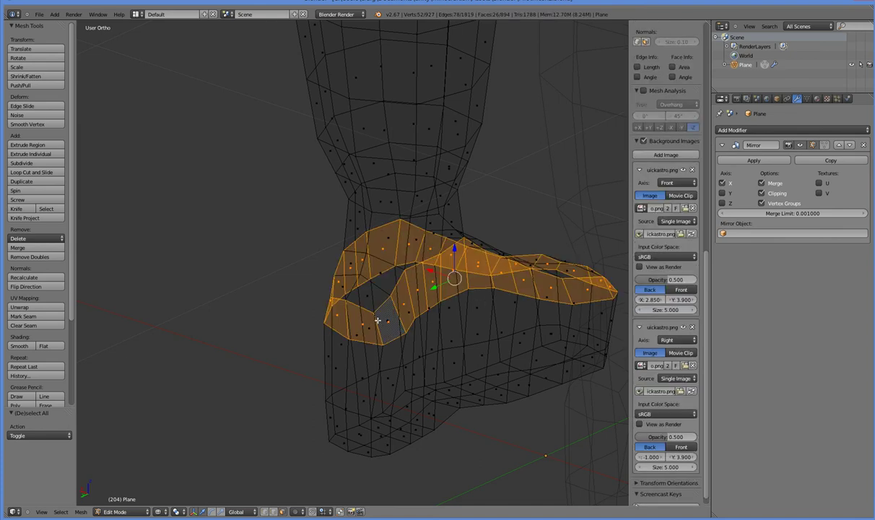
alt+right_click(351, 289)
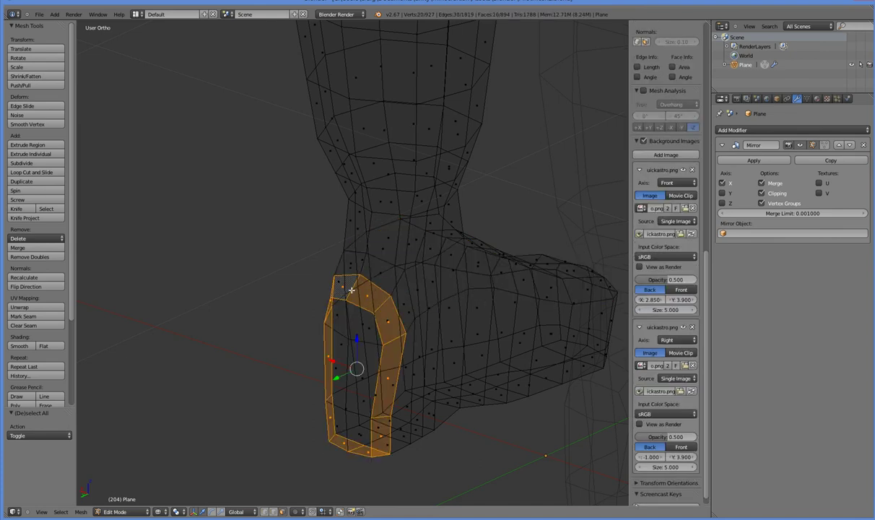
alt+right_click(385, 318)
alt+right_click(373, 296)
alt+right_click(382, 304)
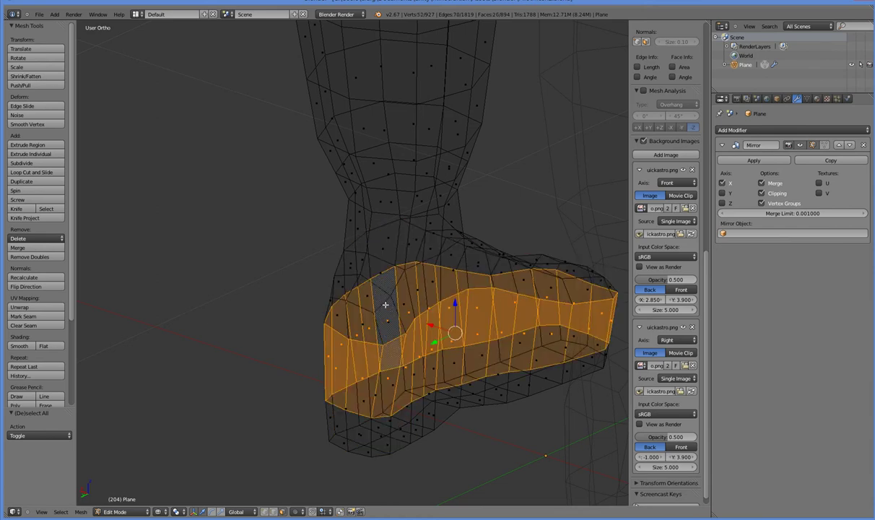
alt+right_click(364, 303)
alt+right_click(396, 277)
alt+right_click(404, 257)
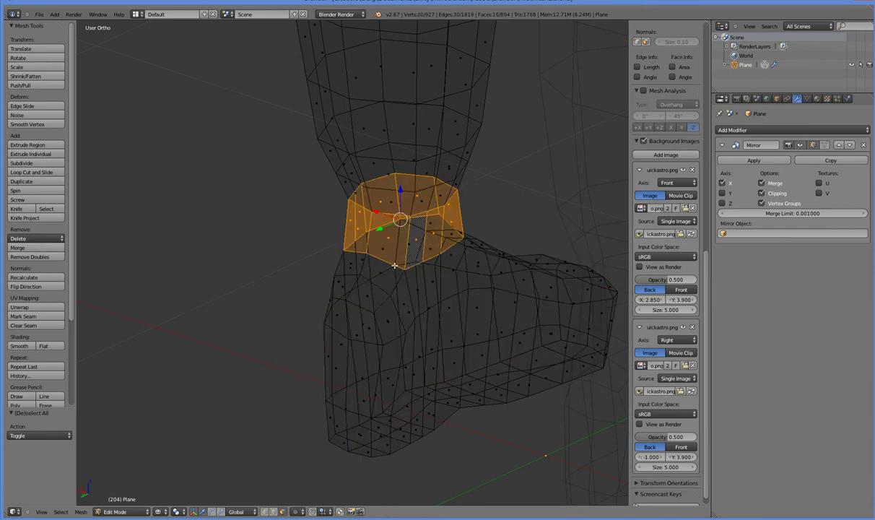
alt+right_click(404, 269)
alt+right_click(391, 265)
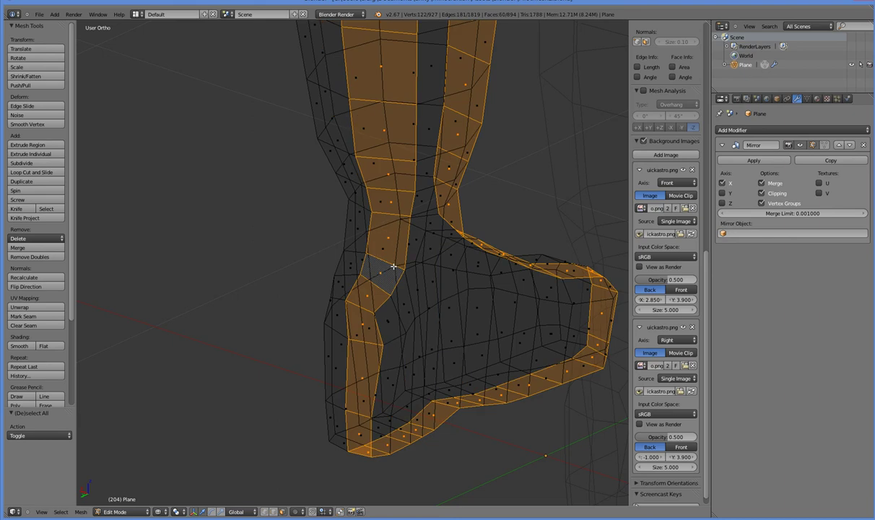
Step: Inspect the selected lengthwise face loop around the leg and foot from the front and right side
middle_drag(332, 288, 408, 298)
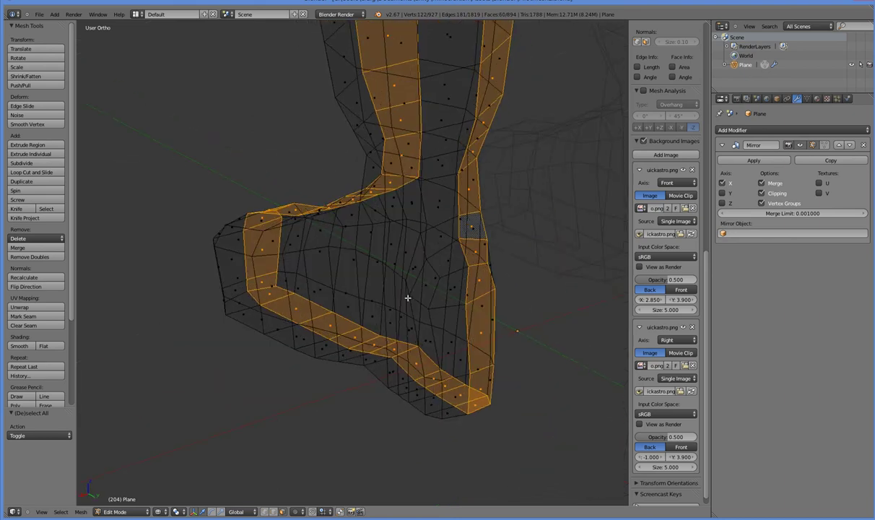
key(KP_3)
key(KP_1)
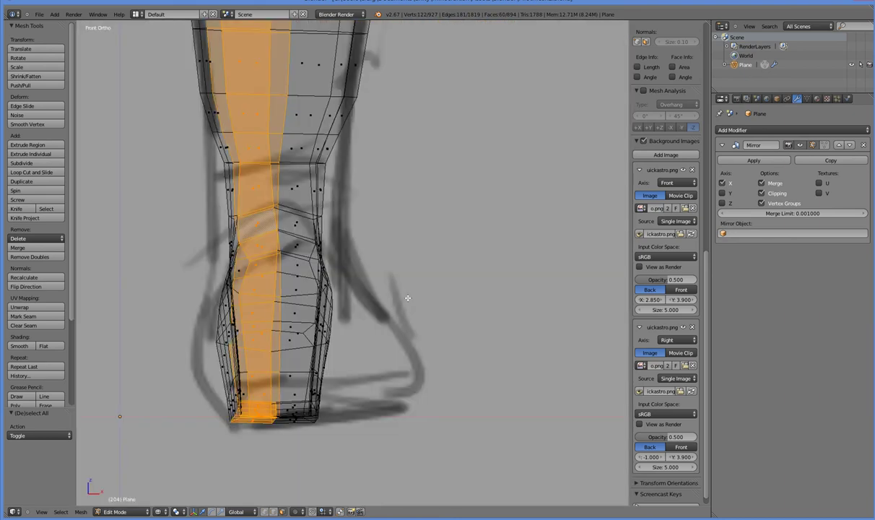
key(KP_3)
middle_drag(479, 294, 479, 293)
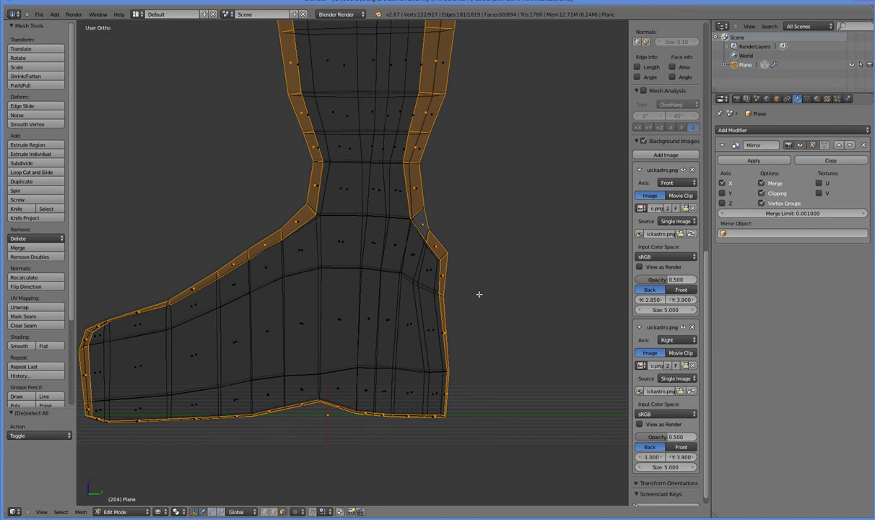
key(KP_3)
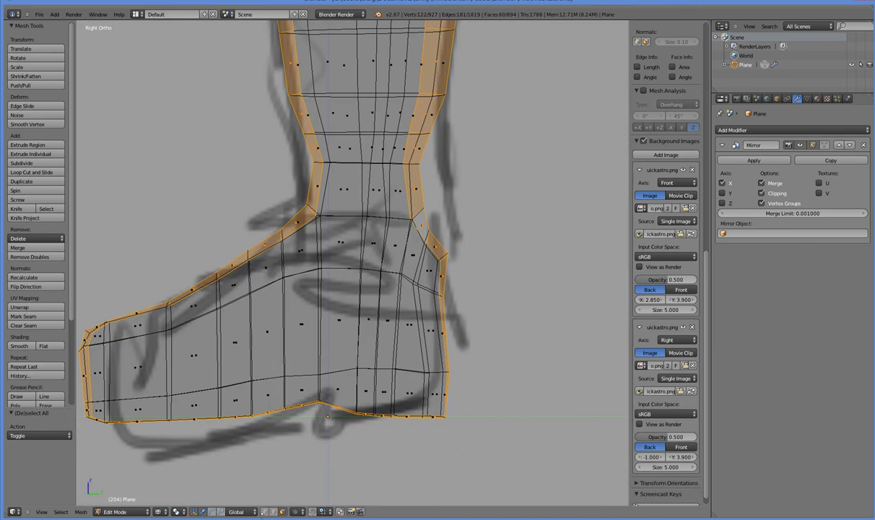
Step: Select the protruding upper rear heel vertices and move them about 0.009 down along Z and 0.02 forward along Y
key(a)
key(b)
drag(463, 241, 432, 274)
drag(442, 226, 442, 232)
drag(466, 261, 464, 261)
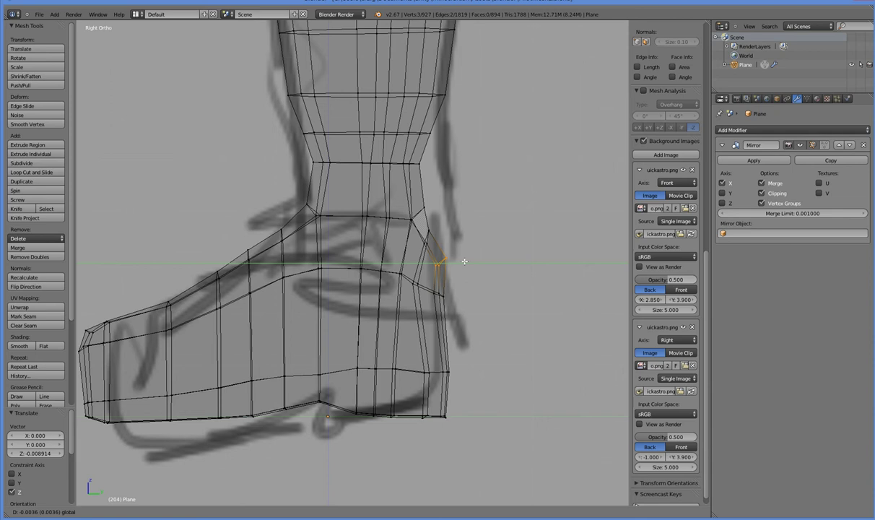
key(Return)
Step: Fine-tune the upper rear heel vertices with further small moves along Z and Y
key(g)
key(z)
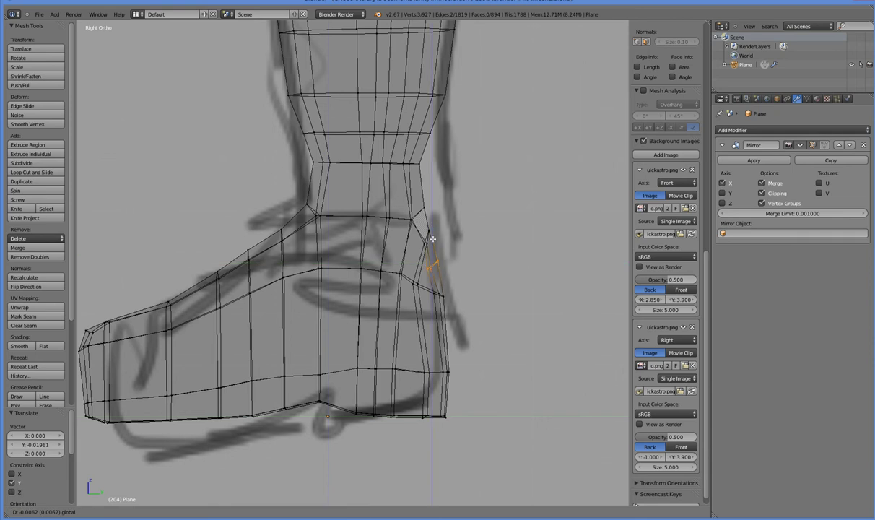
key(y)
key(Return)
key(g)
key(z)
key(Return)
Step: Select the two vertices on either side of the upper heel and scale them apart by 1.264
middle_drag(494, 287, 425, 353)
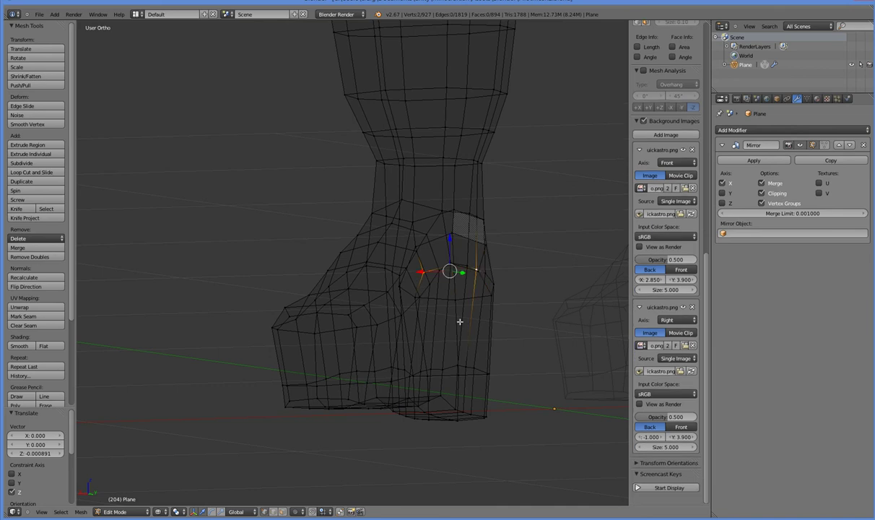
middle_drag(460, 321, 485, 367)
key(s)
right_click(484, 343)
right_click(478, 280)
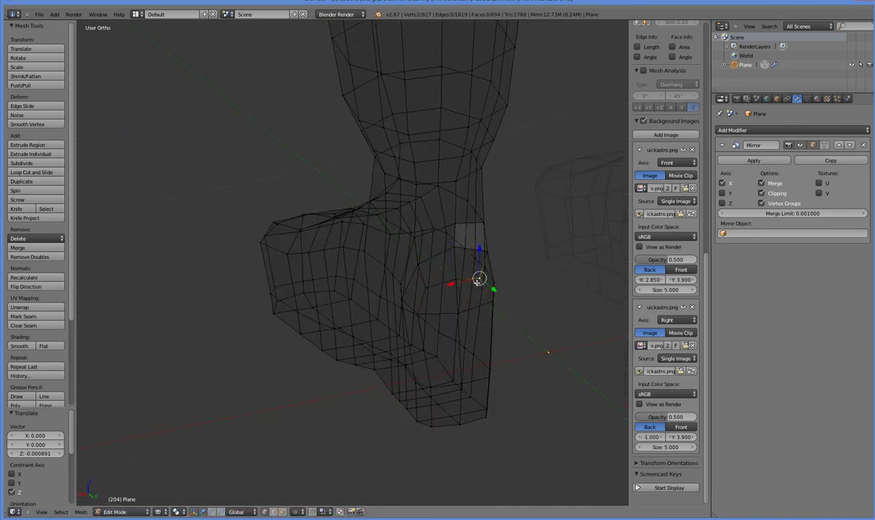
shift+right_click(426, 292)
key(s)
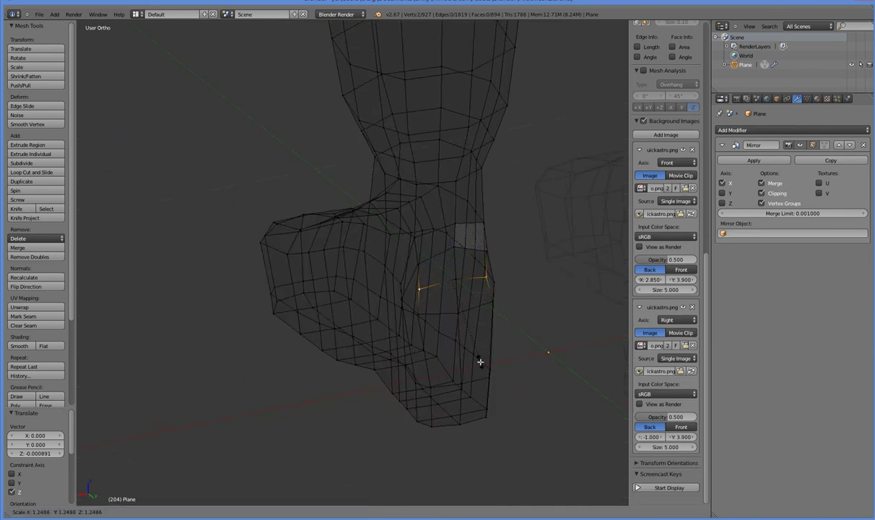
click(424, 356)
Step: Select the front ankle vertices in the right side view and move them about 0.03 forward along Y towards the sketch outline
middle_drag(423, 355, 498, 338)
scroll(355, 343, down, 6)
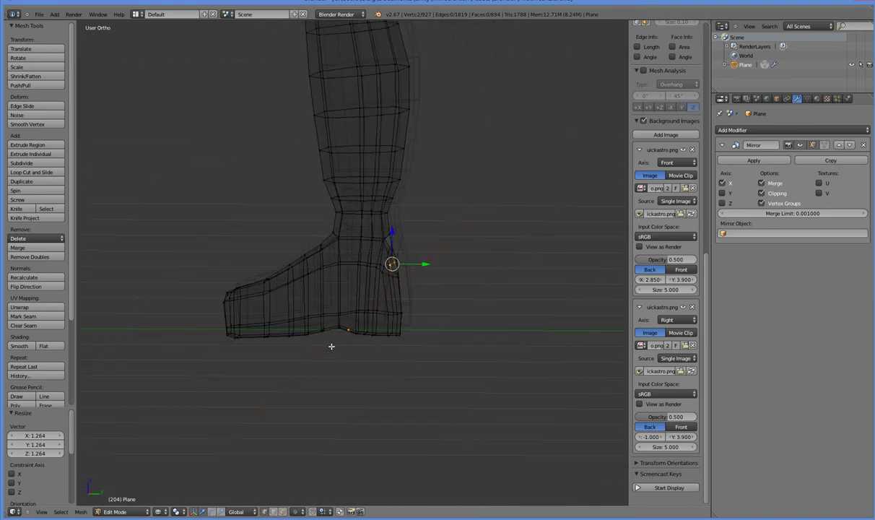
middle_drag(334, 308, 331, 343)
key(KP_3)
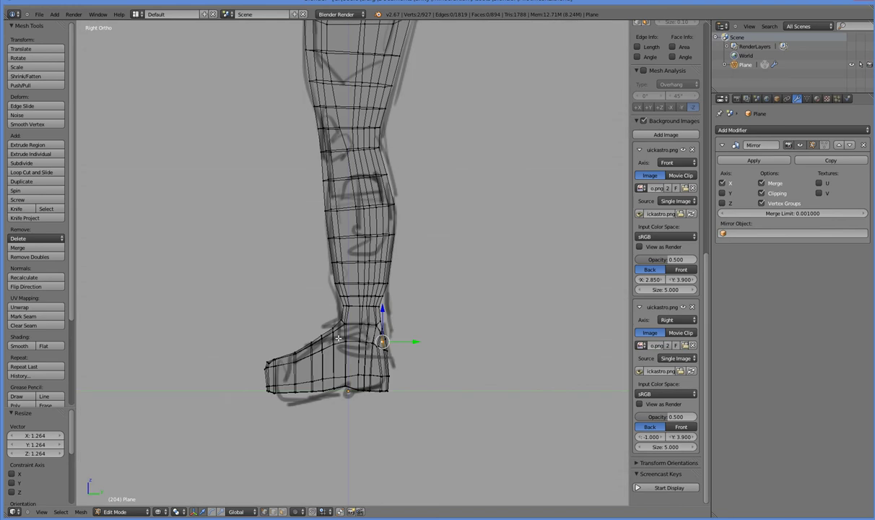
middle_drag(408, 360, 420, 365)
key(KP_3)
scroll(324, 344, up, 3)
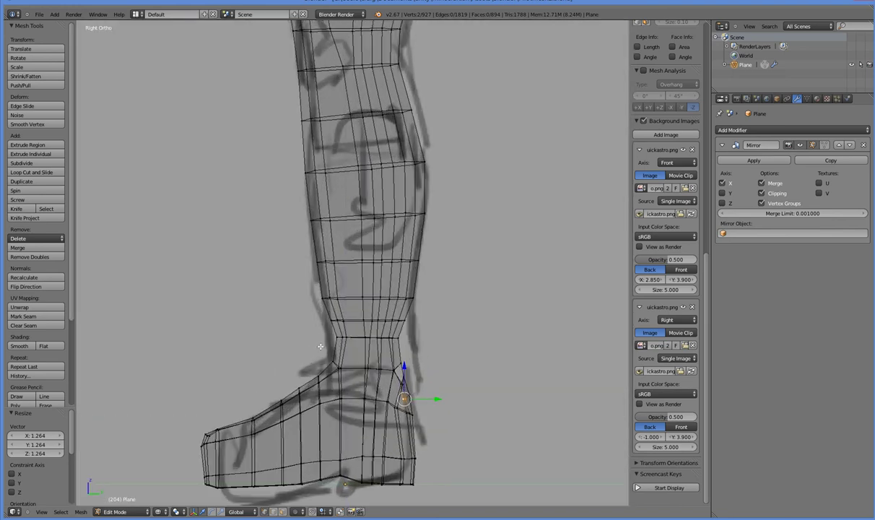
right_click(330, 341)
key(a)
key(b)
drag(315, 328, 349, 372)
key(g)
key(y)
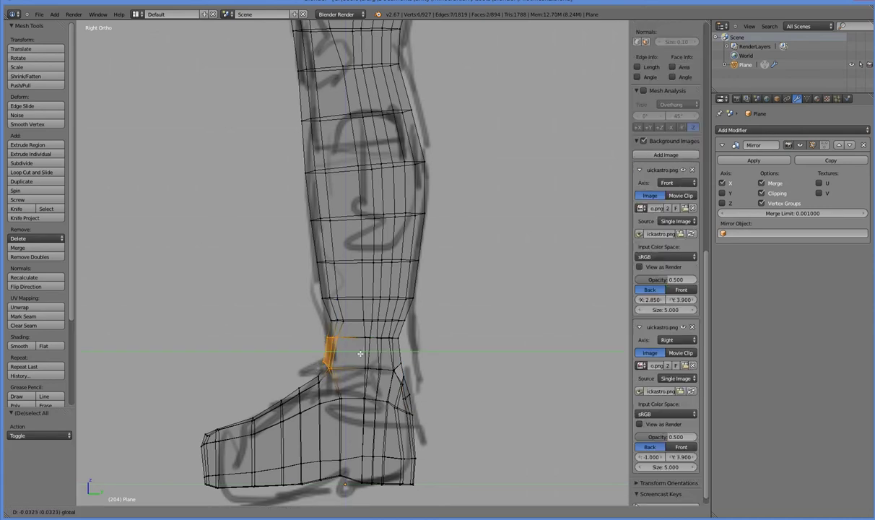
click(364, 353)
Step: Select the front vertices of the two rings just above the ankle and move them slightly forward along Y towards the sketch outline
key(a)
key(b)
drag(323, 315, 349, 341)
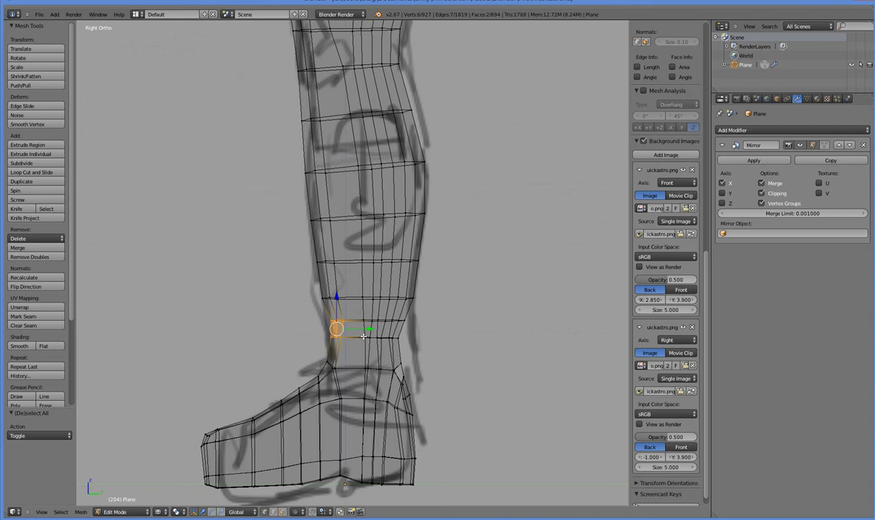
key(g)
key(y)
click(349, 312)
key(a)
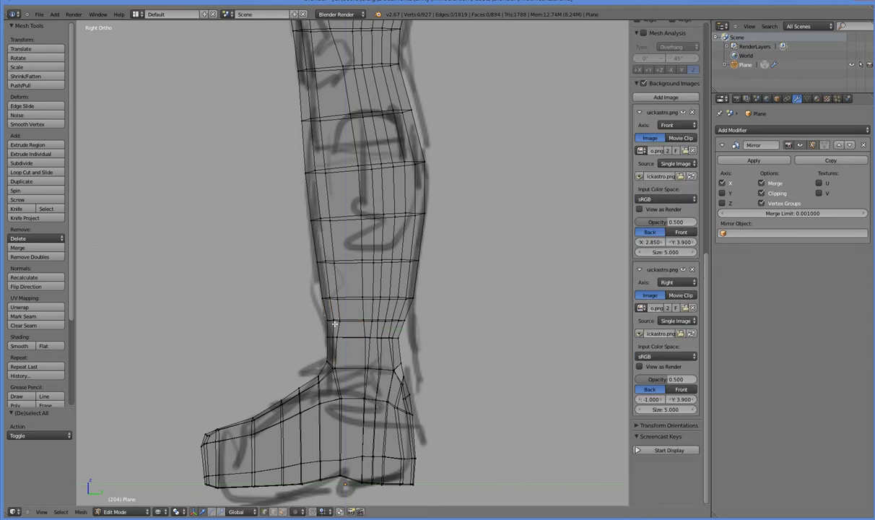
Step: Select the front vertices of the upper of these two rings and move them about 0.009 forward along Y
drag(343, 326, 344, 326)
key(g)
key(y)
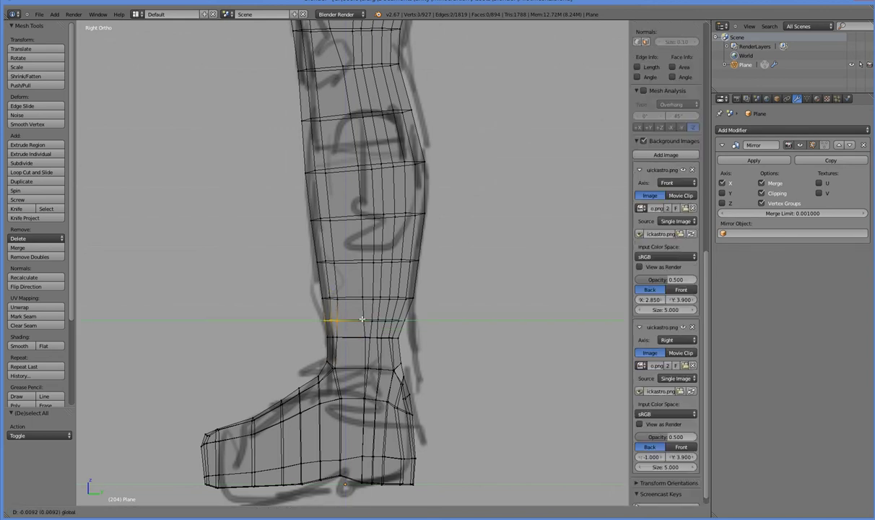
click(363, 318)
Step: Try to move the rear vertices of the lower ankle ring backward along Y
key(a)
key(b)
drag(361, 330, 417, 350)
key(a)
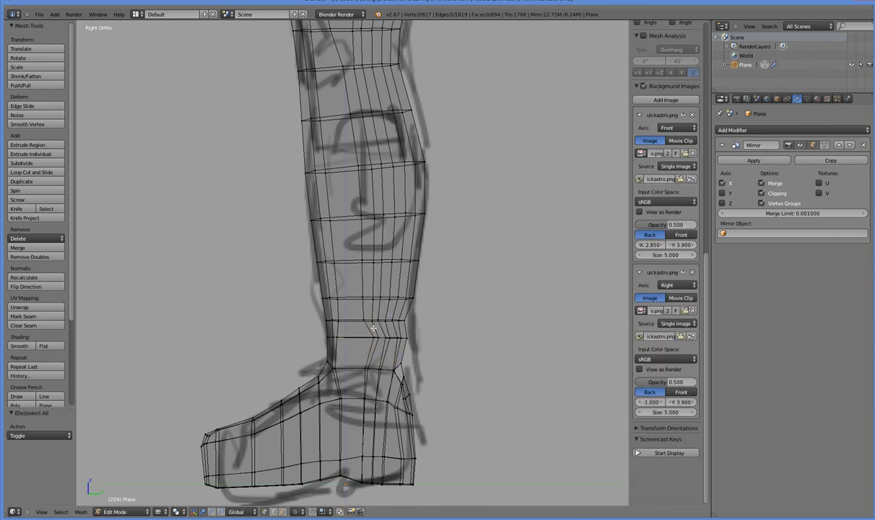
key(b)
drag(360, 316, 415, 328)
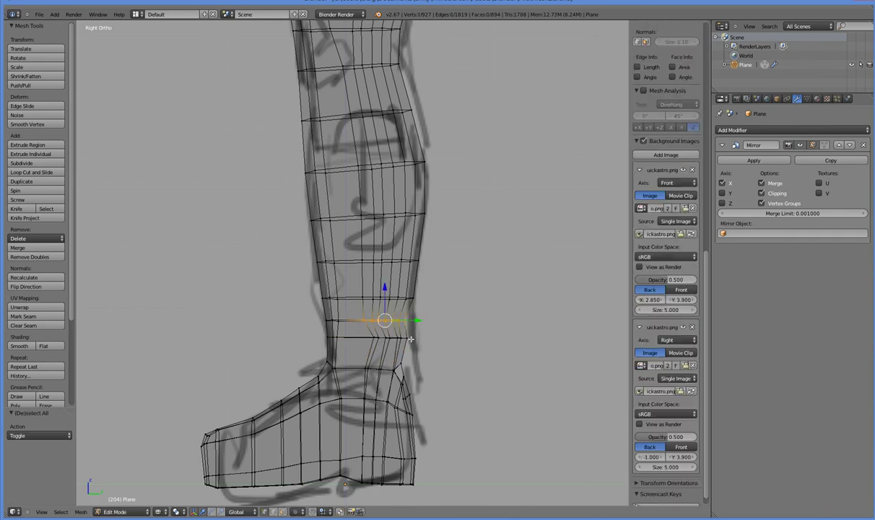
key(ctrl+z)
key(ctrl+z)
key(a)
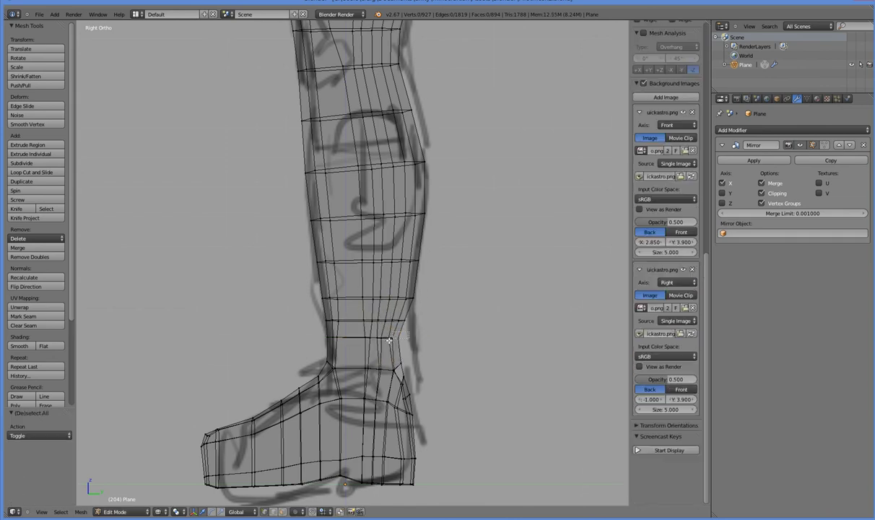
Step: Move the rear vertices of the lower ankle ring about 0.028 back along Y, and shift the rear vertices of the ring above likewise
right_click(392, 337)
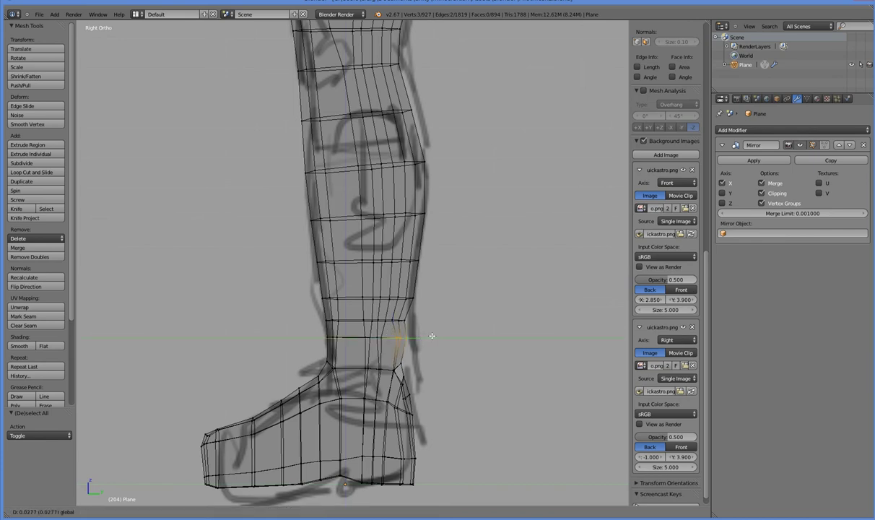
key(a)
key(b)
drag(387, 323, 413, 329)
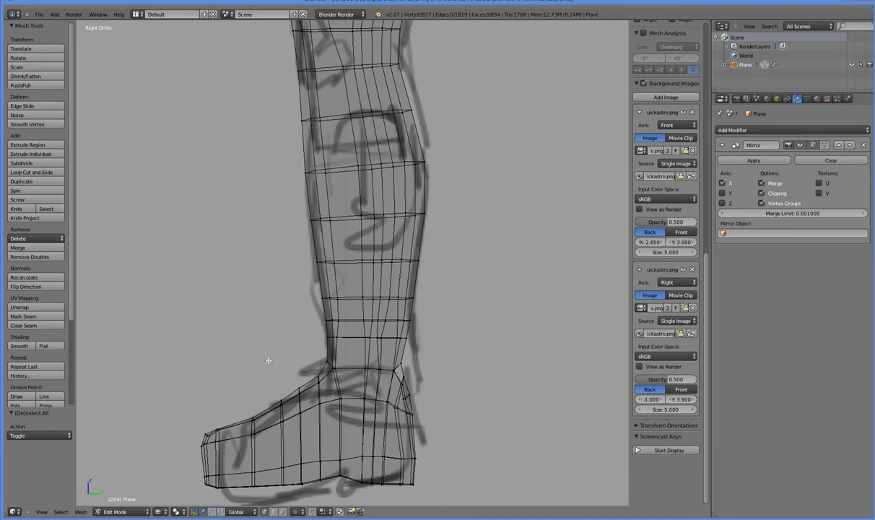
Step: Shift the side vertices of the lower ankle ring back along Y, moving the middle one about 0.008
right_click(381, 340)
drag(417, 337, 417, 339)
right_click(384, 337)
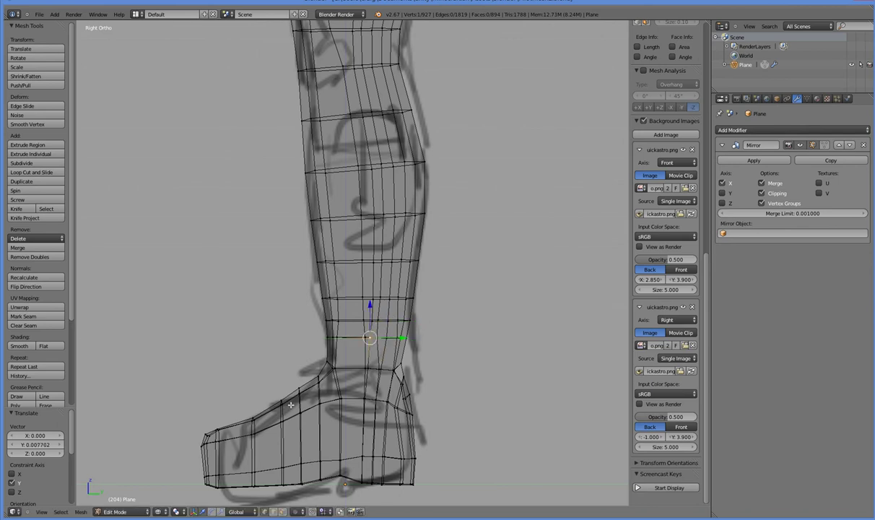
middle_drag(290, 405, 313, 426)
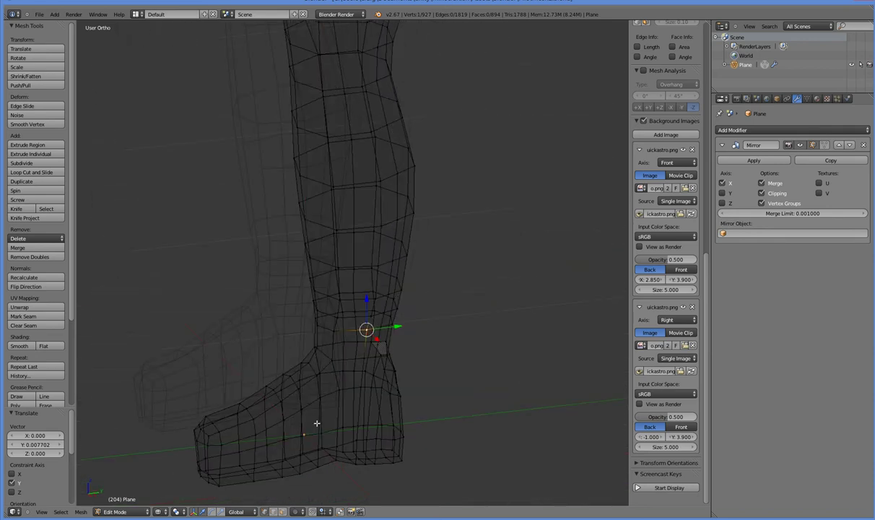
middle_drag(416, 417, 410, 417)
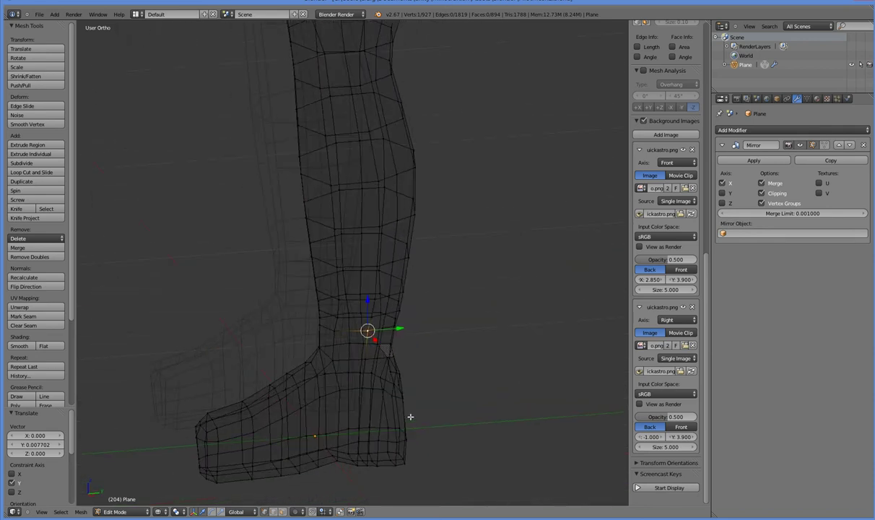
key(KP_3)
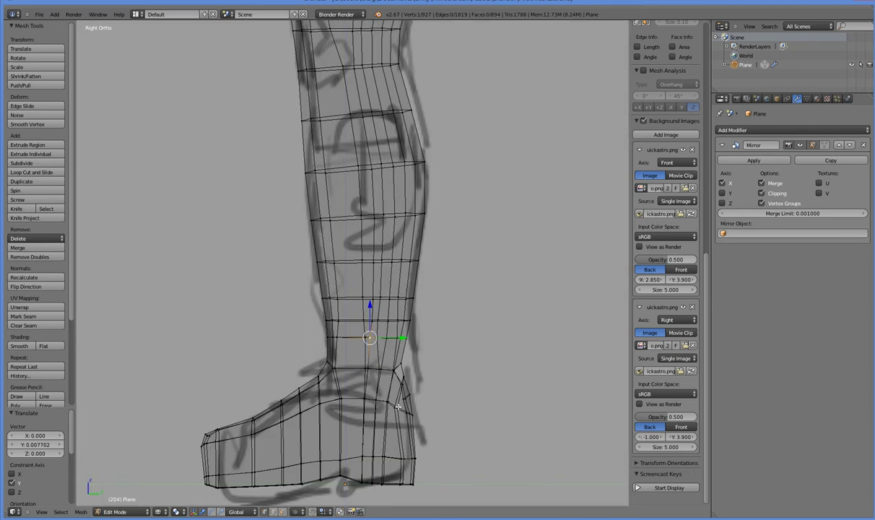
shift+middle_drag(375, 397, 372, 372)
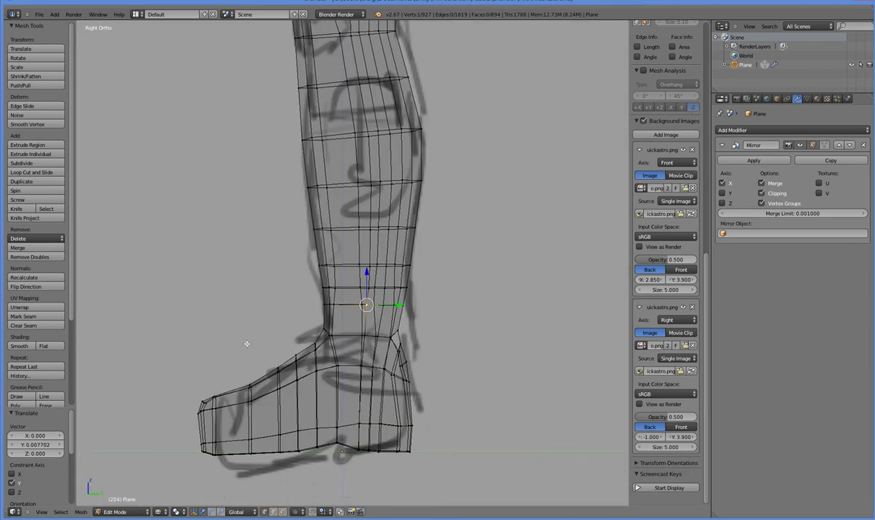
right_click(295, 359)
right_click(295, 356)
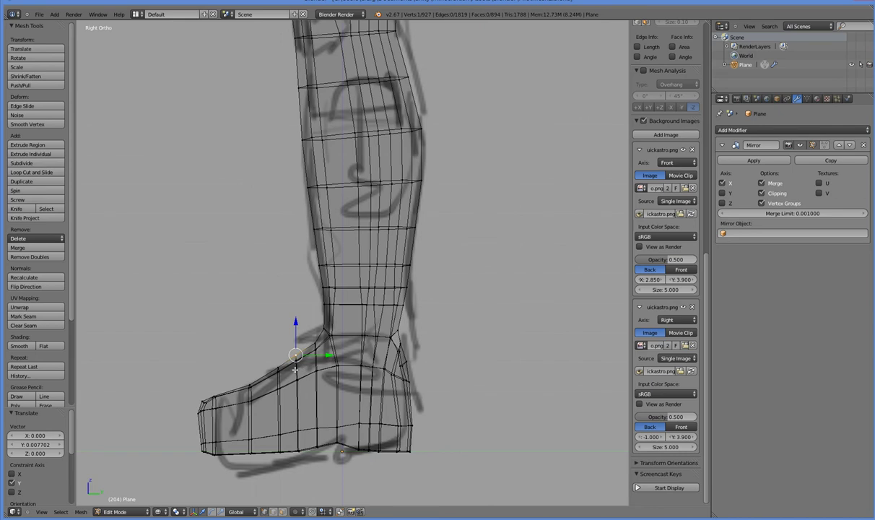
Step: Try adding a single loop cut around the sides of the foot, slid upward with a factor of 0.609
mouse_move(297, 368)
middle_down()
mouse_move(305, 383)
mouse_move(354, 398)
mouse_move(332, 390)
mouse_move(305, 400)
mouse_move(293, 392)
mouse_move(319, 401)
mouse_move(332, 389)
mouse_move(312, 389)
mouse_move(324, 386)
middle_up()
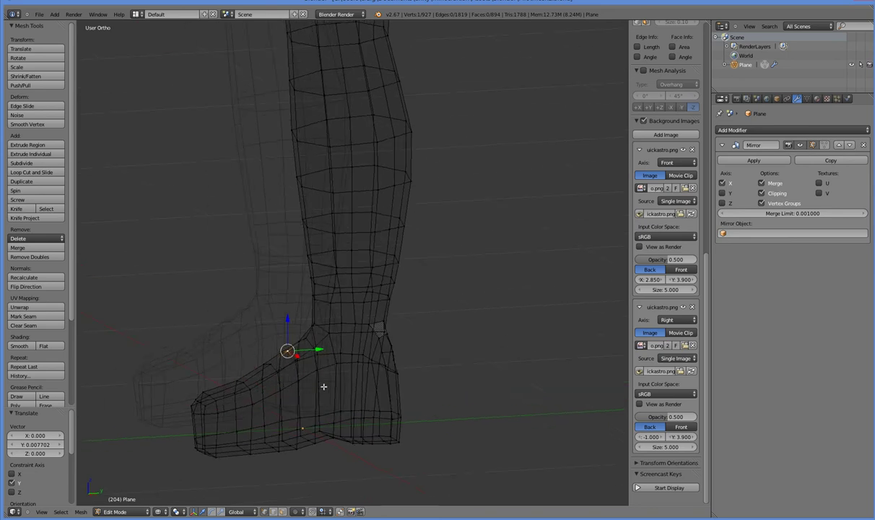
key(ctrl+r)
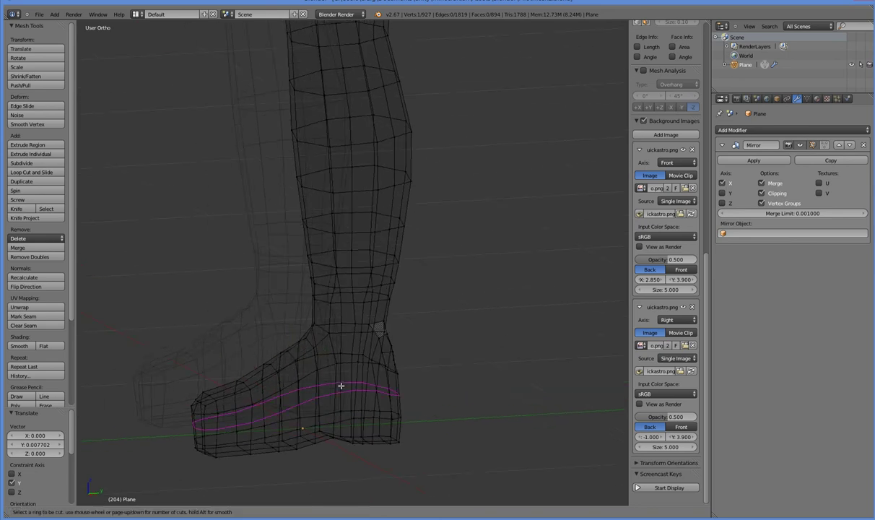
click(345, 381)
click(340, 368)
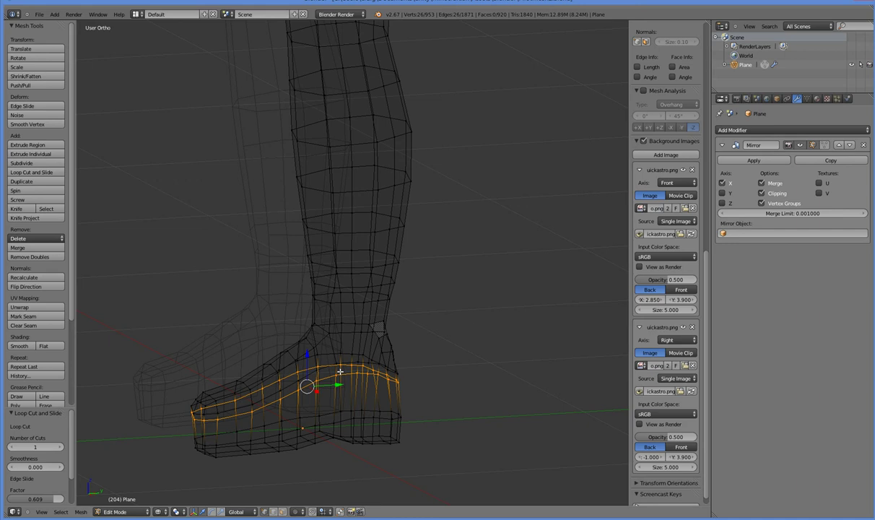
key(KP_1)
key(KP_3)
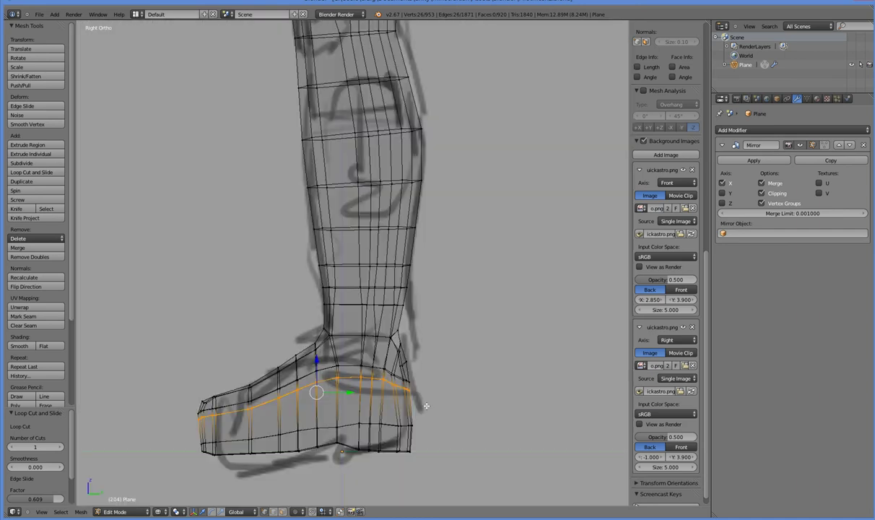
middle_drag(184, 337, 225, 360)
Step: Clear the selection, switch to solid shading and select six adjoining faces along the instep and outer ankle
key(a)
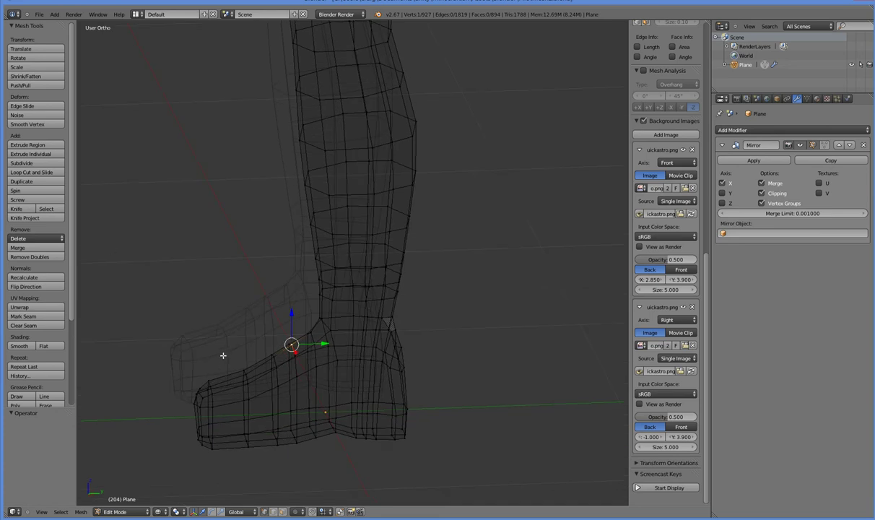
key(z)
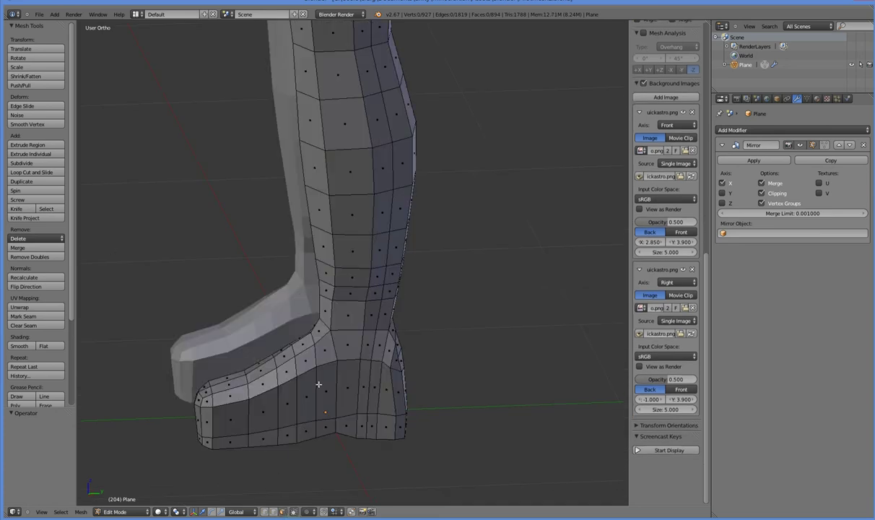
alt+right_click(329, 347)
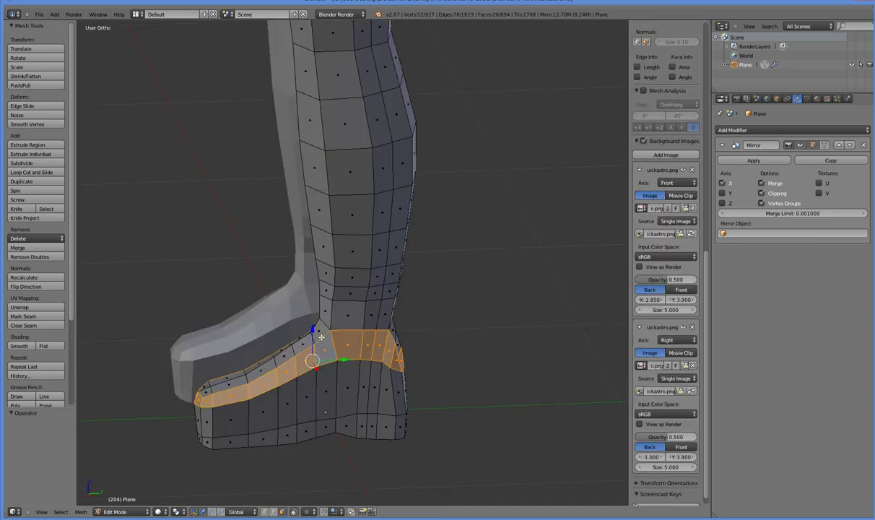
right_click(303, 345)
shift+right_click(305, 360)
shift+right_click(324, 350)
shift+right_click(348, 346)
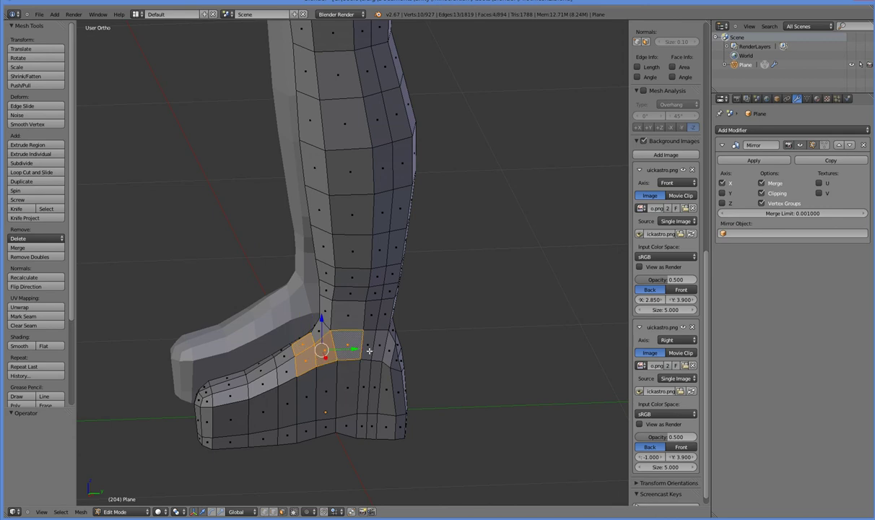
shift+right_click(366, 351)
shift+right_click(377, 350)
Step: Replace the selection with three adjoining faces on the outer side of the foot near the heel
middle_drag(401, 375, 416, 398)
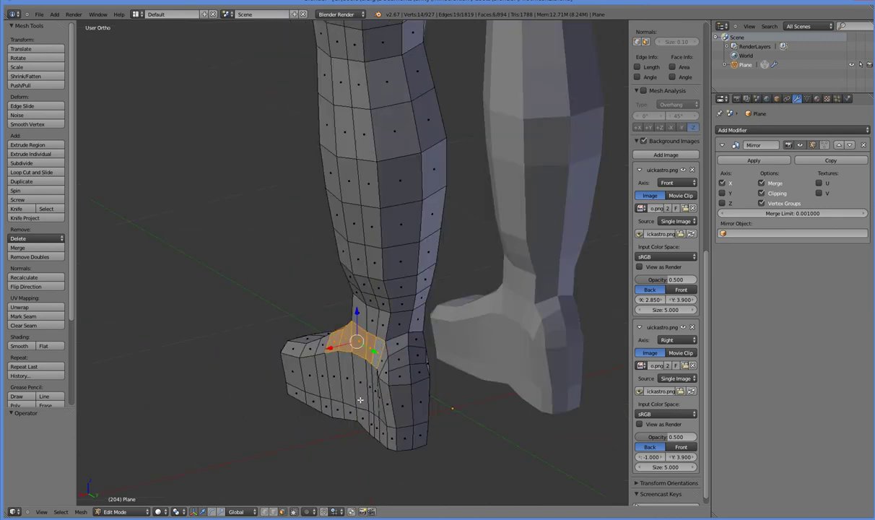
middle_drag(379, 364, 364, 337)
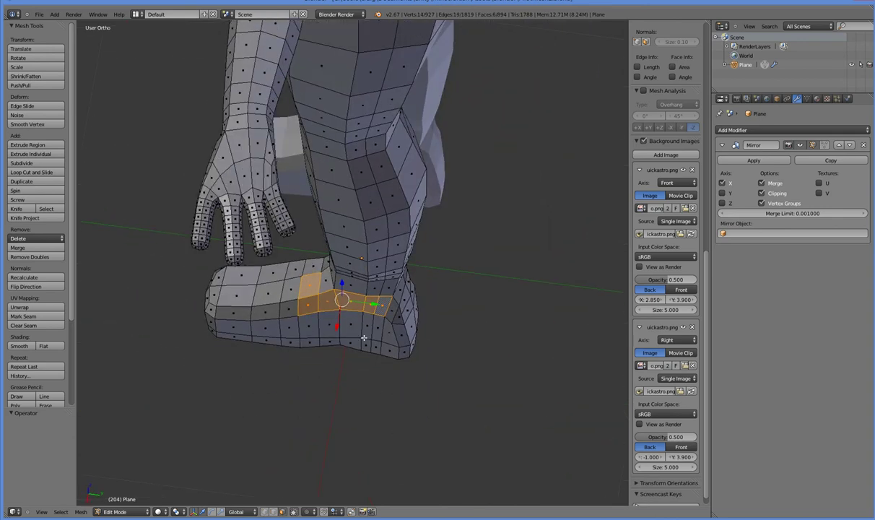
right_click(376, 331)
shift+right_click(365, 328)
shift+right_click(352, 329)
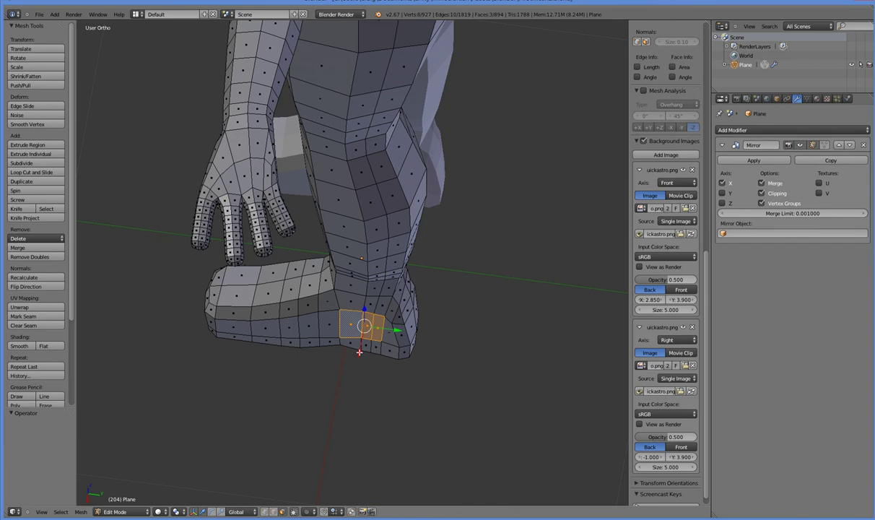
drag(359, 353, 358, 360)
mouse_move(358, 360)
middle_down()
mouse_move(355, 368)
mouse_move(350, 361)
middle_up()
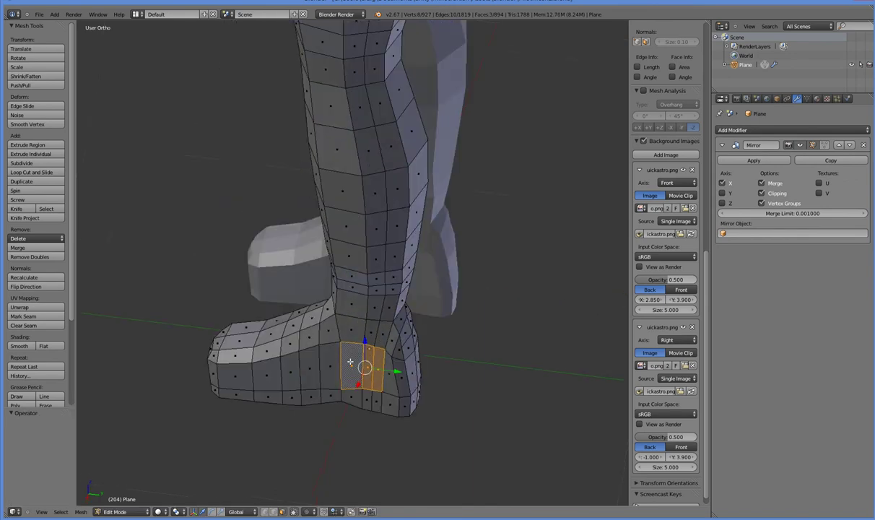
Step: Leave face selection mode and enable proportional editing for the mesh
click(266, 512)
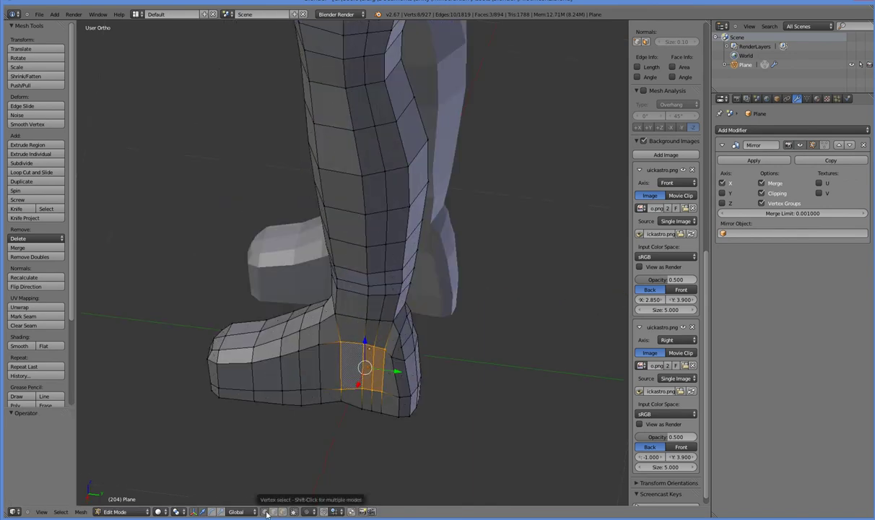
key(KP_1)
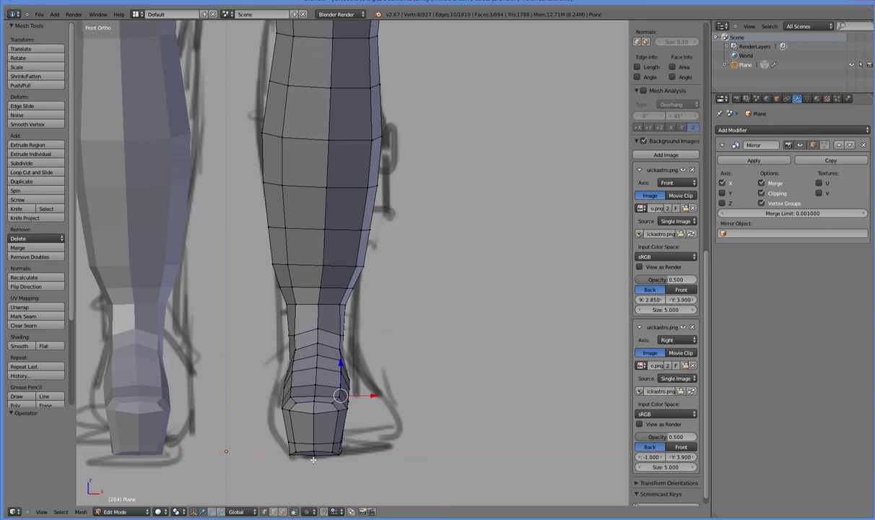
middle_drag(344, 474, 342, 472)
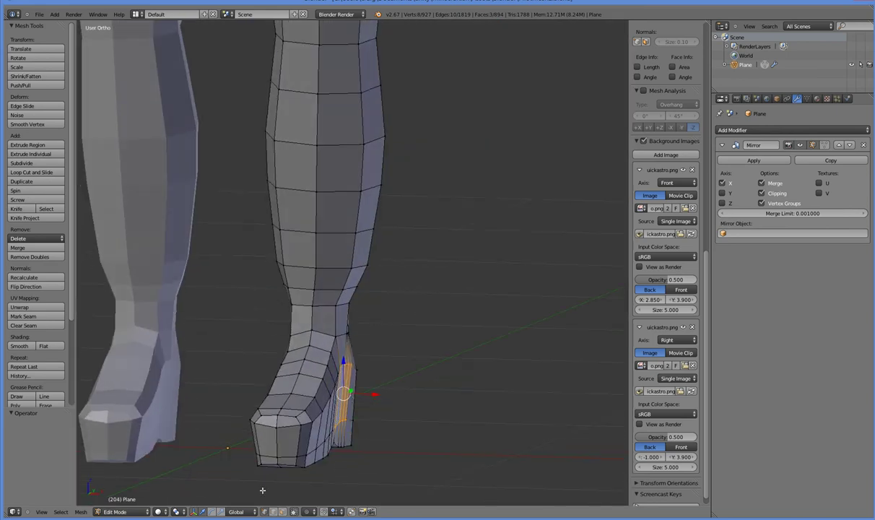
click(273, 513)
click(308, 513)
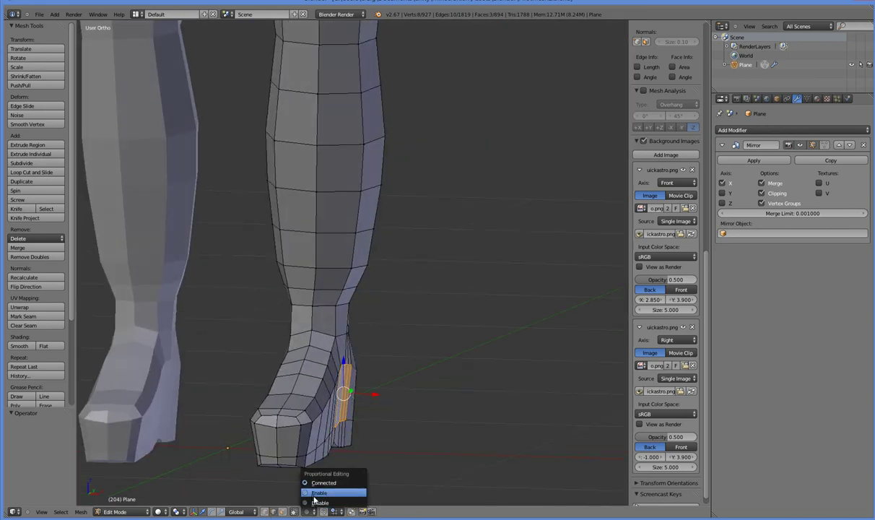
click(315, 493)
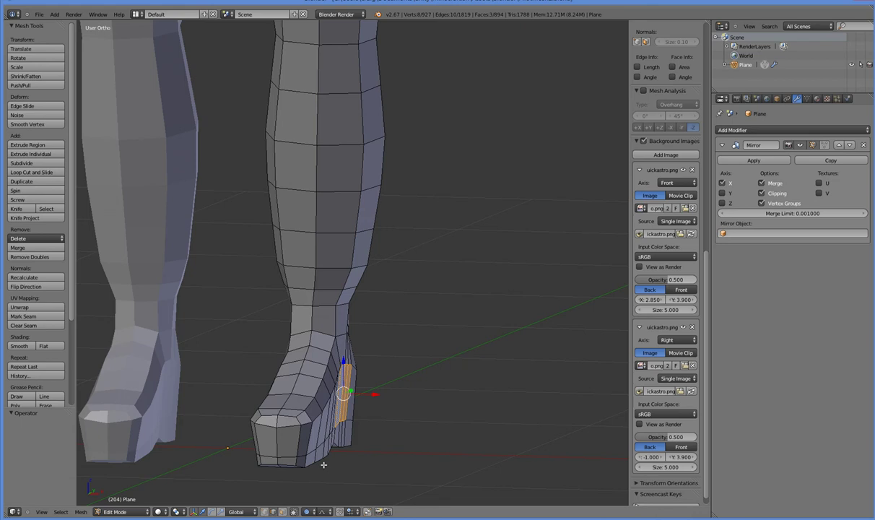
click(309, 511)
click(300, 491)
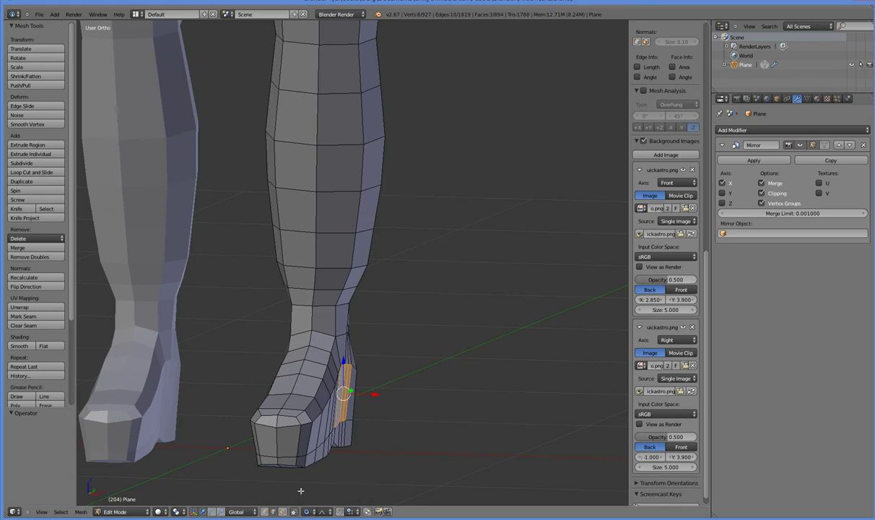
Step: Pull the bottom-edge vertices on the outer side of the heel about 0.042 outward along X, using smooth proportional falloff of size 0.35
right_click(337, 431)
middle_drag(331, 472, 309, 494)
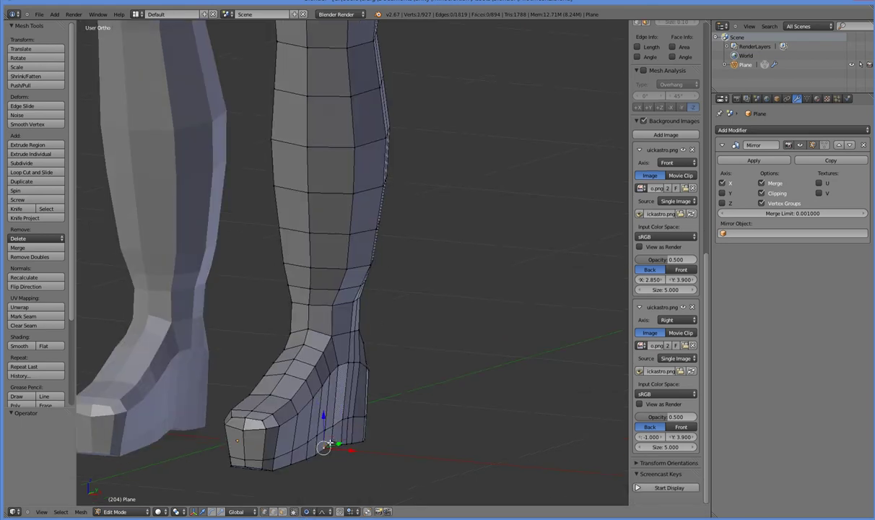
key(g)
key(x)
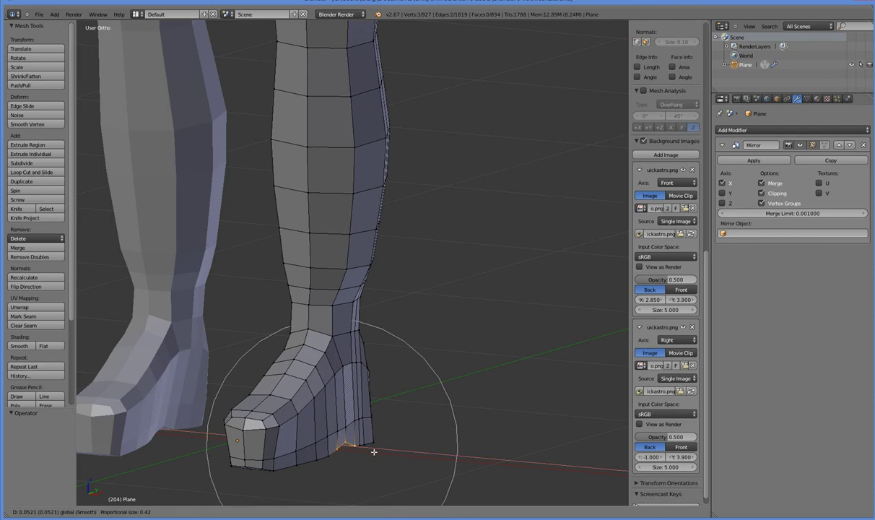
scroll(368, 452, up, 2)
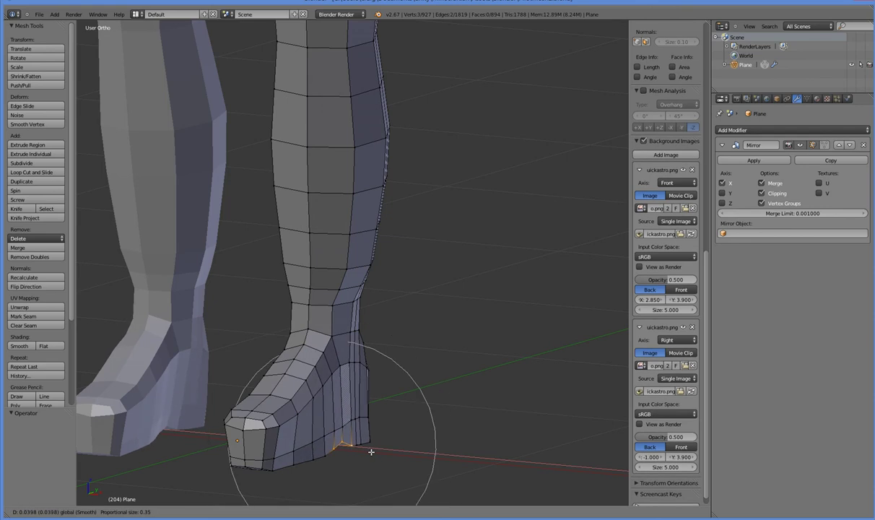
click(371, 452)
Step: Shift two upper vertices on the outer heel side about 0.039 and one lower outer forefoot vertex about 0.058 outward along X
right_click(346, 366)
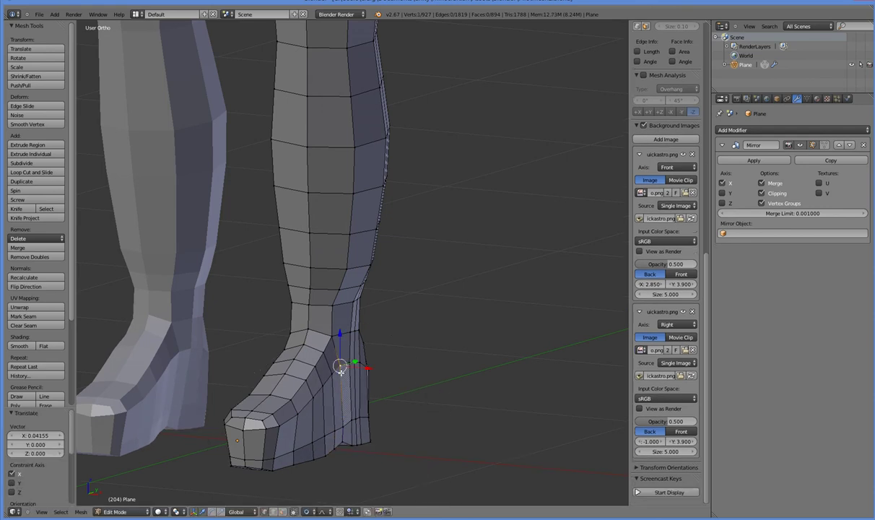
key(g)
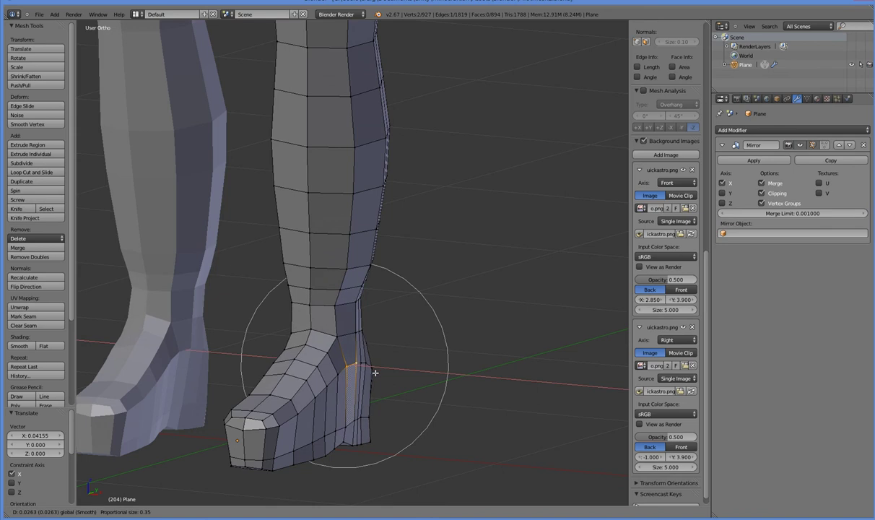
click(376, 373)
middle_drag(248, 473, 281, 461)
right_click(268, 444)
key(g)
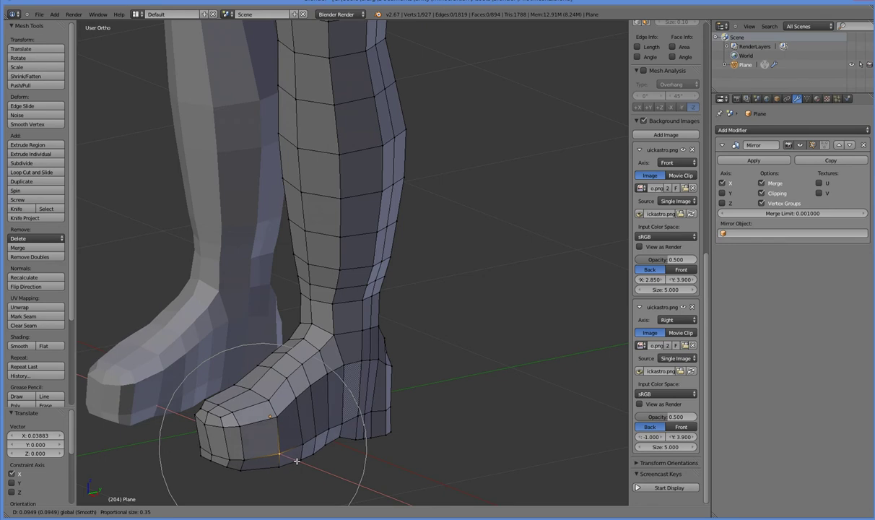
click(287, 462)
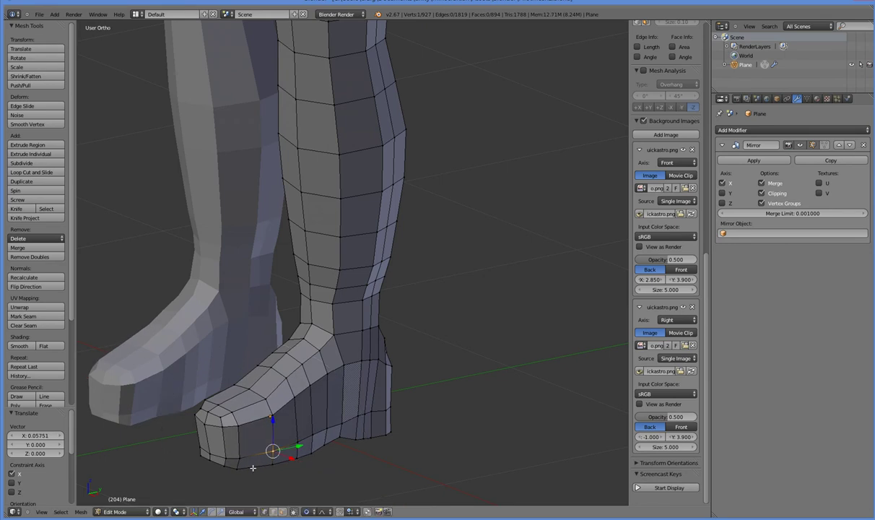
Step: Widen the inner side of the heel by moving its bottom-edge vertices about -0.040 along X with proportional falloff
mouse_move(254, 469)
middle_down()
mouse_move(341, 467)
mouse_move(261, 460)
middle_up()
right_click(294, 423)
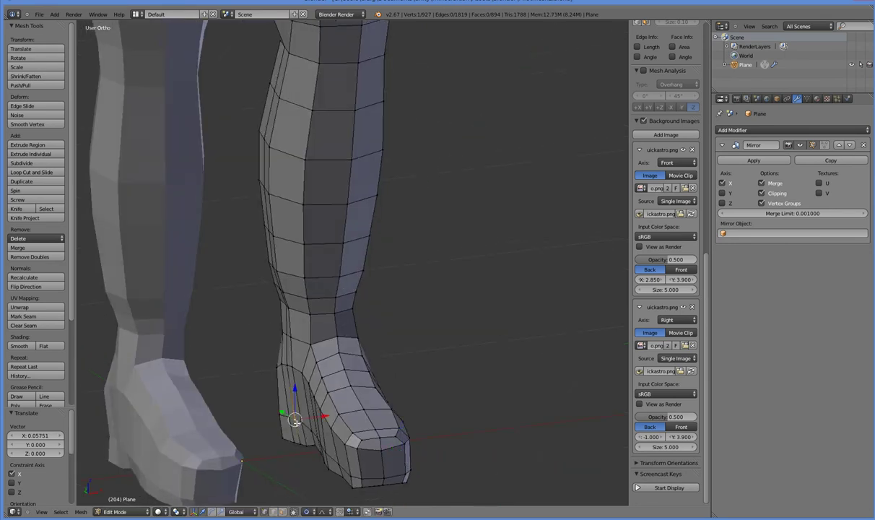
right_click(315, 432)
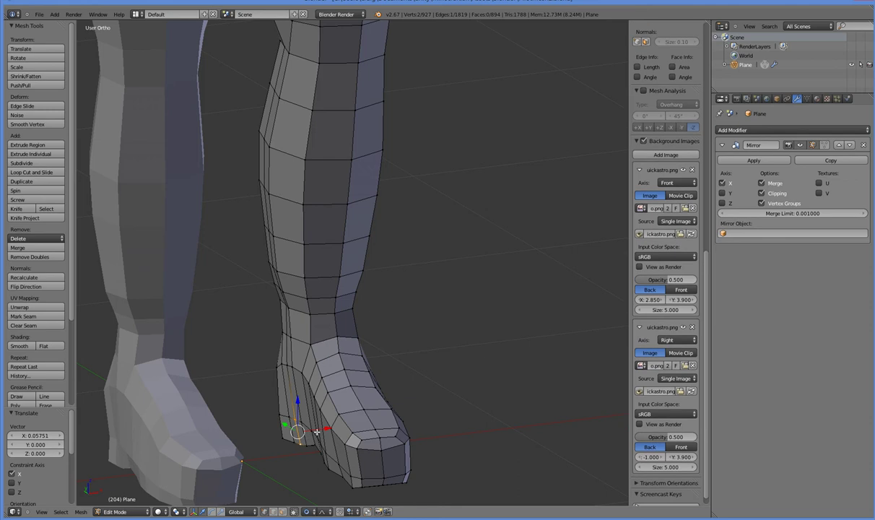
key(g)
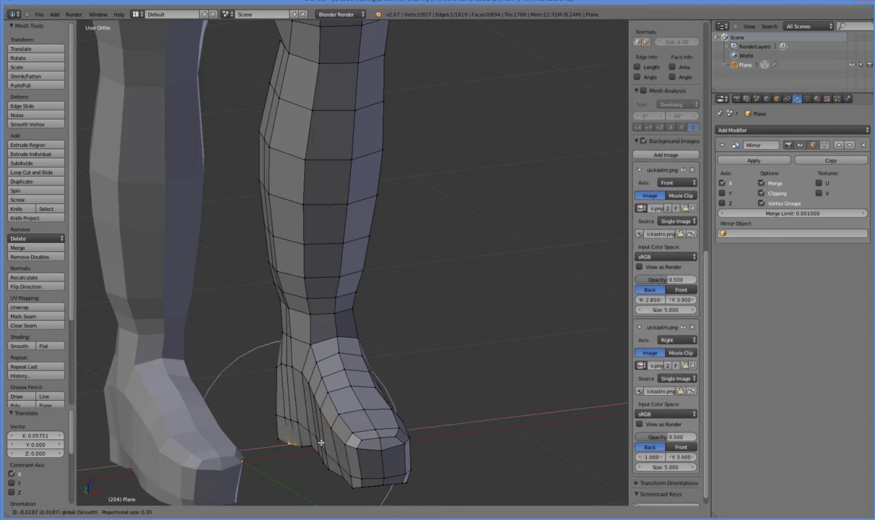
click(280, 431)
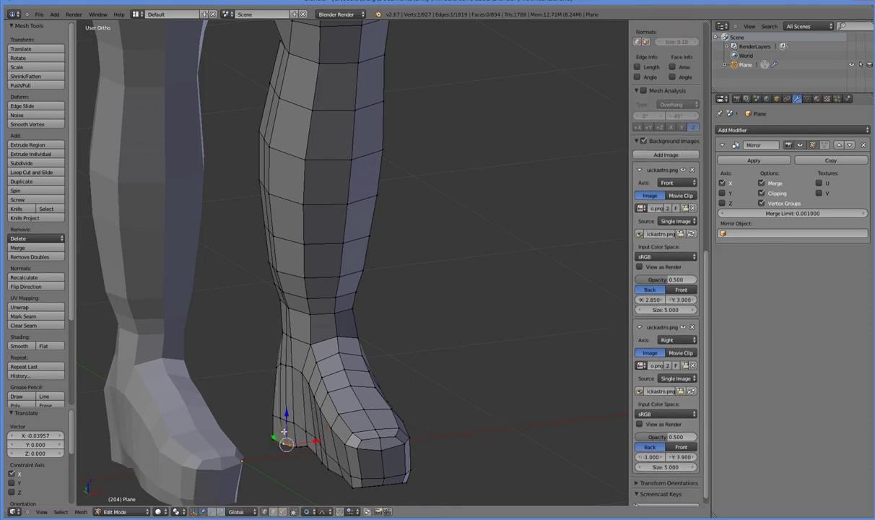
Step: Move the bottom vertex on the inner side of the forefoot about -0.077 along X with proportional falloff
right_click(318, 457)
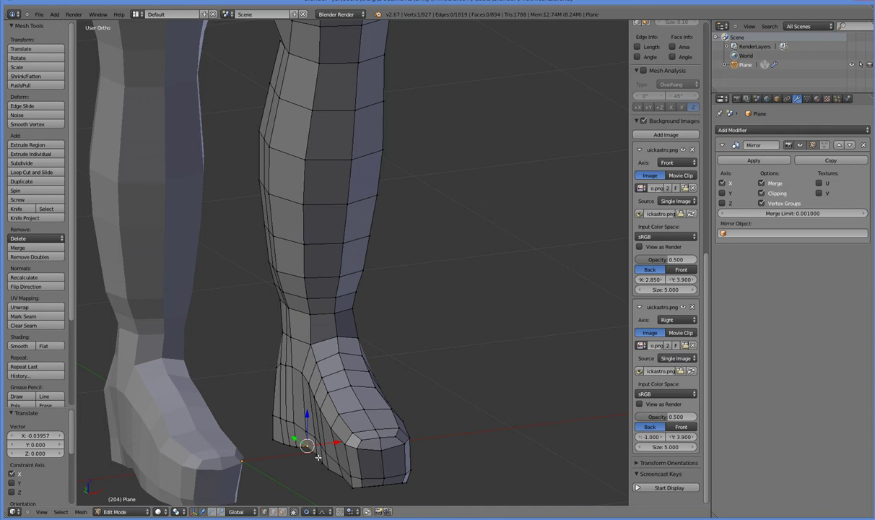
right_click(337, 474)
key(g)
key(x)
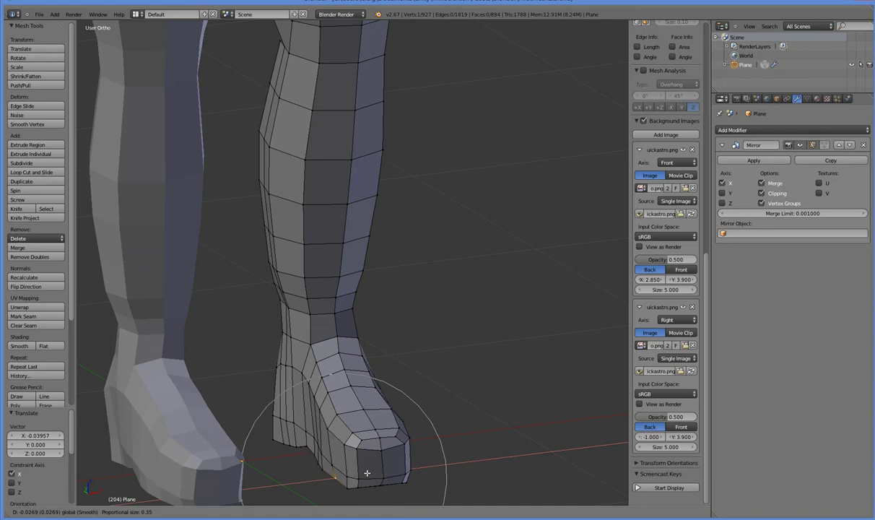
click(354, 478)
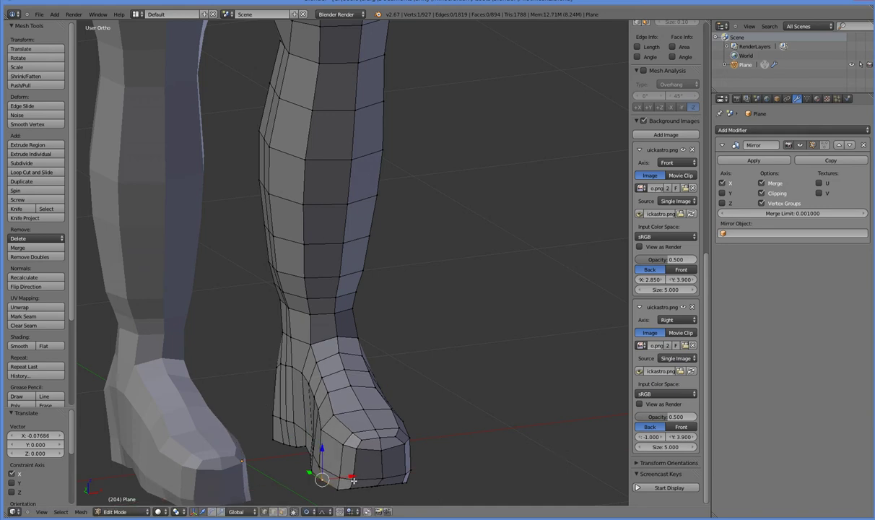
Step: Nudge the bottom vertices on the inner heel side along X by about -0.033 and -0.008, shrinking the proportional falloff
middle_drag(288, 365, 294, 385)
middle_drag(307, 474, 276, 413)
right_click(293, 402)
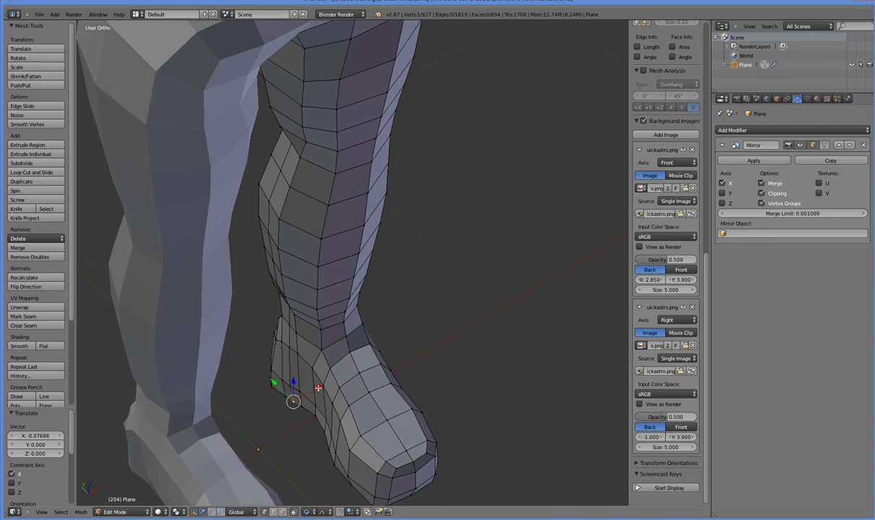
key(g)
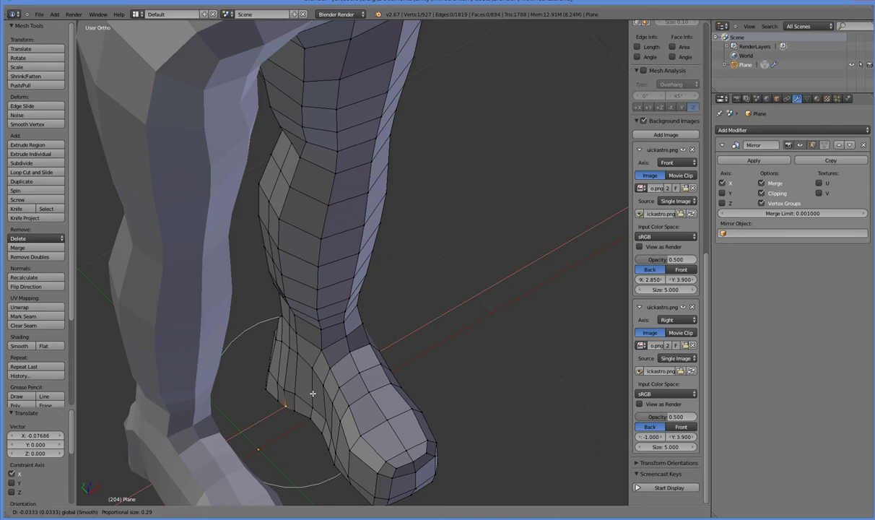
click(313, 393)
key(g)
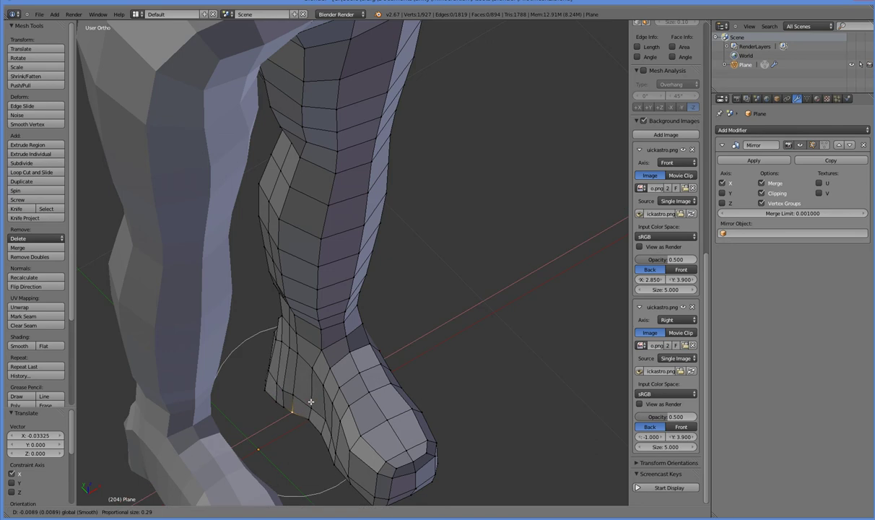
scroll(311, 402, up, 4)
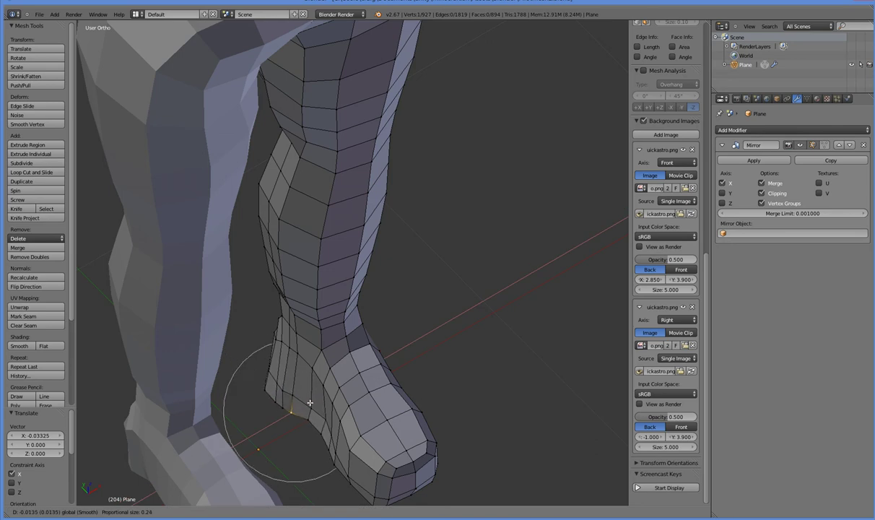
click(307, 422)
Step: Move two inner heel sole vertices about -0.027 along X and raise the selected sole vertex about 0.024 along Z
middle_drag(309, 444, 305, 426)
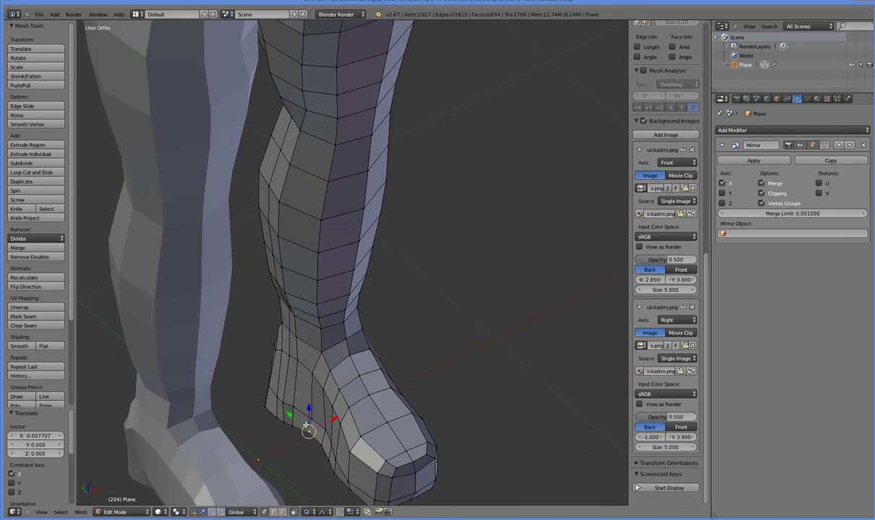
key(g)
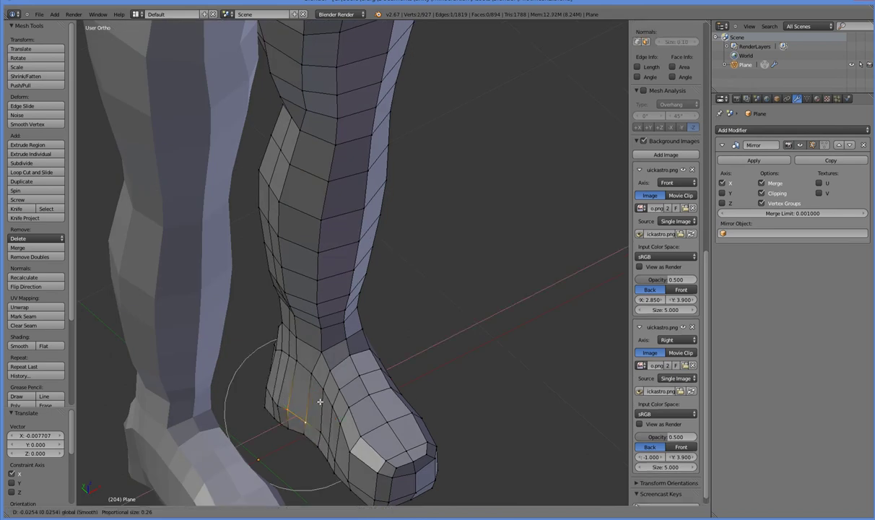
click(319, 403)
middle_drag(319, 403, 303, 436)
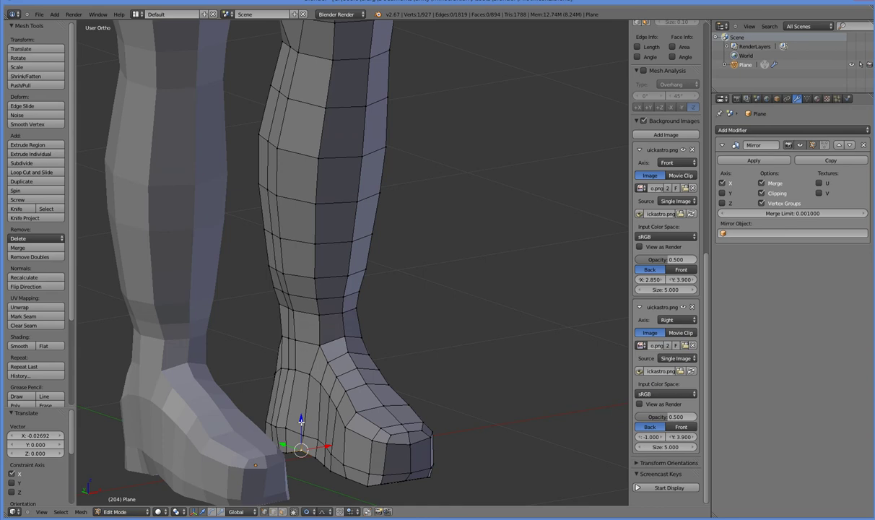
mouse_move(301, 423)
mouse_down()
mouse_move(302, 442)
mouse_move(302, 408)
mouse_up()
Step: Disable proportional editing and start the screencast keys display
click(310, 514)
click(312, 502)
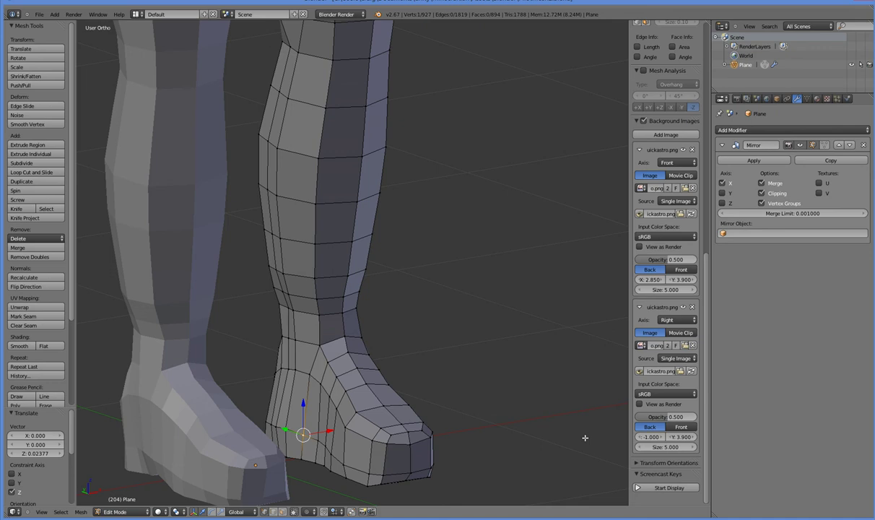
click(662, 487)
Step: Box-select the lowest band of faces along the outer side from midfoot to heel and smooth its vertices twice
middle_drag(543, 480, 353, 451)
right_click(367, 383)
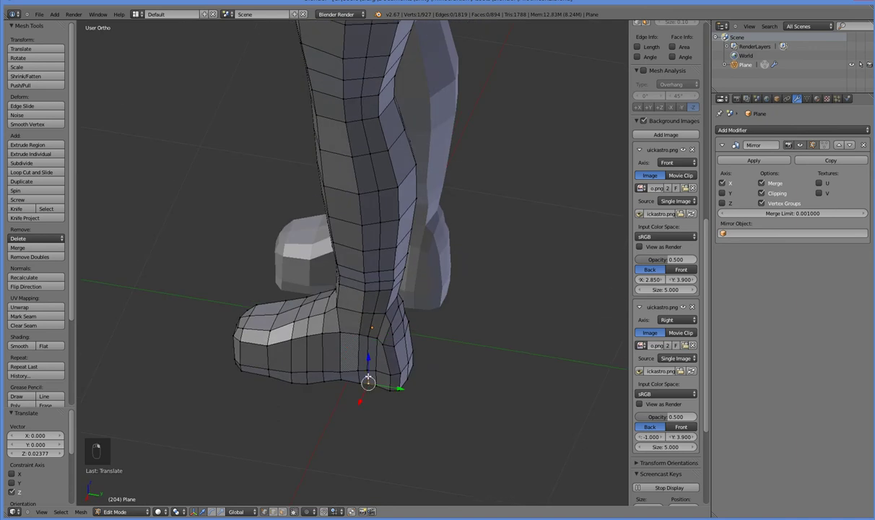
shift+right_click(368, 373)
middle_drag(368, 376, 298, 438)
scroll(358, 423, up, 3)
key(a)
key(b)
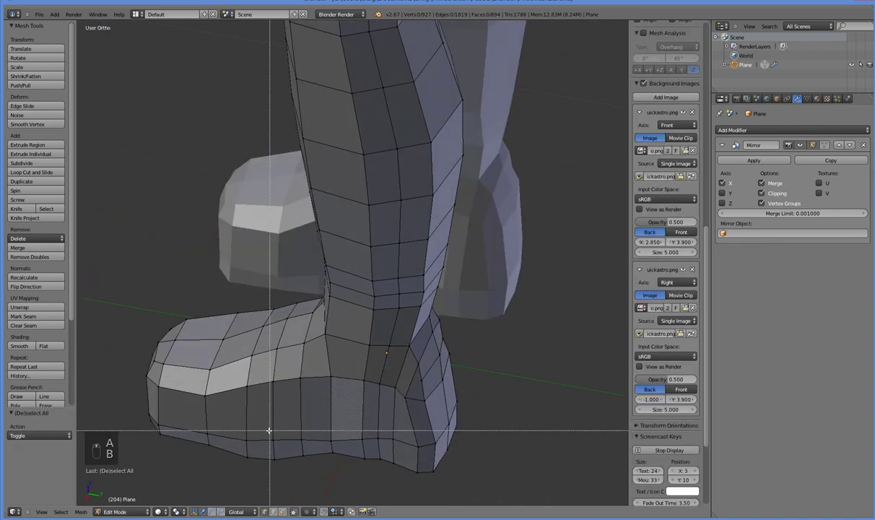
drag(266, 433, 424, 481)
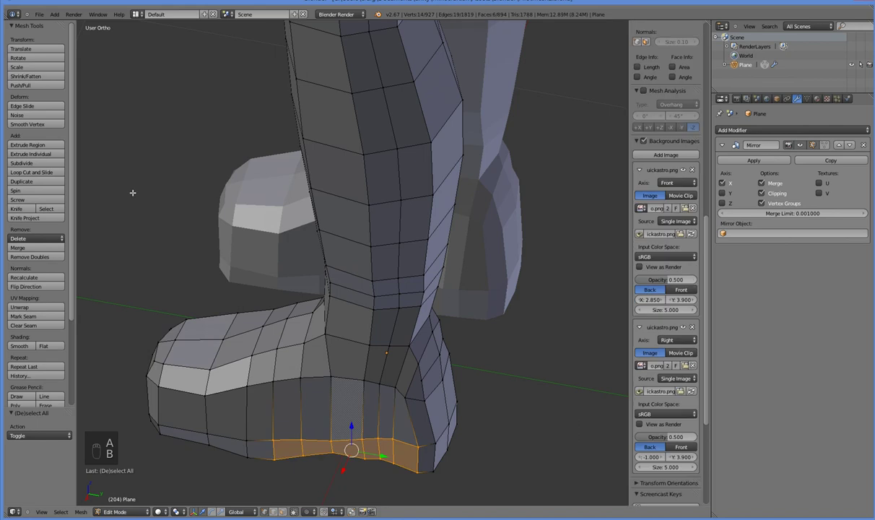
click(51, 124)
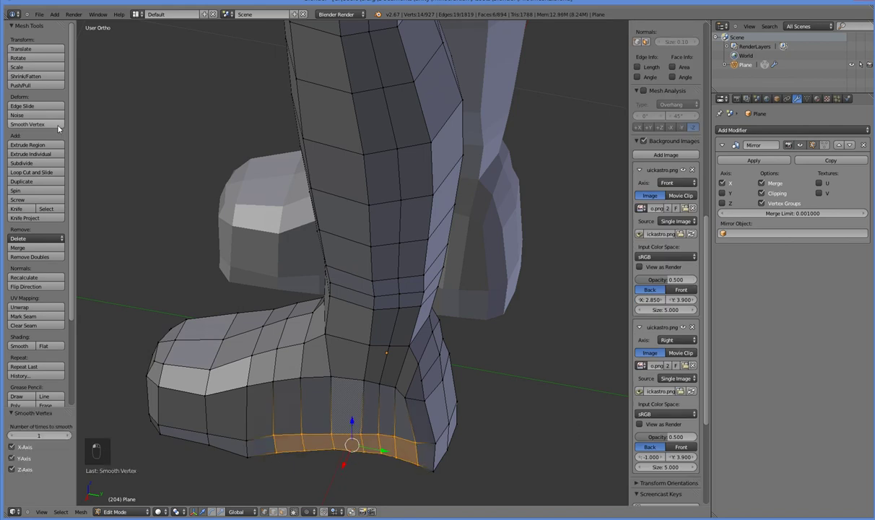
click(59, 127)
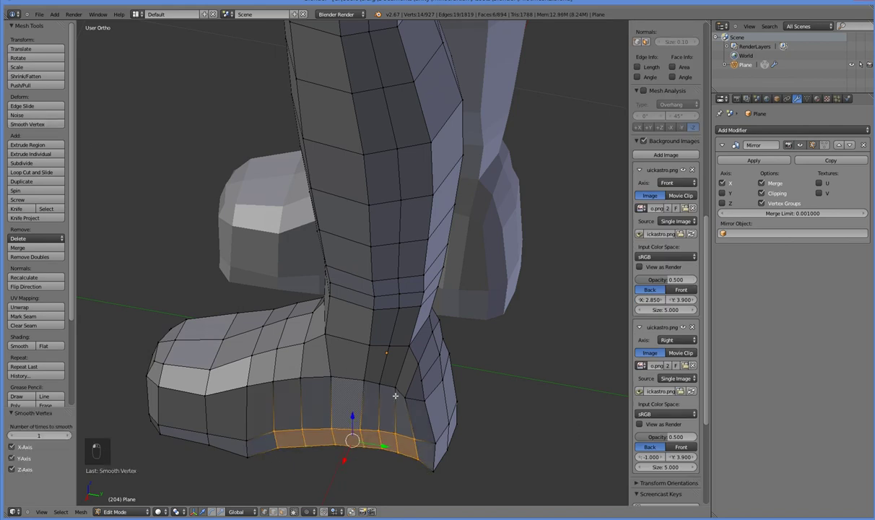
Step: Move the smoothed lower band on the outer side of the foot about 0.027 outward along X
middle_drag(396, 396, 345, 415)
key(g)
key(x)
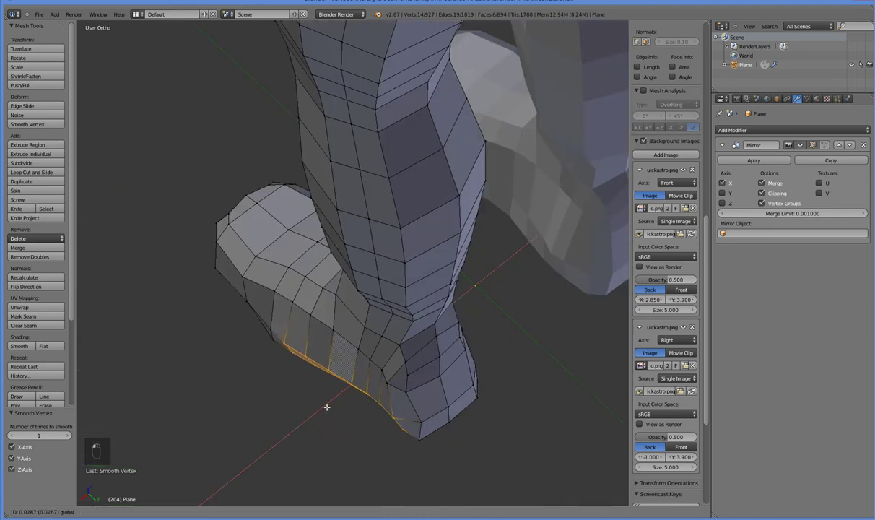
click(325, 407)
Step: Select only the bottom edge run of the outer band and move it about 0.023 outward along X
middle_drag(326, 407, 334, 440)
alt+shift+right_click(336, 443)
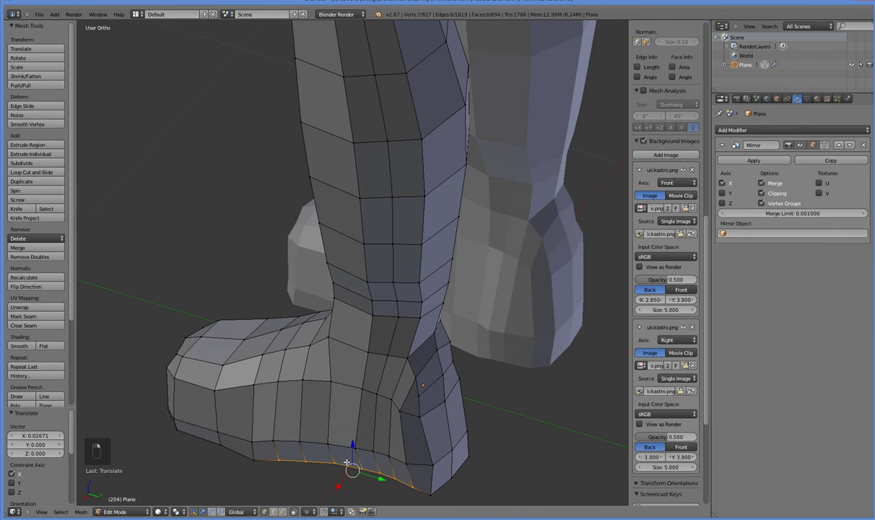
key(g)
key(x)
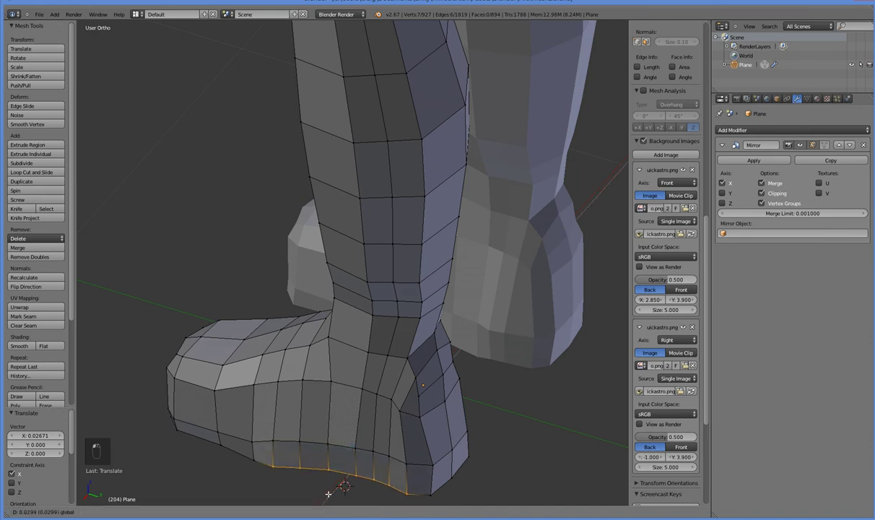
click(331, 493)
Step: Pull individual vertices along the upper outer side of the heel outward along X, by about 0.018 and 0.016
mouse_move(342, 473)
middle_down()
mouse_move(297, 412)
mouse_move(283, 463)
mouse_move(333, 467)
middle_up()
right_click(378, 395)
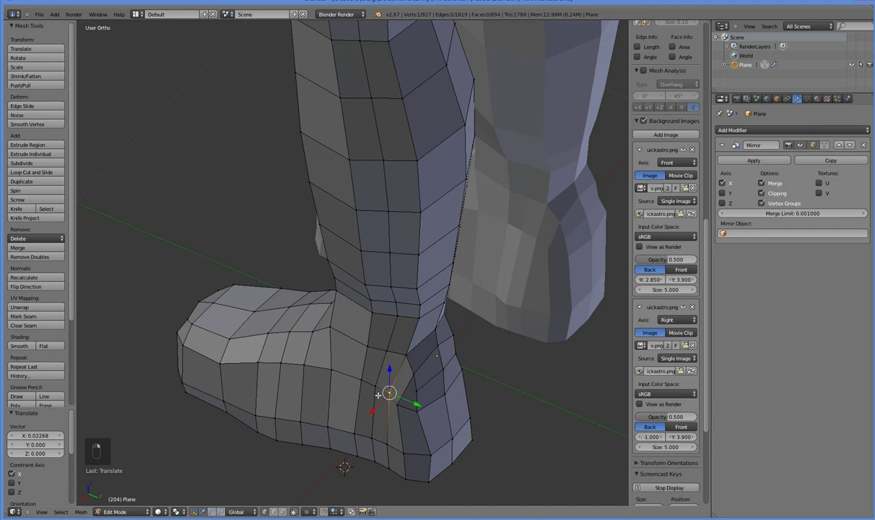
drag(376, 410, 357, 406)
right_click(376, 392)
click(337, 384)
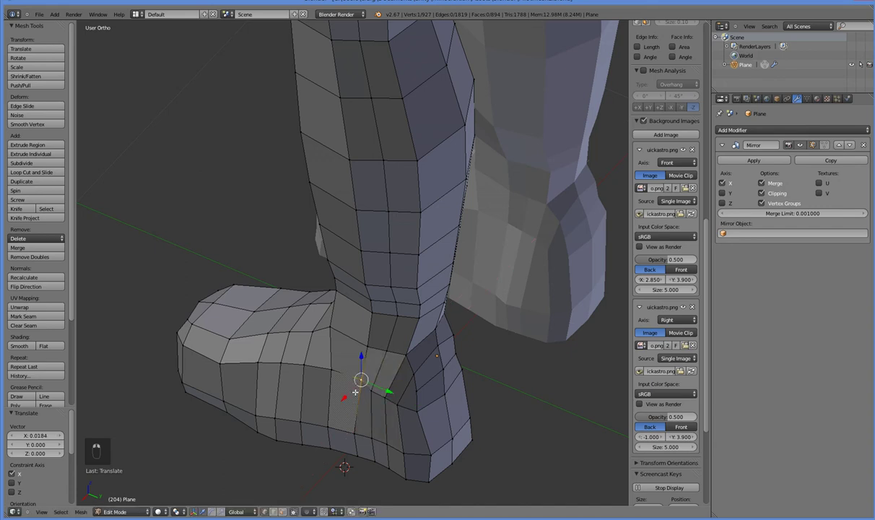
key(g)
key(x)
click(346, 404)
Step: Pull vertices low on the outer side of the heel outward along X, by about 0.016 and 0.018
middle_drag(392, 439, 466, 450)
right_click(389, 417)
shift+right_click(375, 423)
key(g)
key(x)
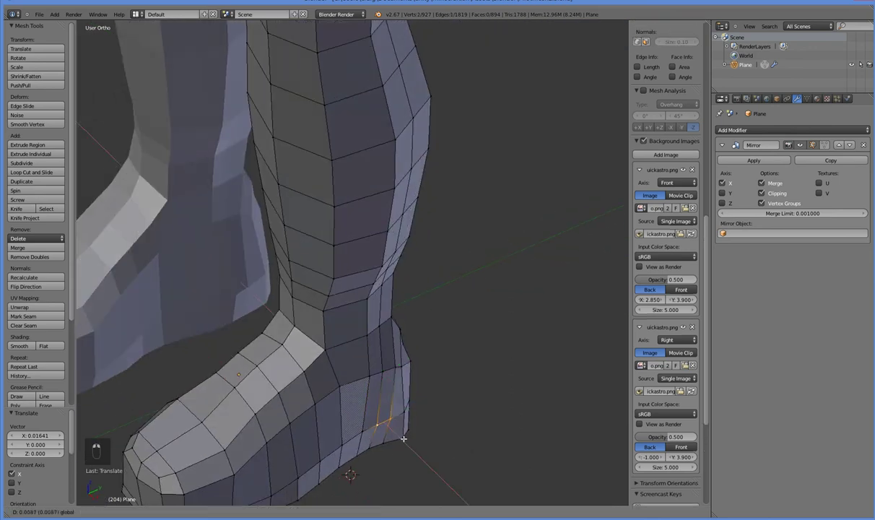
click(404, 439)
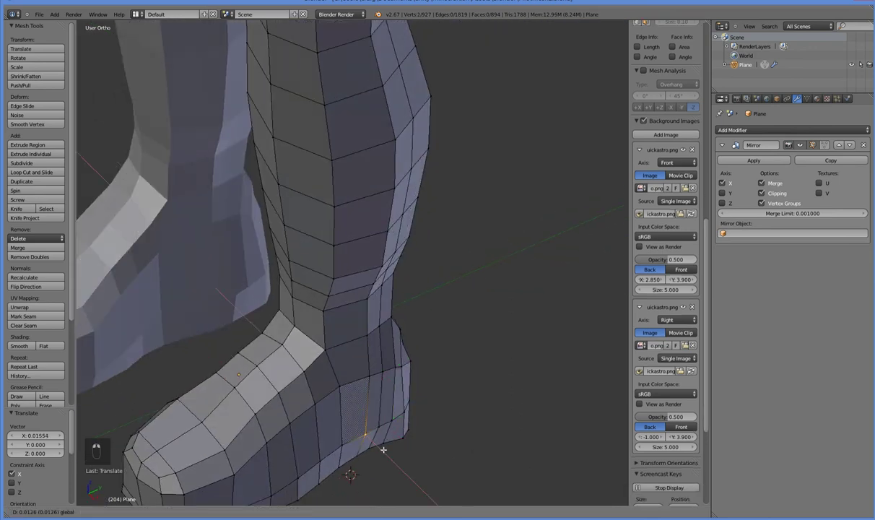
right_click(343, 445)
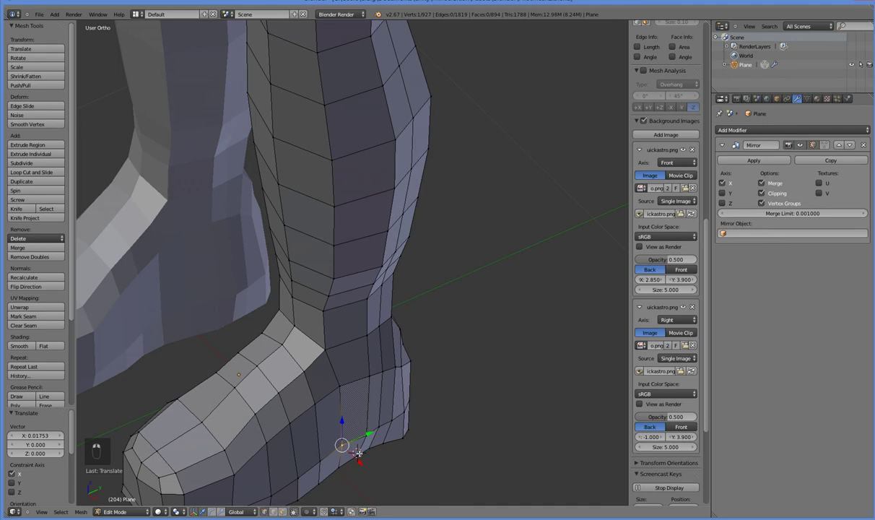
Step: Move vertices at the upper back of the heel along Y, by about 0.007 and 0.005
right_click(405, 347)
drag(426, 334, 430, 332)
middle_drag(417, 375, 463, 355)
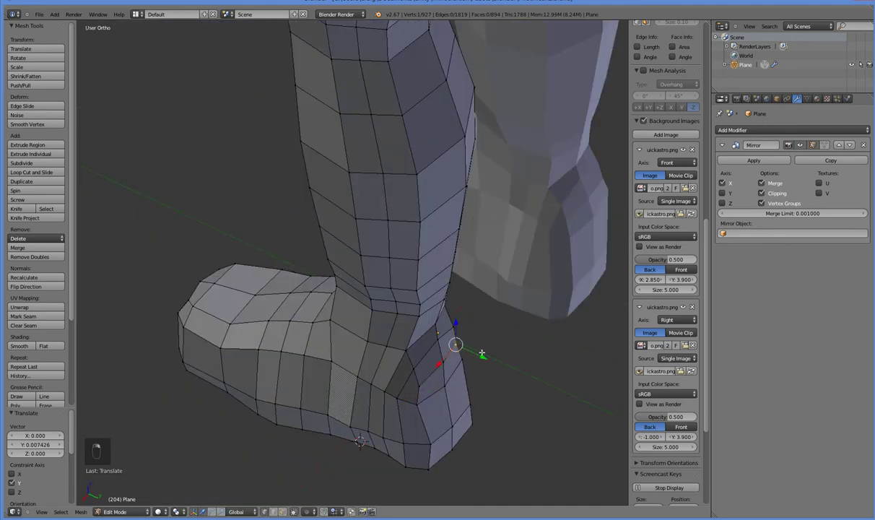
drag(482, 353, 483, 353)
click(482, 353)
middle_drag(482, 353, 429, 373)
scroll(430, 373, down, 5)
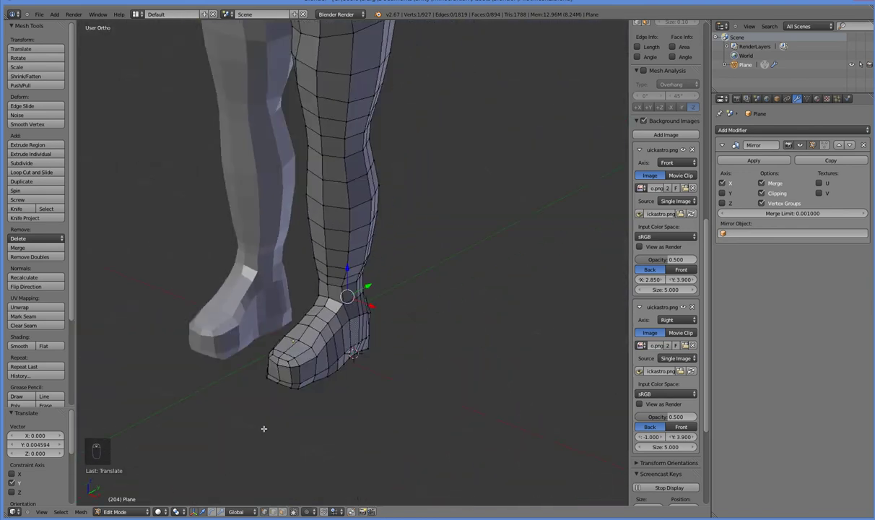
Step: Switch to face selection and select the band of faces across the instep and along the outer side below the ankle
middle_drag(263, 427, 293, 410)
scroll(293, 410, up, 3)
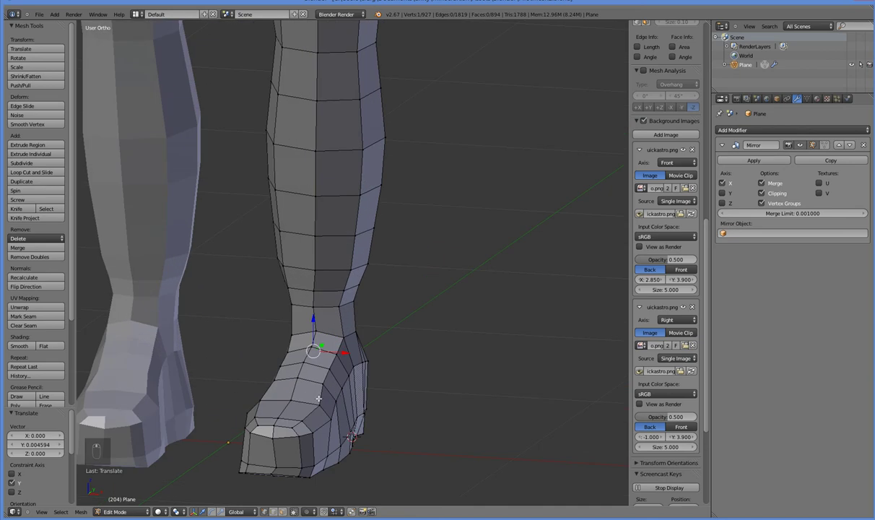
middle_drag(323, 370, 318, 427)
click(282, 511)
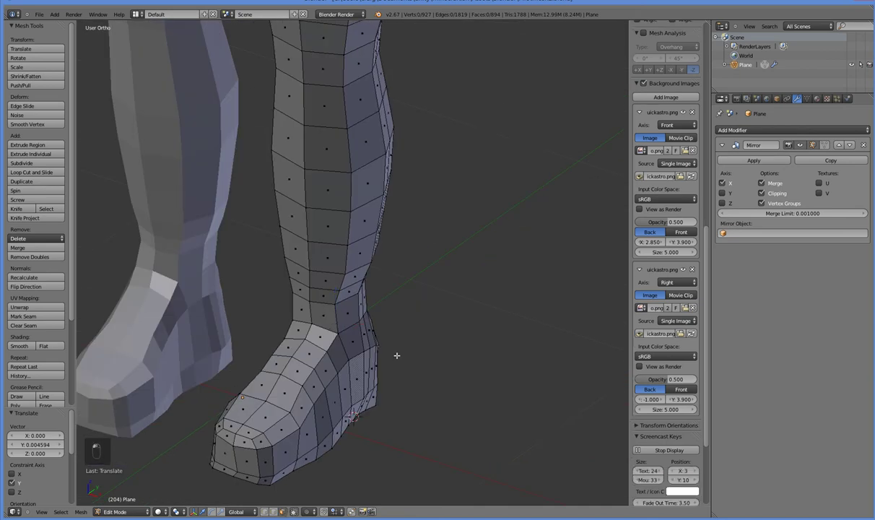
middle_drag(385, 356, 349, 358)
right_click(290, 334)
shift+right_click(304, 345)
shift+right_click(313, 359)
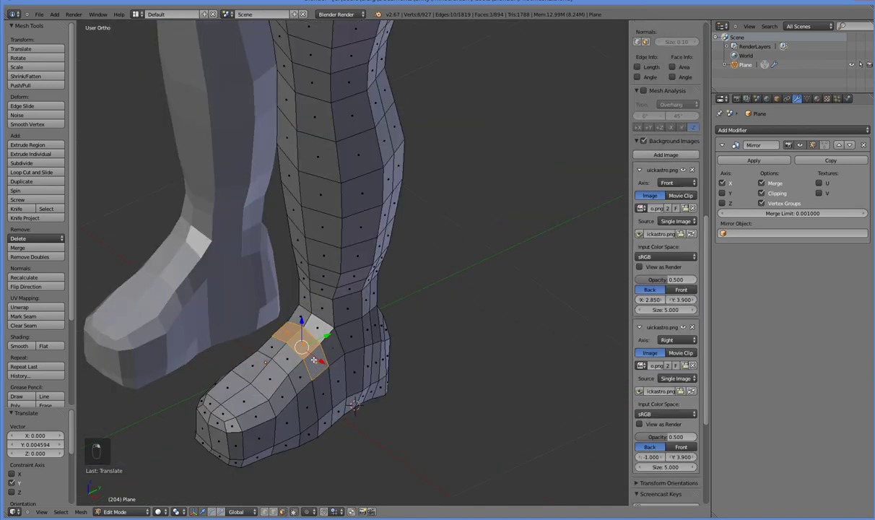
shift+right_click(330, 354)
shift+right_click(342, 341)
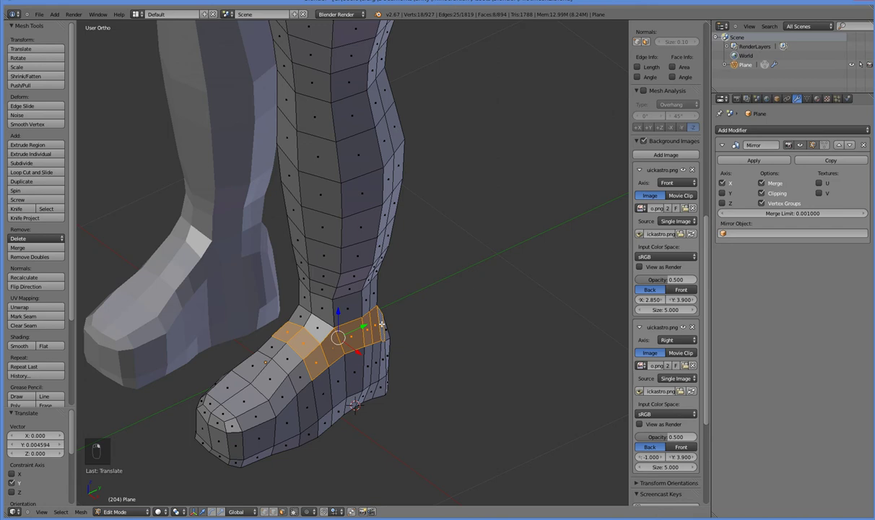
Step: Extend the face selection around the heel and along the inner side to complete the ring below the ankle
middle_drag(401, 338, 332, 363)
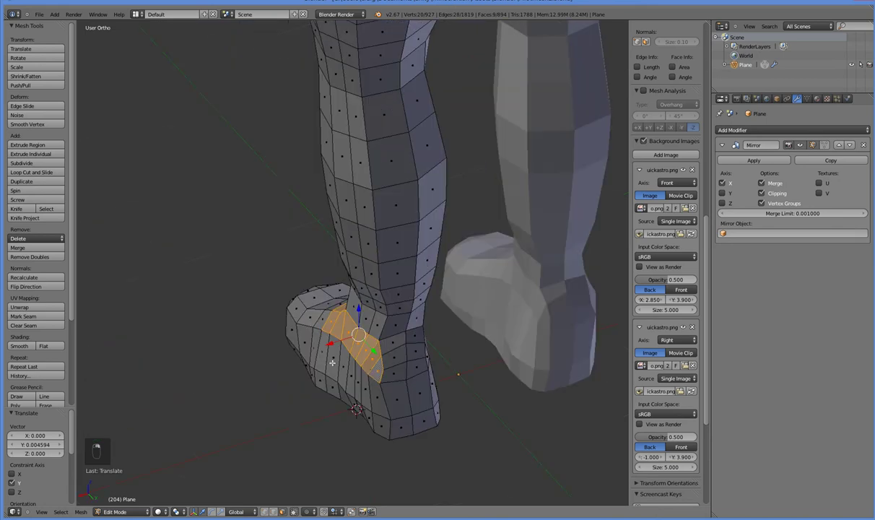
shift+right_click(418, 337)
middle_drag(419, 338, 371, 376)
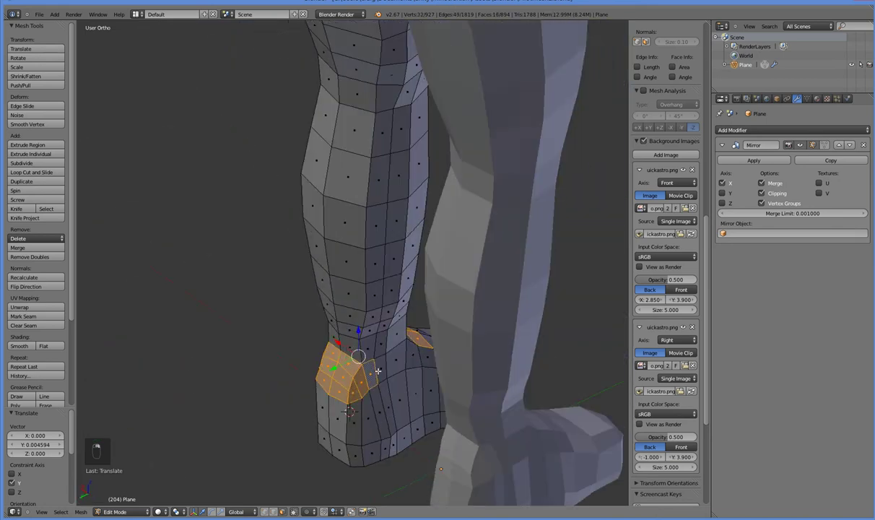
ctrl+right_click(423, 356)
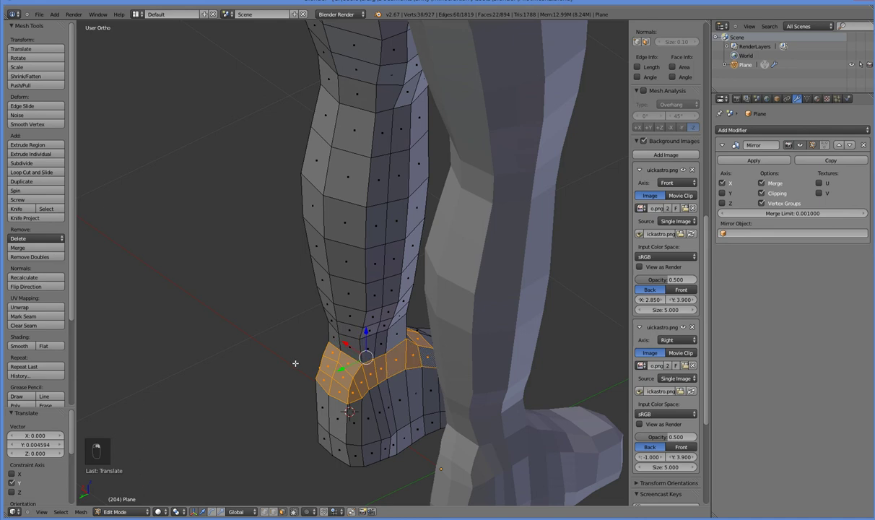
middle_drag(295, 363, 347, 374)
middle_drag(364, 411, 410, 423)
Step: Extrude the selected ring of faces slightly, scale it to 1.056 and raise it about 0.015 along Z
key(e)
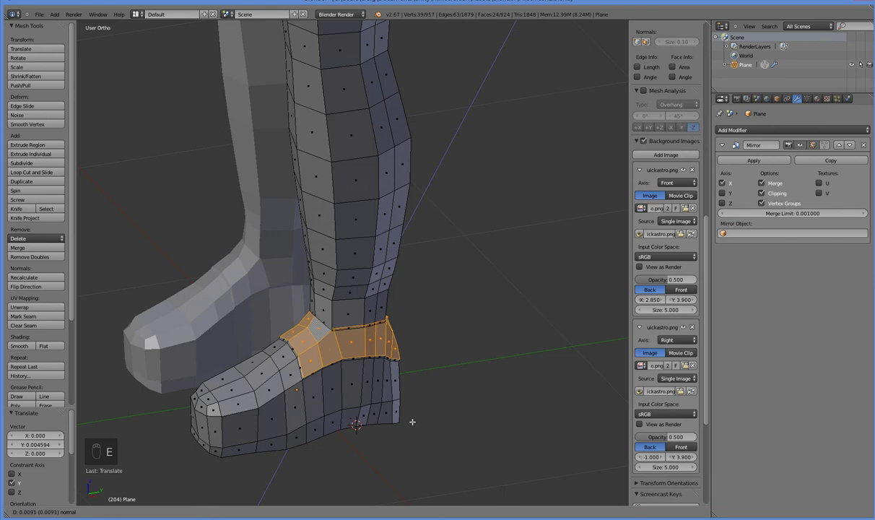
click(413, 421)
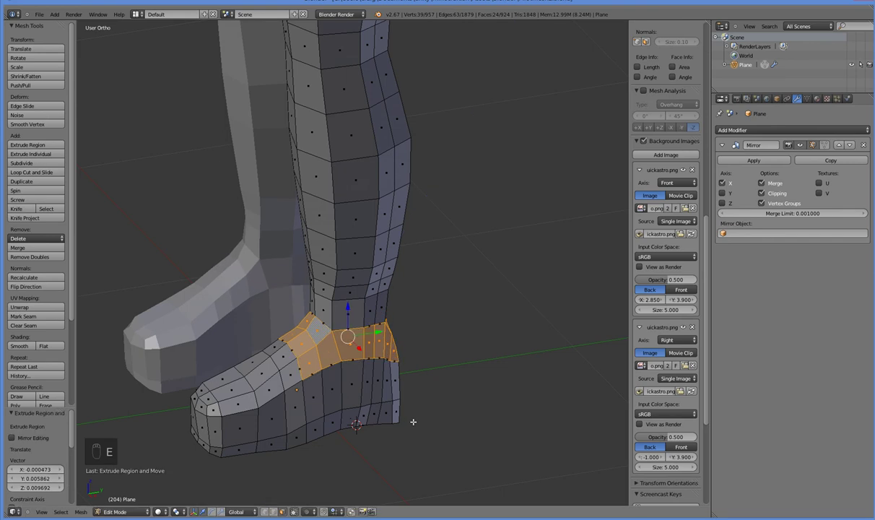
key(s)
click(417, 425)
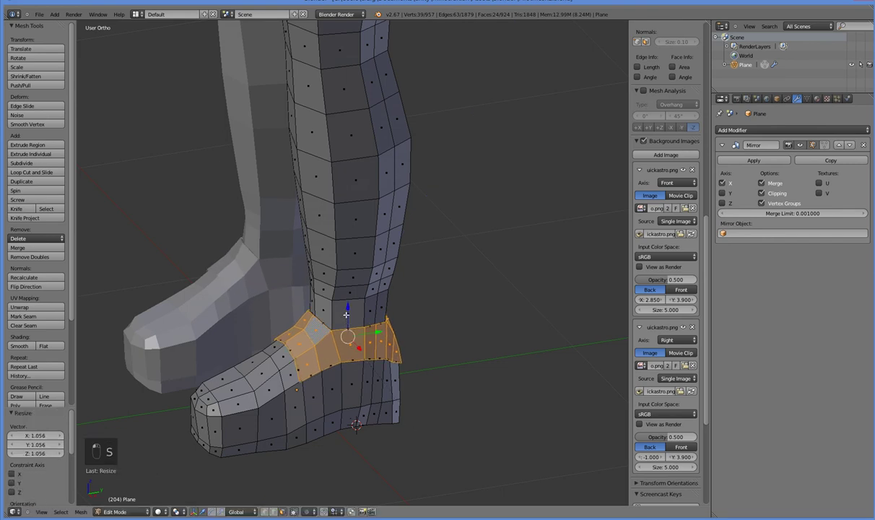
drag(347, 314, 347, 311)
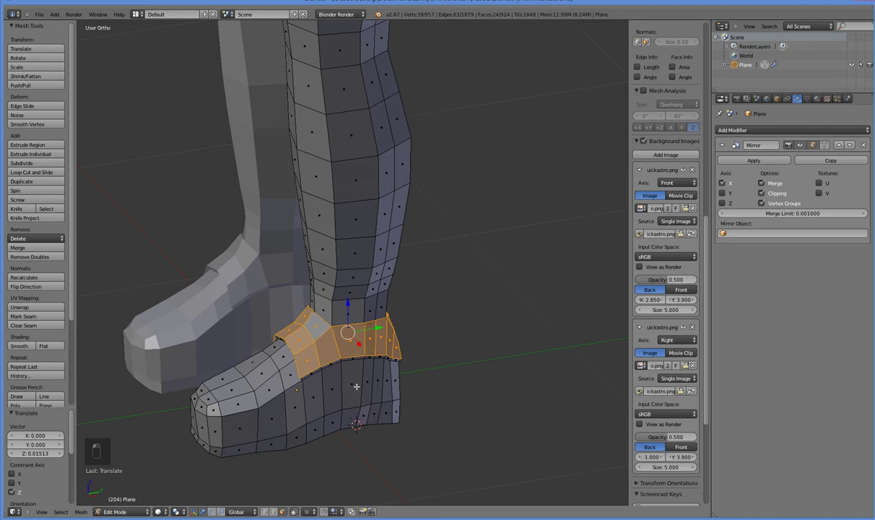
Step: Select the upper edge of the extruded band all around the ankle in vertex mode and nudge it along Z
middle_drag(360, 428, 333, 417)
scroll(338, 418, up, 3)
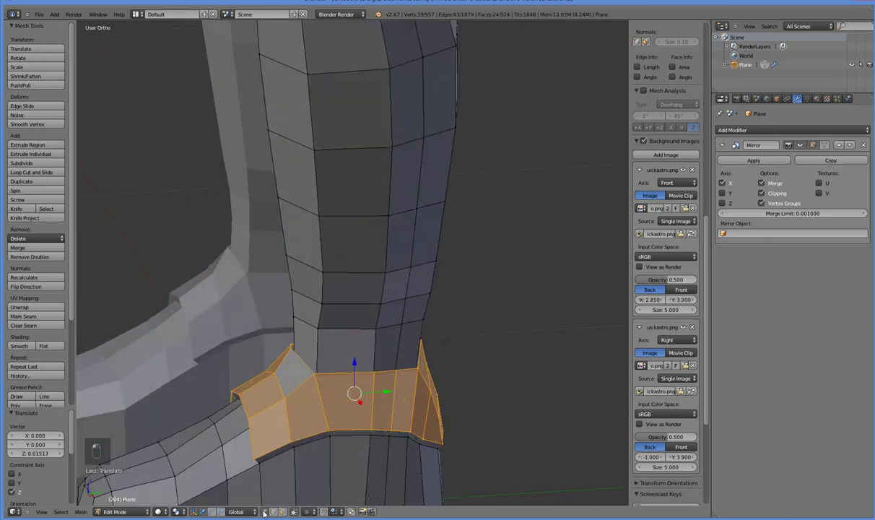
alt+right_click(321, 372)
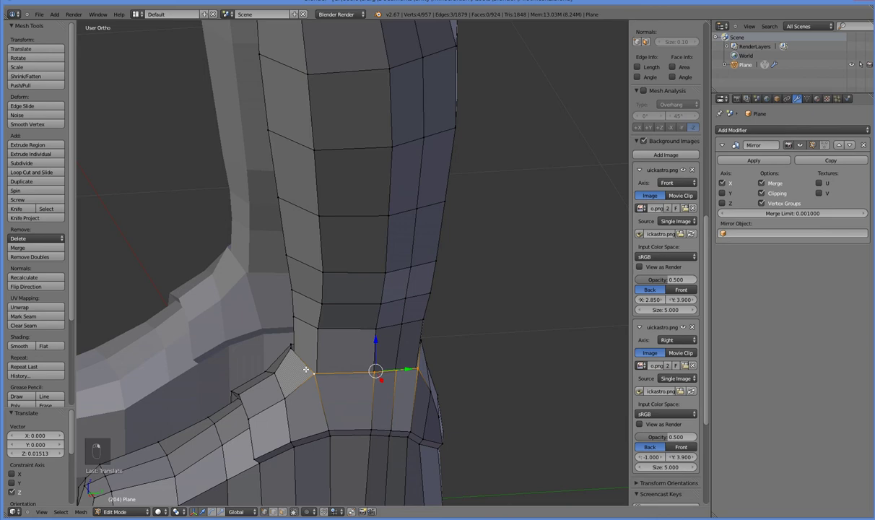
mouse_move(277, 366)
middle_down()
mouse_move(337, 380)
mouse_move(275, 368)
middle_up()
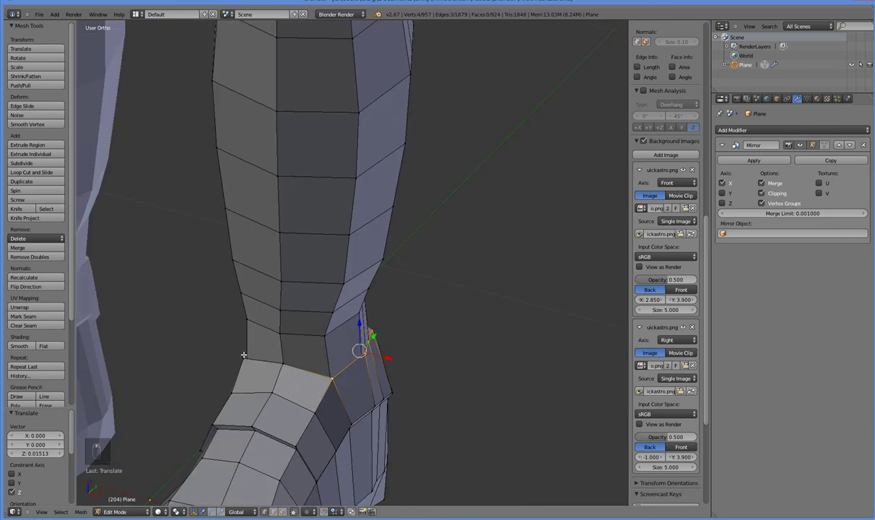
alt+shift+right_click(312, 381)
shift+right_click(281, 360)
middle_drag(384, 383, 260, 394)
shift+right_click(455, 352)
mouse_move(403, 313)
mouse_down()
mouse_move(393, 333)
mouse_move(403, 312)
mouse_up()
Step: Select the edge loop around the ankle just above the extruded band and adjust its position along Z and Y
alt+right_click(402, 372)
middle_drag(406, 352, 442, 323)
drag(417, 349, 419, 347)
drag(390, 317, 393, 311)
drag(417, 348, 423, 340)
Step: Move vertices at the back and front of the ankle along Y, by about 0.010 and -0.014
middle_drag(445, 387, 463, 386)
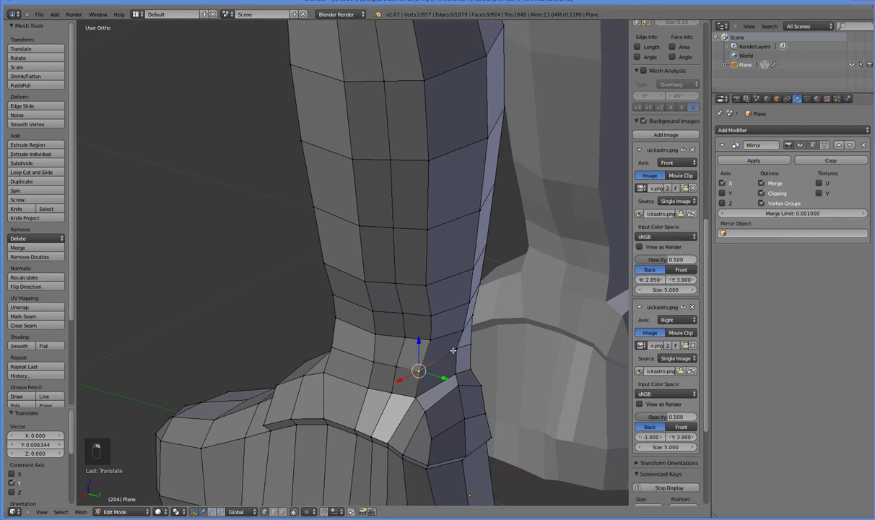
drag(463, 367, 463, 369)
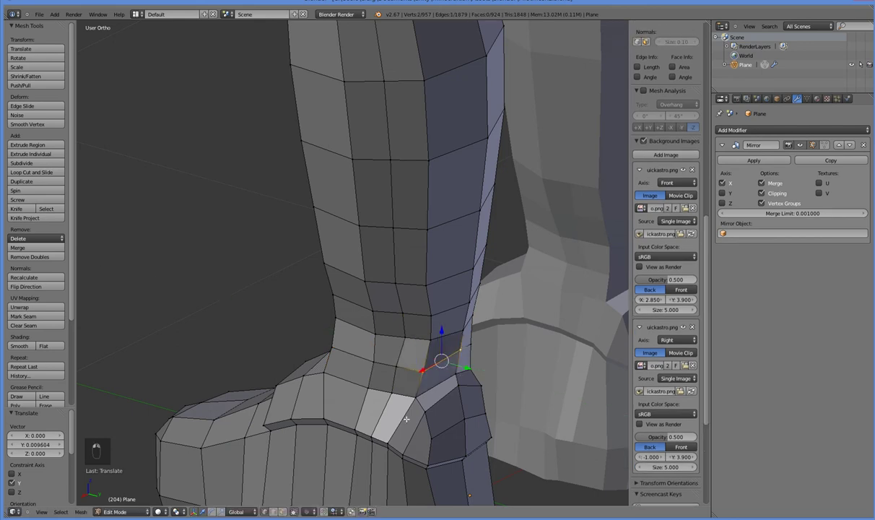
middle_drag(464, 368, 314, 369)
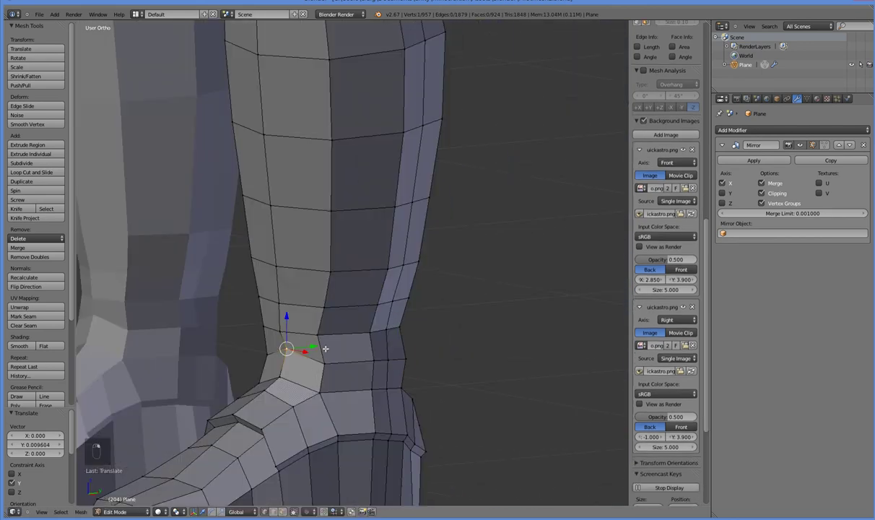
drag(315, 347, 306, 358)
Step: Select vertices along the band's front lower edge on the instep and lower them about 0.021 along Z
middle_drag(294, 395, 322, 416)
right_click(268, 433)
middle_drag(269, 435, 276, 451)
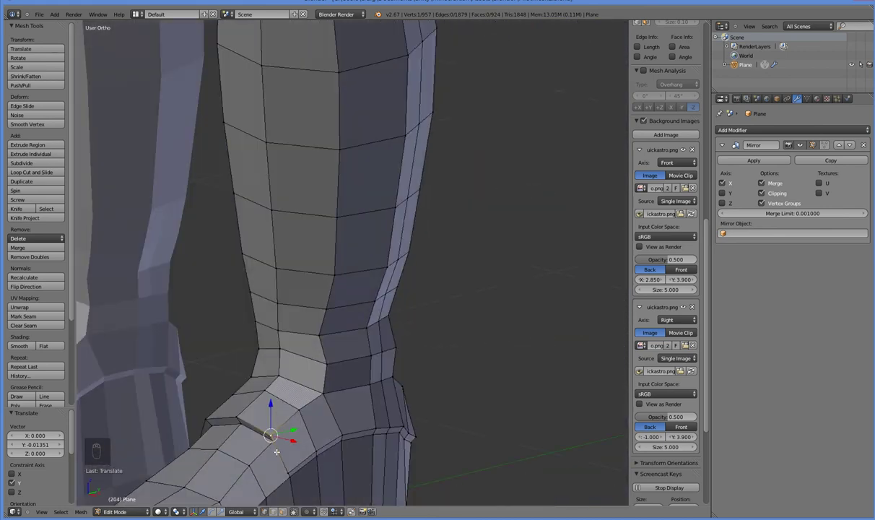
shift+right_click(240, 423)
shift+right_click(240, 423)
shift+right_click(237, 418)
drag(261, 418, 227, 405)
click(227, 403)
middle_drag(227, 403, 279, 446)
Step: Move the two vertices at the band's outer instep corner about 0.031 along Y and 0.023 up along Z
shift+right_click(272, 458)
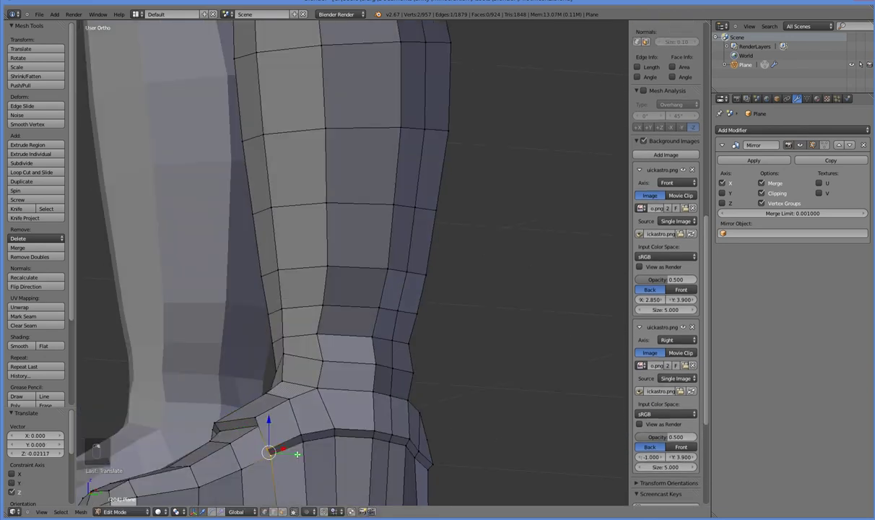
drag(294, 452, 311, 454)
drag(282, 414, 282, 414)
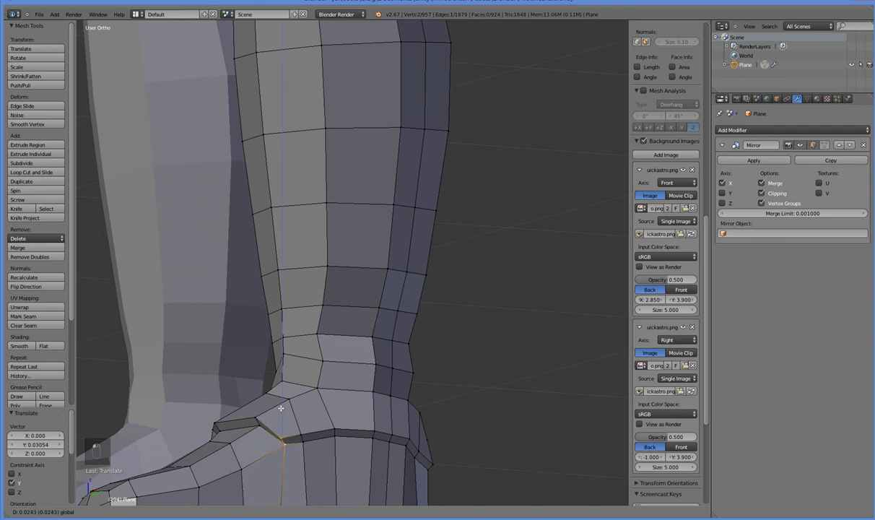
click(281, 410)
Step: Move the matching pair of vertices at the band's inner instep corner about 0.032 along Y and 0.027 up along Z
middle_drag(282, 410, 329, 433)
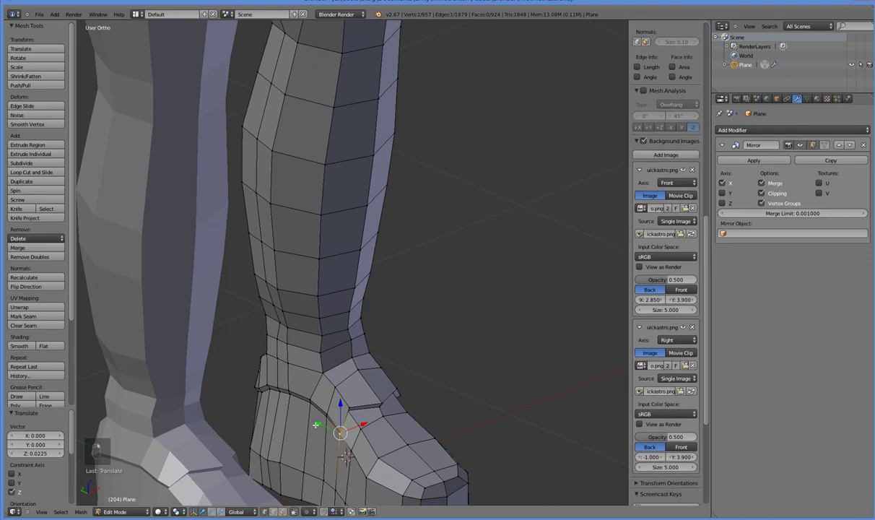
drag(315, 425, 335, 397)
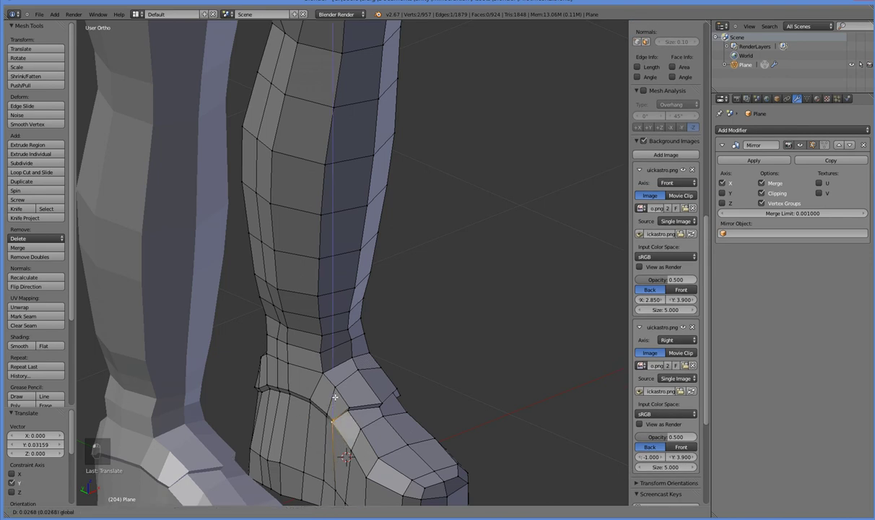
click(335, 396)
Step: Leave mesh editing and compare the legs and boots with the reference sketch in front and right wireframe views
middle_drag(335, 397, 197, 416)
key(Tab)
scroll(186, 410, down, 3)
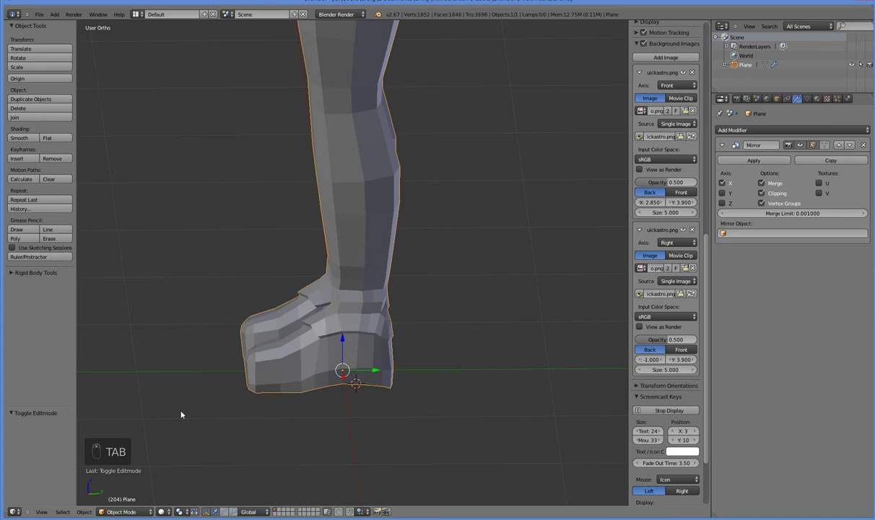
key(KP_1)
key(KP_3)
key(KP_1)
key(KP_3)
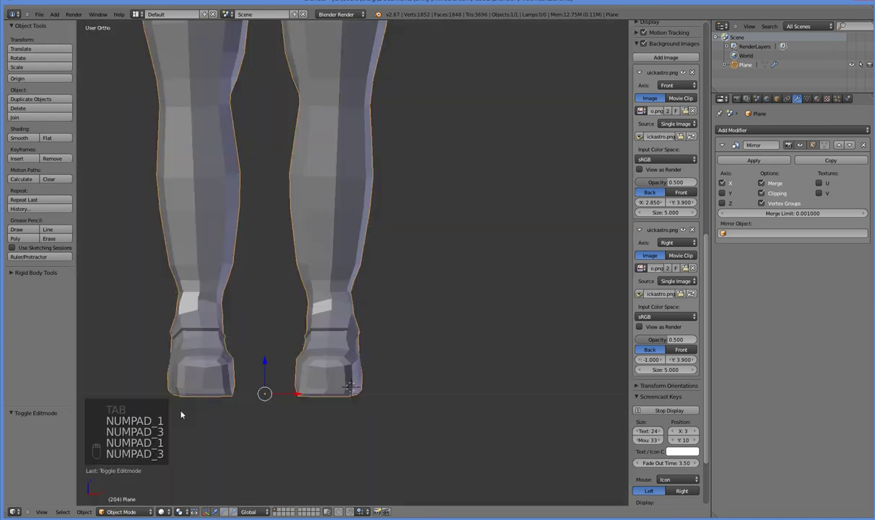
key(z)
scroll(271, 363, up, 4)
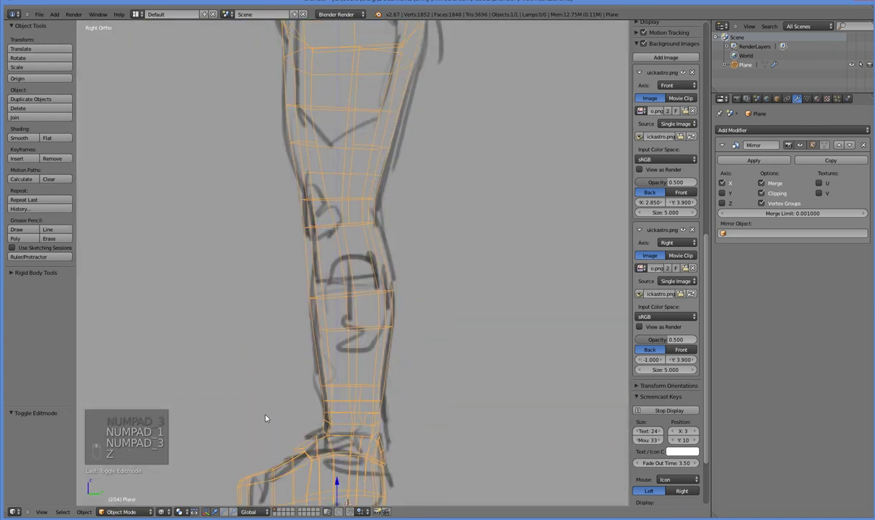
scroll(314, 350, up, 1)
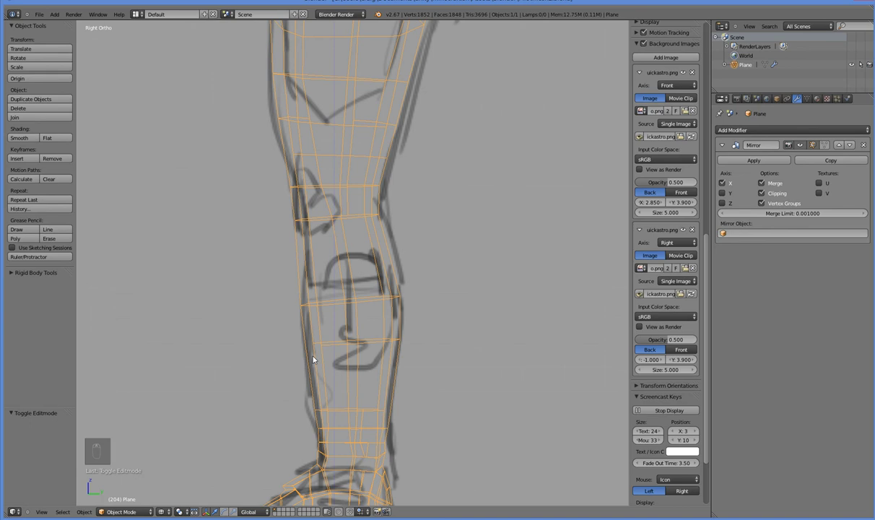
key(KP_1)
key(KP_3)
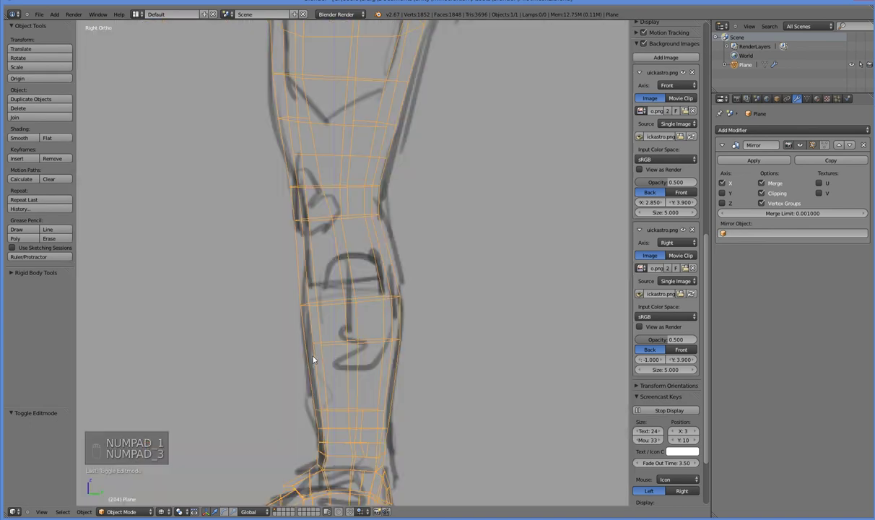
key(z)
middle_drag(313, 359, 354, 330)
Step: Return to mesh editing, select the edge loop around the lower shin above the ankle and lower it about 0.045 along Z
key(Tab)
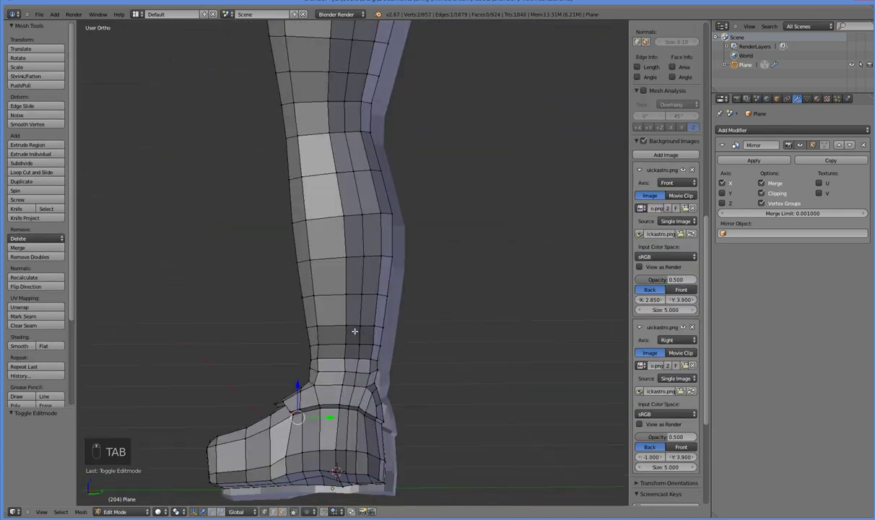
alt+right_click(347, 345)
drag(340, 314, 349, 326)
key(KP_3)
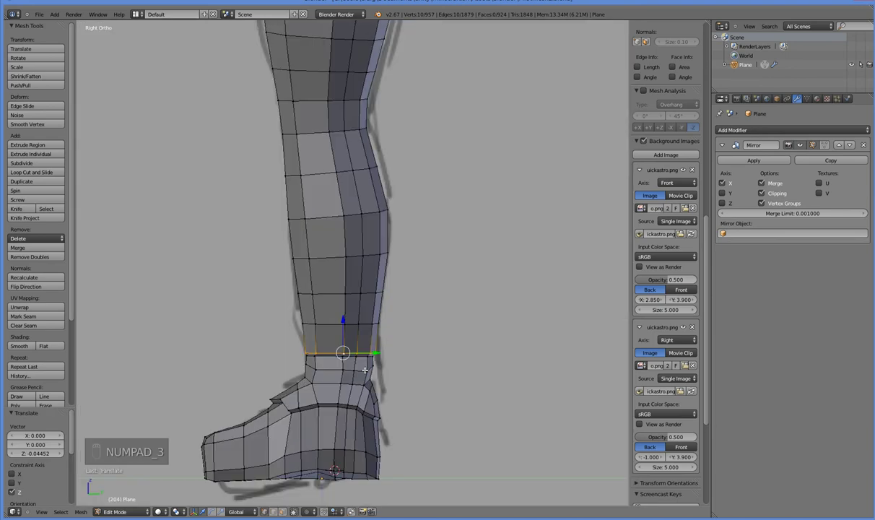
key(e)
key(ctrl+z)
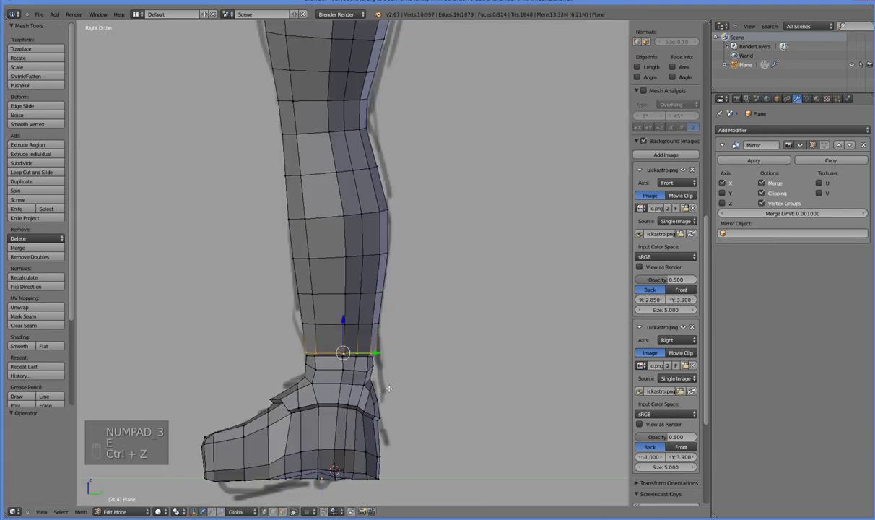
Step: Rotate the lowered shin edge loop about -5.35°, raise it about 0.015 along Z and scale it to about 1.11
key(r)
click(408, 401)
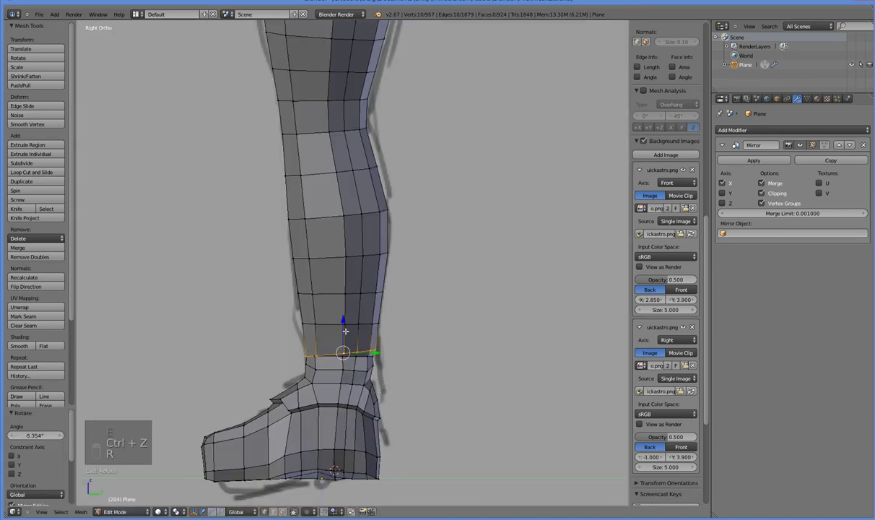
drag(342, 320, 342, 319)
key(s)
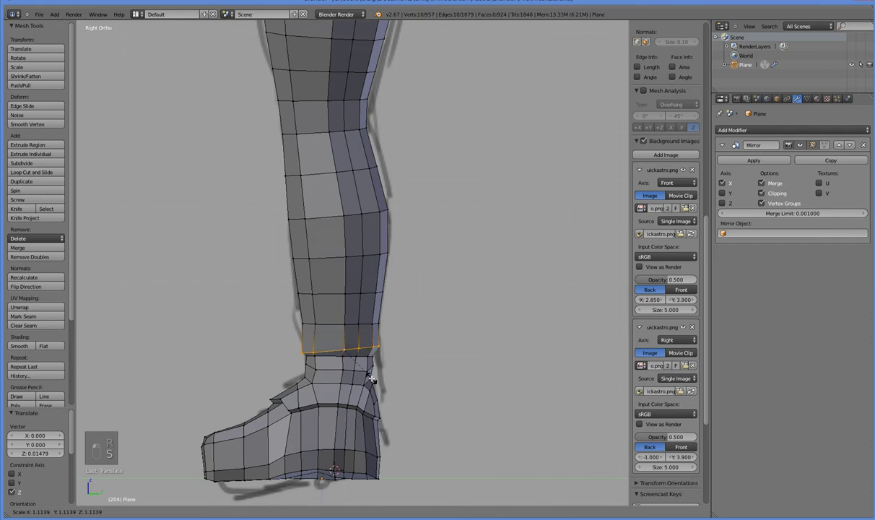
click(371, 379)
Step: Scale the edge loop around the middle of the ankle to about 1.08, lower it 0.011 along Z and rotate it 2.2°
alt+right_click(314, 368)
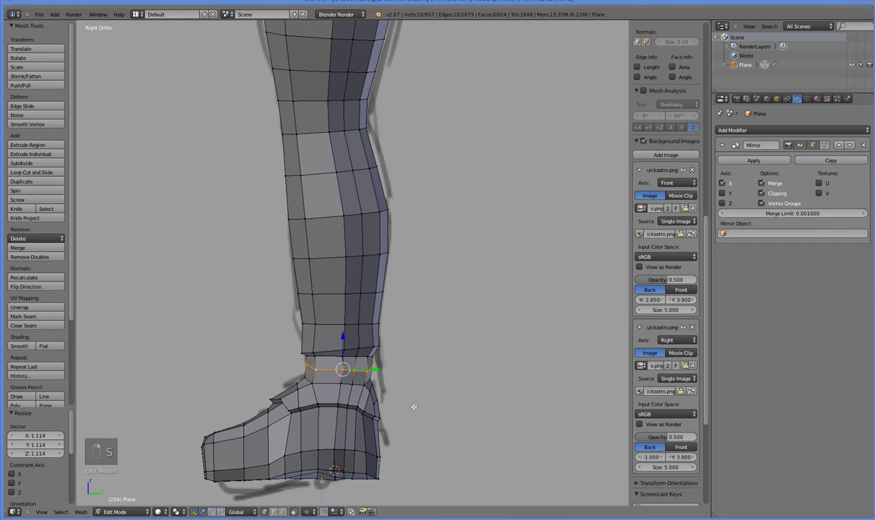
key(e)
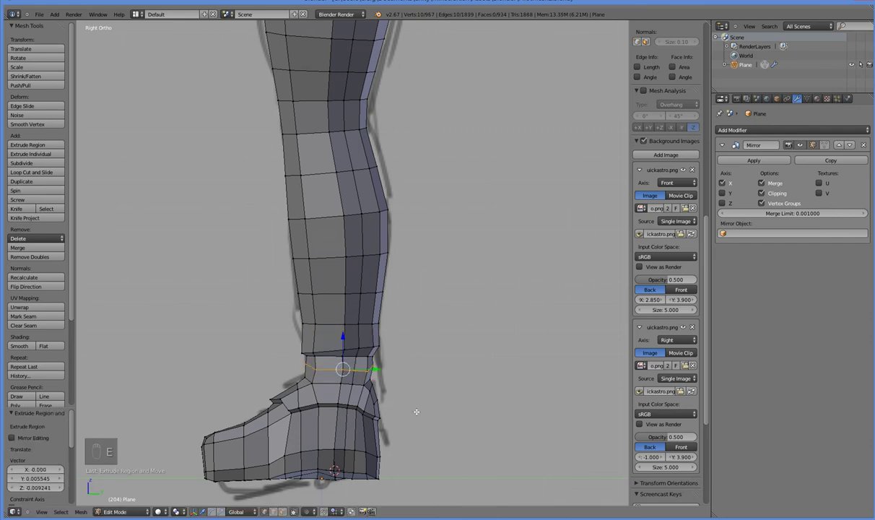
key(ctrl+z)
key(s)
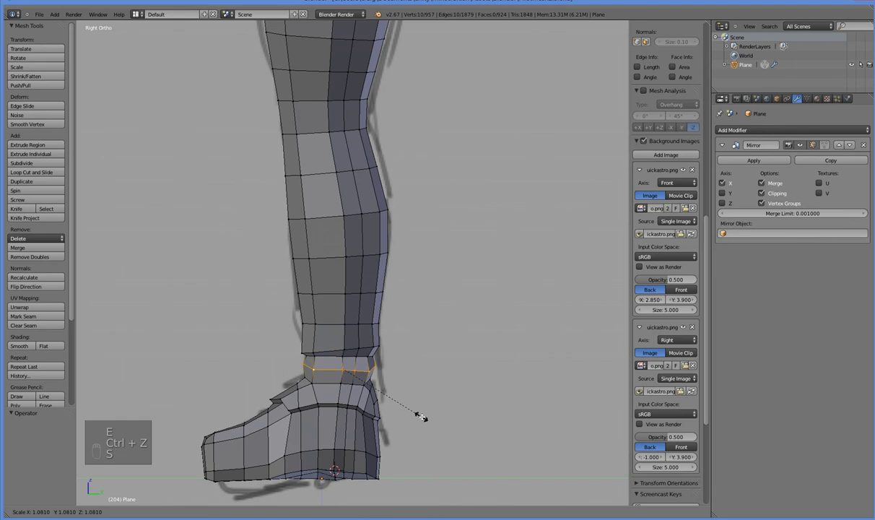
click(420, 414)
drag(346, 348, 343, 346)
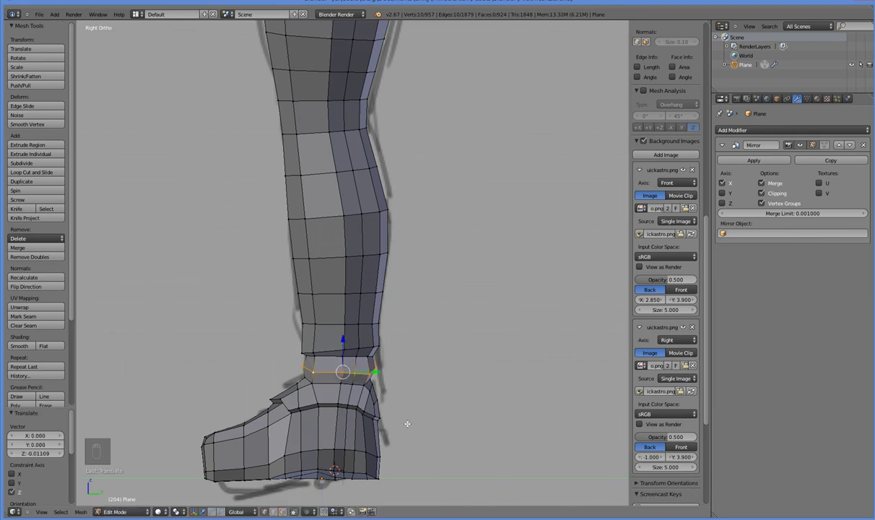
key(r)
click(404, 426)
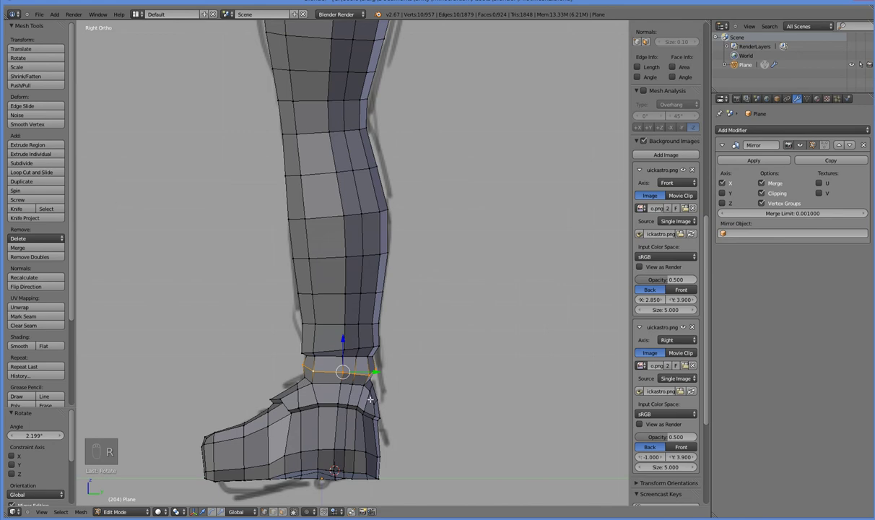
Step: Widen the edge loop just beneath the shin cuff to 1.22 along X and check it in front and right views
mouse_move(284, 393)
middle_down()
mouse_move(384, 398)
mouse_move(333, 398)
mouse_move(343, 384)
mouse_move(309, 377)
mouse_move(321, 364)
mouse_move(290, 371)
mouse_move(332, 365)
mouse_move(371, 373)
mouse_move(361, 386)
mouse_move(288, 394)
middle_up()
key(s)
key(x)
click(387, 383)
key(KP_1)
key(KP_3)
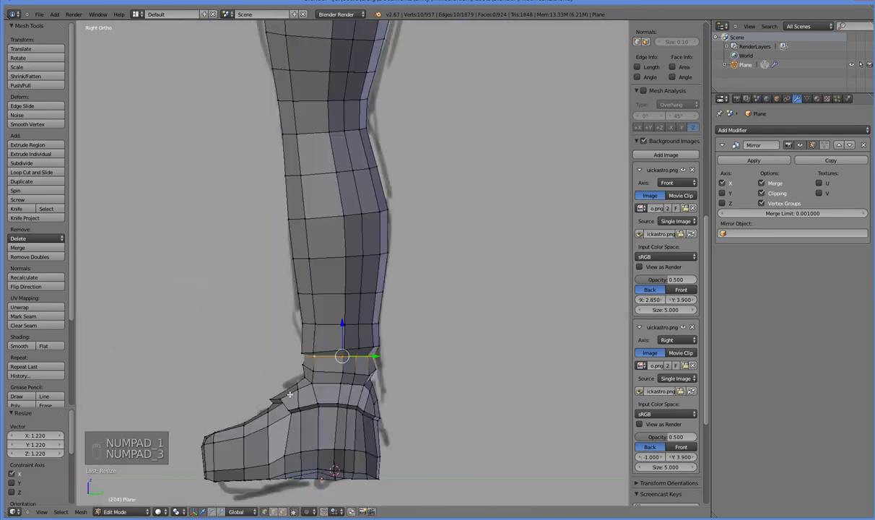
Step: Select only the vertices on the outer side of the foot, including hidden ones, and move them about 0.029 along X
middle_drag(302, 296, 361, 322)
key(a)
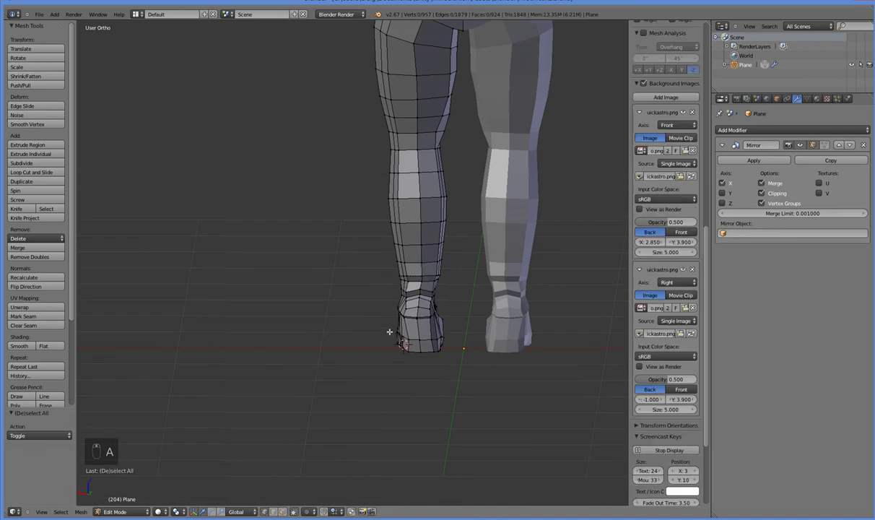
key(b)
key(z)
key(b)
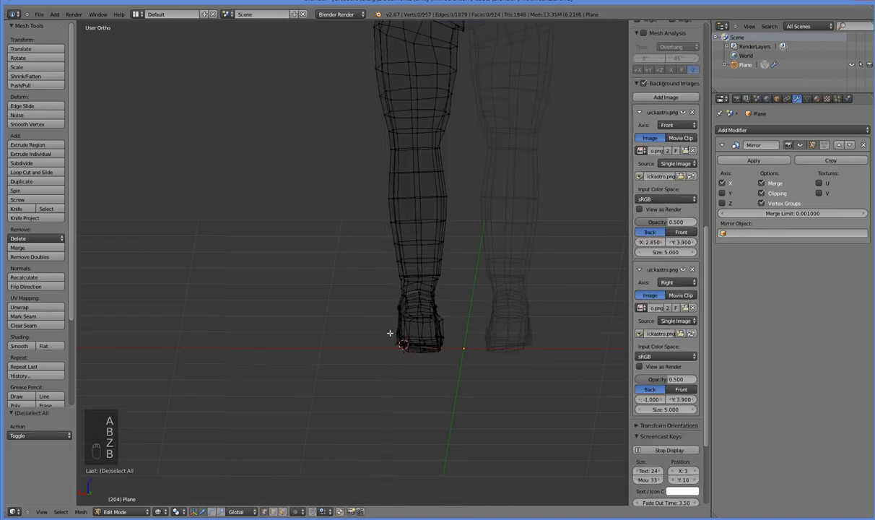
drag(365, 309, 426, 357)
key(b)
click(379, 341)
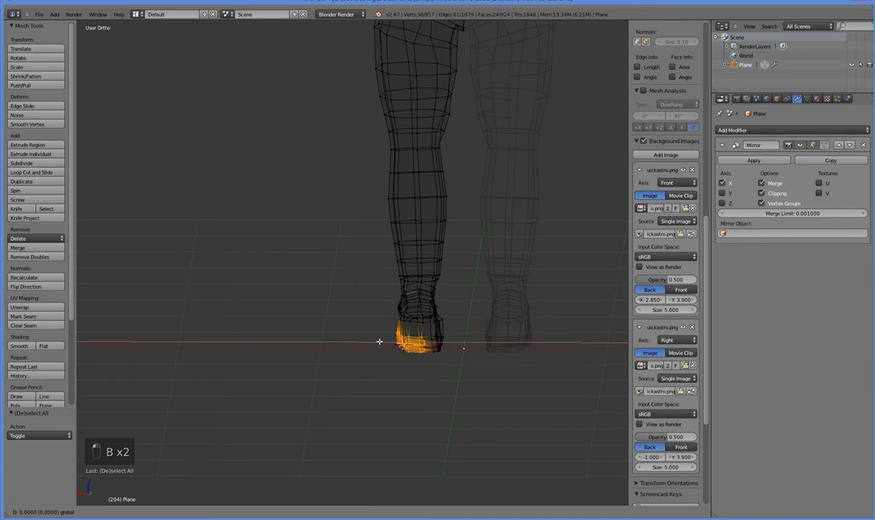
click(376, 340)
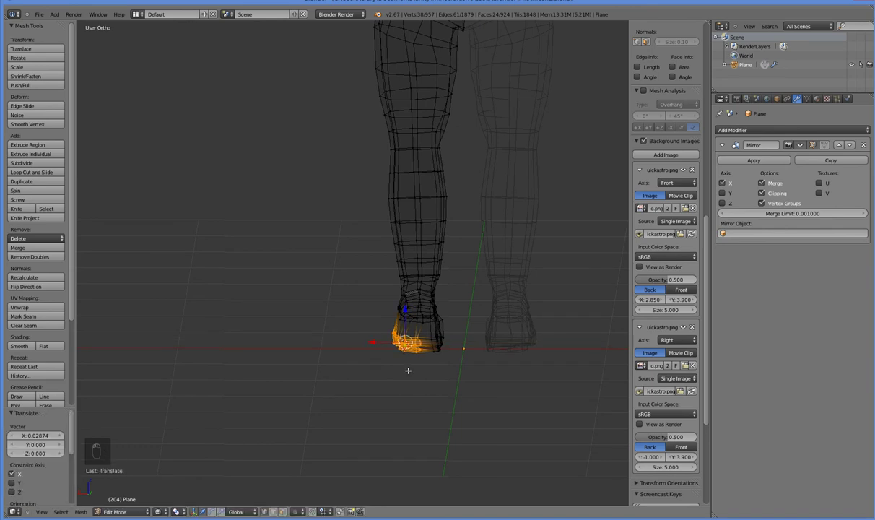
Step: Return to solid shading and move the single middle vertex above the heel's sole edge about -0.011 along X
key(z)
middle_drag(408, 352, 415, 354)
alt+shift+right_click(407, 350)
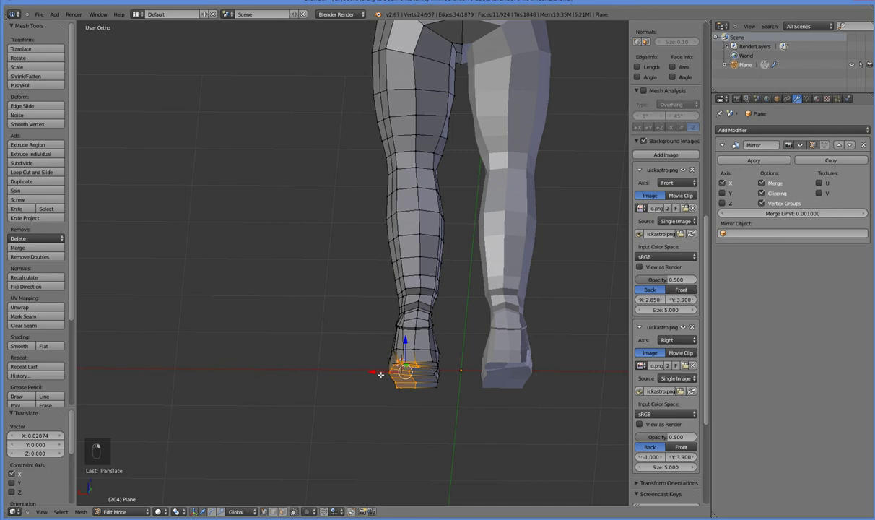
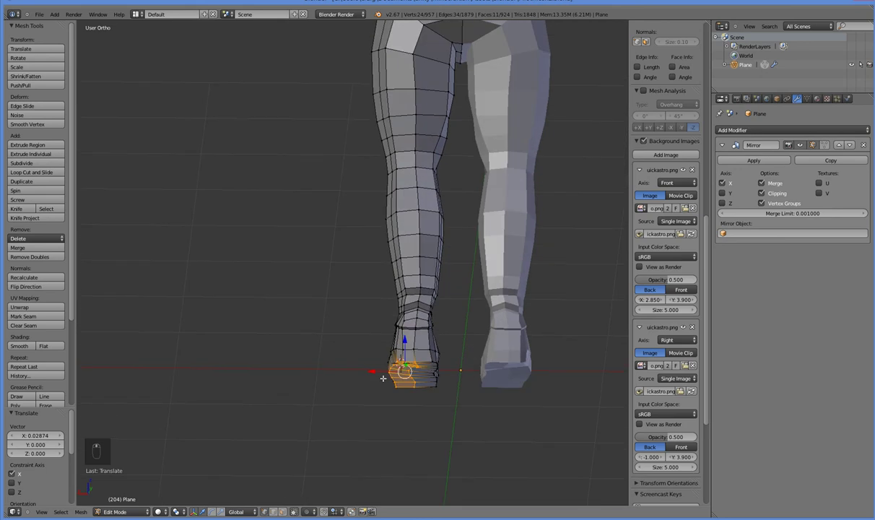
key(ctrl+KP_Subtract)
scroll(382, 375, up, 2)
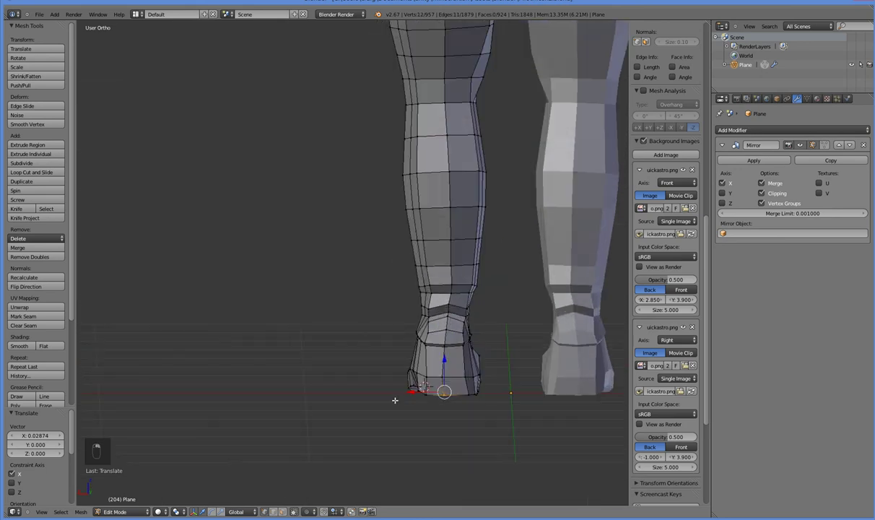
right_click(438, 383)
key(g)
key(x)
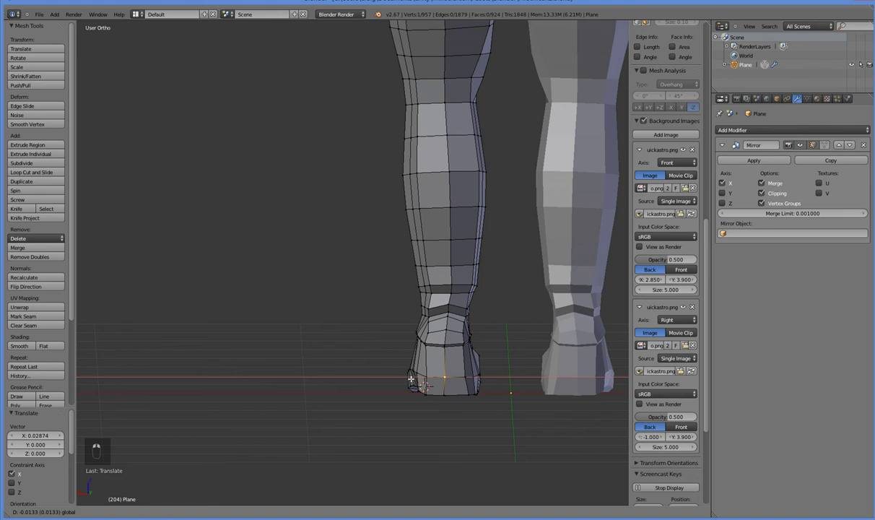
click(411, 378)
mouse_move(434, 377)
middle_down()
mouse_move(439, 404)
mouse_move(465, 383)
mouse_move(457, 353)
mouse_move(408, 354)
mouse_move(383, 329)
mouse_move(423, 378)
middle_up()
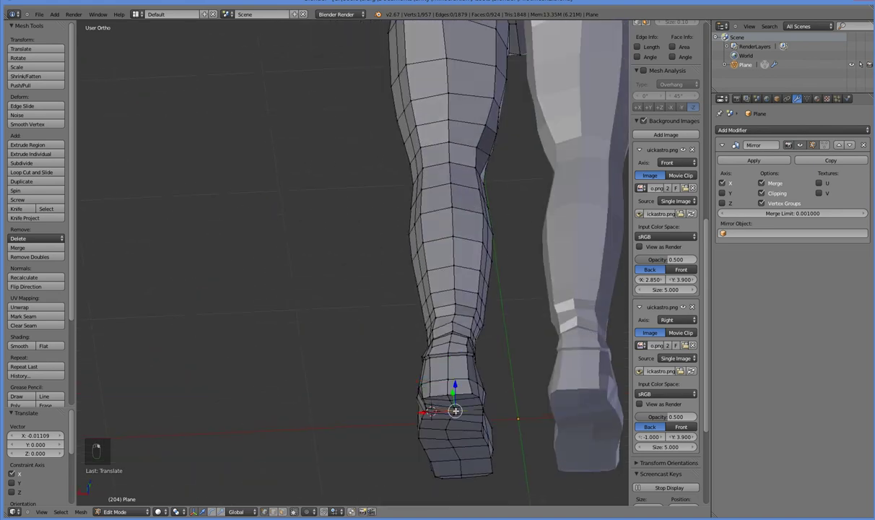
Step: Compare the leg with the reference sketch in right view and add one centred edge loop around the upper calf
middle_drag(452, 417, 471, 451)
middle_drag(328, 410, 333, 369)
shift+middle_drag(257, 254, 311, 391)
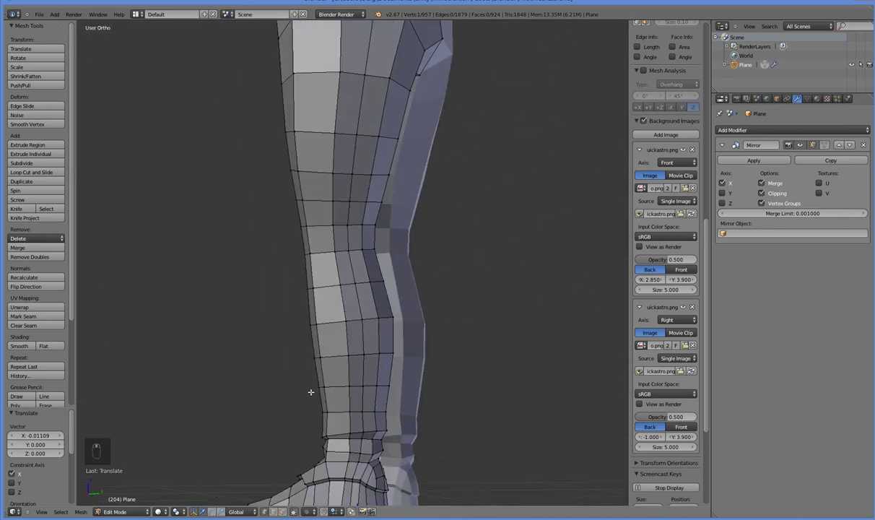
key(KP_3)
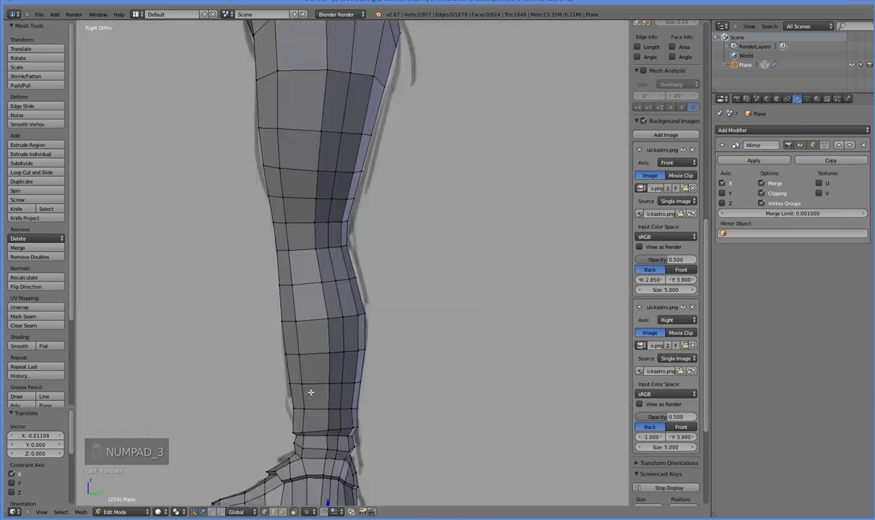
key(z)
key(z)
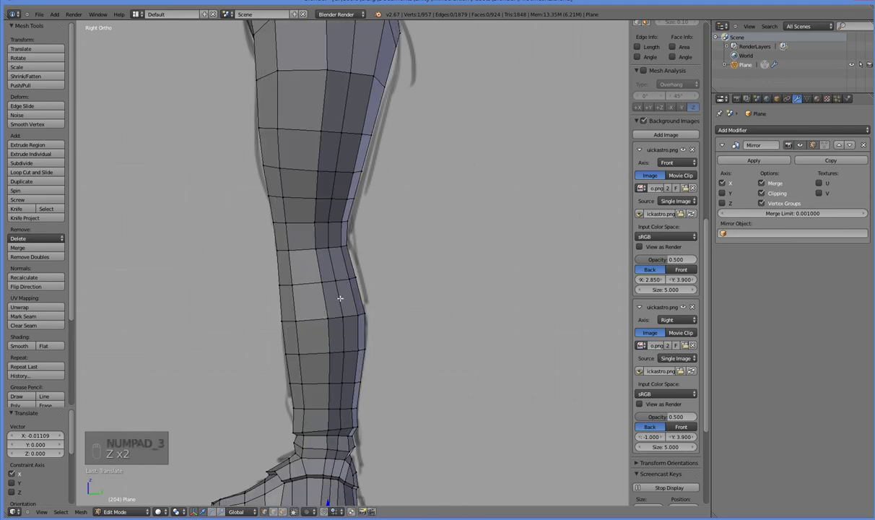
key(ctrl+r)
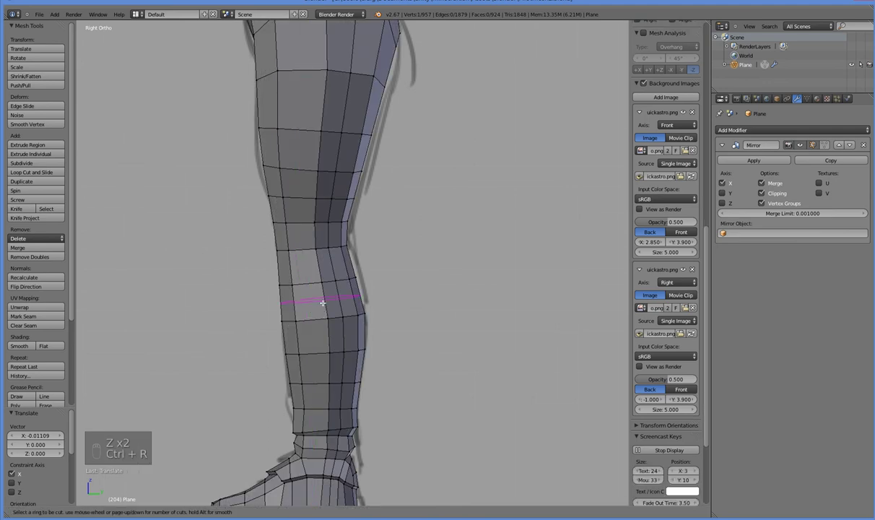
click(323, 302)
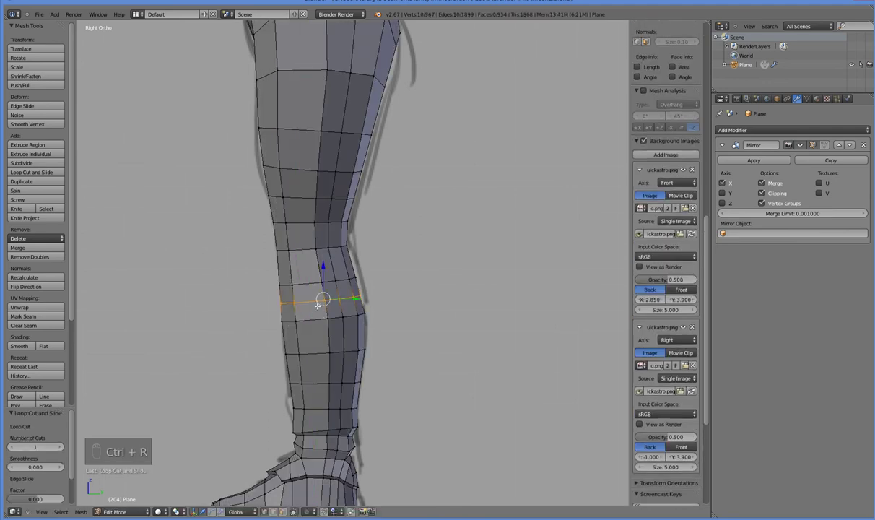
Step: Raise the loop beneath the new calf cut about 0.069 along Z, scale it to 1.11 and raise it another 0.004
drag(322, 299, 326, 272)
key(s)
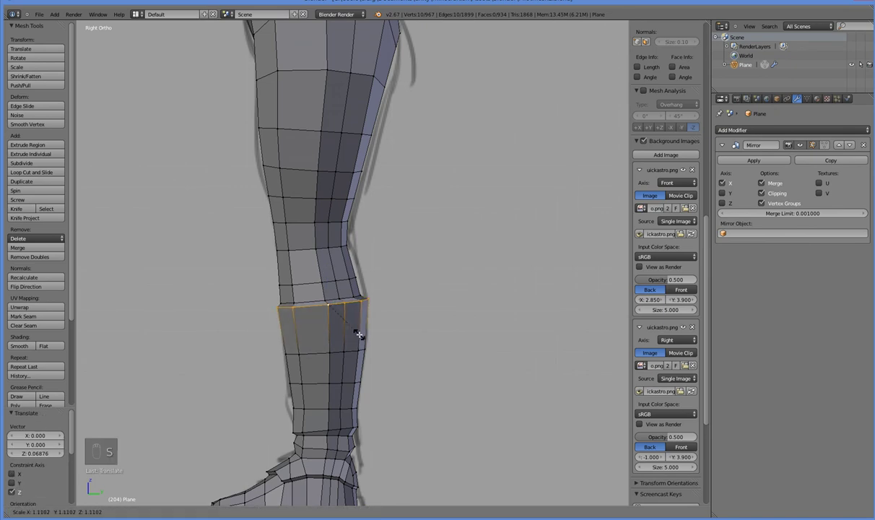
click(359, 334)
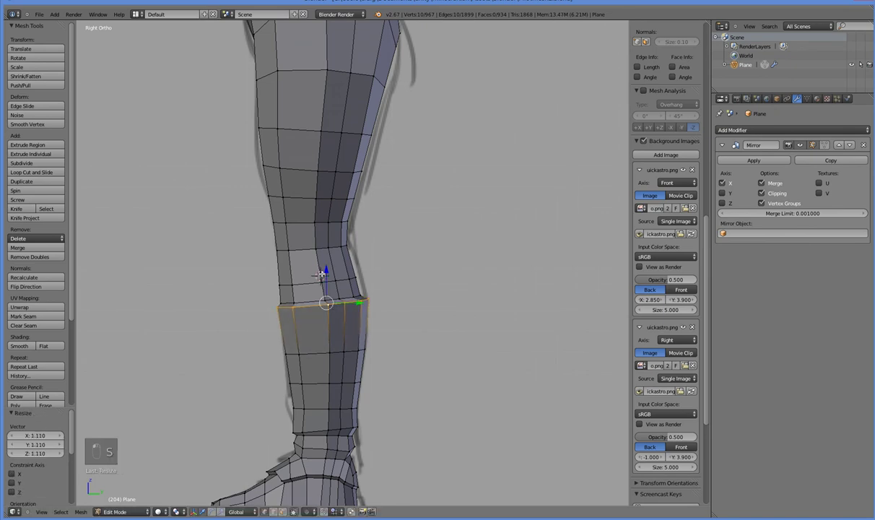
drag(323, 273, 327, 273)
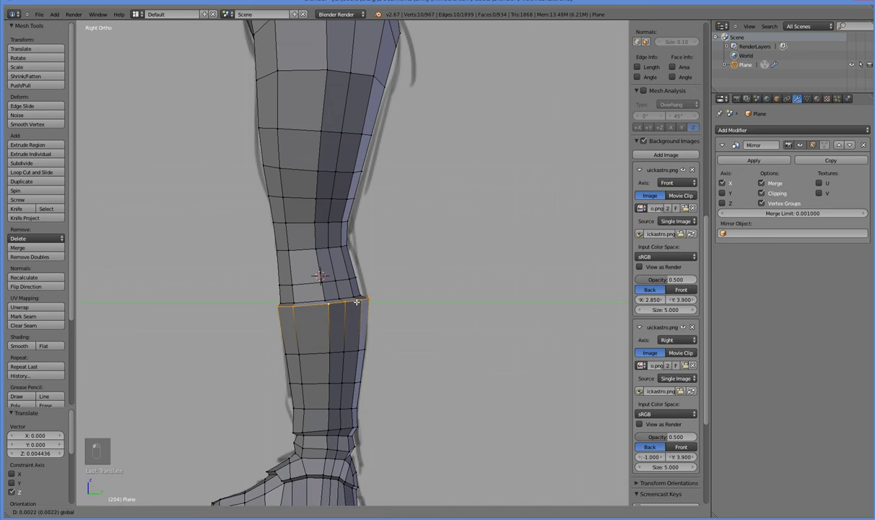
Step: Examine the knee and lower leg against the reference image in object, shaded and wireframe views
key(Tab)
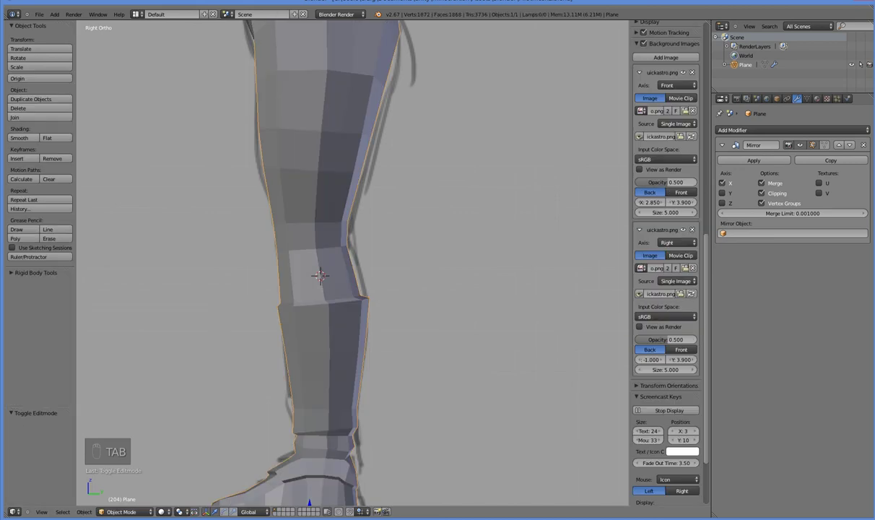
mouse_move(316, 357)
middle_down()
mouse_move(226, 371)
mouse_move(349, 363)
mouse_move(331, 355)
middle_up()
key(Tab)
key(KP_3)
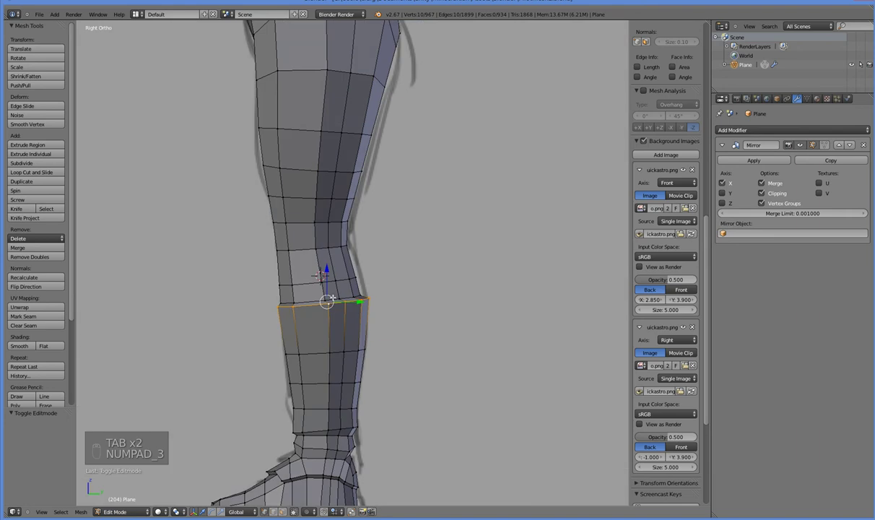
key(z)
mouse_move(356, 344)
middle_down()
mouse_move(358, 367)
mouse_move(357, 354)
middle_up()
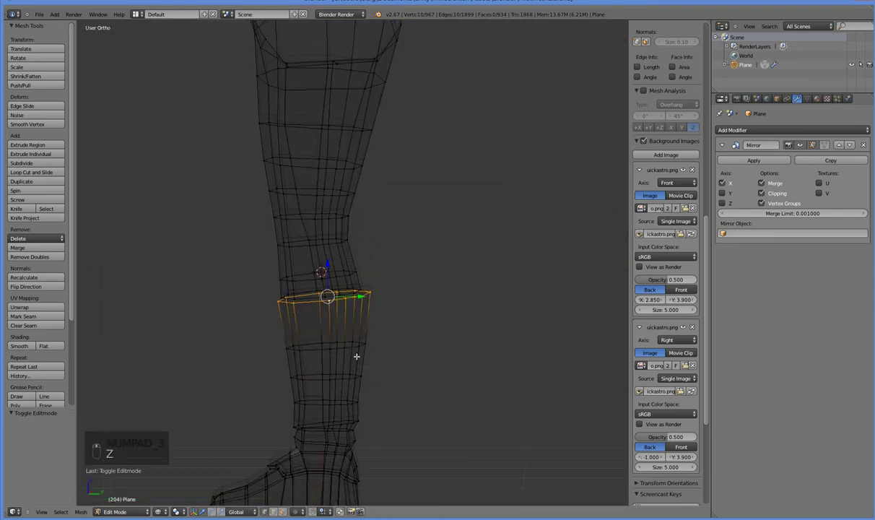
key(KP_1)
key(KP_3)
key(z)
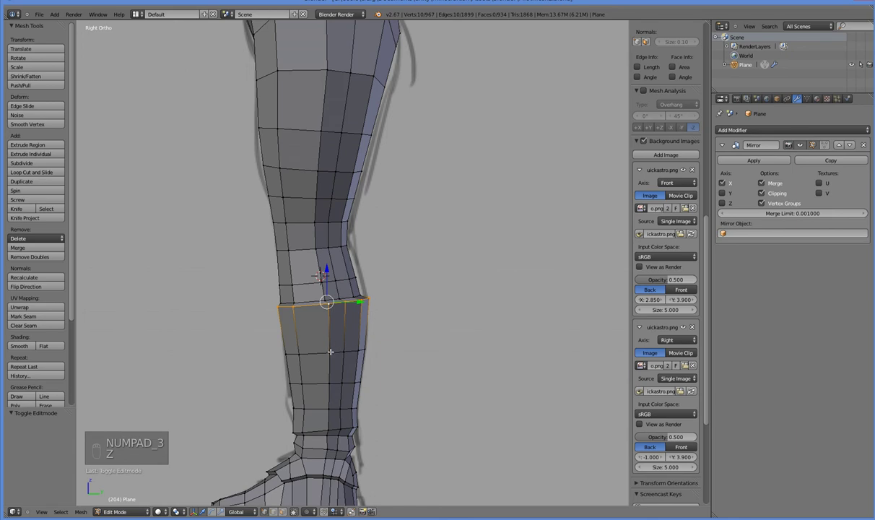
Step: Move the two vertices at the centre side of the boot's rim and the row below about -0.02 along Y
right_click(329, 352)
shift+right_click(326, 303)
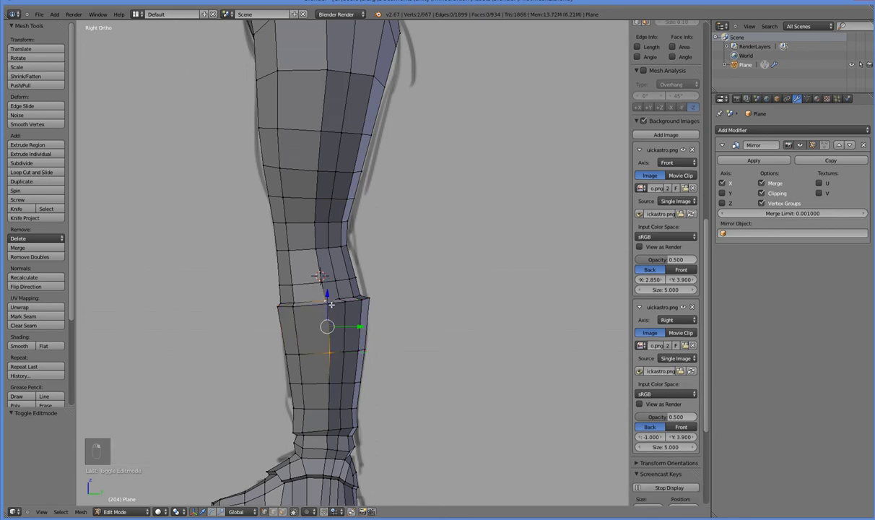
key(g)
key(y)
click(322, 367)
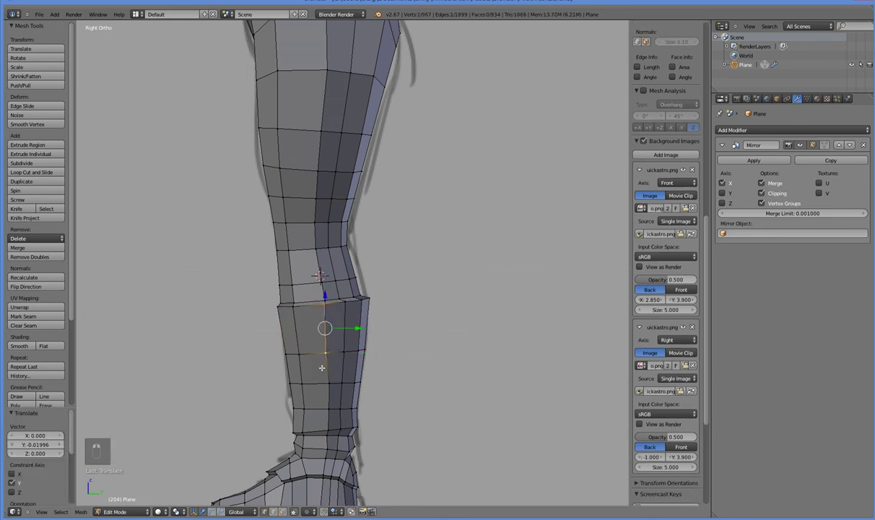
Step: Move the next side vertex down the shin about -0.016 along Y to straighten that edge line
right_click(327, 382)
key(g)
key(y)
click(355, 382)
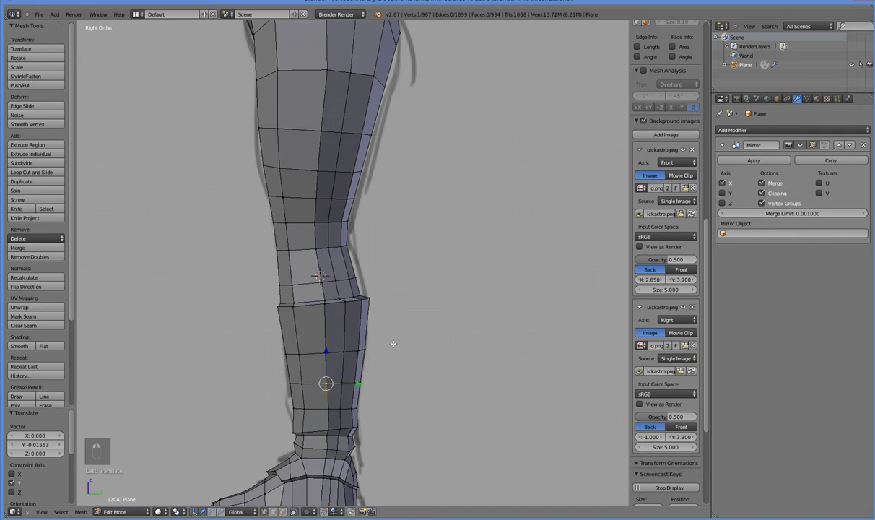
Step: Inspect the whole leg's shape from several angles and compare the knee area with the side reference in wireframe
middle_drag(391, 343, 379, 353)
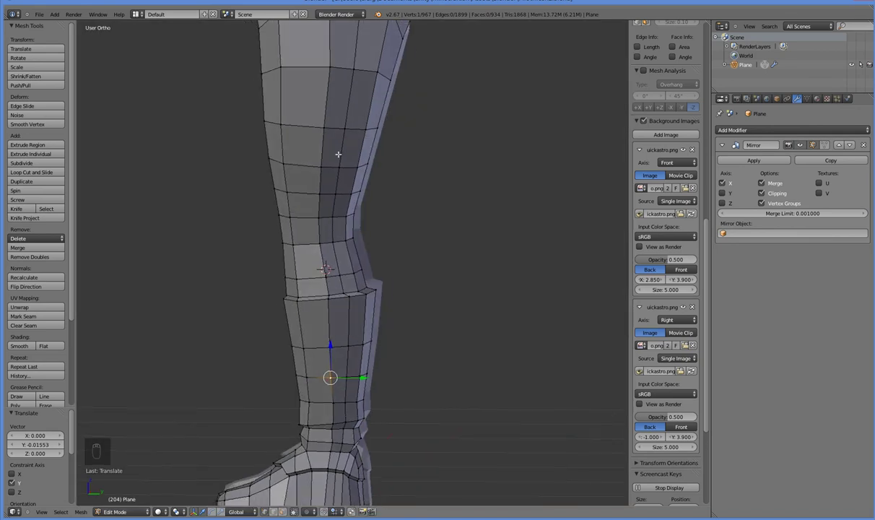
scroll(338, 154, down, 4)
middle_drag(263, 239, 295, 209)
middle_drag(281, 176, 269, 140)
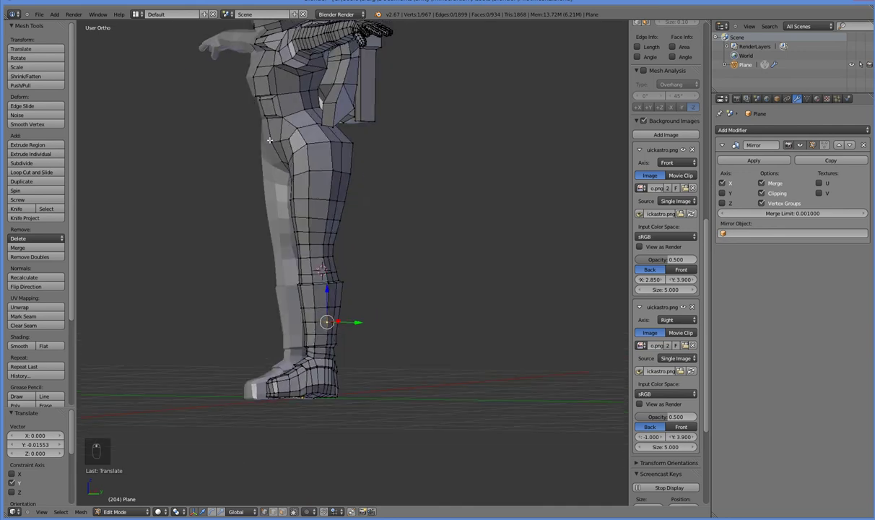
middle_drag(415, 290, 348, 297)
scroll(375, 307, up, 3)
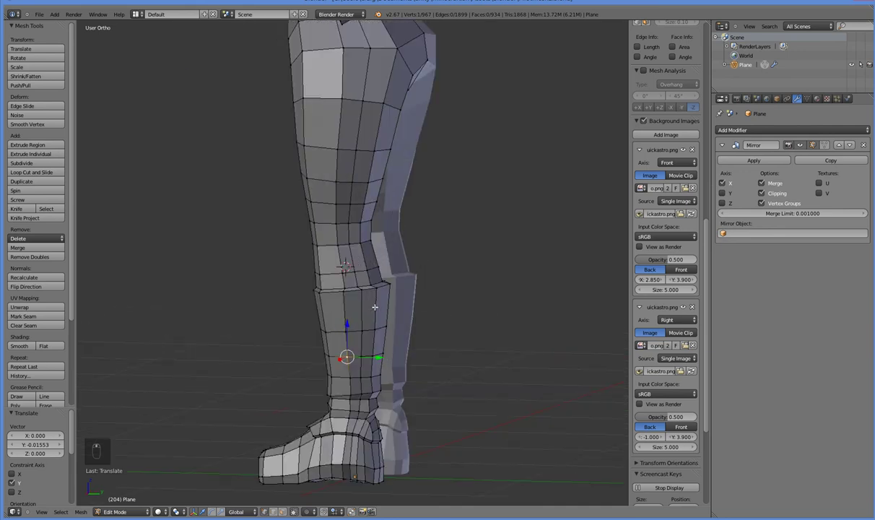
key(KP_3)
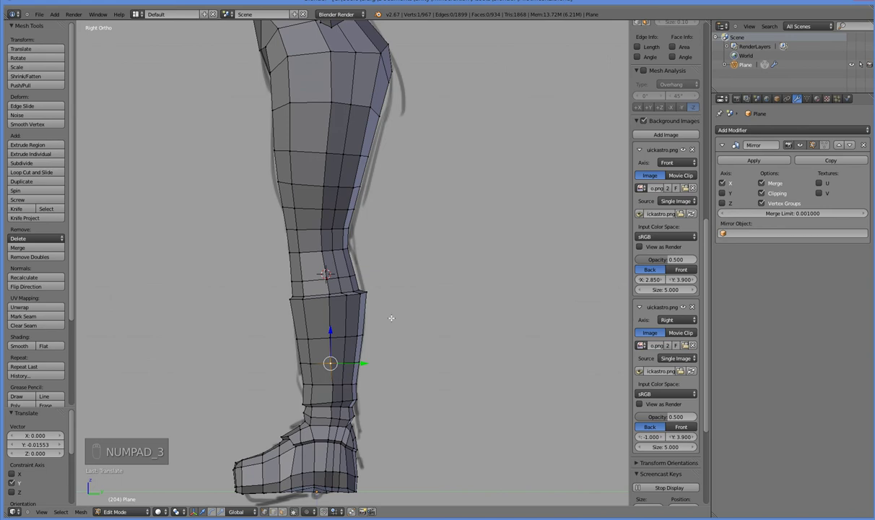
scroll(363, 349, up, 3)
key(z)
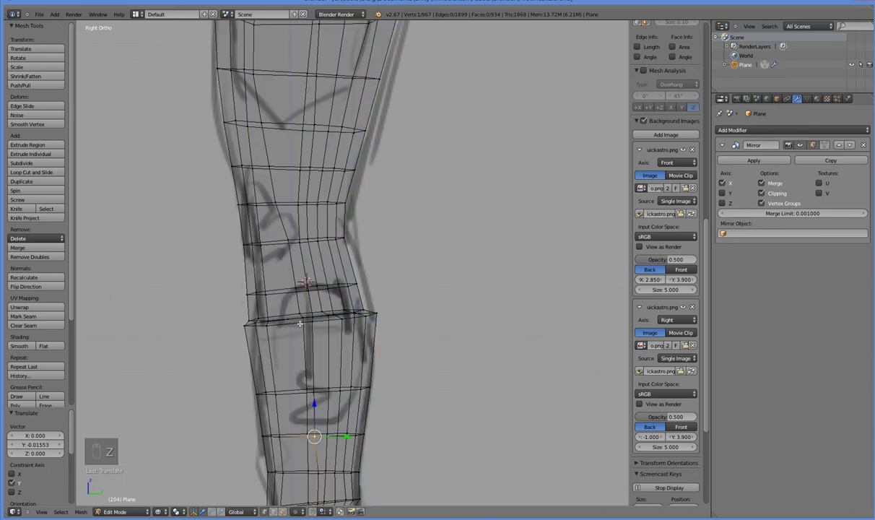
key(z)
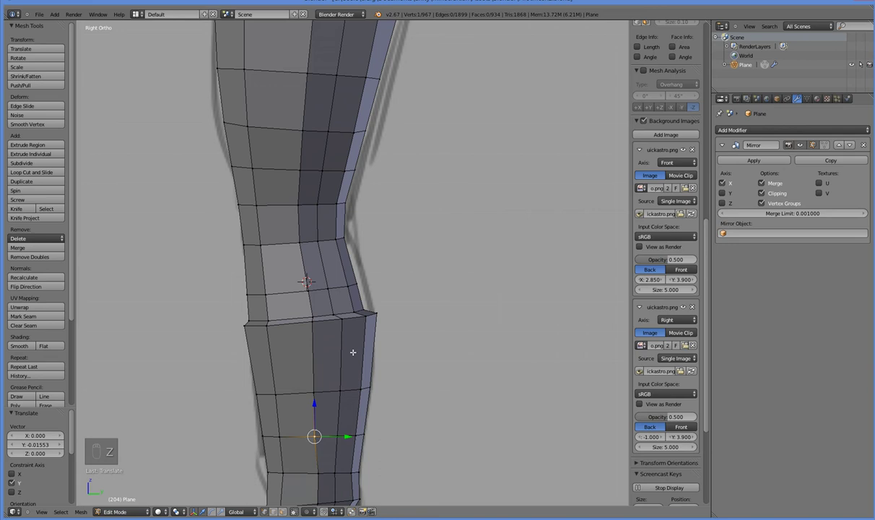
Step: Extrude the eight-face patch on the outer side of the knee and boot rim outward, and scale it down to about 0.7
middle_drag(342, 391, 341, 381)
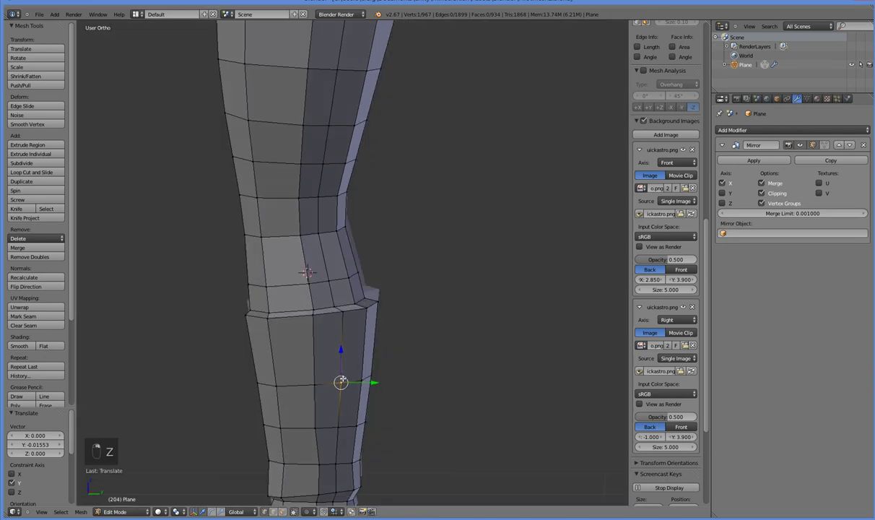
right_click(322, 319)
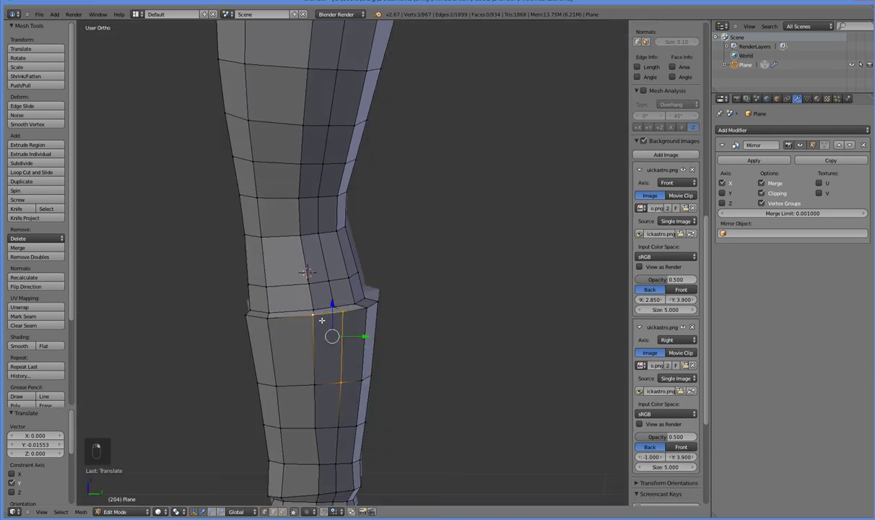
shift+right_click(317, 384)
shift+right_click(362, 380)
shift+right_click(367, 309)
shift+right_click(355, 304)
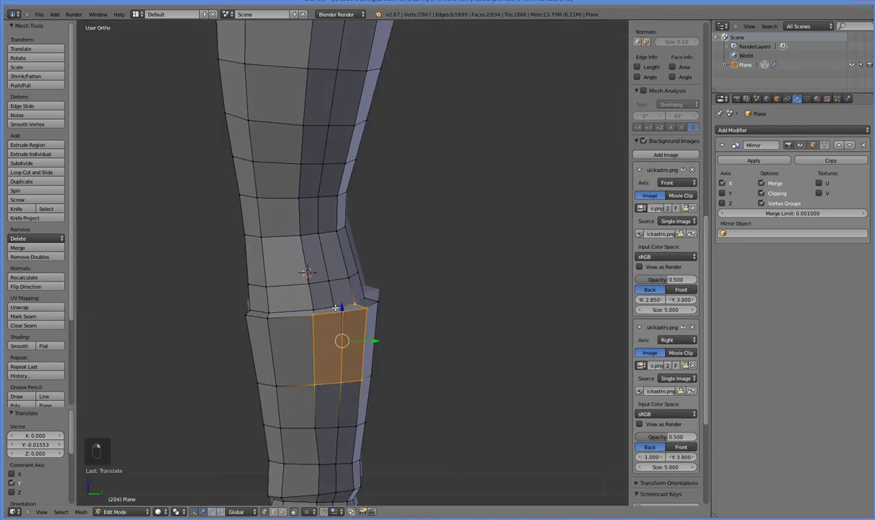
shift+right_click(335, 307)
shift+right_click(312, 310)
shift+right_click(308, 284)
shift+right_click(329, 280)
shift+right_click(348, 278)
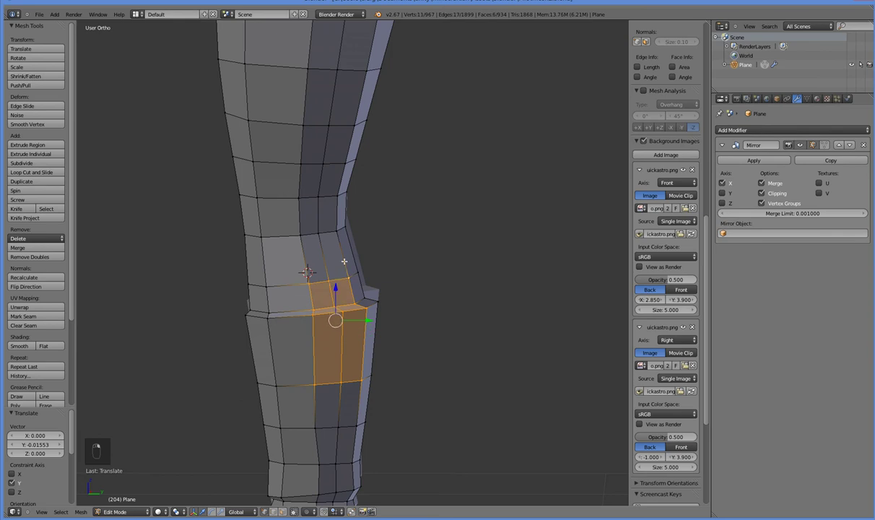
shift+right_click(313, 258)
shift+right_click(330, 252)
key(e)
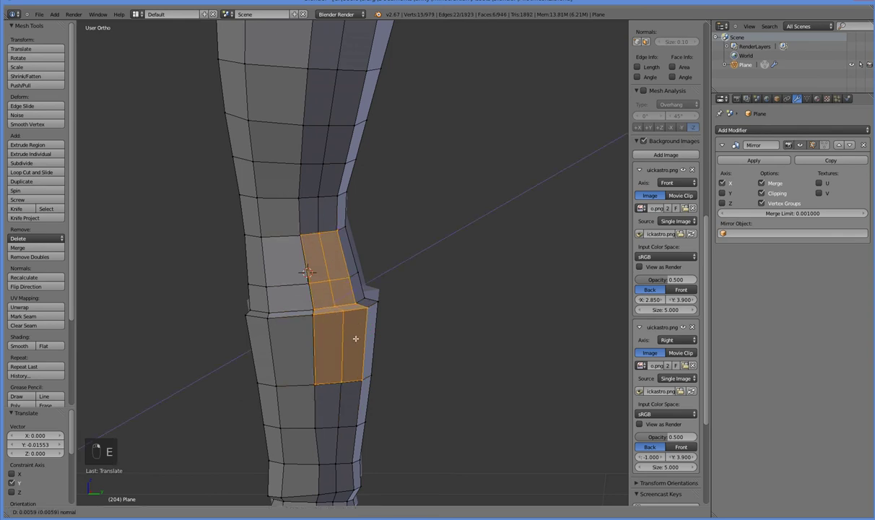
click(366, 338)
key(s)
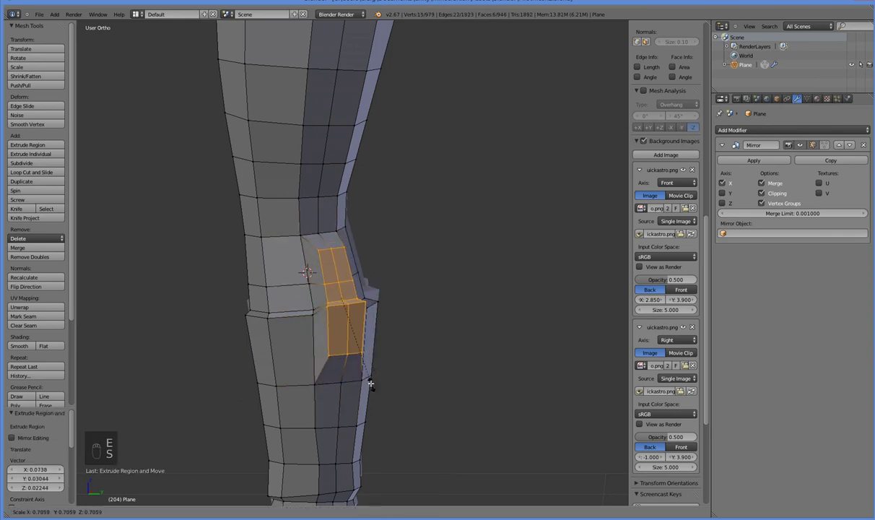
click(368, 371)
Step: Adjust the extruded patch about -0.028 along Z, and shift its rim-level vertices about -0.017 and bottom vertices about 0.005 along X
drag(374, 297, 333, 280)
middle_drag(403, 414, 326, 414)
middle_drag(389, 366, 384, 373)
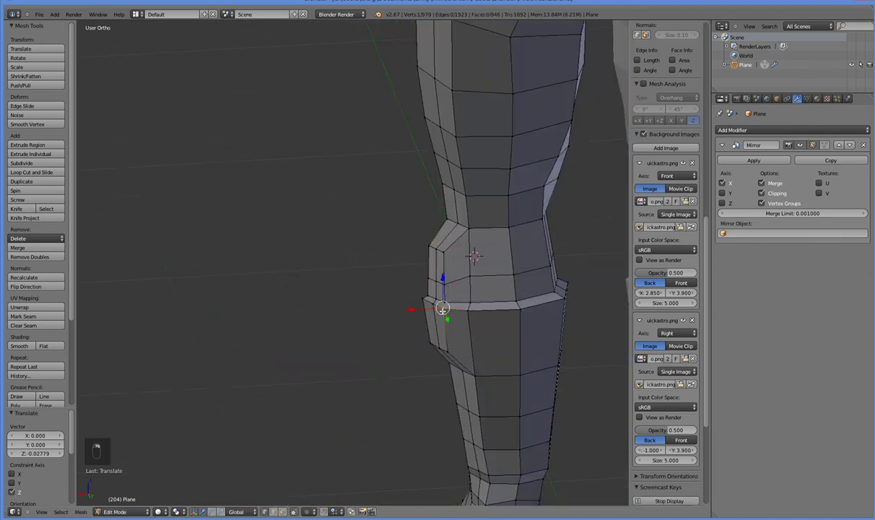
drag(405, 298, 414, 304)
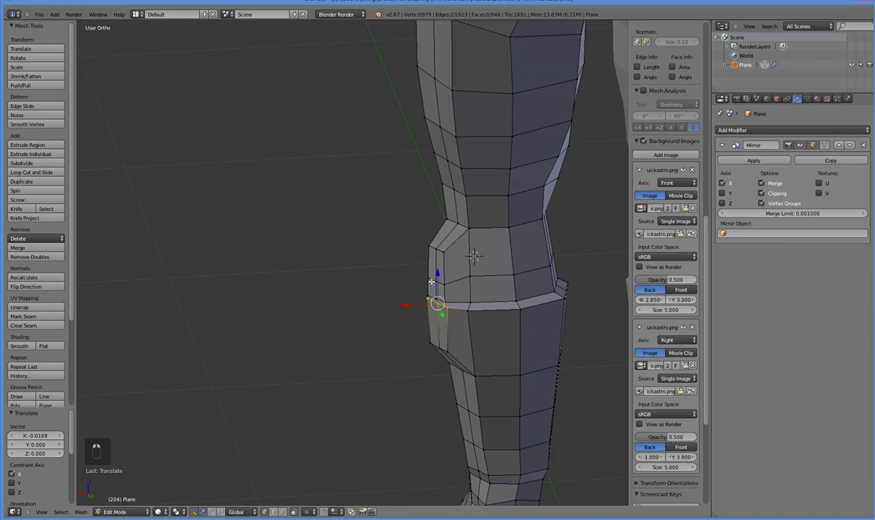
drag(435, 274, 415, 307)
Step: Move the extruded patch's bottom-row and rear-edge vertices about 0.04 along Y and about -0.039 along Z
middle_drag(416, 307, 419, 361)
middle_drag(400, 320, 394, 354)
scroll(365, 354, up, 2)
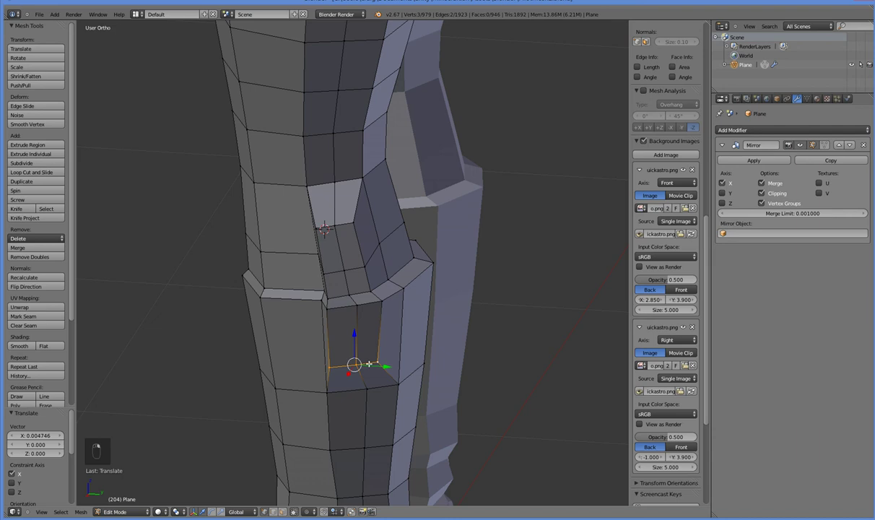
alt+shift+right_click(380, 341)
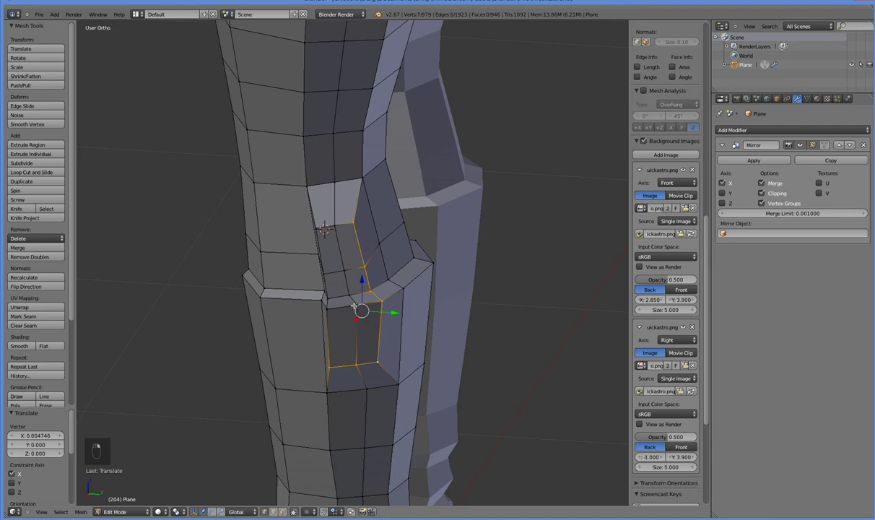
key(g)
key(y)
click(399, 314)
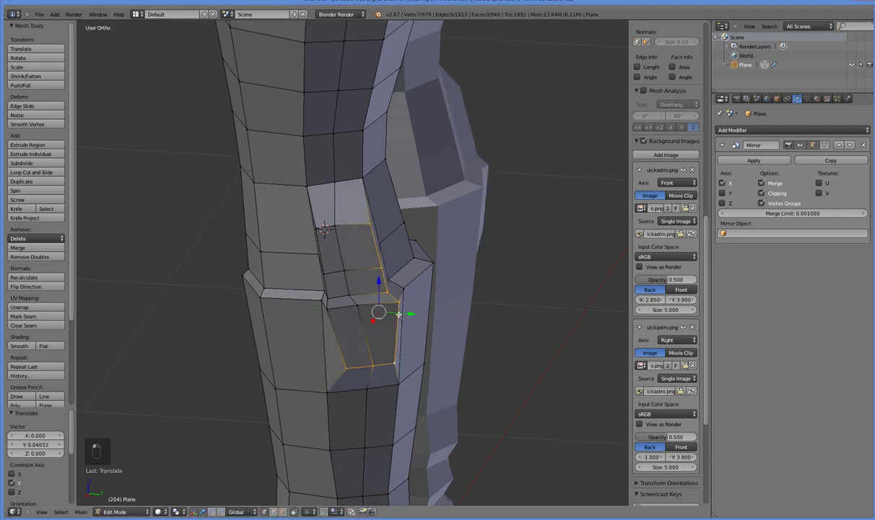
key(g)
key(z)
click(332, 356)
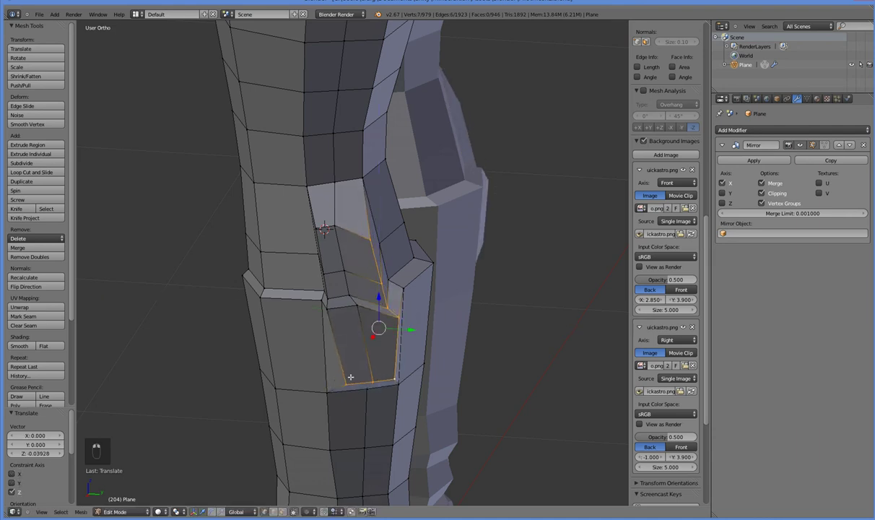
Step: Move the bottom front corner vertex of the extruded patch about -0.034 along Y
right_click(347, 386)
key(g)
key(y)
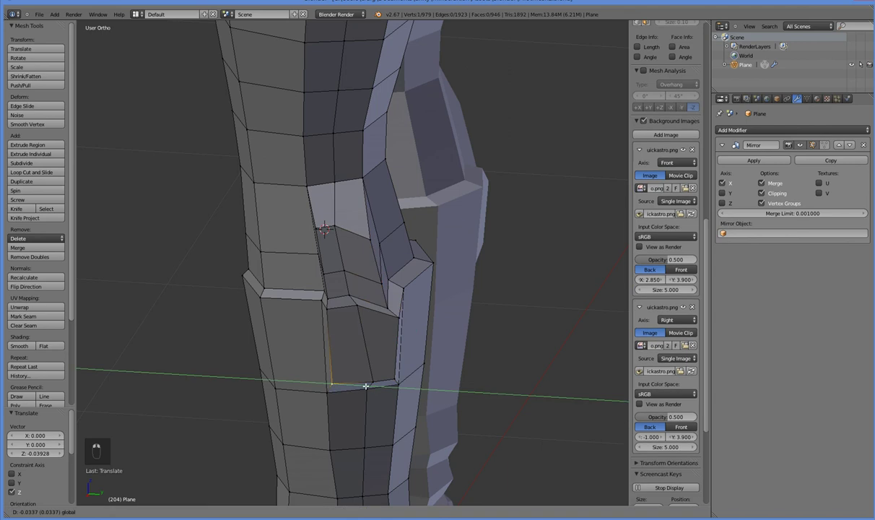
click(365, 386)
Step: Shift the extruded patch's middle vertices around the boot rim rearward along Y
middle_drag(365, 386, 348, 317)
right_click(349, 315)
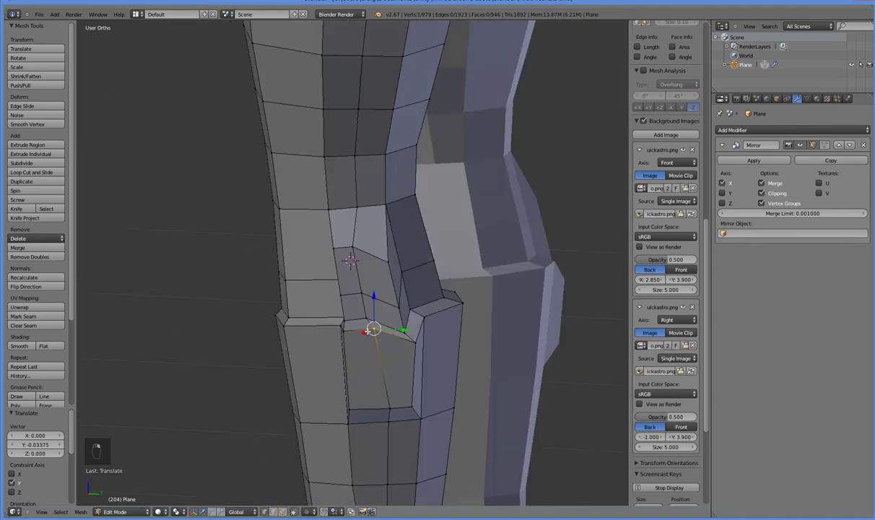
right_click(371, 294)
drag(401, 315, 437, 299)
Step: Raise the patch's three rear-edge vertices above the rim about 0.028 along Z, and shift them about -0.027 along Y
right_click(404, 330)
shift+right_click(397, 307)
shift+right_click(387, 264)
drag(407, 272, 406, 261)
click(407, 263)
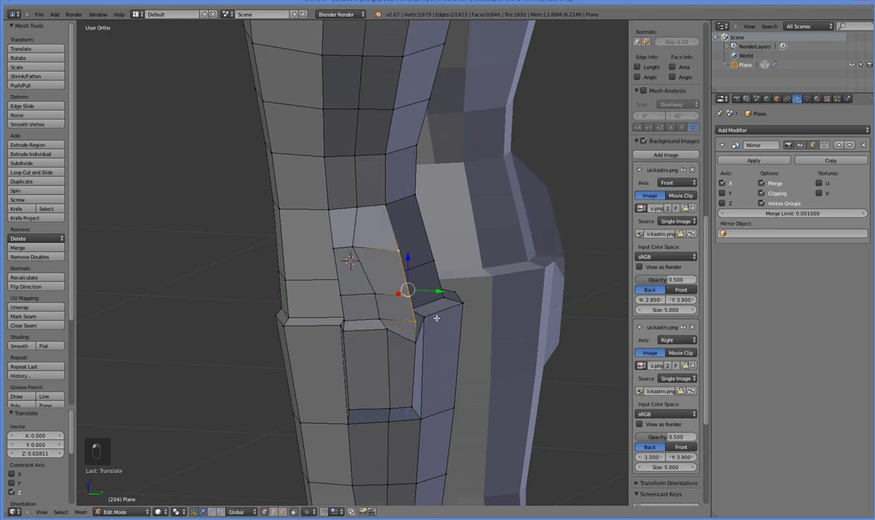
key(g)
key(y)
click(405, 297)
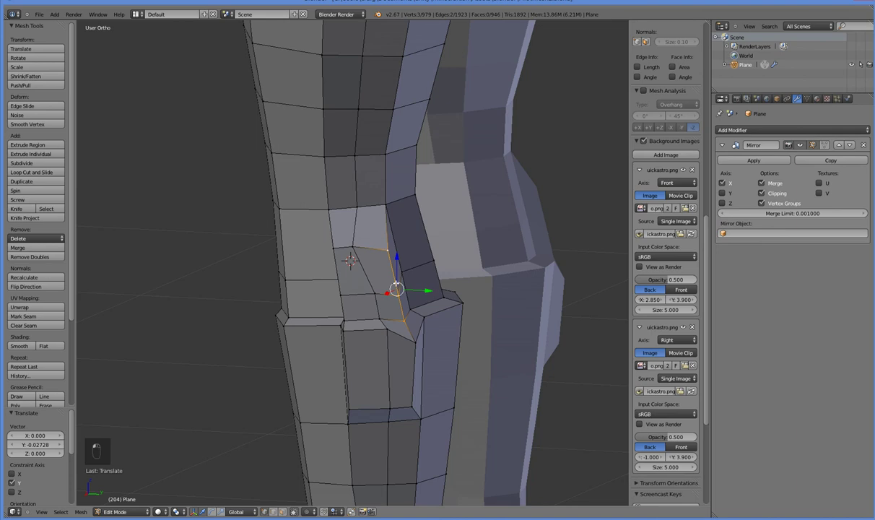
Step: Move the middle vertex of the patch's top row about 0.028 along Y
middle_drag(396, 285, 385, 244)
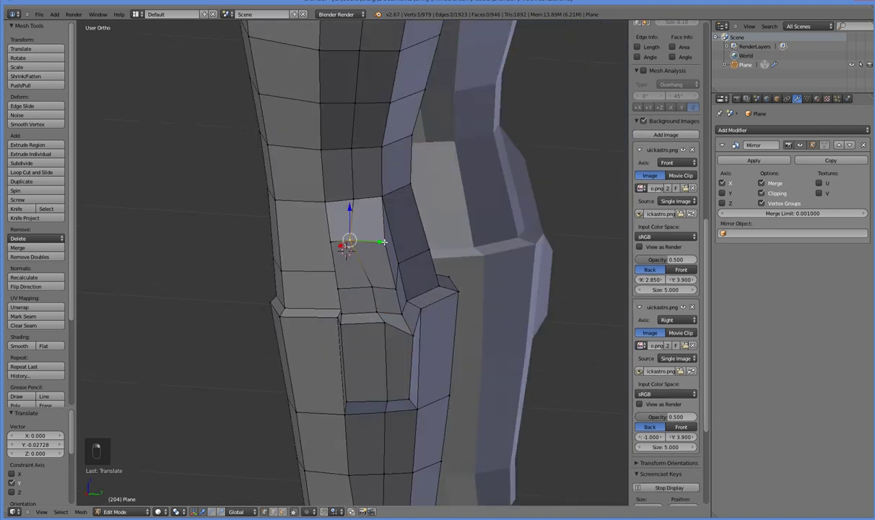
drag(383, 242, 387, 241)
click(392, 240)
Step: Check the patch against the side reference, and delete the three vertices of its top row
middle_drag(382, 289, 392, 280)
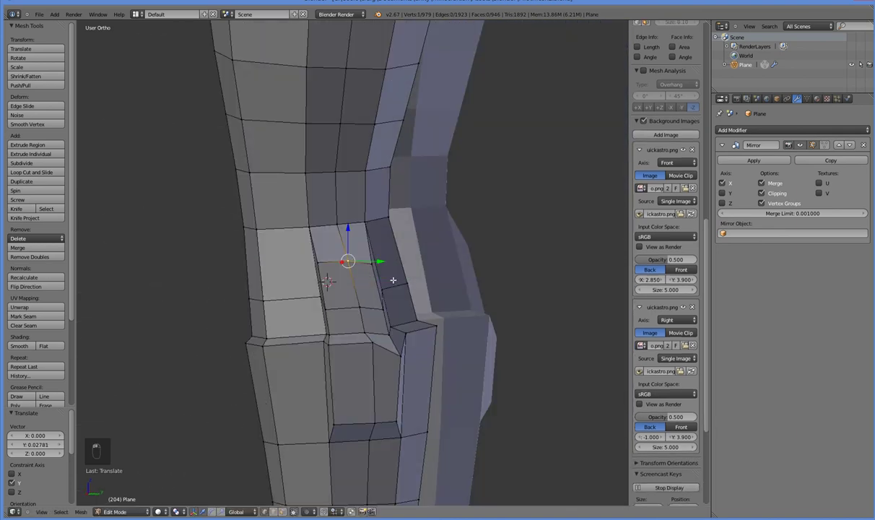
key(KP_1)
key(KP_3)
key(z)
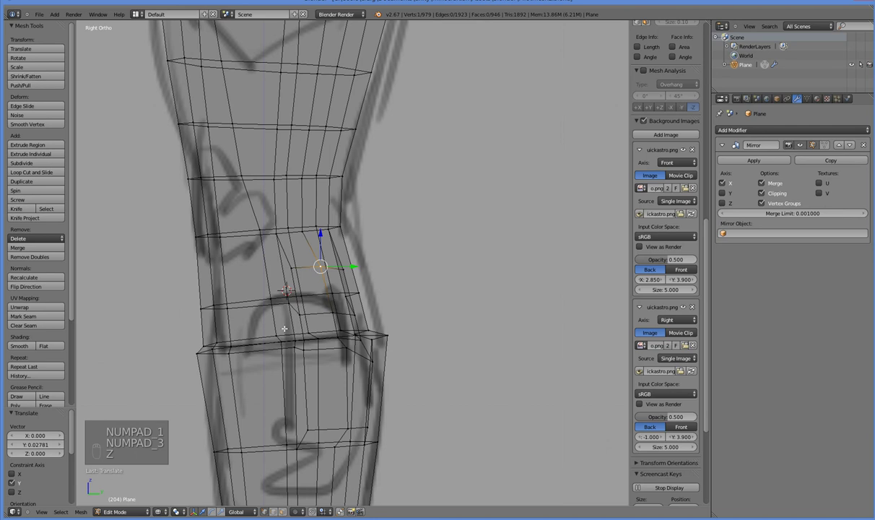
key(z)
middle_drag(325, 312, 322, 254)
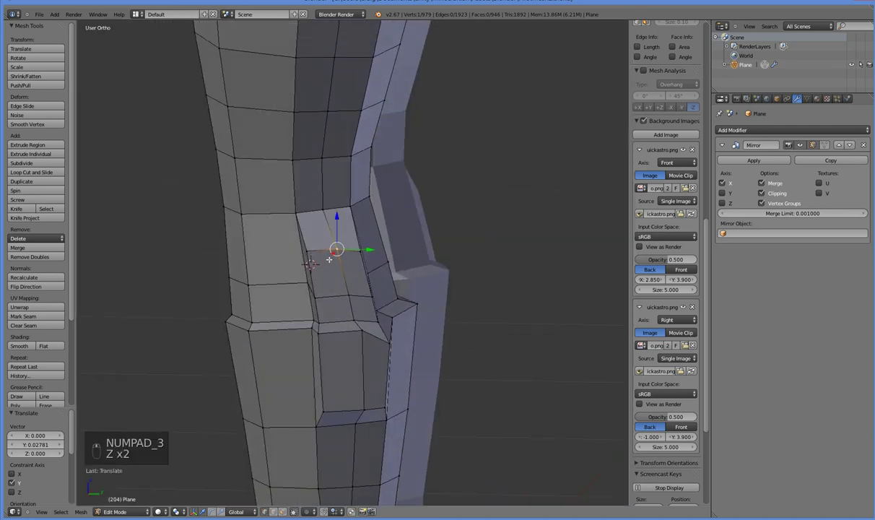
right_click(304, 249)
shift+right_click(333, 248)
shift+right_click(357, 250)
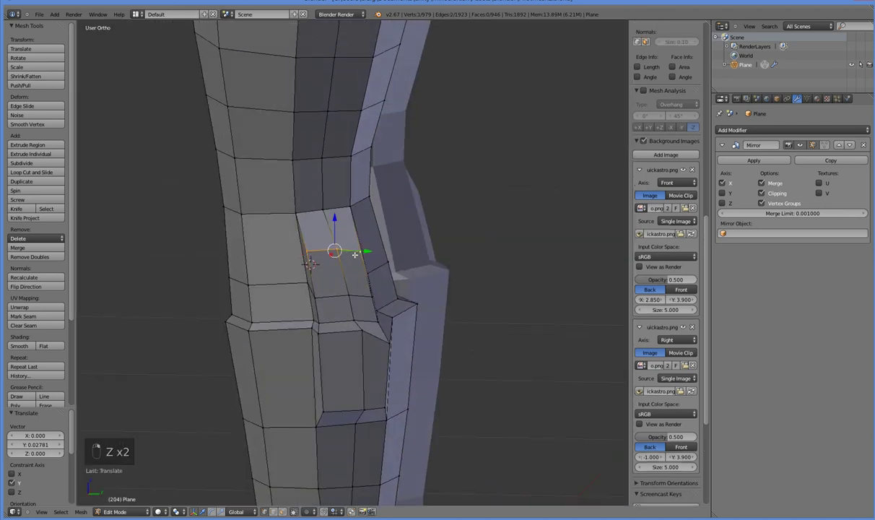
key(x)
click(319, 174)
middle_drag(320, 174, 369, 311)
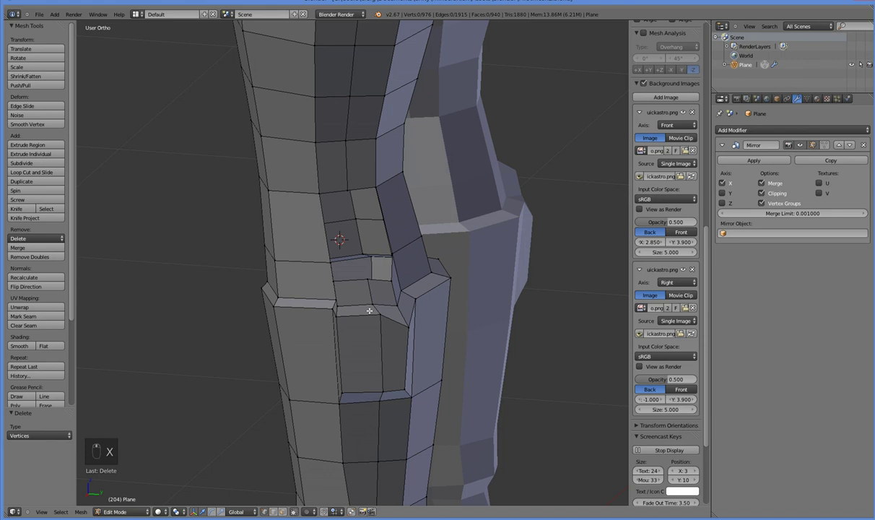
Step: Extrude the vertex at the front corner of the gap above the boot rim about 0.075 along Y
right_click(333, 257)
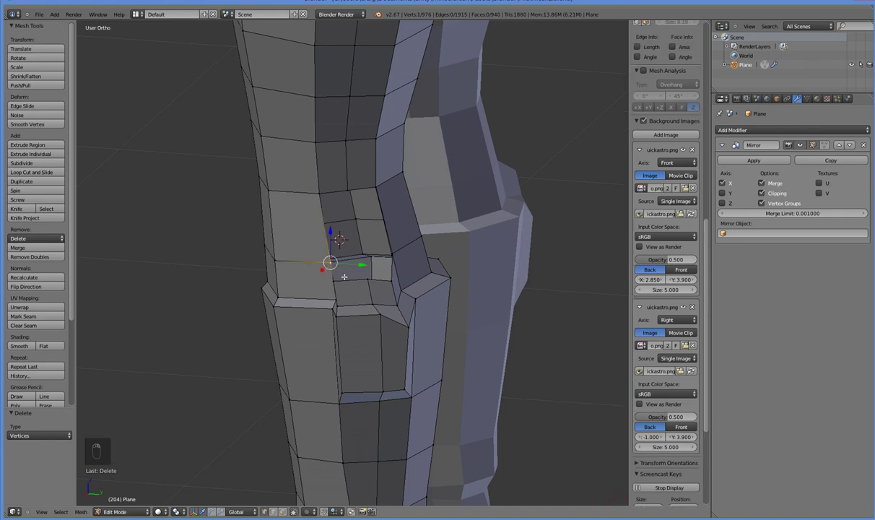
mouse_move(343, 275)
middle_down()
mouse_move(348, 254)
mouse_move(357, 256)
mouse_move(358, 273)
middle_up()
key(e)
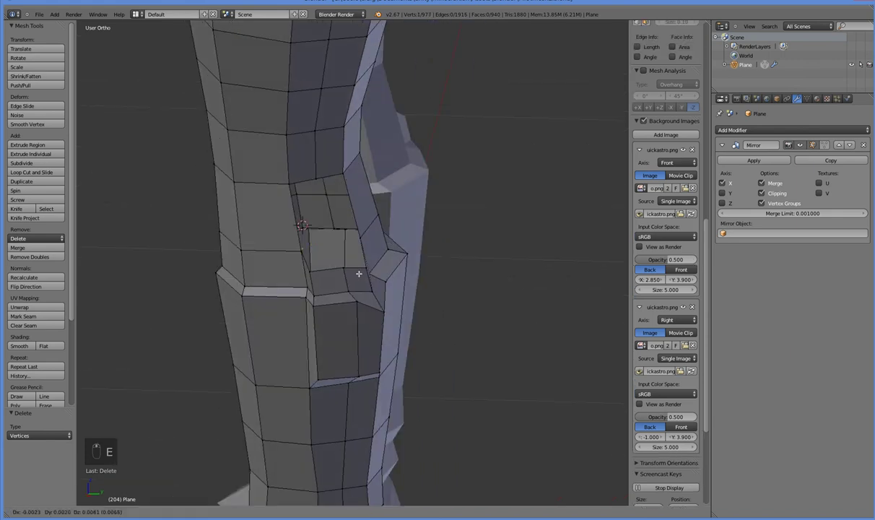
click(387, 274)
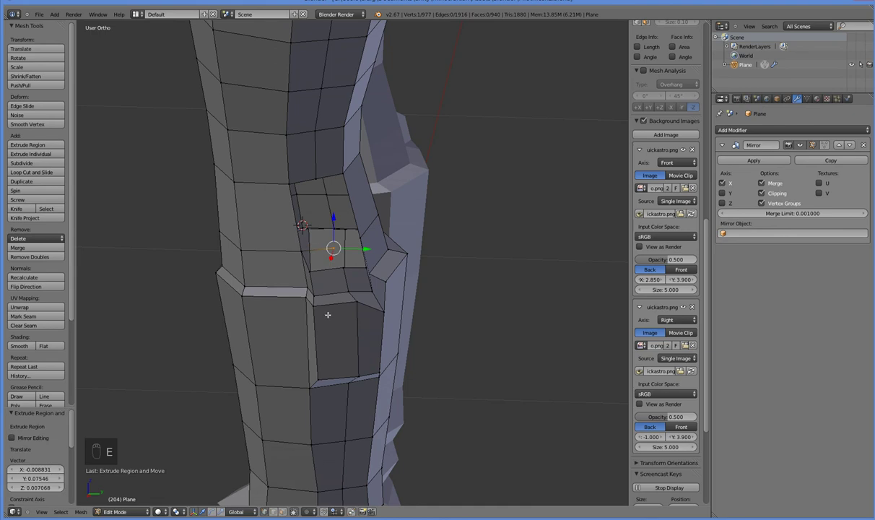
Step: Fill the two tall faces between the leg's edge loop above the gap and the edges below it
click(283, 511)
right_click(310, 249)
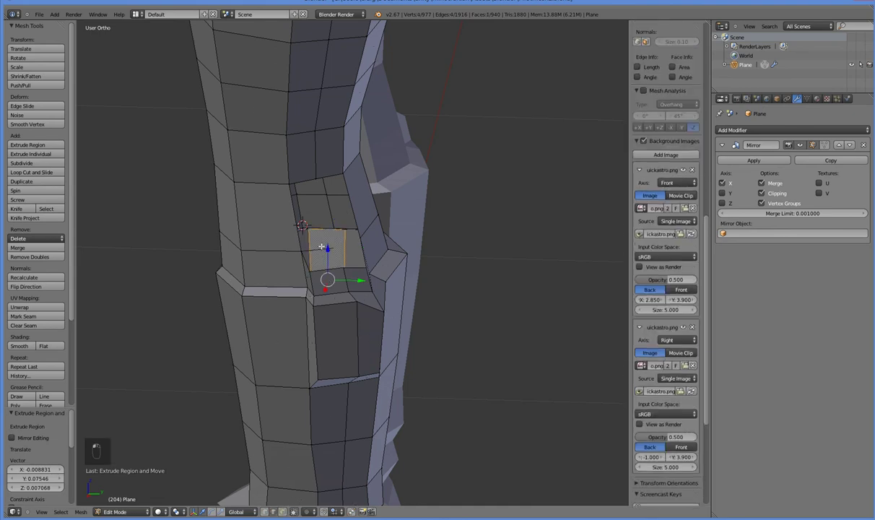
right_click(321, 246)
shift+right_click(302, 182)
key(f)
right_click(328, 176)
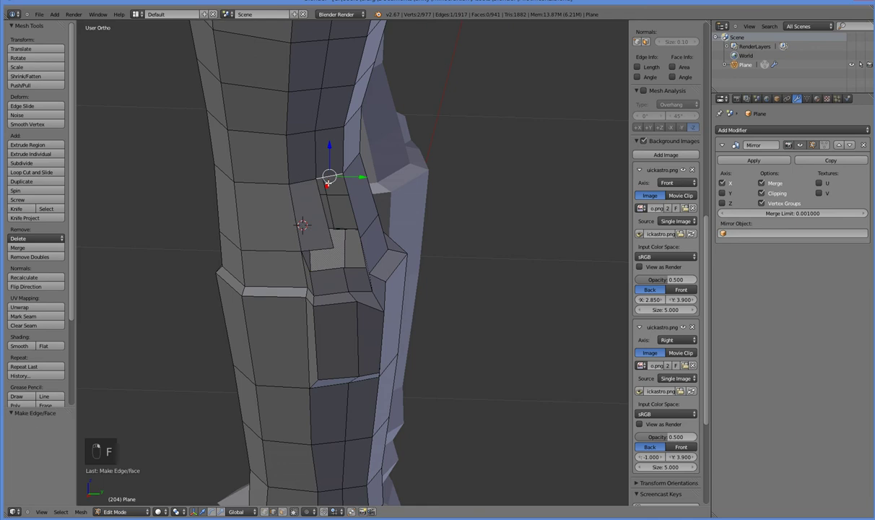
right_click(349, 199)
shift+right_click(327, 220)
key(f)
Step: Fill the two small faces that join the new edges to the top of the raised patch
right_click(330, 270)
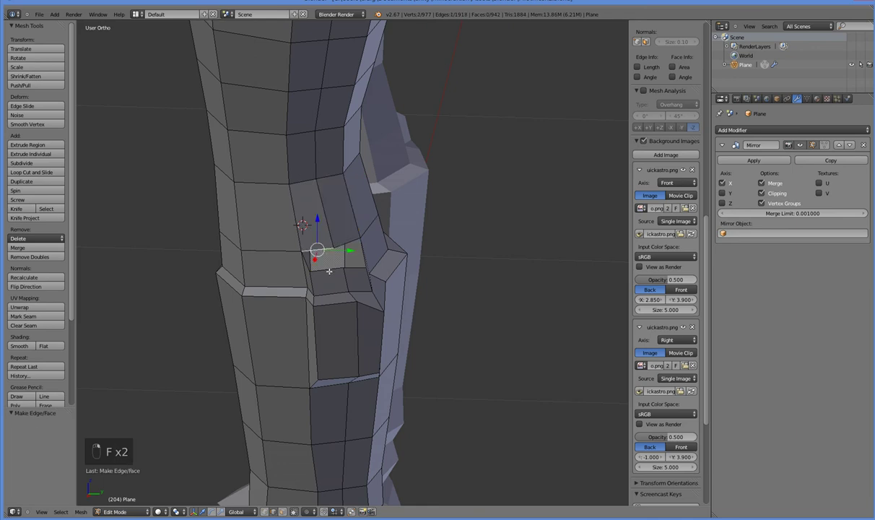
key(f)
right_click(345, 241)
shift+right_click(352, 267)
key(f)
middle_drag(375, 281, 340, 257)
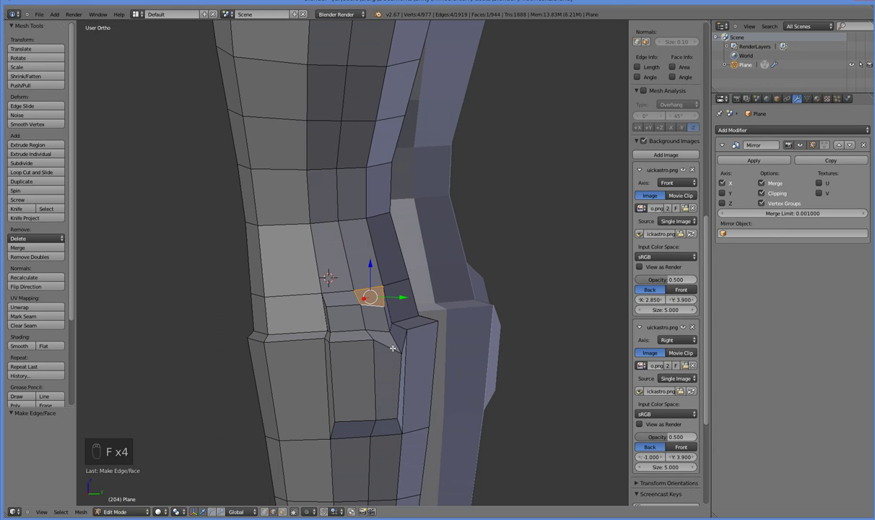
Step: Raise the rear and middle vertices along the raised patch's top edge, the middle one about 0.017 along Z
middle_drag(411, 319, 348, 449)
click(264, 511)
middle_drag(392, 356, 395, 320)
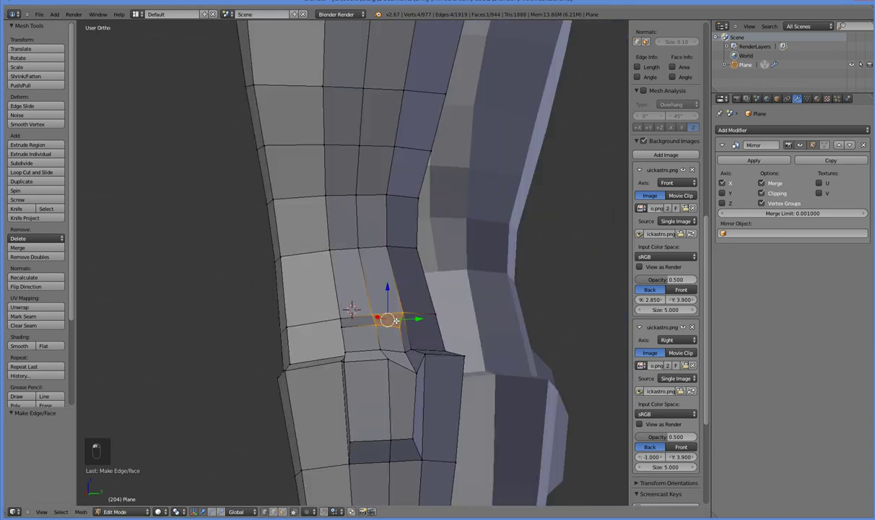
key(g)
key(z)
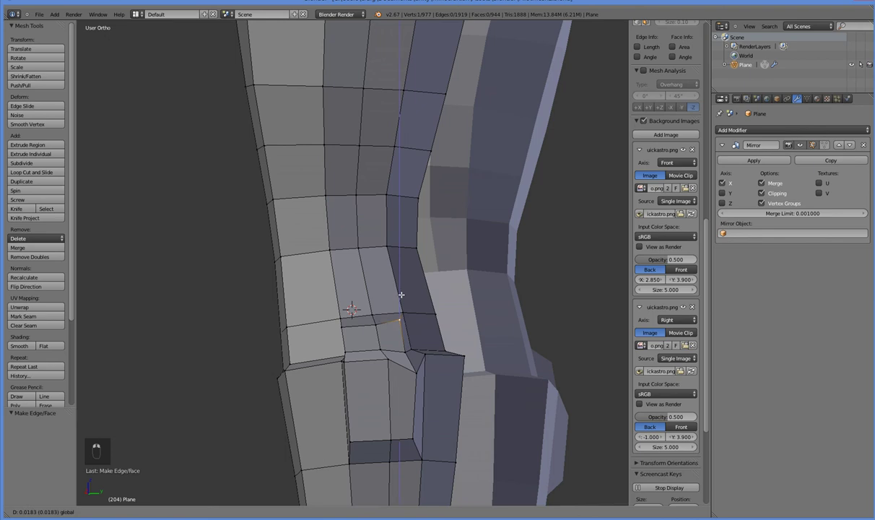
click(400, 295)
key(g)
key(z)
click(370, 299)
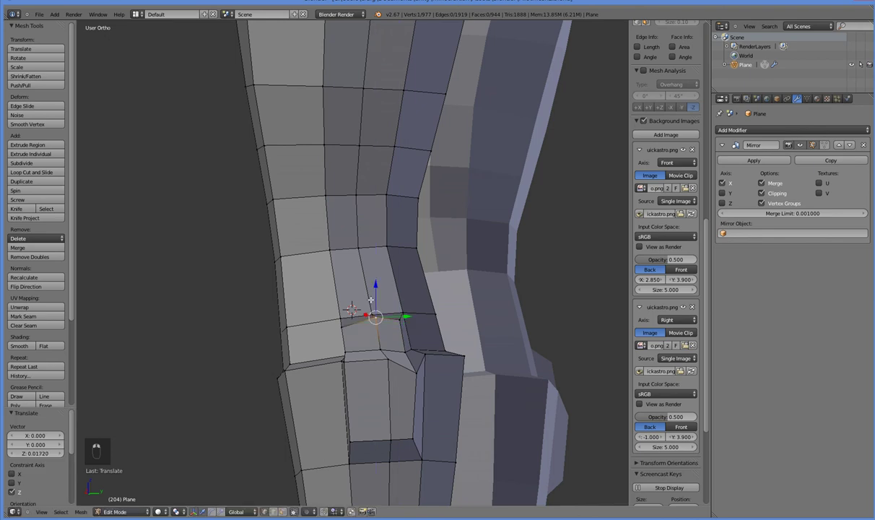
Step: Lower the vertex pairs at the ends of the patch's top strip, the front about -0.029 and the rear about -0.033 along Z
right_click(344, 315)
key(g)
key(z)
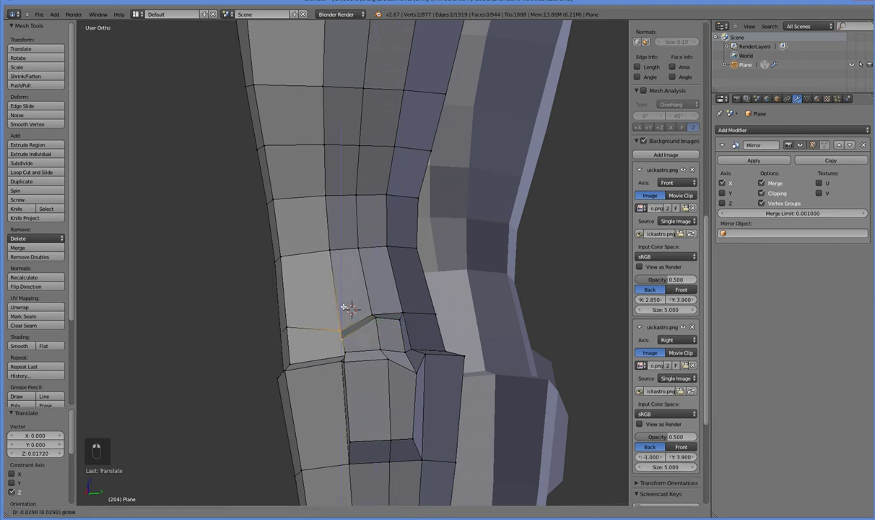
click(396, 310)
right_click(400, 314)
key(g)
key(z)
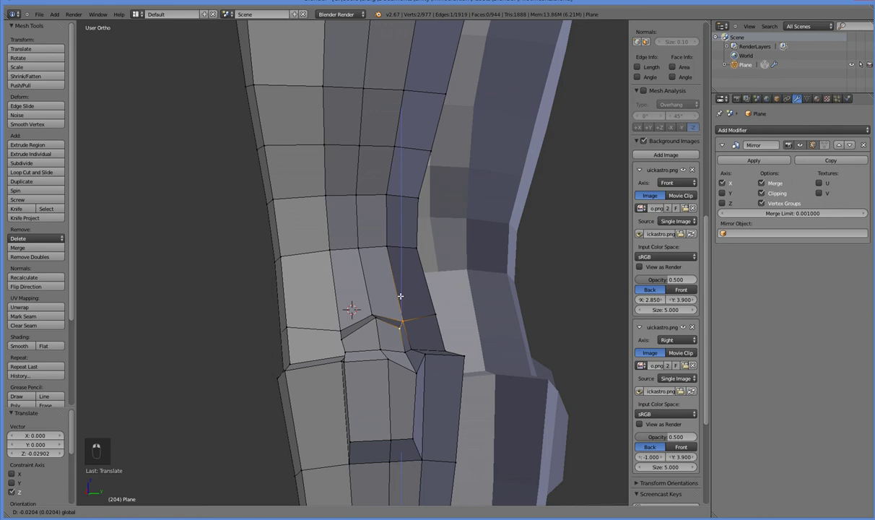
click(382, 286)
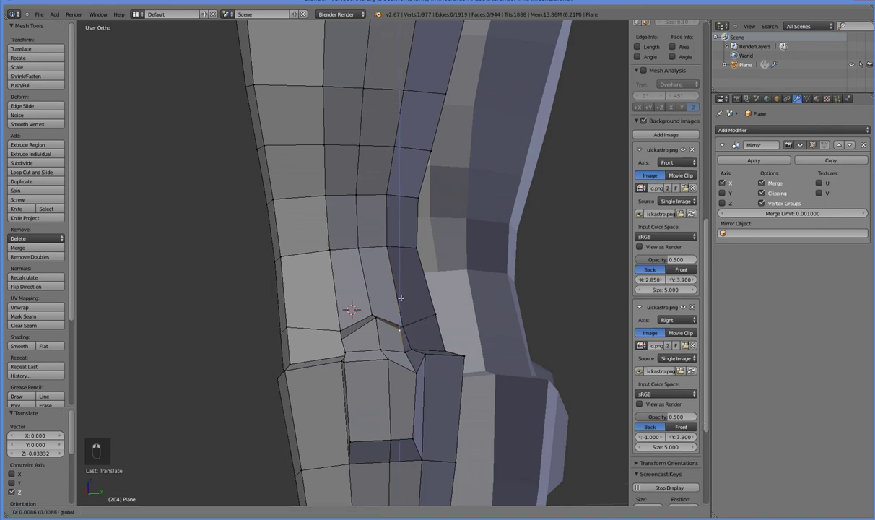
Step: Adjust the vertex at the patch's upper front corner along Z, and shift it about 0.009 along Y
right_click(345, 336)
key(g)
key(z)
click(348, 307)
key(g)
key(y)
click(379, 361)
mouse_move(379, 361)
middle_down()
mouse_move(382, 376)
mouse_move(435, 377)
mouse_move(468, 355)
mouse_move(406, 369)
mouse_move(408, 433)
mouse_move(281, 380)
mouse_move(375, 403)
mouse_move(388, 376)
mouse_move(322, 384)
mouse_move(366, 410)
mouse_move(368, 373)
middle_up()
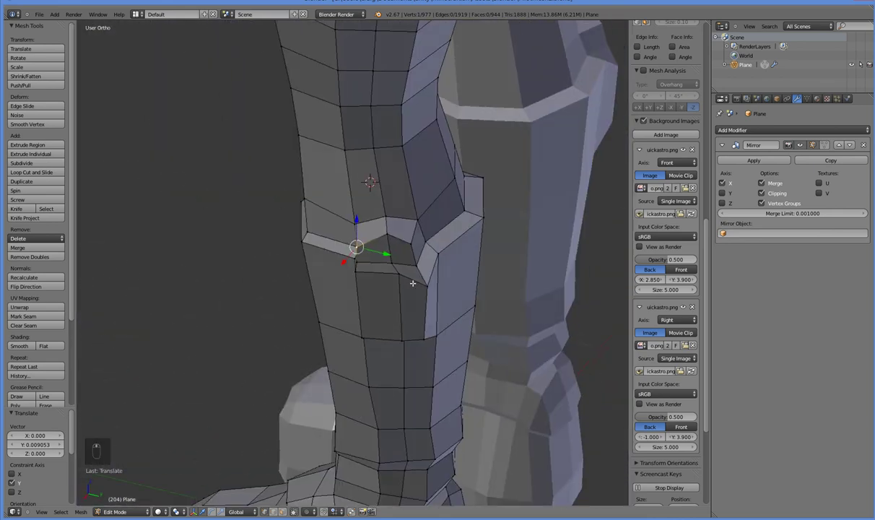
Step: Move the middle vertices of the patch's outer top and bottom edges about -0.019 and -0.021 along Y
mouse_move(412, 283)
middle_down()
mouse_move(404, 274)
mouse_move(419, 299)
middle_up()
key(g)
key(y)
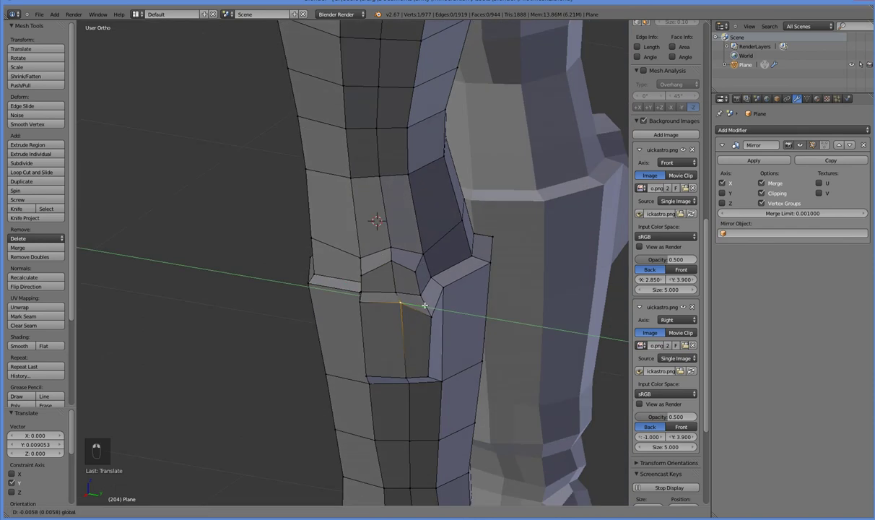
click(420, 297)
right_click(420, 387)
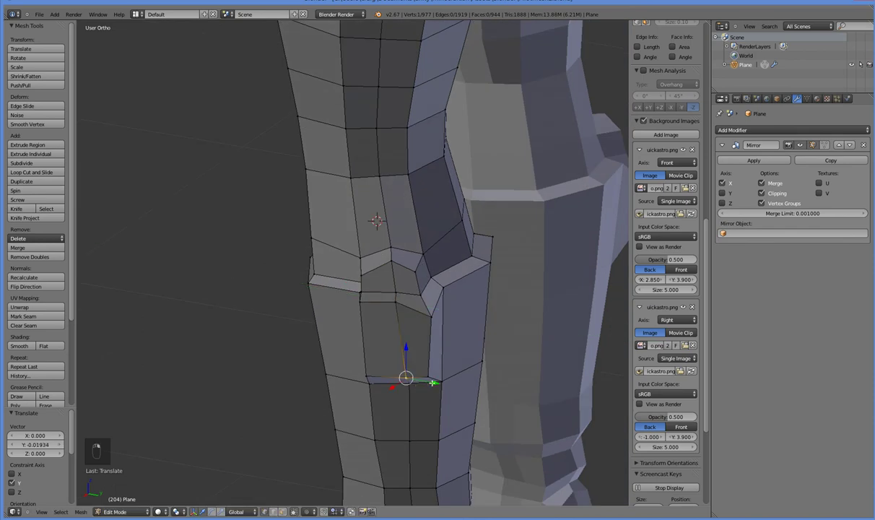
key(g)
key(y)
click(424, 383)
Step: Compare the reshaped patch with the side reference in wireframe and solid shading
middle_drag(424, 383, 347, 391)
scroll(440, 379, down, 1)
key(KP_1)
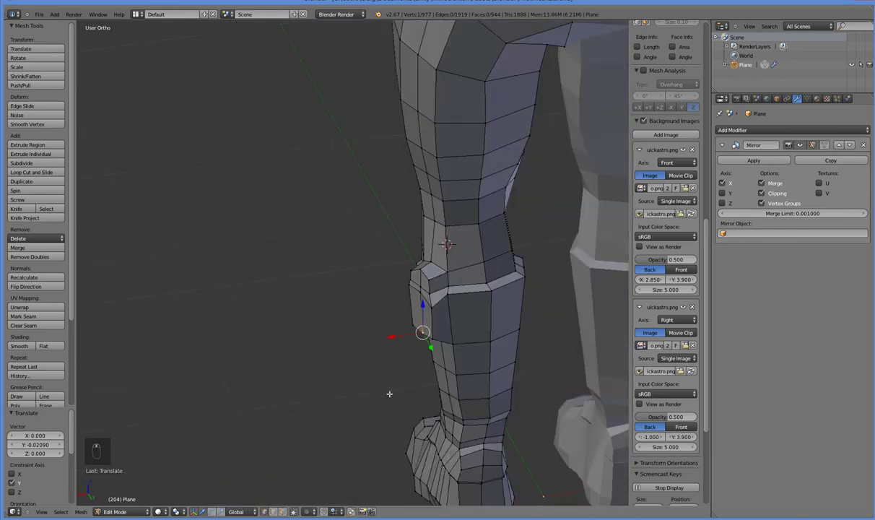
key(KP_3)
key(z)
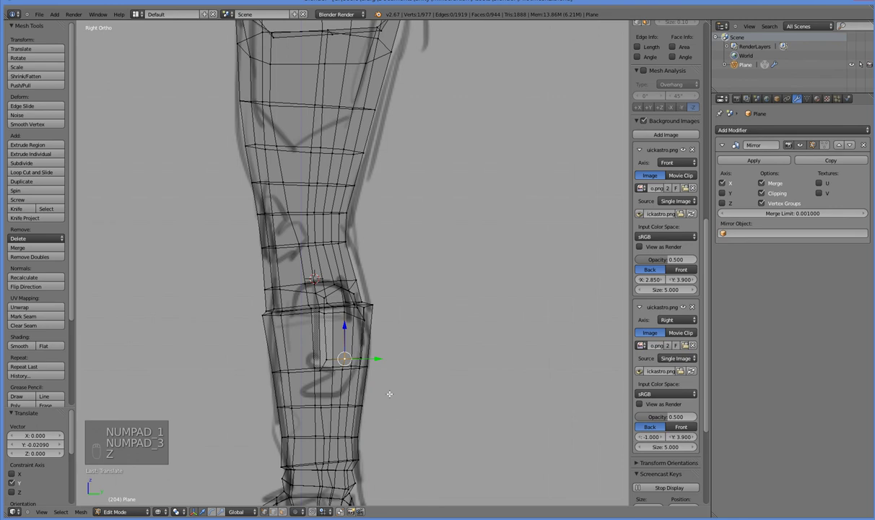
key(z)
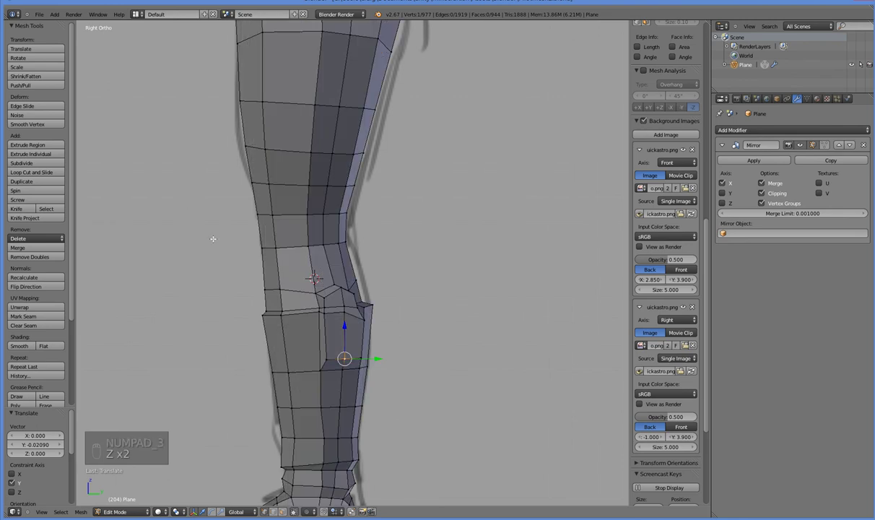
Step: Extrude the four faces on the front of the knee outward by about -0.057 along Y
mouse_move(216, 238)
middle_down()
mouse_move(278, 262)
mouse_move(304, 260)
mouse_move(170, 260)
mouse_move(203, 246)
middle_up()
right_click(203, 245)
shift+right_click(201, 211)
shift+right_click(231, 215)
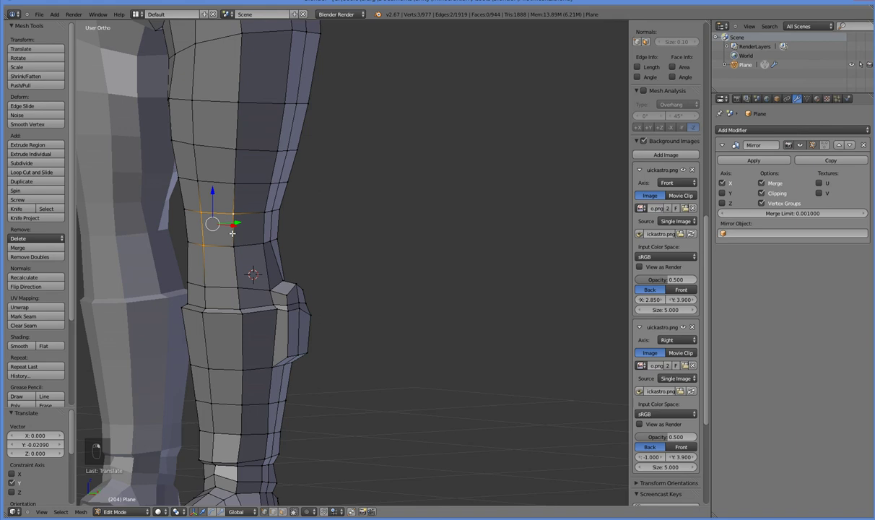
shift+right_click(232, 244)
shift+right_click(183, 209)
shift+right_click(188, 245)
middle_drag(190, 238, 205, 265)
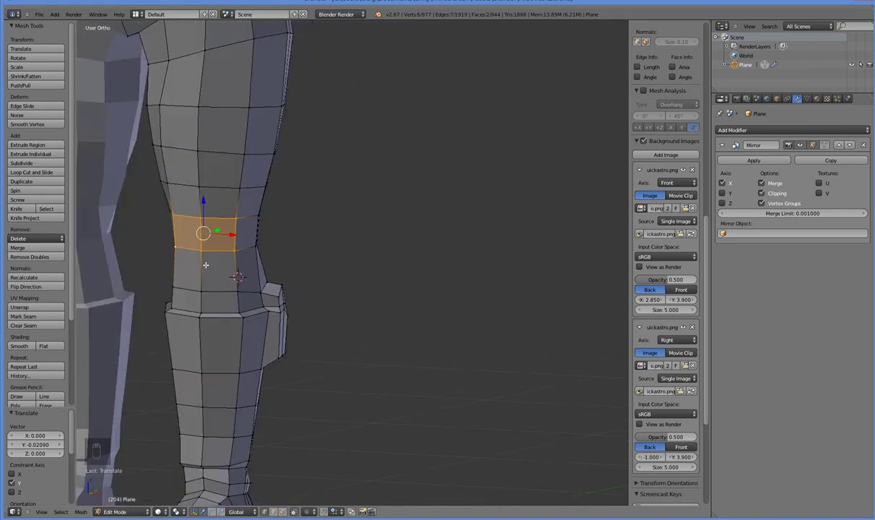
shift+right_click(236, 291)
shift+right_click(200, 287)
shift+right_click(178, 274)
middle_drag(273, 290, 222, 303)
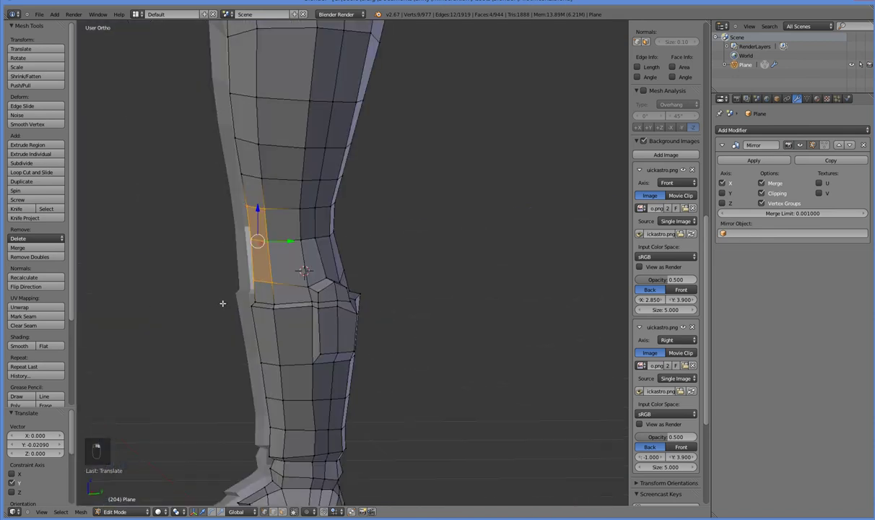
key(e)
click(208, 303)
Step: Scale the extruded knee faces to about 0.772, and move them about 0.030 along Z and 0.009 along Y
key(s)
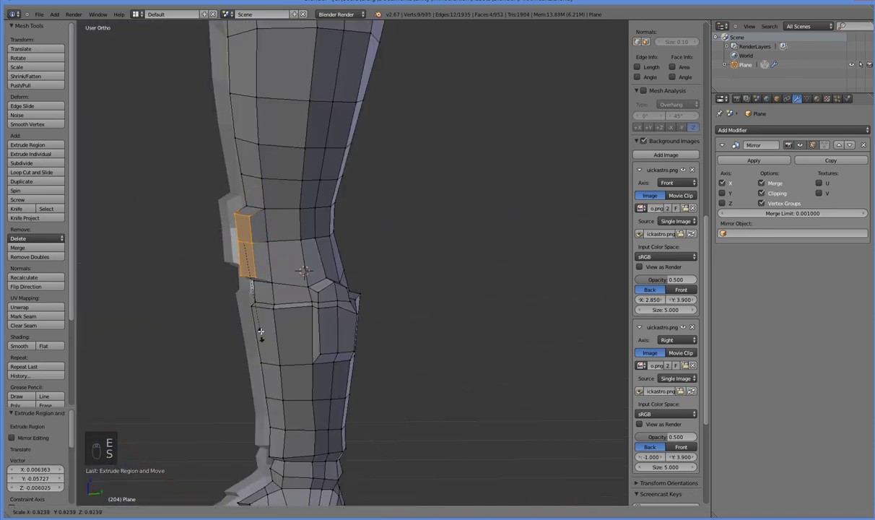
click(257, 291)
key(g)
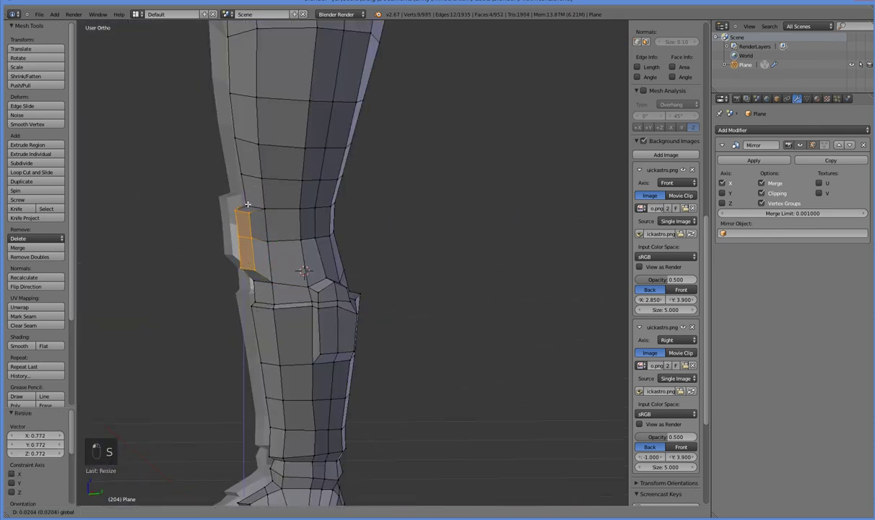
click(247, 203)
key(g)
key(y)
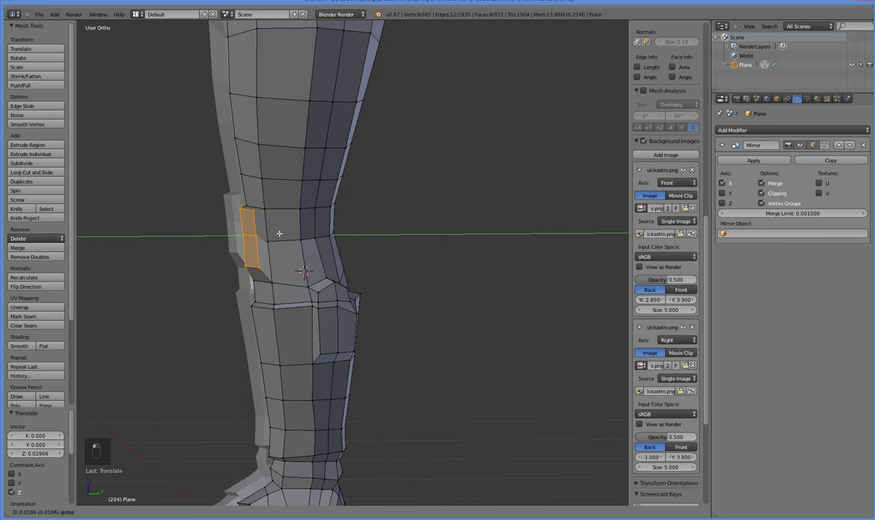
click(277, 234)
Step: Shift the three bottom vertices of the extruded kneepad about 0.023 along Y
middle_drag(229, 245, 261, 264)
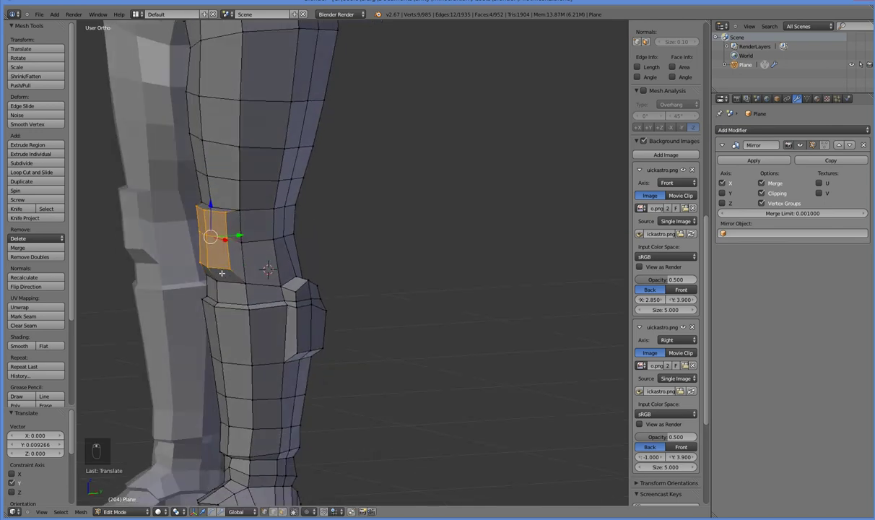
right_click(216, 281)
right_click(208, 266)
shift+right_click(230, 269)
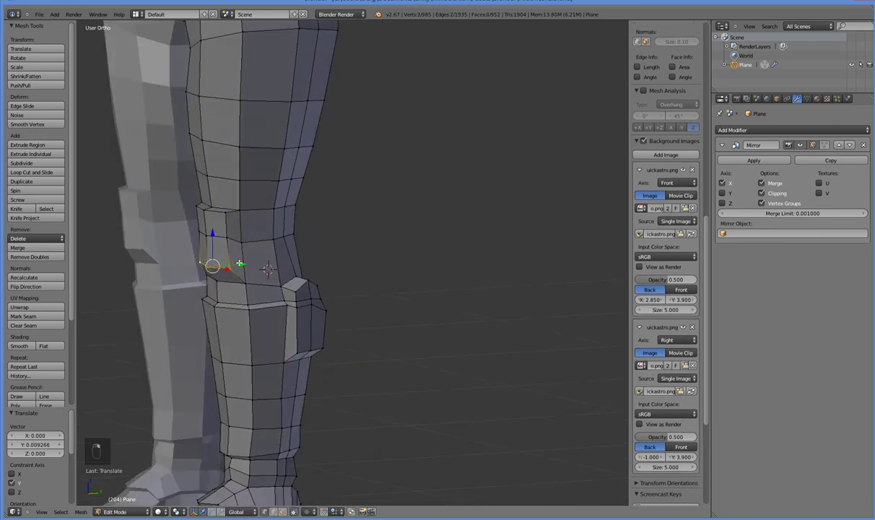
drag(239, 263, 244, 262)
Step: Check the kneepad against the side reference, and raise two vertices of its top edge about 0.049 along Z
mouse_move(213, 300)
middle_down()
mouse_move(193, 286)
mouse_move(210, 289)
middle_up()
middle_drag(256, 233, 241, 223)
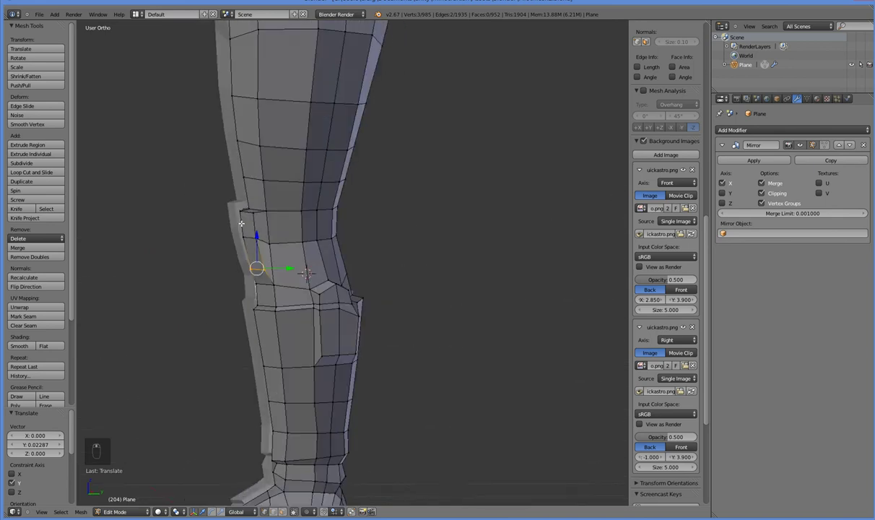
key(KP_1)
key(KP_3)
key(z)
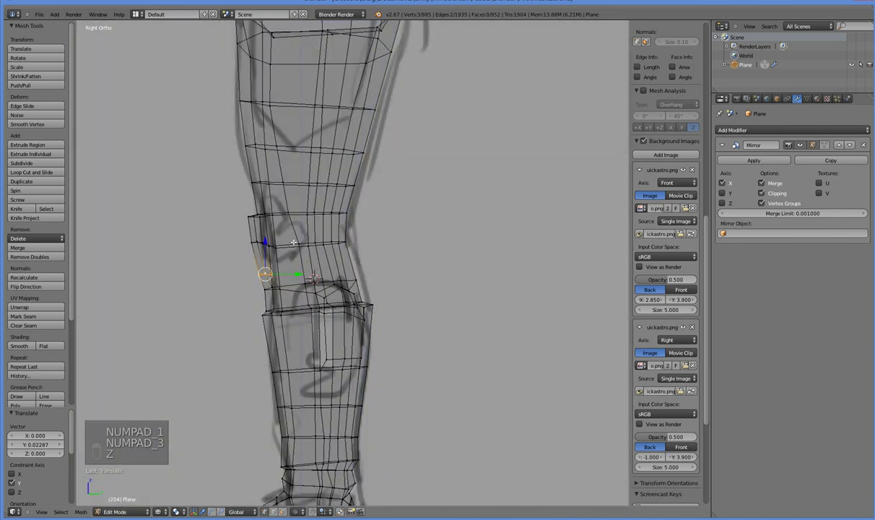
key(z)
mouse_move(293, 241)
middle_down()
mouse_move(215, 221)
mouse_move(208, 189)
middle_up()
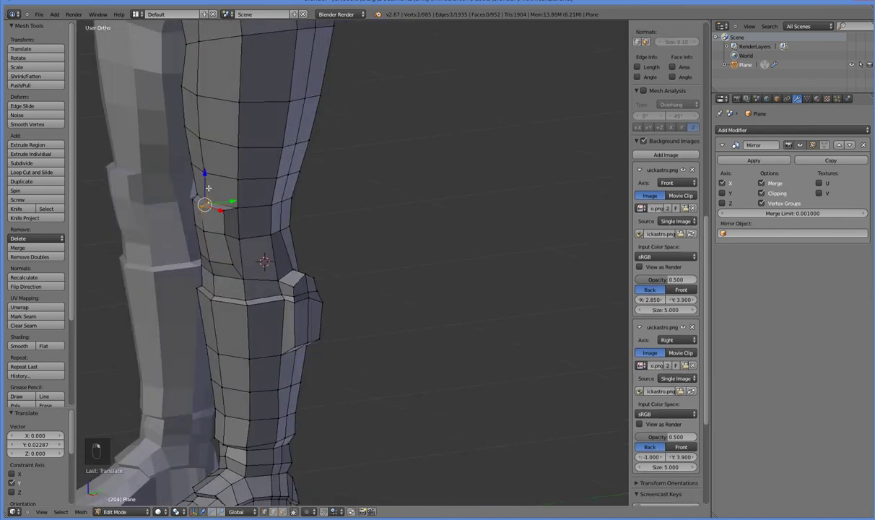
drag(205, 172, 204, 166)
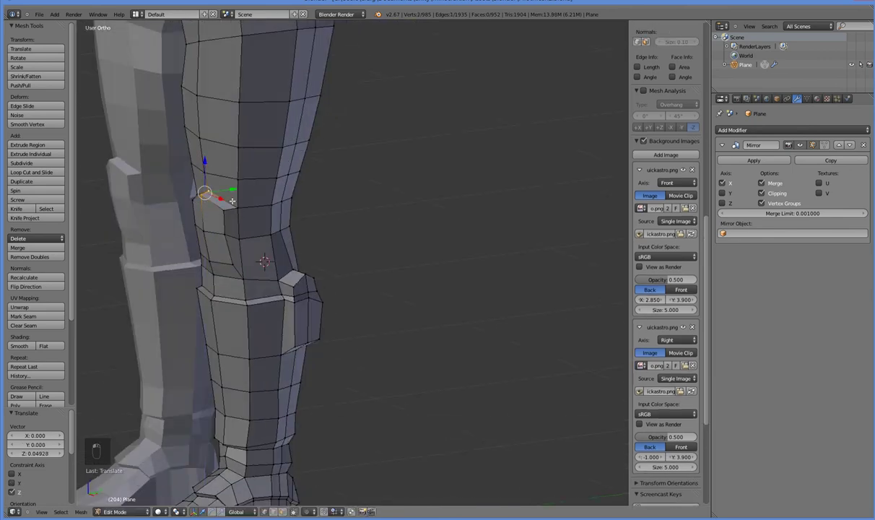
Step: Inspect the kneepad's profile against the side reference, and clear the vertex selection
middle_drag(204, 167, 234, 226)
middle_drag(291, 241, 244, 257)
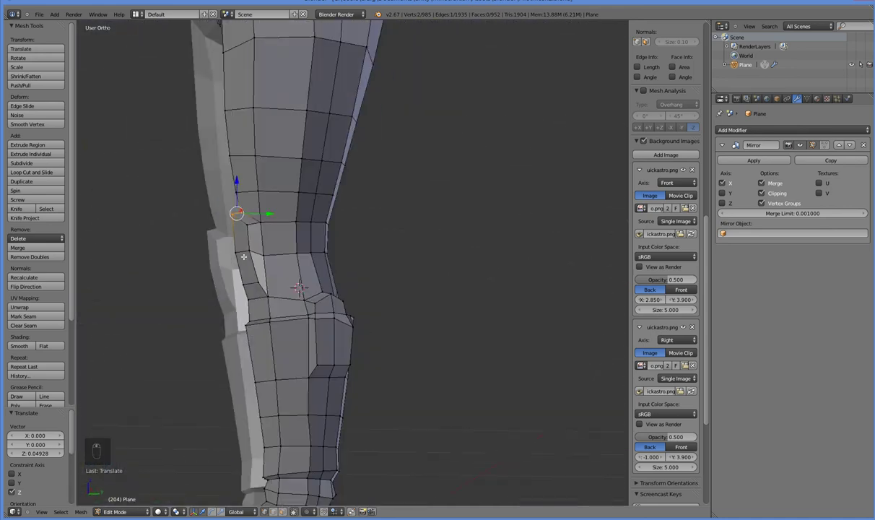
key(KP_3)
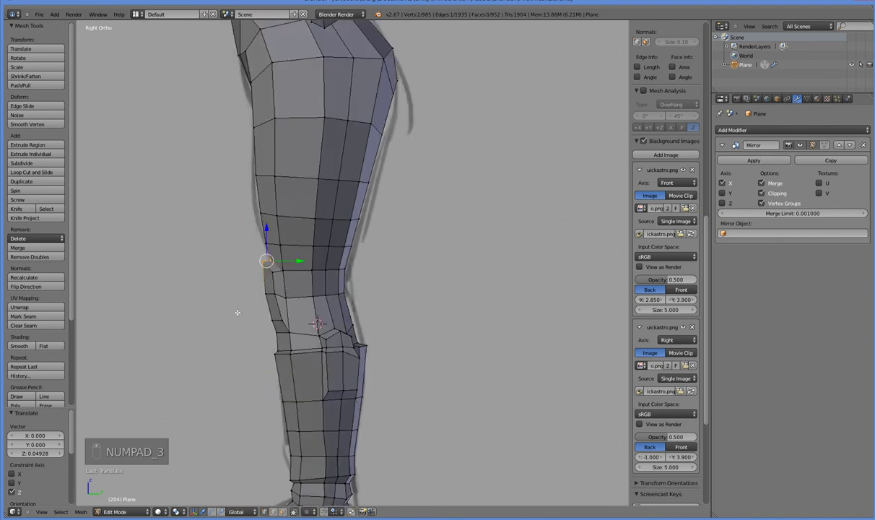
mouse_move(237, 312)
shift+middle_down()
mouse_move(236, 354)
mouse_move(221, 354)
mouse_move(233, 318)
mouse_move(238, 331)
shift+middle_up()
shift+middle_drag(396, 413, 354, 389)
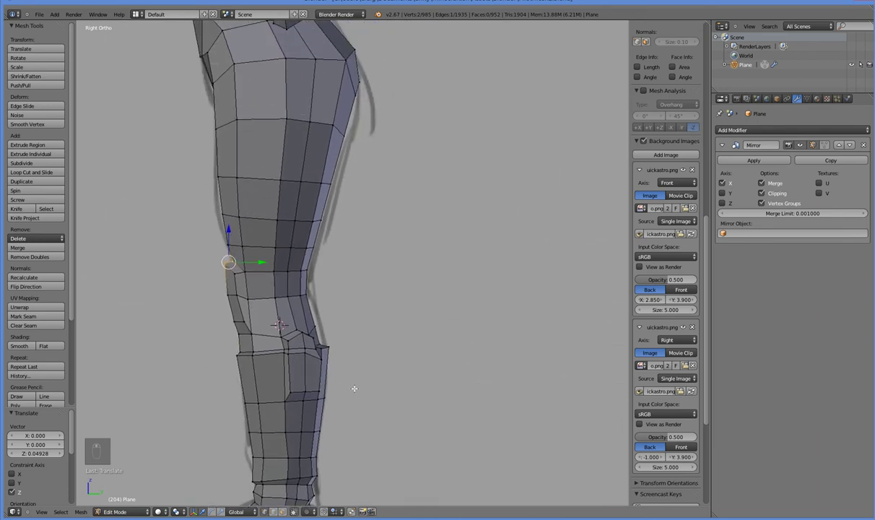
key(a)
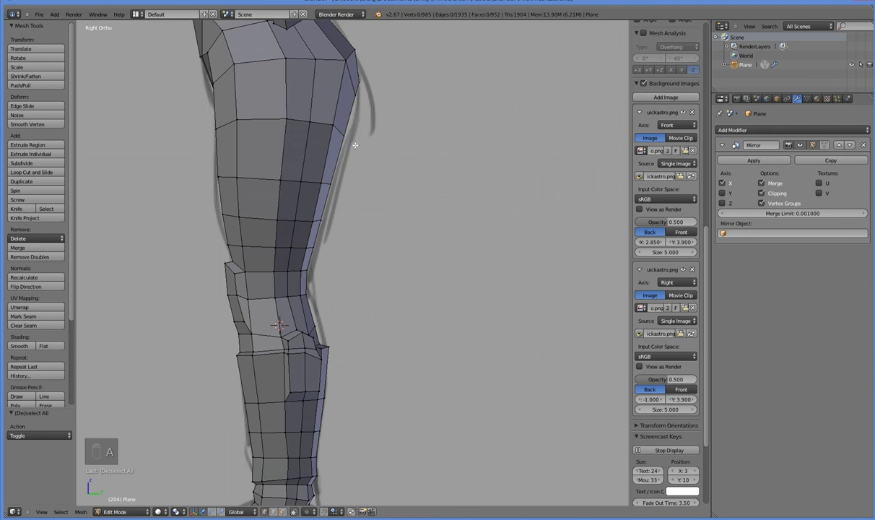
Step: Show the mesh in wireframe with nothing selected, and turn on proportional editing
key(b)
drag(330, 261, 298, 309)
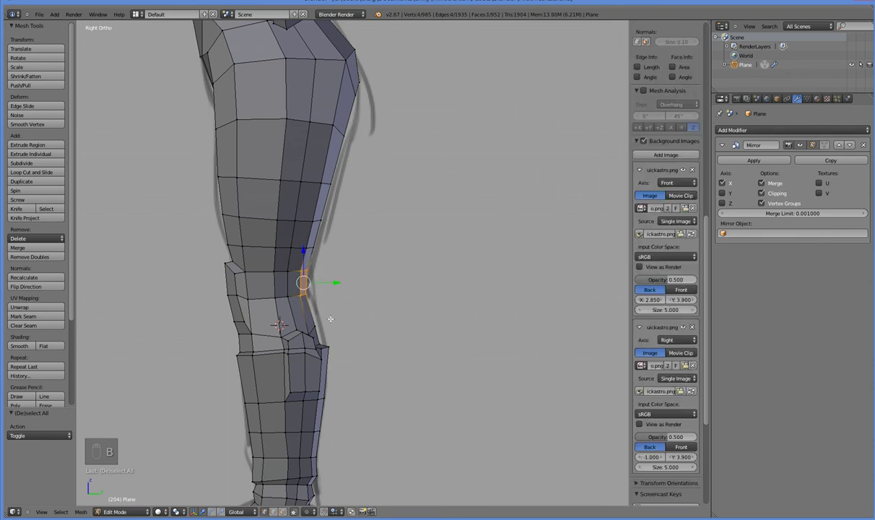
key(z)
key(a)
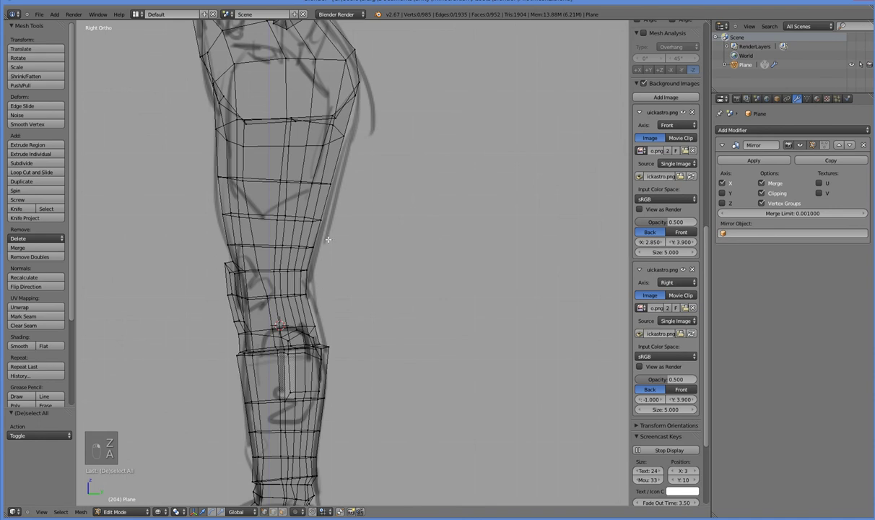
click(301, 513)
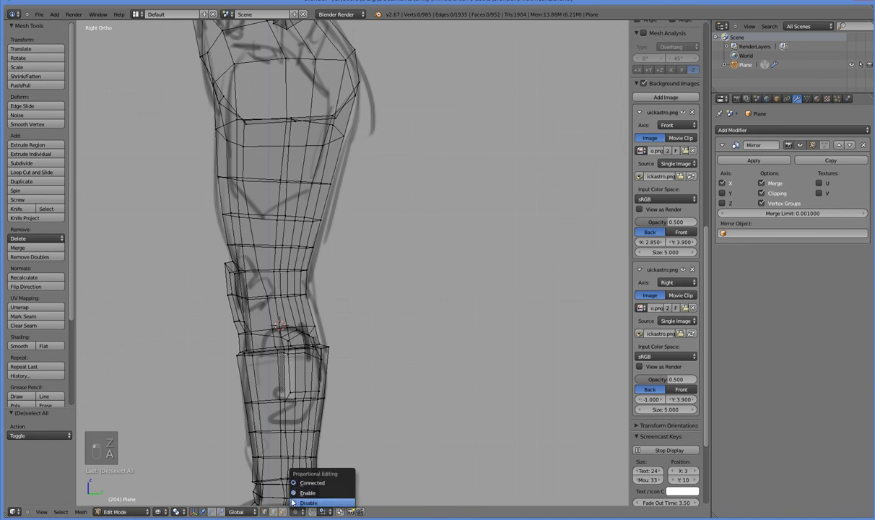
click(322, 502)
Step: Shift a vertex on the back of the lower thigh about 0.022 along Y, and one below the back of the knee about 0.033
right_click(318, 222)
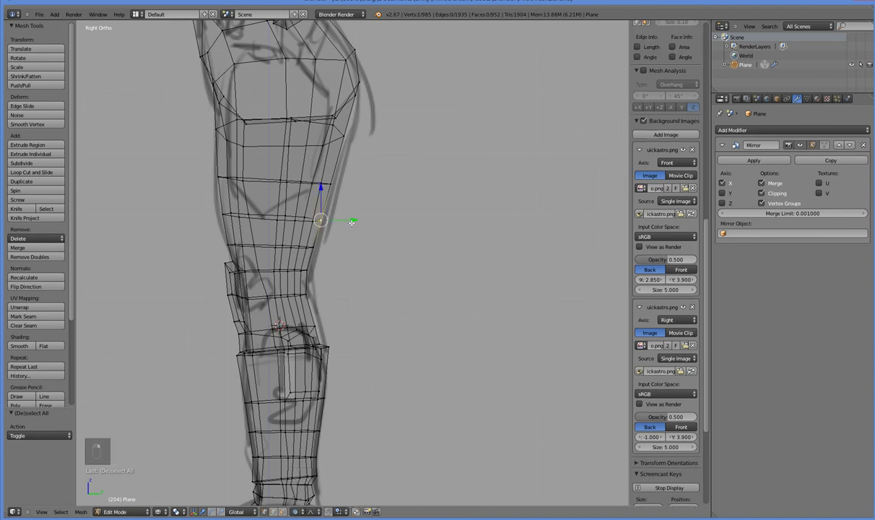
key(g)
key(y)
scroll(358, 222, down, 12)
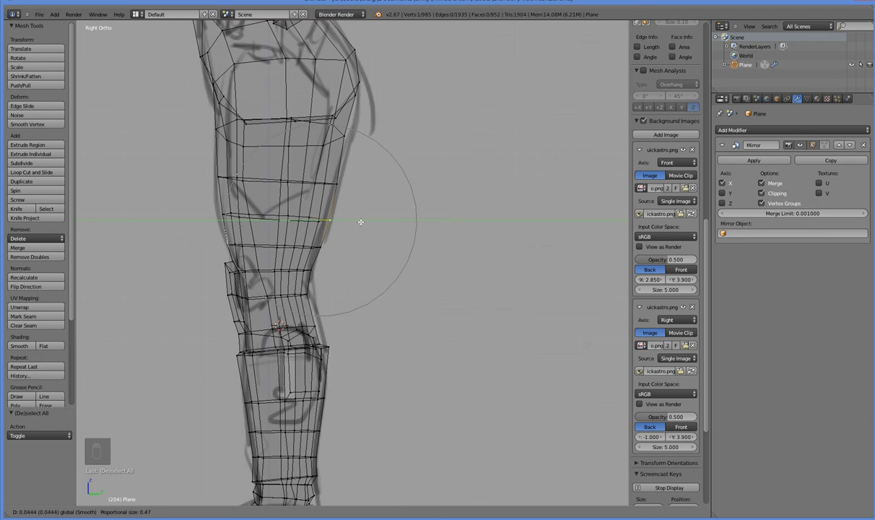
click(354, 221)
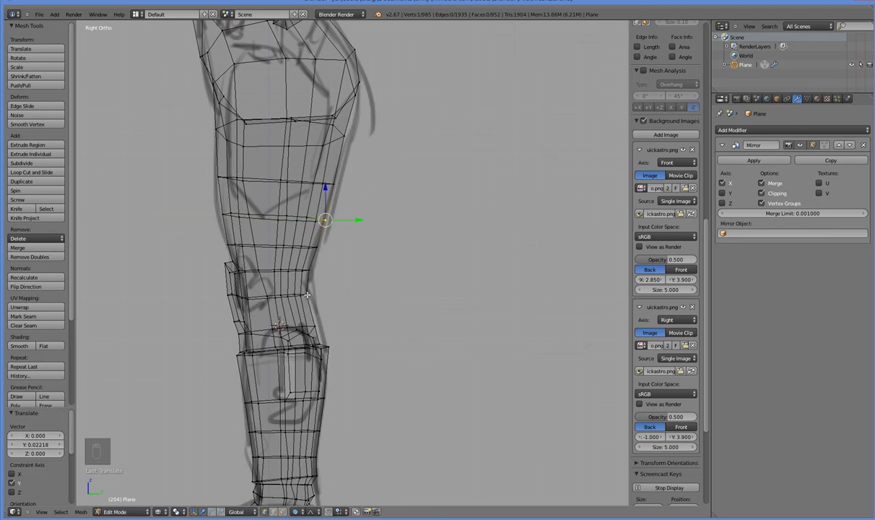
right_click(307, 294)
drag(343, 325, 355, 326)
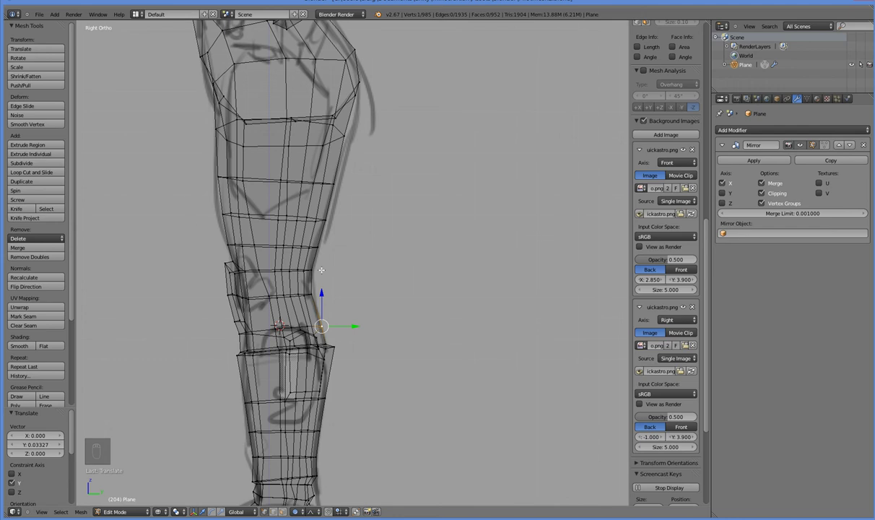
Step: Examine the shape of the hips and legs from behind in solid shading
key(Tab)
mouse_move(342, 237)
shift+middle_down()
mouse_move(344, 360)
mouse_move(364, 420)
mouse_move(368, 390)
mouse_move(359, 401)
mouse_move(256, 367)
mouse_move(275, 328)
mouse_move(333, 370)
mouse_move(324, 388)
mouse_move(279, 373)
mouse_move(240, 377)
mouse_move(312, 365)
mouse_move(338, 385)
mouse_move(220, 378)
mouse_move(222, 342)
mouse_move(249, 382)
shift+middle_up()
key(Tab)
key(Tab)
key(z)
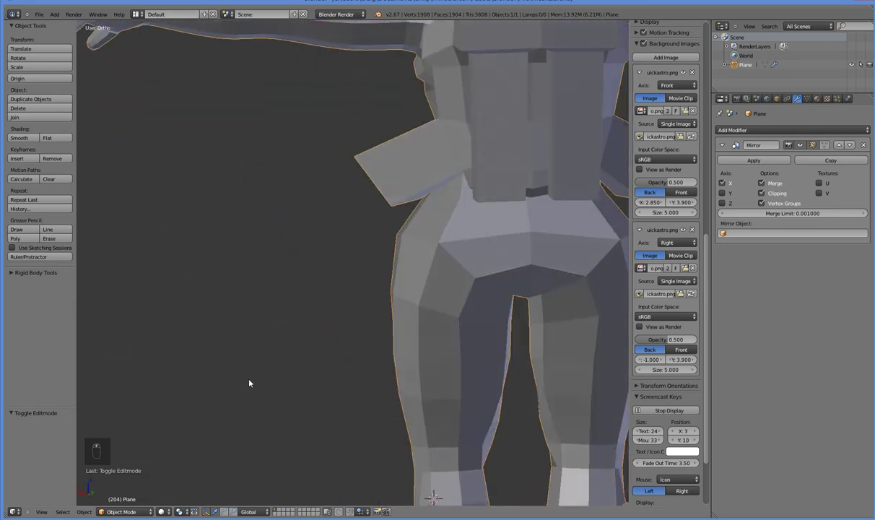
key(z)
key(z)
key(Tab)
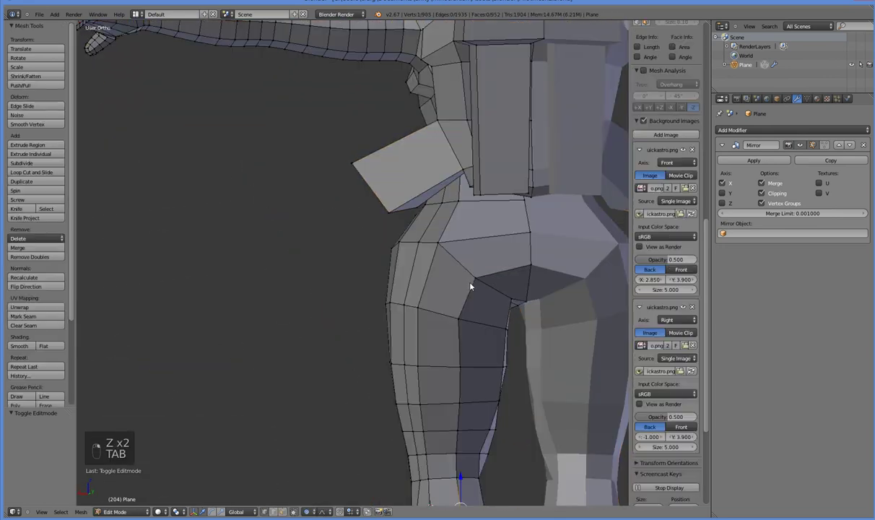
Step: Lower the vertex at the bottom of the buttock about 0.122 along Z with a proportional size of about 0.32
right_click(474, 279)
drag(476, 246, 472, 274)
scroll(474, 265, up, 4)
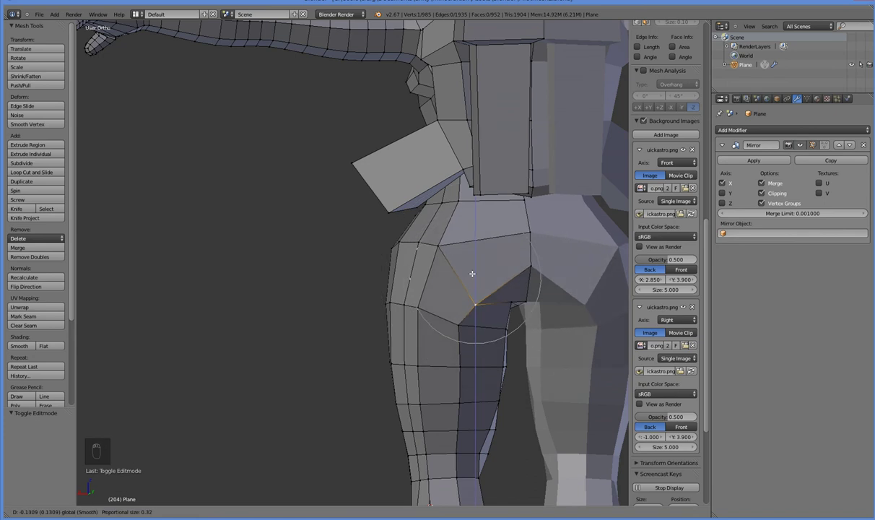
click(472, 271)
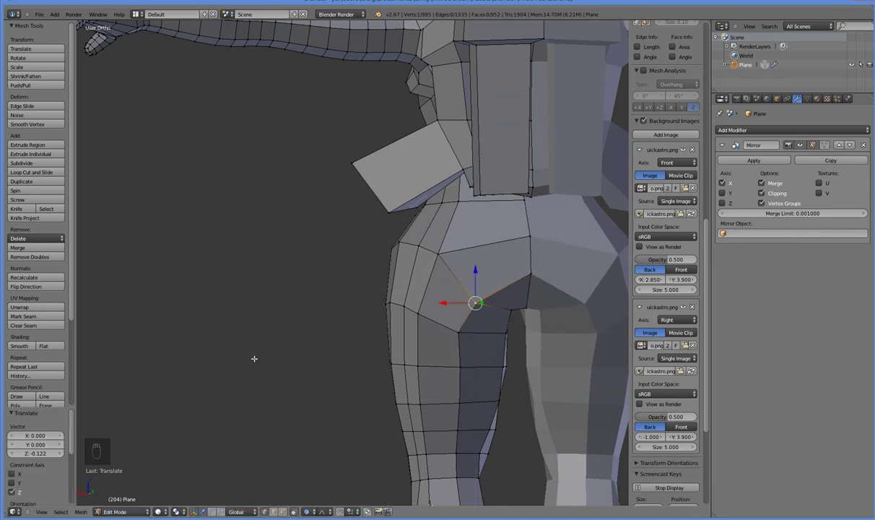
Step: Shift the lower buttock vertex about 0.009 along Y, and raise it about 0.029 along Z
middle_drag(254, 359, 364, 353)
drag(401, 311, 404, 311)
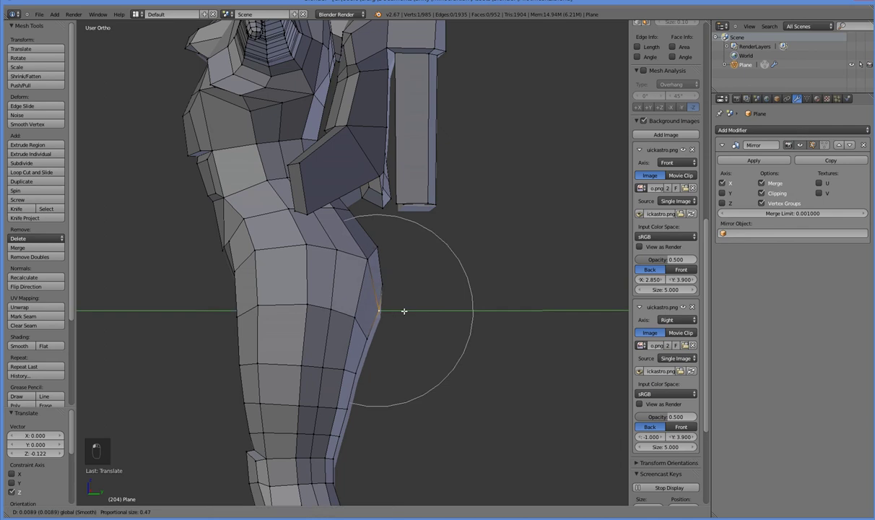
click(403, 311)
click(381, 276)
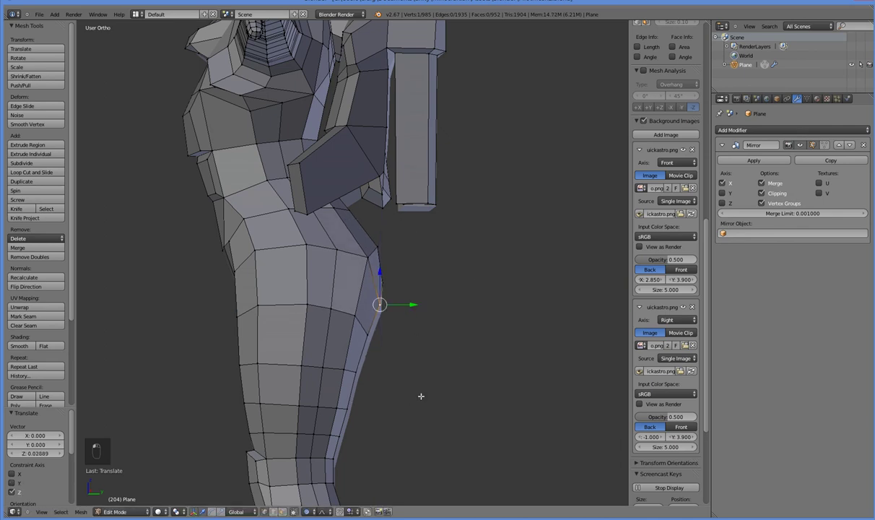
Step: Compare the hip and thigh profile with the side reference in both solid and wireframe display
mouse_move(420, 399)
middle_down()
mouse_move(473, 393)
mouse_move(457, 371)
mouse_move(401, 371)
mouse_move(429, 396)
mouse_move(408, 396)
middle_up()
key(Tab)
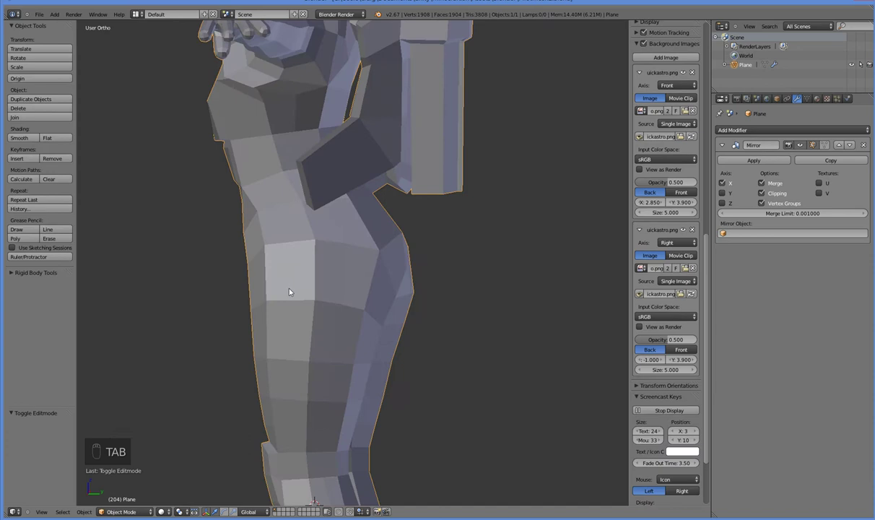
key(Tab)
key(KP_1)
key(KP_3)
key(Tab)
key(Tab)
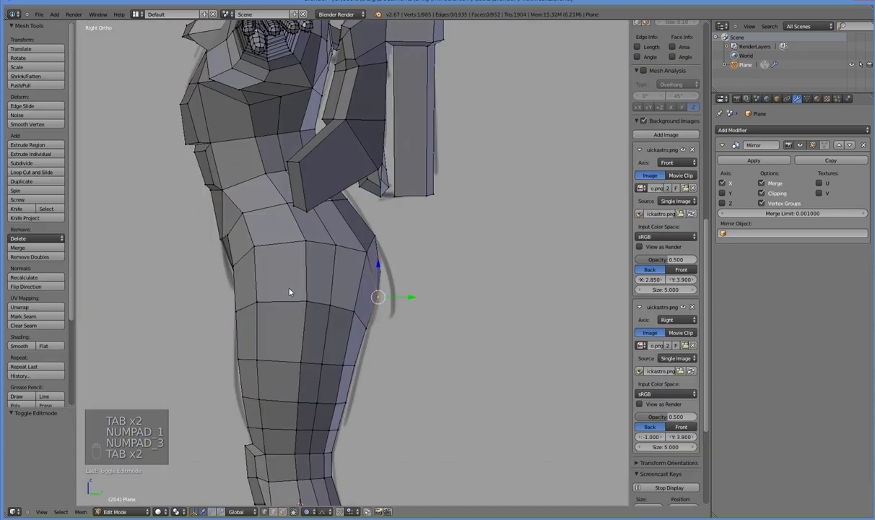
key(z)
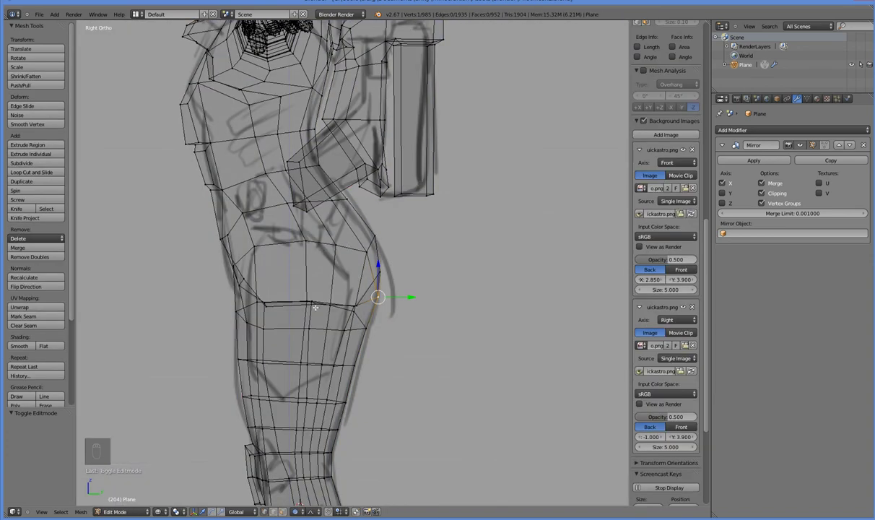
key(z)
key(z)
key(z)
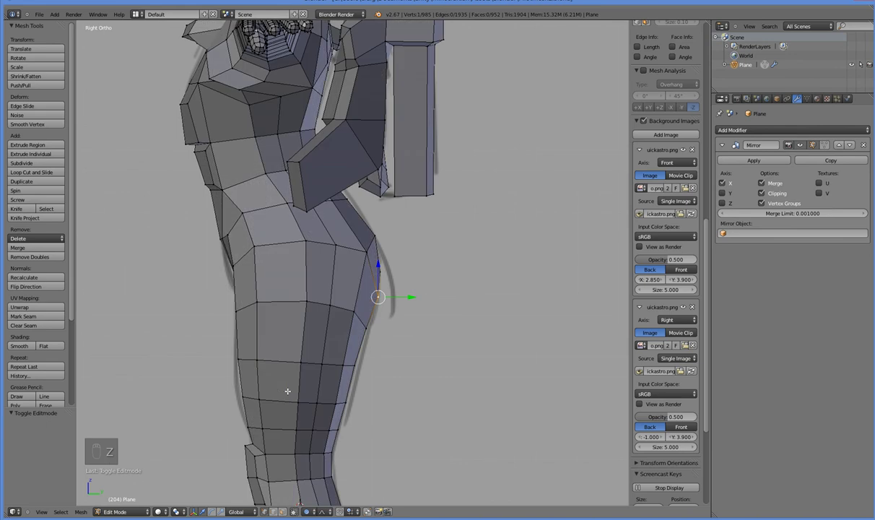
Step: Select the three-by-three block of faces on the outer thigh, and check its extent against the side reference
right_click(282, 374)
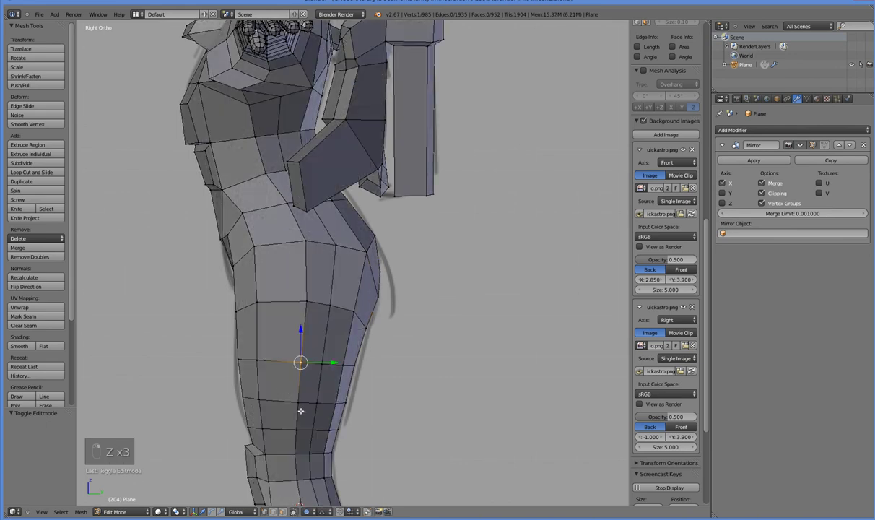
right_click(299, 402)
shift+right_click(318, 402)
shift+right_click(322, 364)
shift+right_click(300, 362)
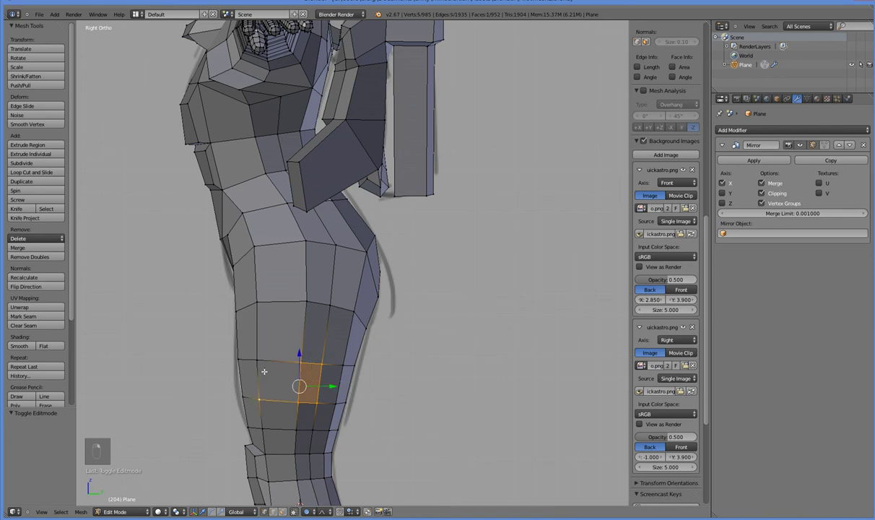
shift+right_click(260, 364)
shift+right_click(340, 366)
shift+right_click(353, 313)
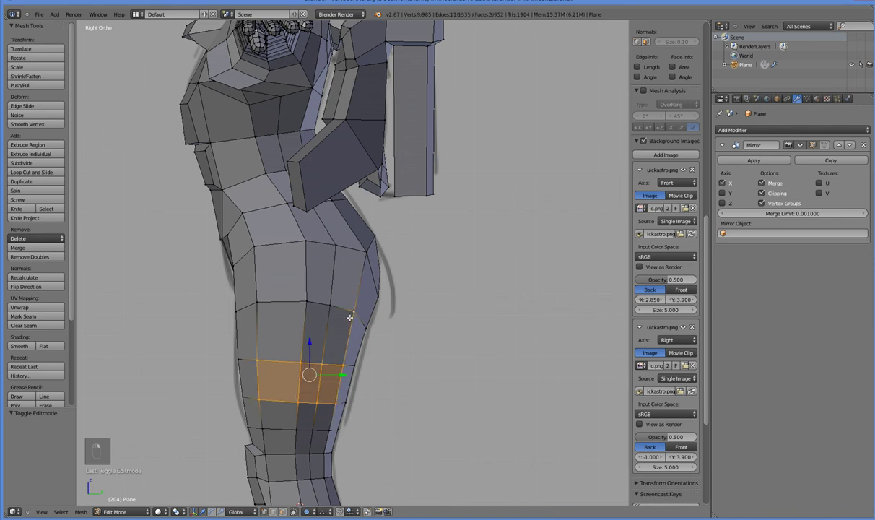
shift+right_click(330, 305)
shift+right_click(307, 302)
shift+right_click(259, 301)
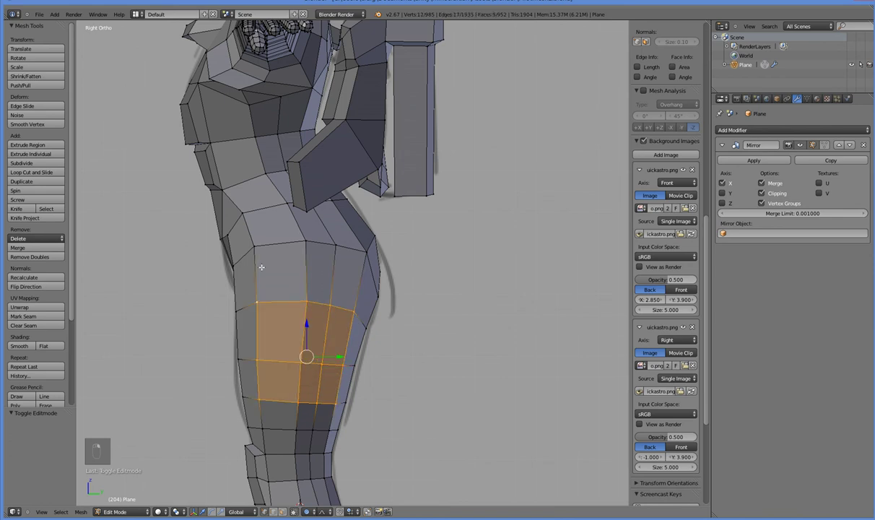
shift+right_click(303, 245)
shift+right_click(336, 244)
shift+right_click(361, 254)
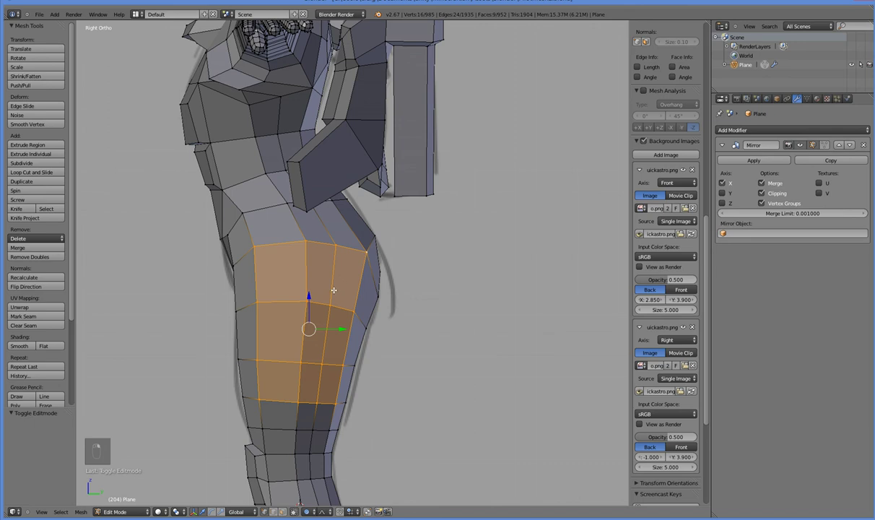
key(z)
key(z)
key(z)
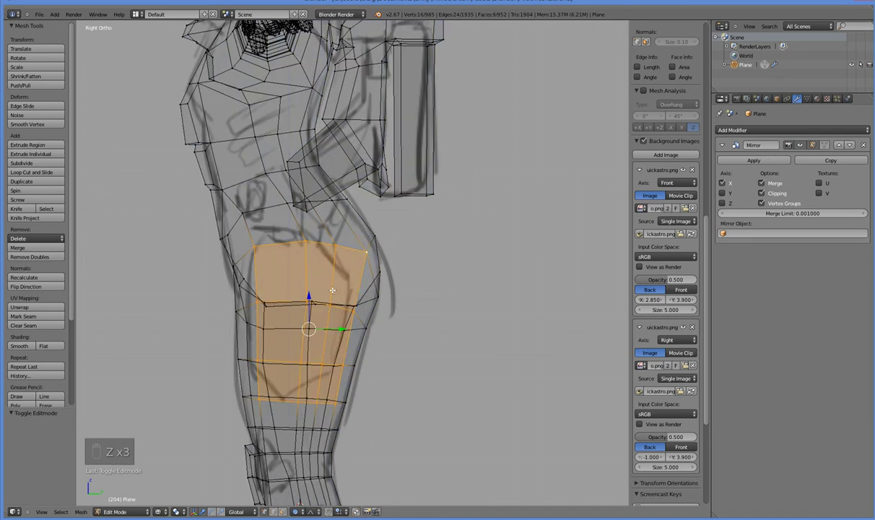
key(z)
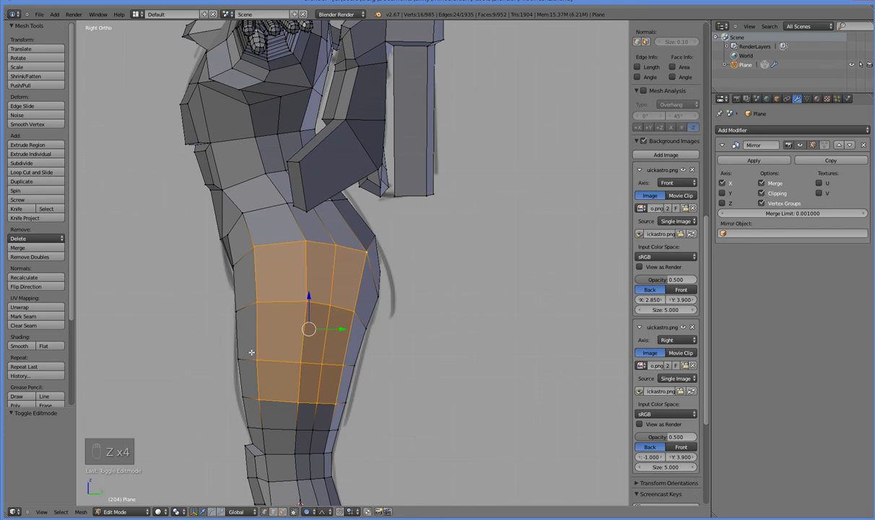
Step: Extrude the selected outer-thigh faces outward about 0.077, and scale them to 0.924 with proportional editing off
key(e)
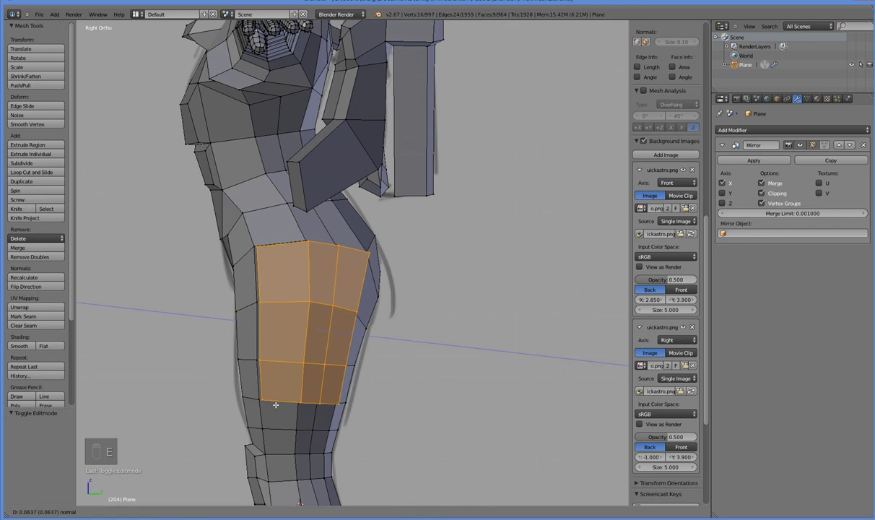
click(275, 404)
key(s)
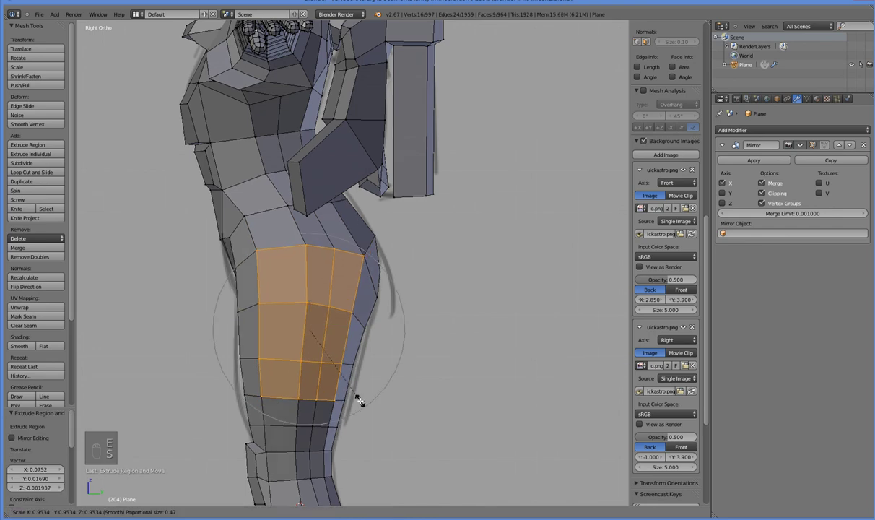
click(359, 402)
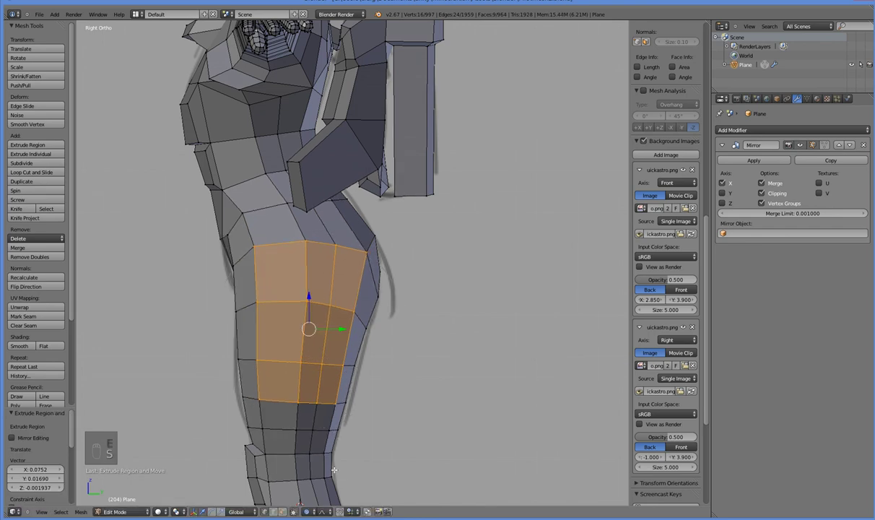
key(s)
click(401, 420)
Step: Shift the extruded thigh patch slightly outward along X, and raise it about 0.034 along Z
middle_drag(401, 420, 320, 364)
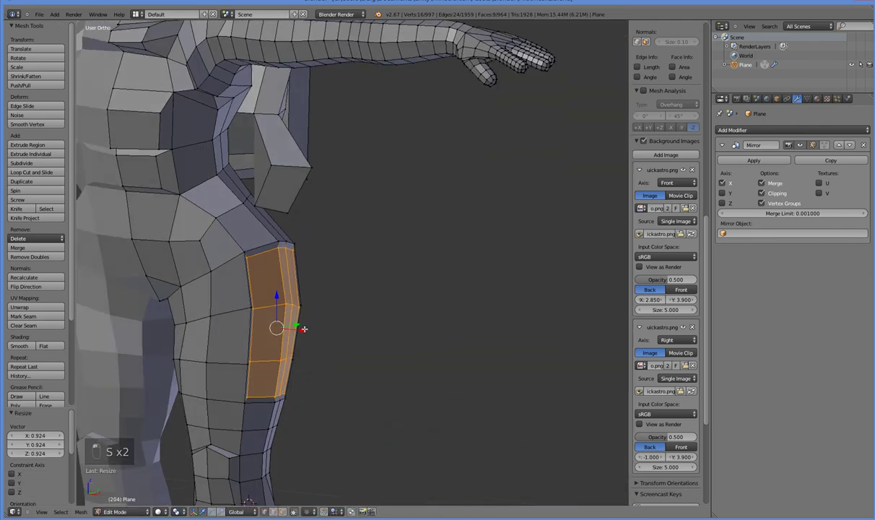
drag(304, 329, 311, 330)
drag(285, 299, 287, 290)
Step: Try to shift the two vertices at the thigh patch's lower front corner along Y, and undo the move
middle_drag(360, 355, 238, 388)
right_click(268, 379)
alt+right_click(278, 378)
right_click(252, 377)
shift+right_click(247, 387)
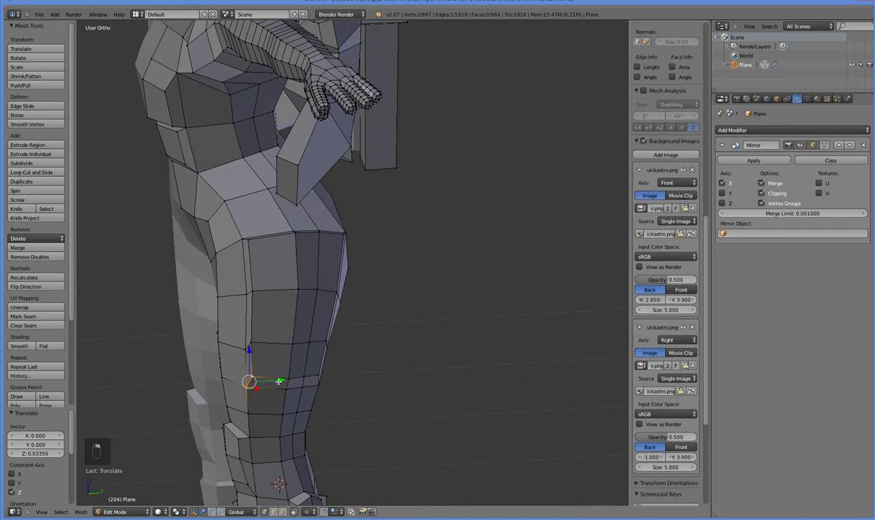
drag(278, 381, 296, 382)
key(ctrl+z)
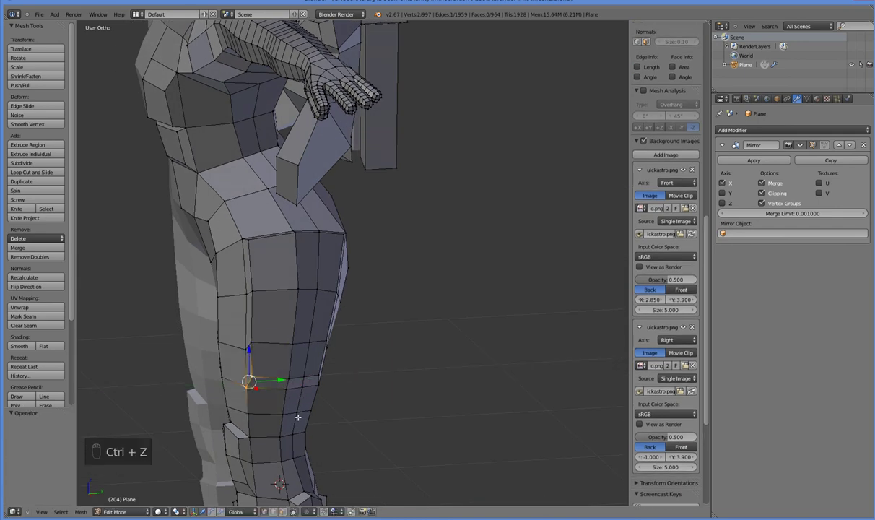
Step: Try selecting edge loops around the thigh patch, and undo back to the selection of its nine outer faces
mouse_move(298, 417)
middle_down()
mouse_move(282, 422)
mouse_move(290, 406)
mouse_move(299, 412)
middle_up()
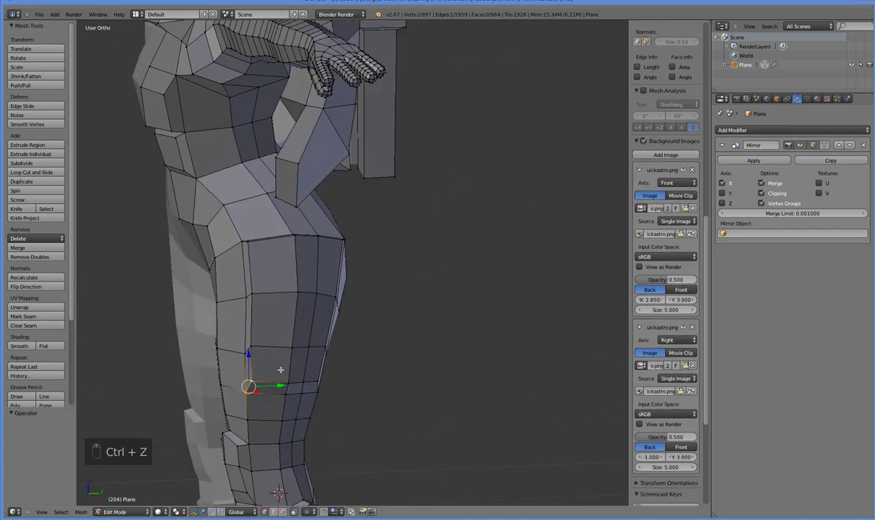
alt+right_click(248, 253)
alt+shift+right_click(279, 270)
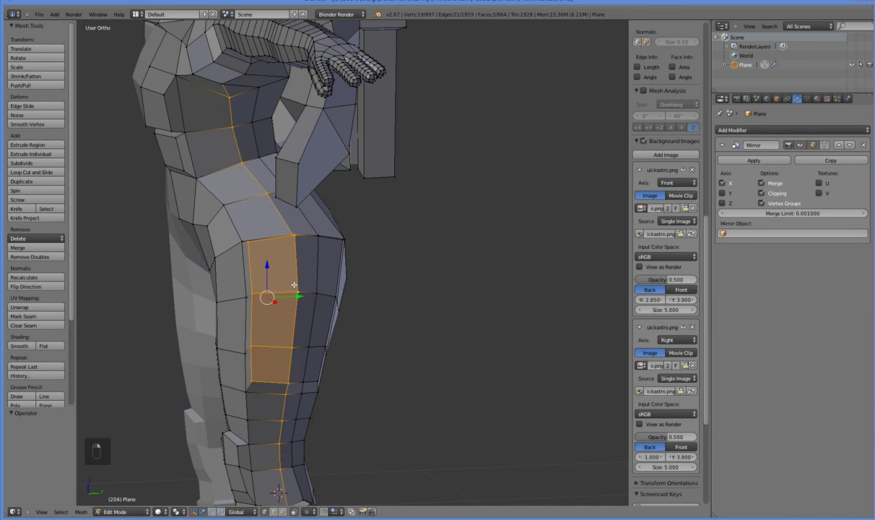
key(ctrl+z)
key(ctrl+z)
key(ctrl+z)
key(ctrl+z)
key(ctrl+z)
key(ctrl+z)
key(ctrl+z)
key(ctrl+z)
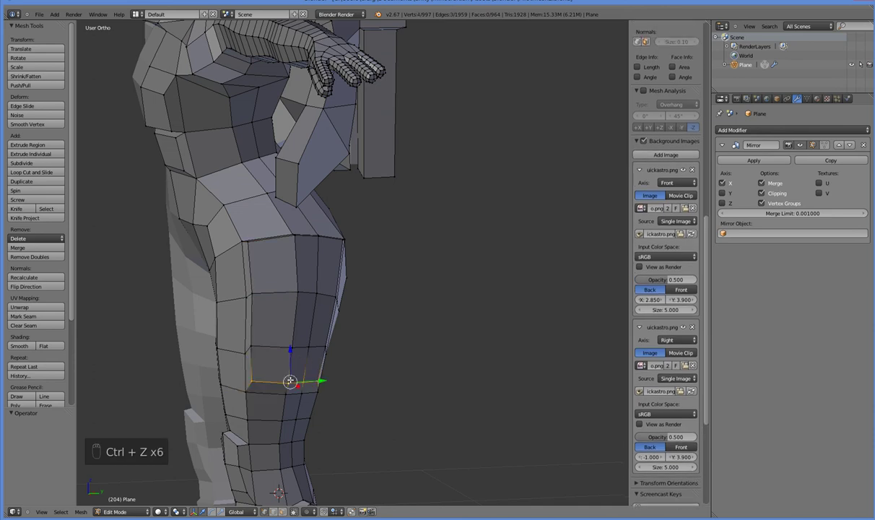
Step: Extrude the nine selected outer-thigh faces outward about 0.045, and scale them to 0.934
key(e)
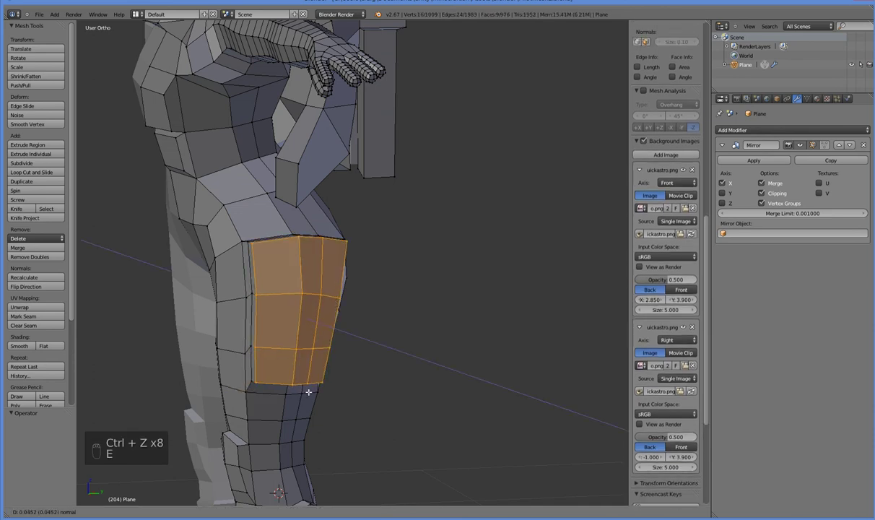
click(310, 397)
key(s)
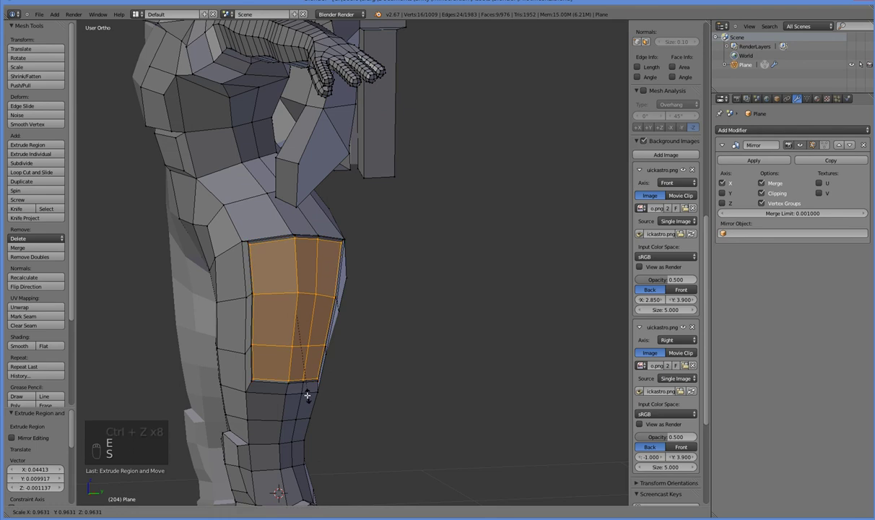
click(307, 396)
Step: Shift the extruded thigh patch outward about 0.047 along X
middle_drag(306, 396, 342, 343)
key(g)
key(x)
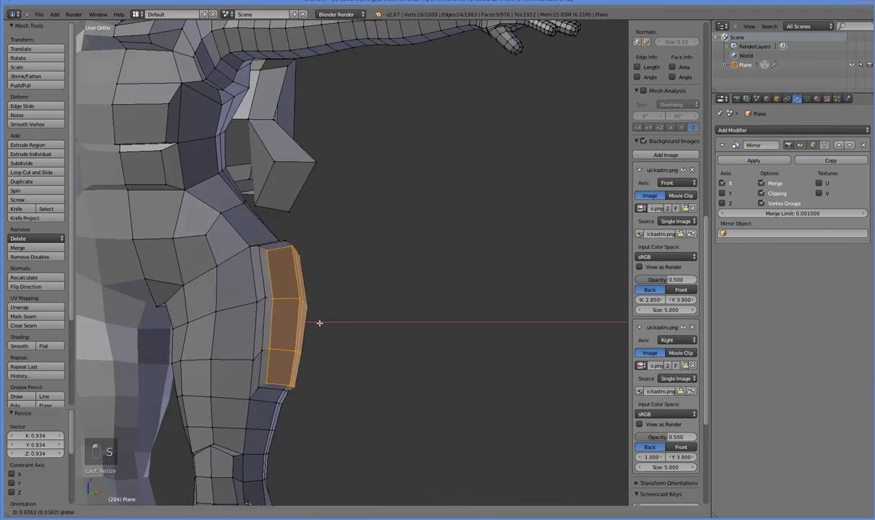
click(318, 322)
Step: Shift the two vertices at the thigh patch's lower front corner about 0.085 rearward along Y
middle_drag(318, 400, 295, 374)
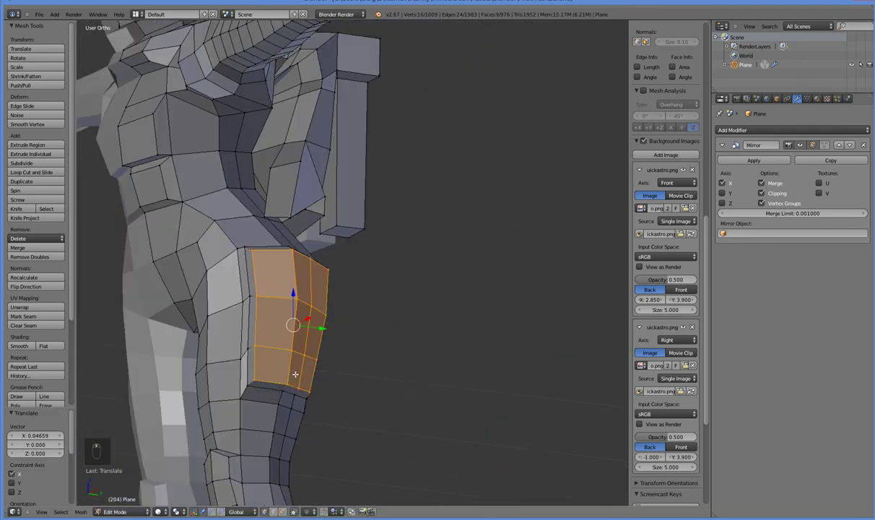
right_click(254, 382)
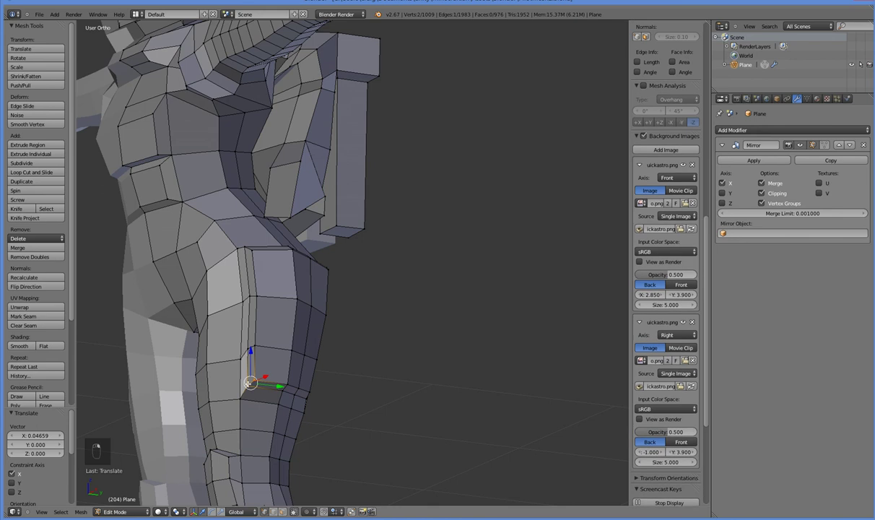
key(g)
key(y)
click(293, 386)
middle_drag(293, 386, 337, 395)
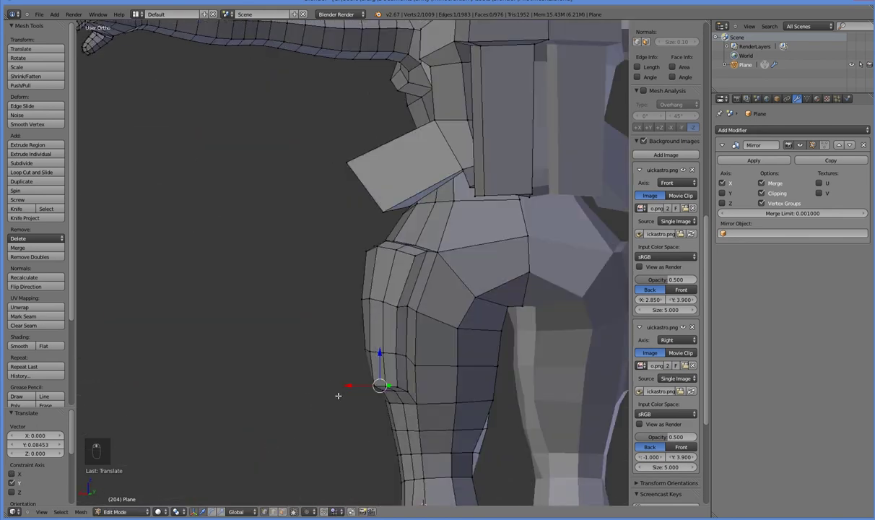
Step: Move the patch's two lower rear corner vertices about -0.005 along X, and forward along Y by about 0.037 and another 0.05
drag(349, 386, 345, 386)
middle_drag(397, 386, 490, 392)
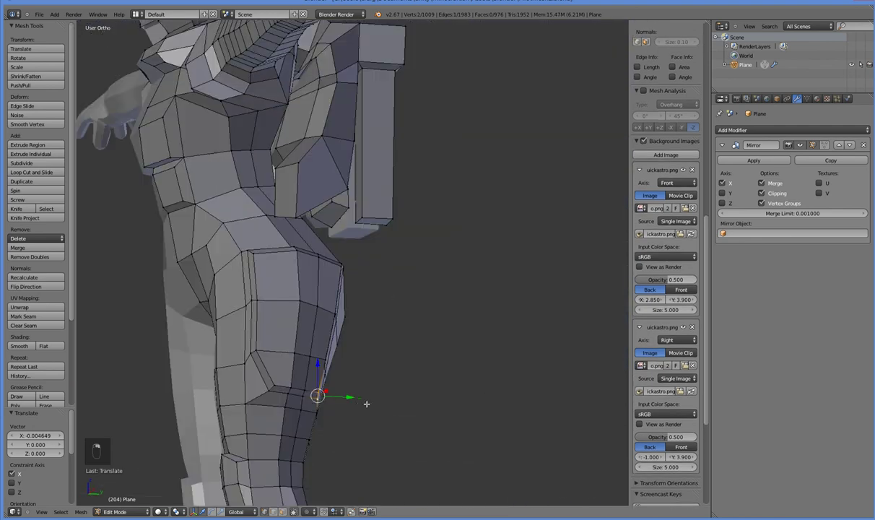
drag(353, 397, 348, 397)
click(345, 396)
middle_drag(345, 396, 223, 422)
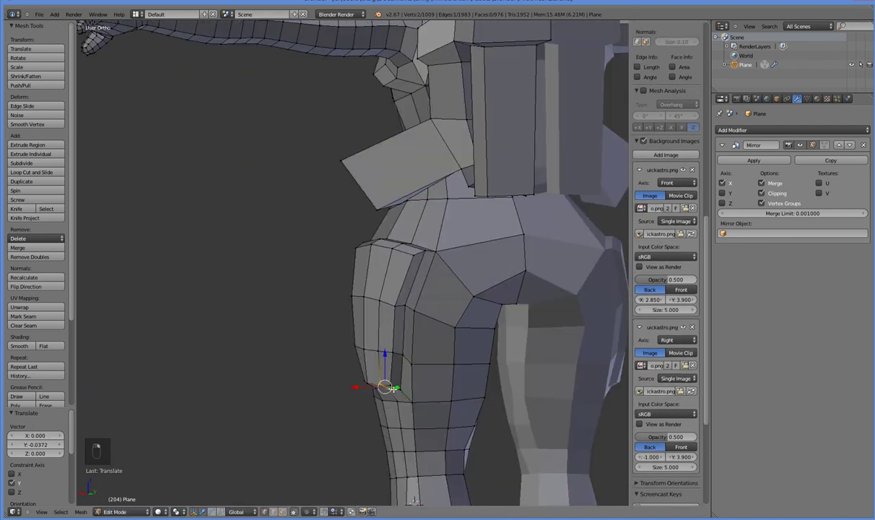
key(g)
key(y)
click(383, 396)
Step: Shift the two middle vertices of the patch's lower edge about 0.021 rearward along Y, and raise them slightly along Z
middle_drag(383, 396, 333, 372)
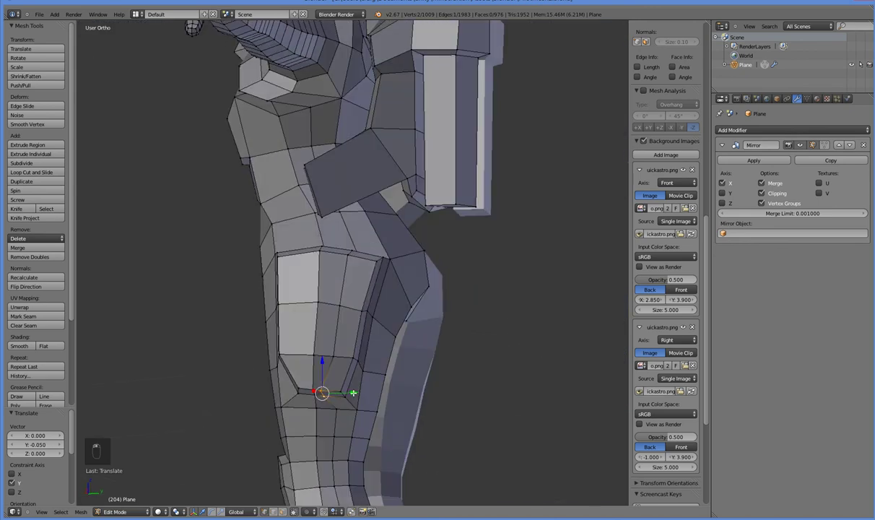
key(g)
key(y)
click(332, 377)
key(g)
key(z)
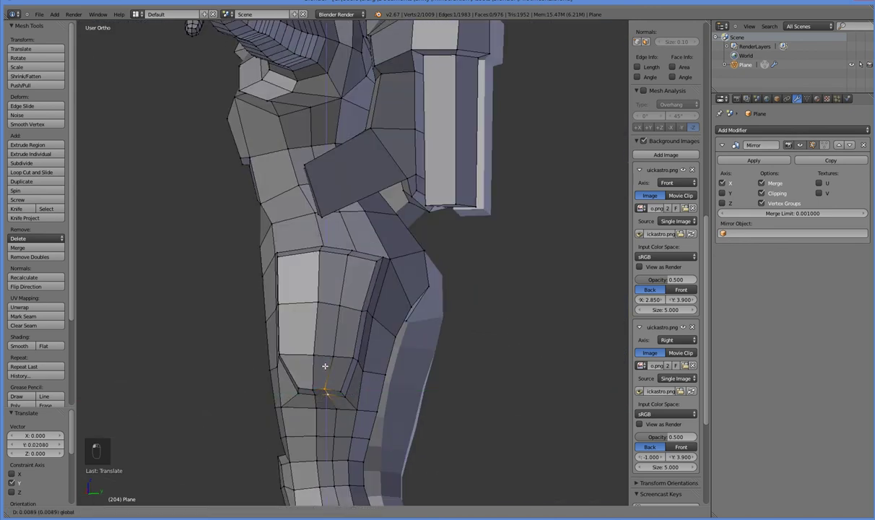
click(324, 365)
Step: Raise the patch's two lower rear corner vertices about 0.051 along Z, and its two lower front corner vertices about 0.029
right_click(341, 391)
shift+right_click(345, 396)
drag(342, 362, 345, 352)
mouse_move(303, 401)
middle_down()
mouse_move(334, 413)
mouse_move(311, 401)
middle_up()
right_click(305, 393)
shift+right_click(304, 388)
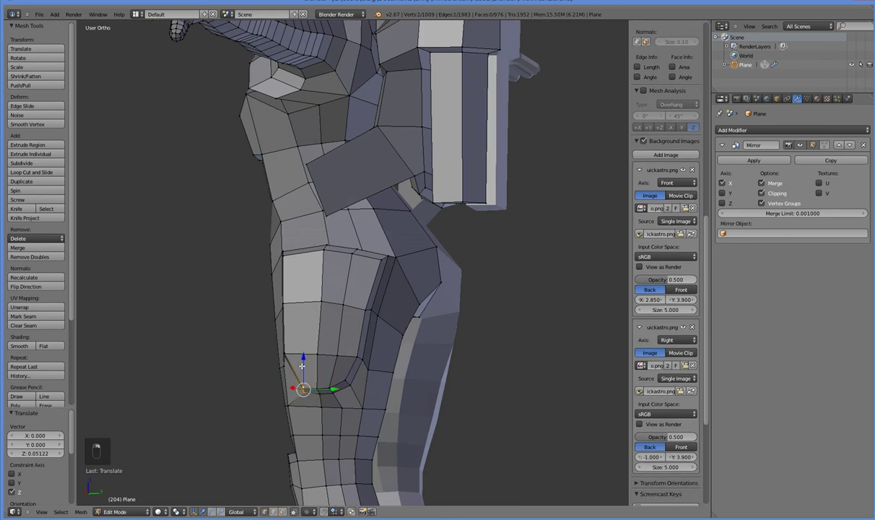
drag(302, 362, 301, 356)
Step: Shift the single vertex at the middle of the patch's lower edge about -0.011 along X
middle_drag(335, 414, 356, 400)
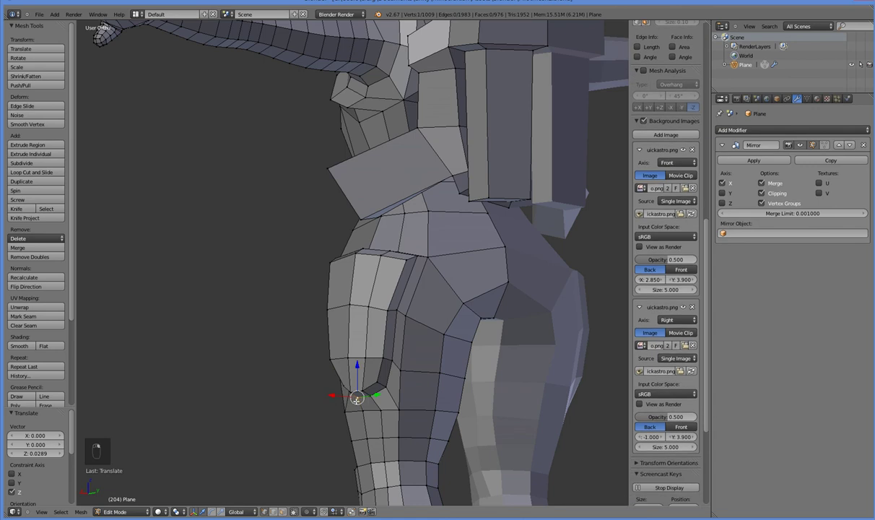
drag(334, 398, 337, 396)
middle_drag(337, 396, 389, 431)
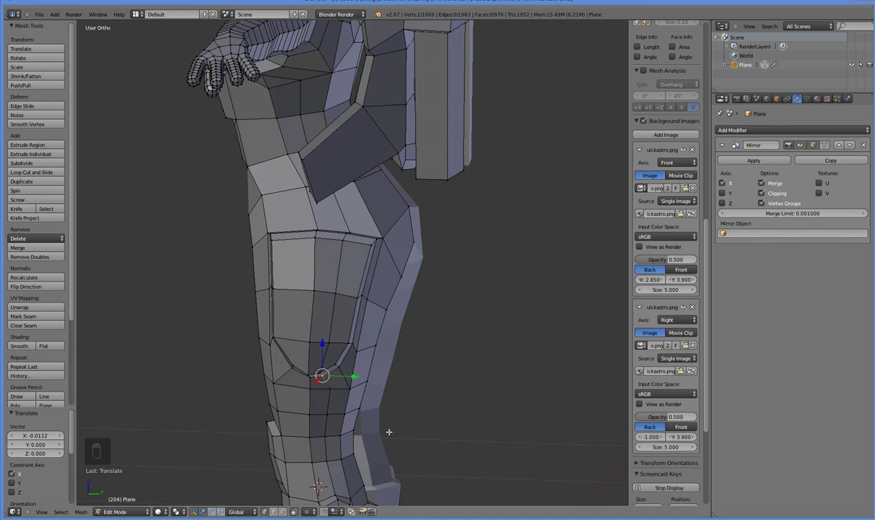
Step: In the right side view, shift the patch's two upper rear corner vertices about 0.038 forward along Y
key(KP_1)
key(KP_3)
key(z)
key(z)
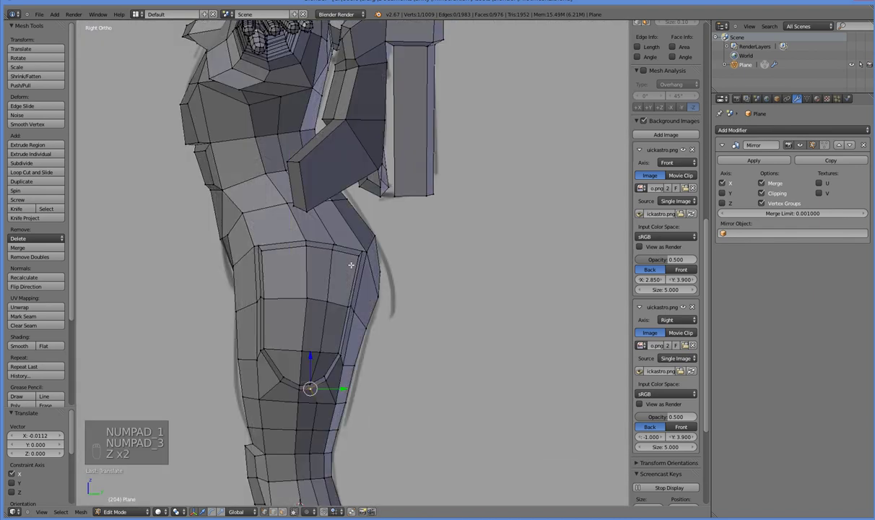
shift+right_click(362, 251)
mouse_move(360, 230)
mouse_down()
mouse_move(360, 240)
mouse_move(351, 231)
mouse_up()
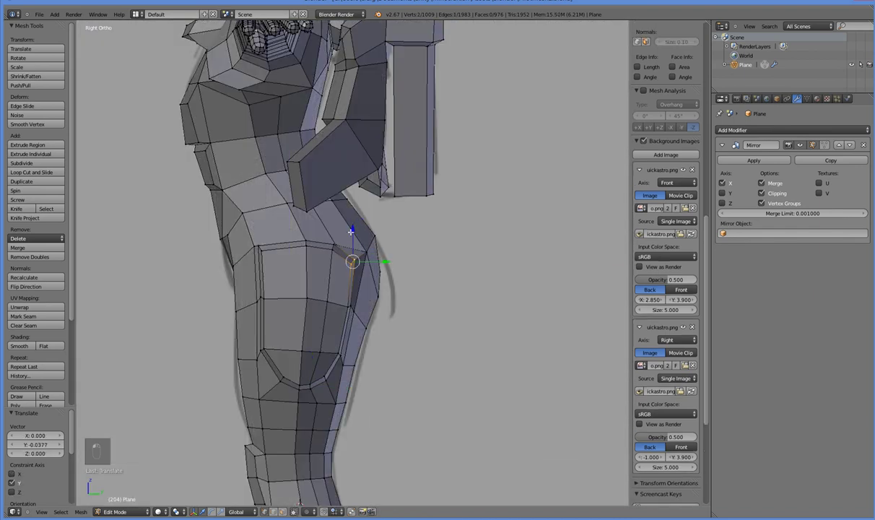
Step: Lower the inner vertex pairs along the thigh patch's top edge, between its two upper corners
right_click(335, 246)
drag(333, 216, 299, 249)
right_click(308, 241)
shift+right_click(309, 239)
Step: Shift the patch's upper front corner vertices about 0.055 rearward along Y, and readjust their height against the reference
right_click(260, 249)
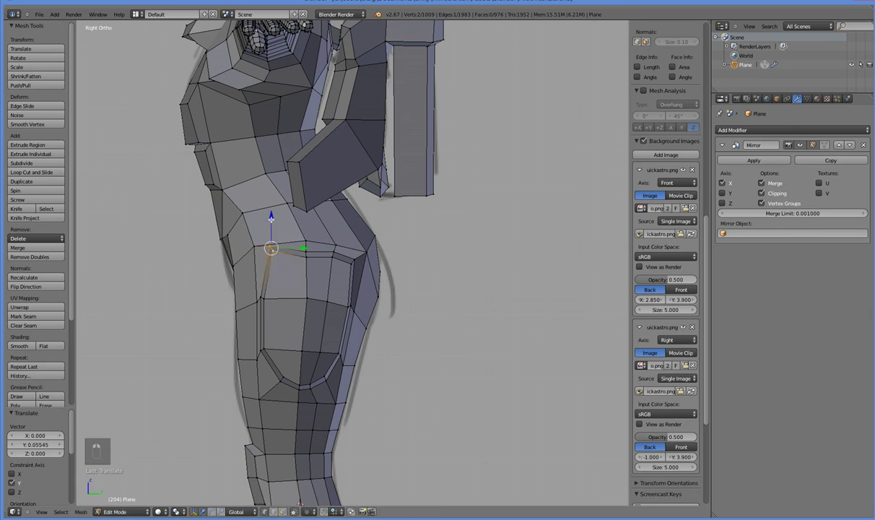
drag(271, 217, 271, 239)
key(z)
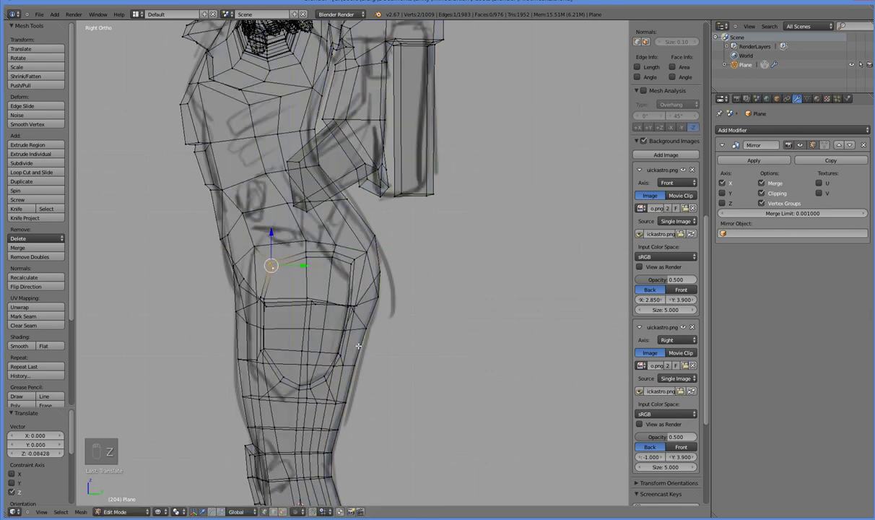
key(z)
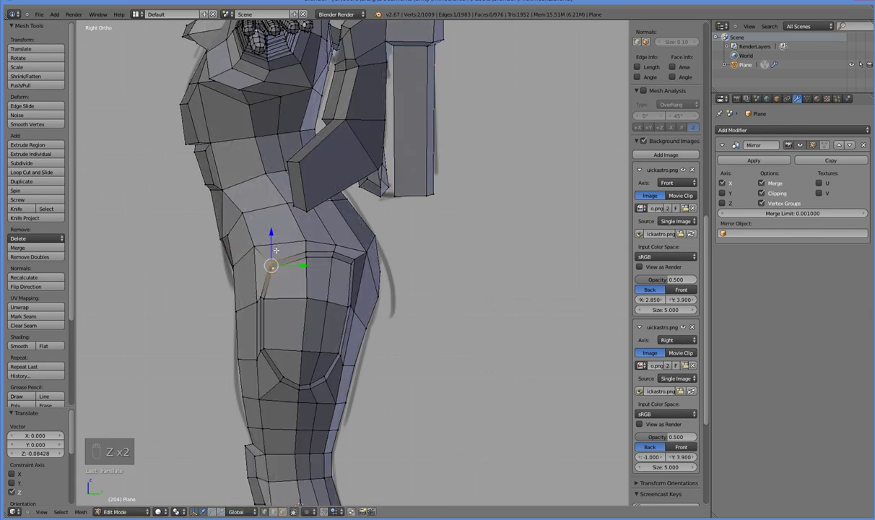
drag(271, 234, 273, 220)
Step: Raise the middle vertex pair on the patch's top edge, and lower the pair behind it about 0.031 along Z
drag(306, 250, 338, 240)
right_click(307, 255)
shift+right_click(307, 255)
right_click(332, 250)
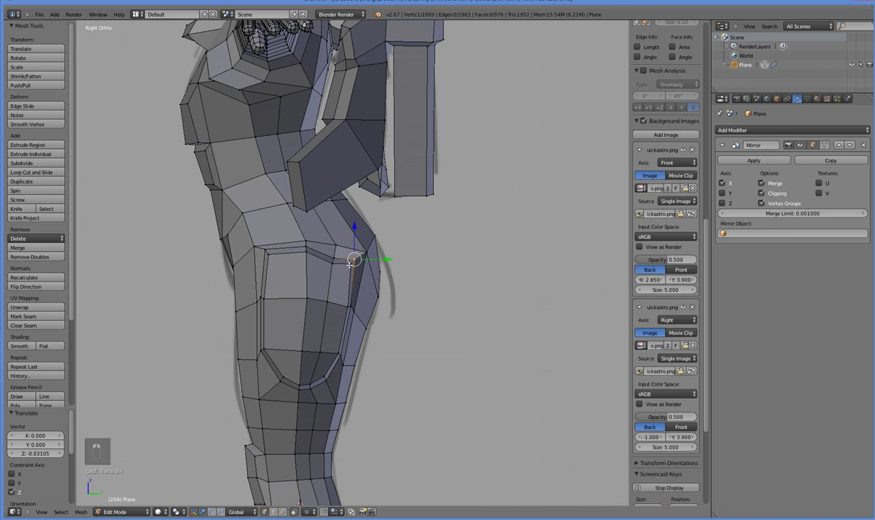
Step: Lower the patch's upper rear corner vertices about 0.075 along Z, and check the outline against the reference in wireframe
key(g)
key(z)
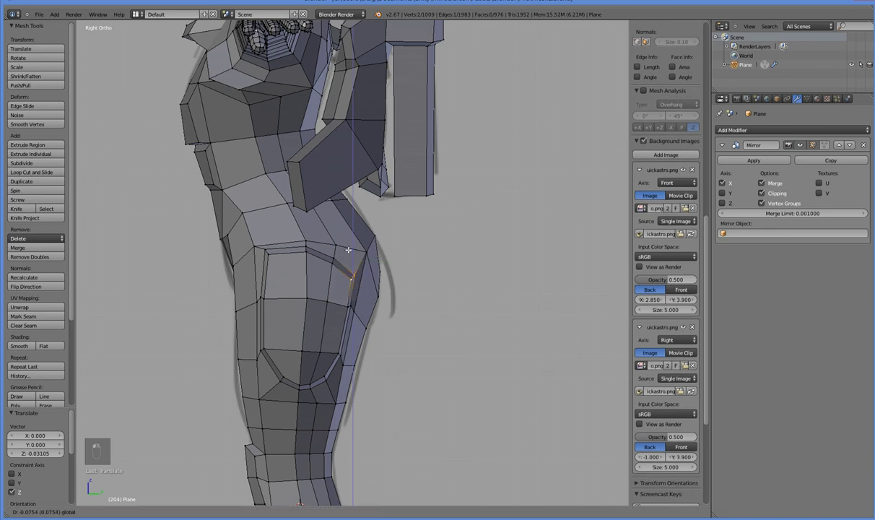
click(348, 250)
key(z)
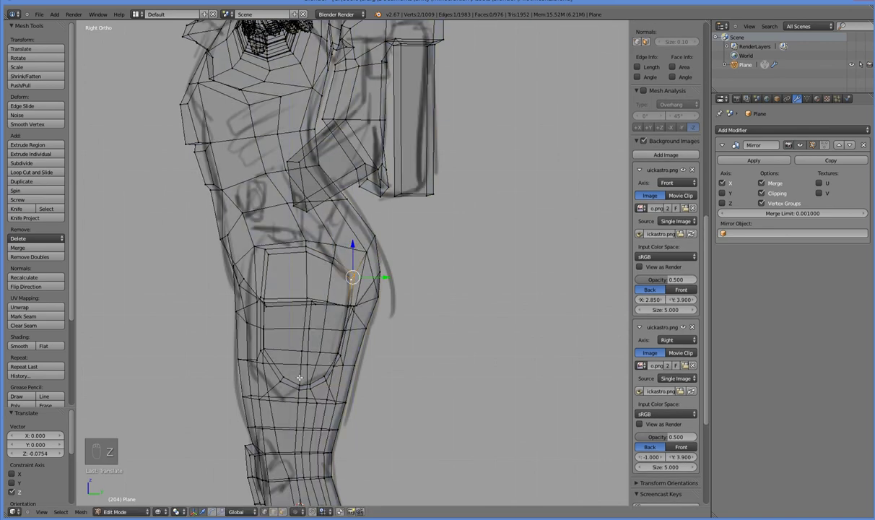
key(z)
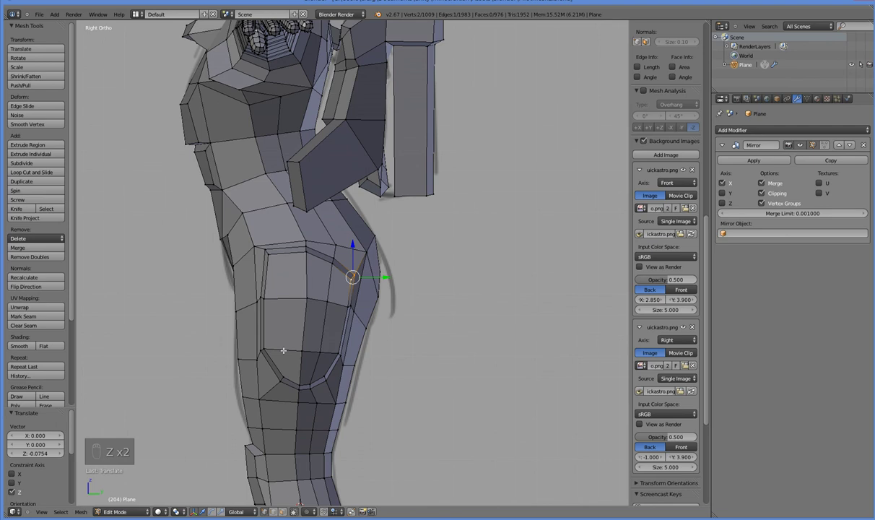
Step: Shift the two central vertices on the patch's outer surface about 0.056 forward along Y, and raise them about 0.011
middle_drag(265, 402, 277, 387)
right_click(308, 348)
shift+right_click(312, 296)
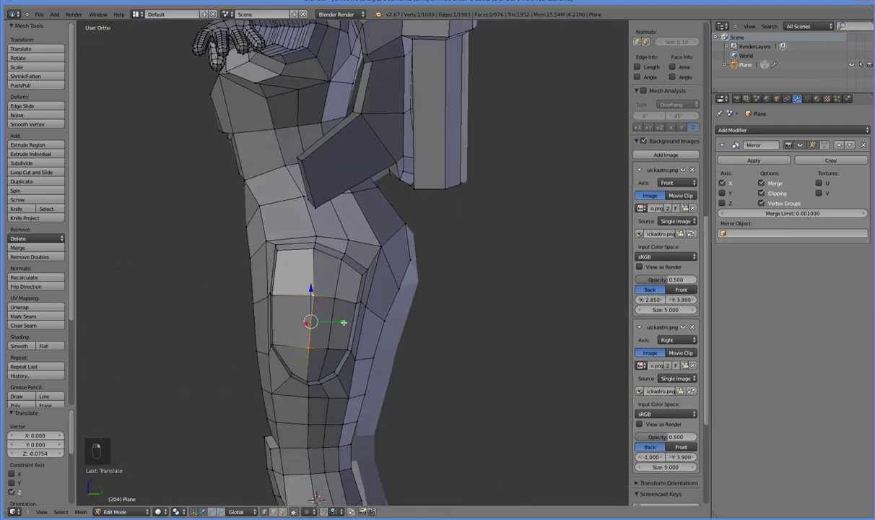
drag(344, 322, 330, 321)
click(331, 319)
key(g)
key(z)
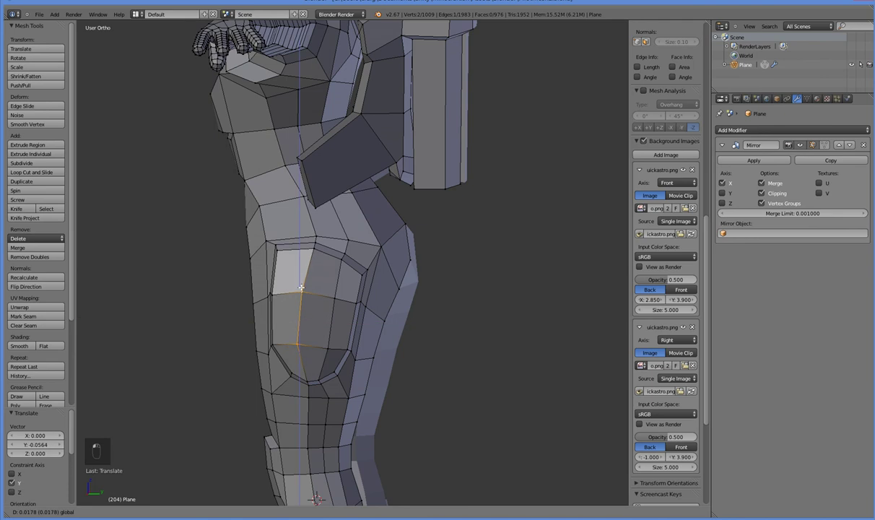
click(301, 289)
Step: Shift the middle vertex pair on the patch's top edge about 0.036 forward along Y
right_click(313, 245)
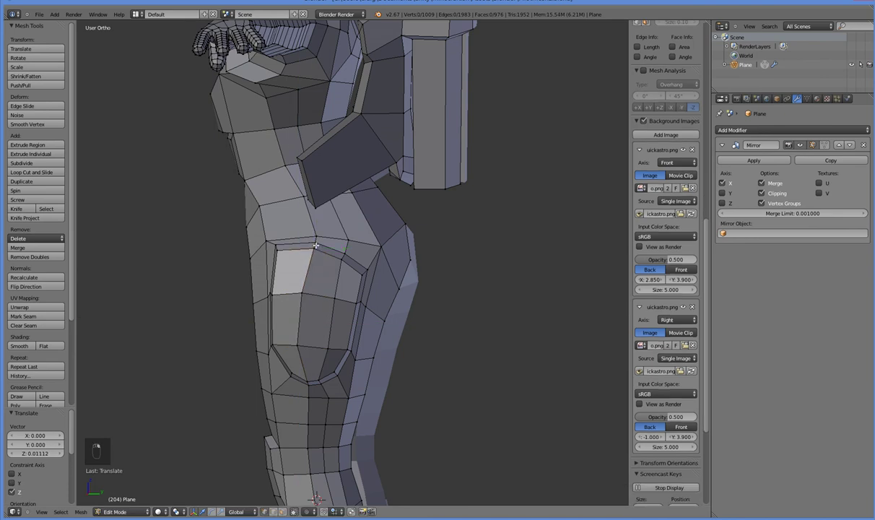
key(g)
key(y)
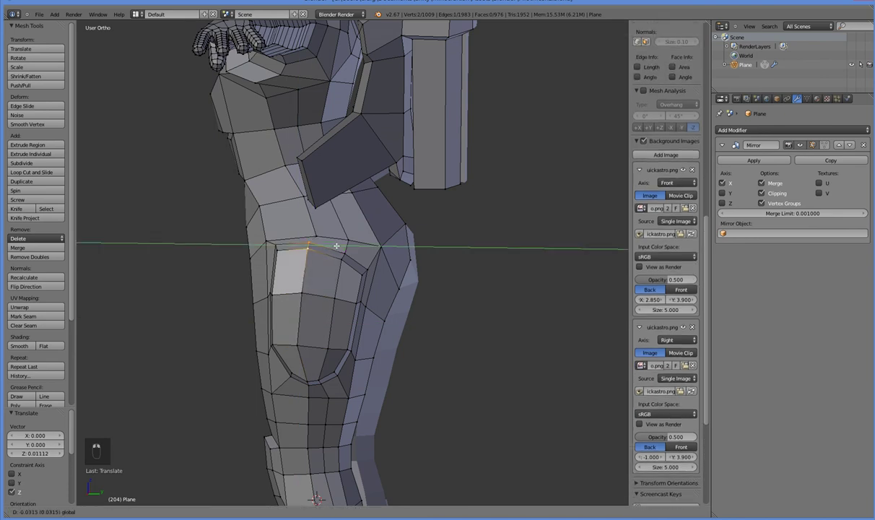
click(339, 254)
middle_drag(345, 326, 328, 348)
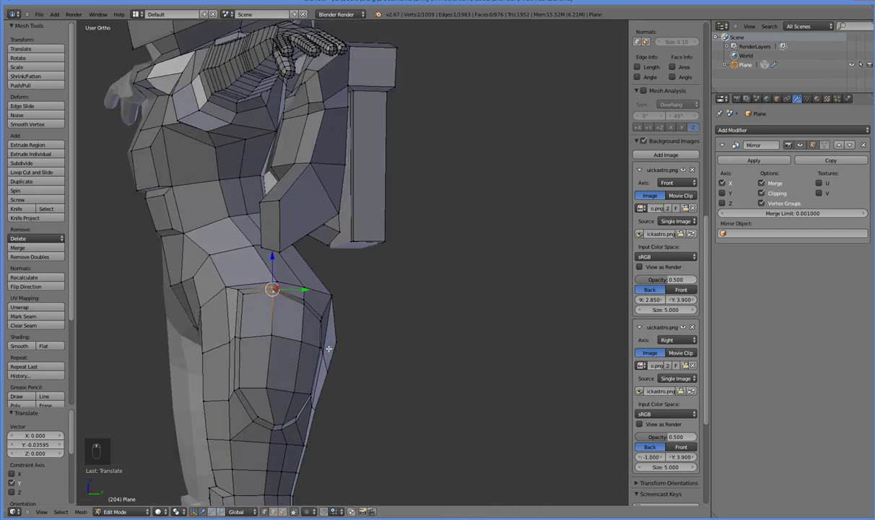
Step: Shift the front end face of the angular block above the hip about 0.185 rearward along Y
right_click(281, 252)
shift+right_click(279, 201)
shift+right_click(261, 201)
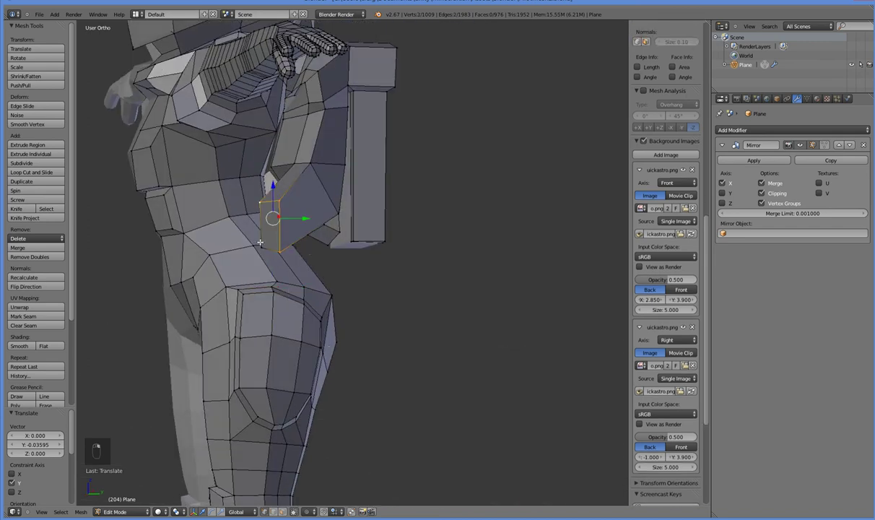
shift+right_click(260, 246)
drag(305, 228, 315, 229)
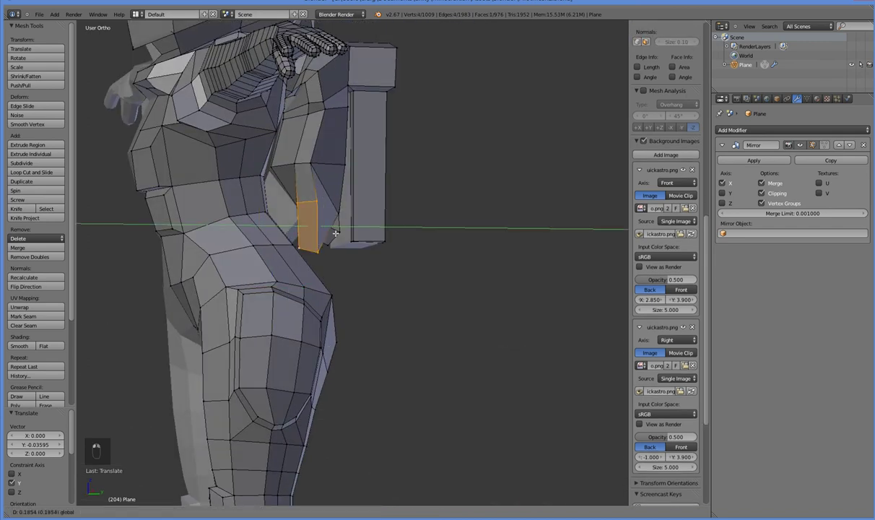
click(332, 234)
Step: Delete the end face of the block above the hip, and the narrow rim face at the rear of the patch's top edge
middle_drag(332, 235, 344, 315)
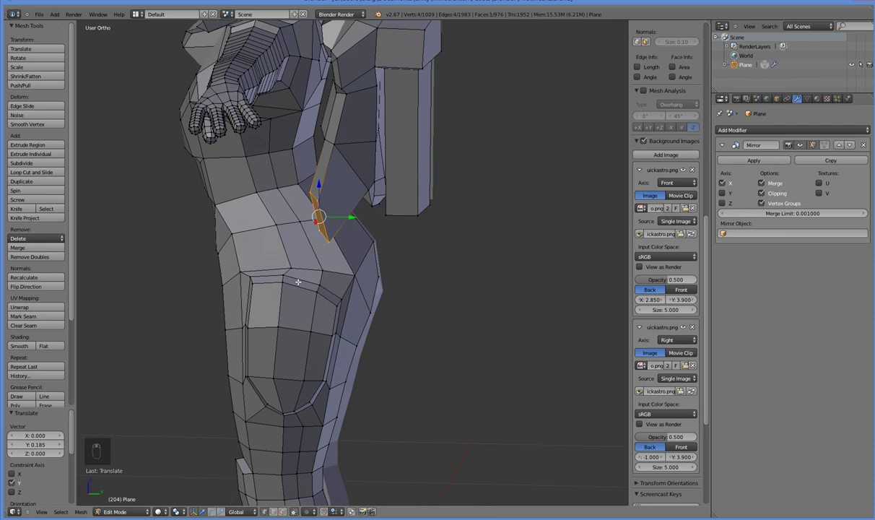
key(x)
click(301, 312)
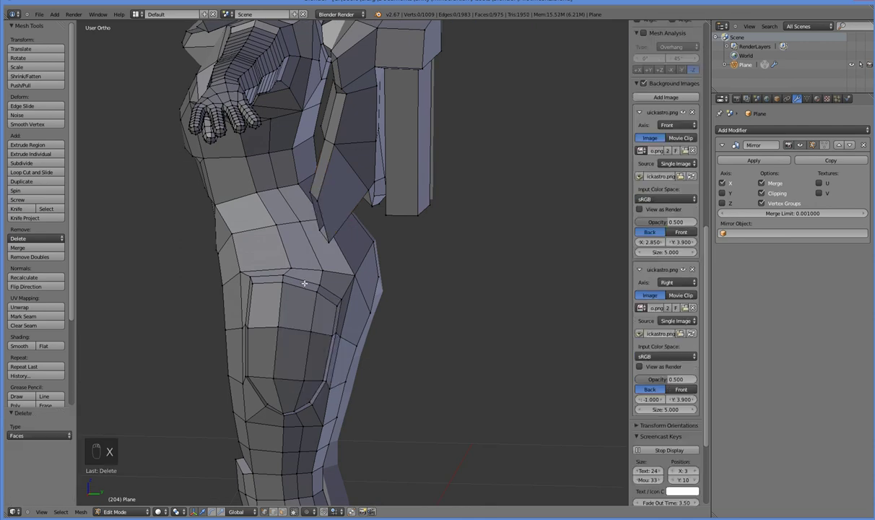
right_click(283, 278)
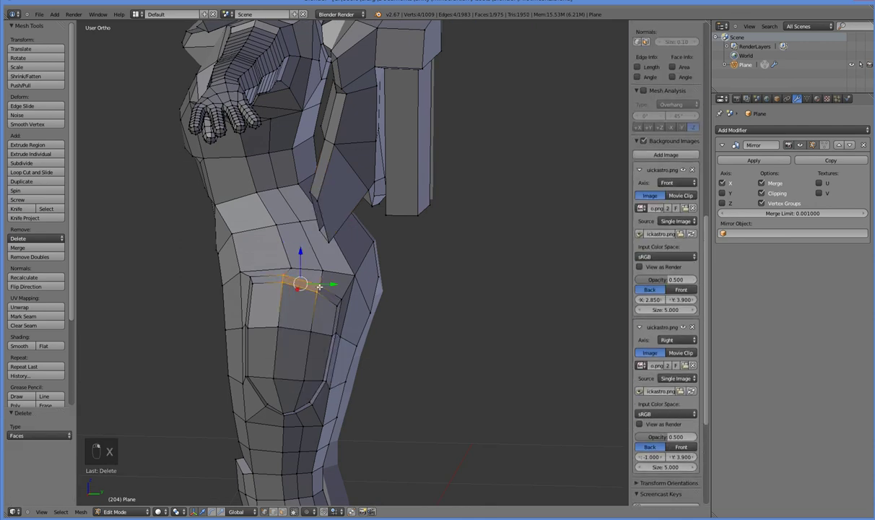
key(x)
click(319, 287)
middle_drag(319, 287, 323, 250)
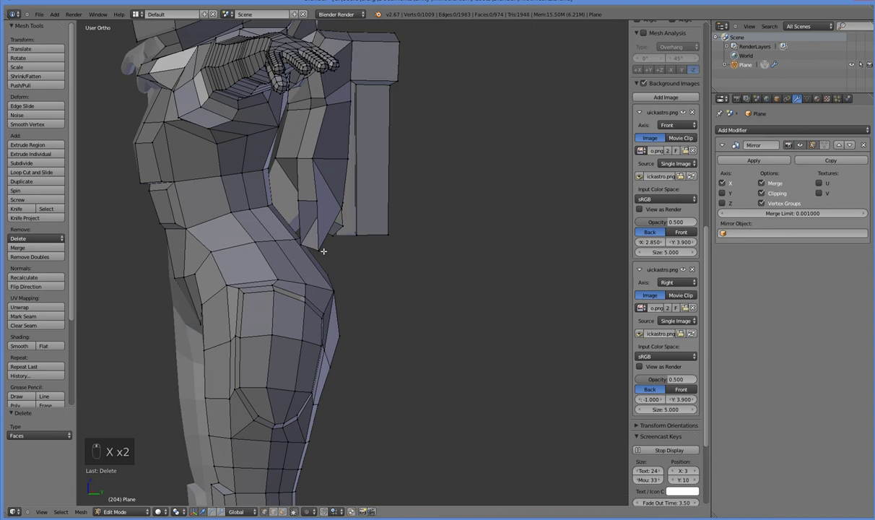
Step: Fill faces between the middle edge of the thigh patch's top rim and the open end of the block above the hip
right_click(300, 231)
click(274, 511)
middle_drag(426, 332, 407, 350)
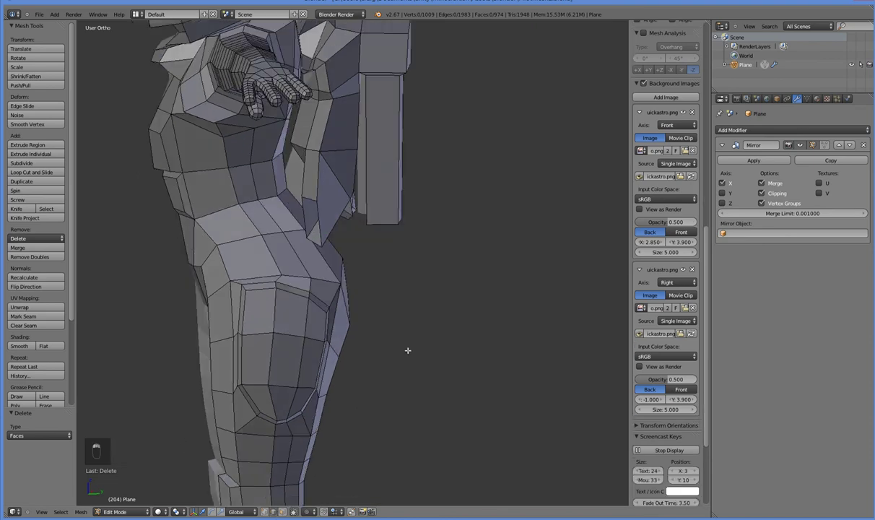
right_click(309, 231)
middle_drag(307, 221, 304, 284)
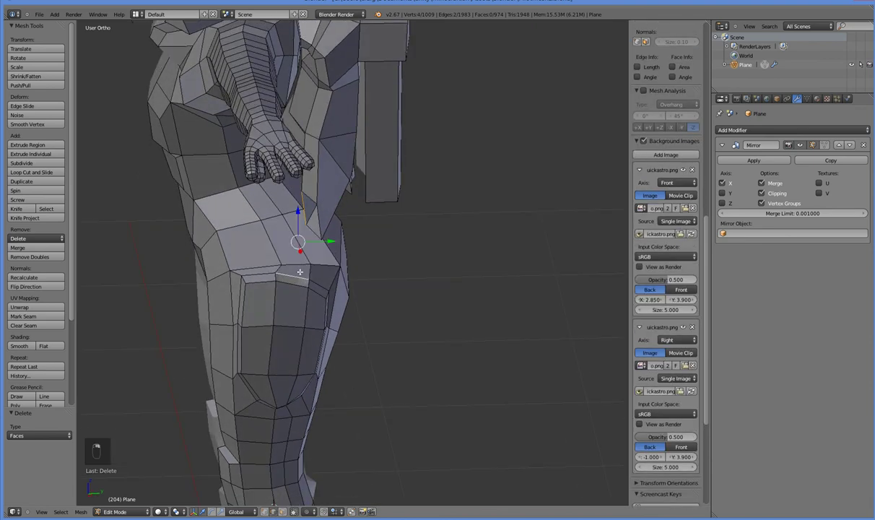
key(f)
right_click(308, 233)
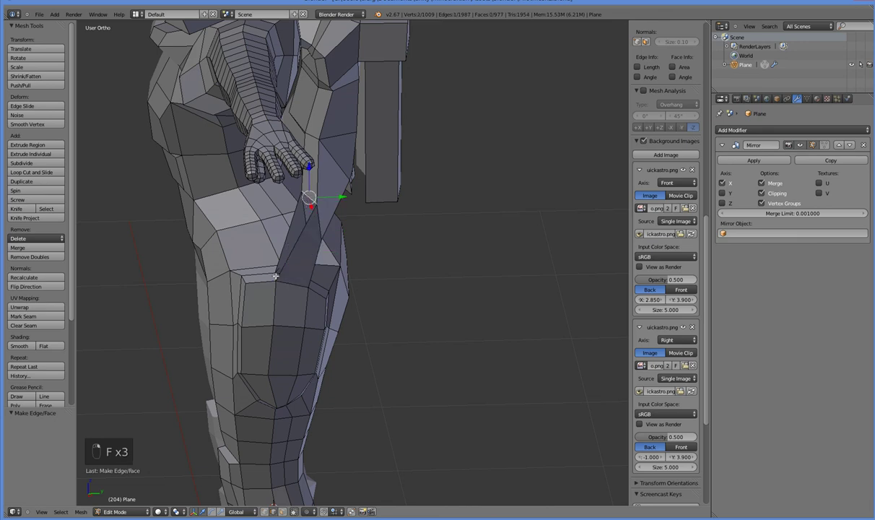
middle_drag(294, 300, 320, 204)
right_click(311, 206)
middle_drag(342, 277, 265, 454)
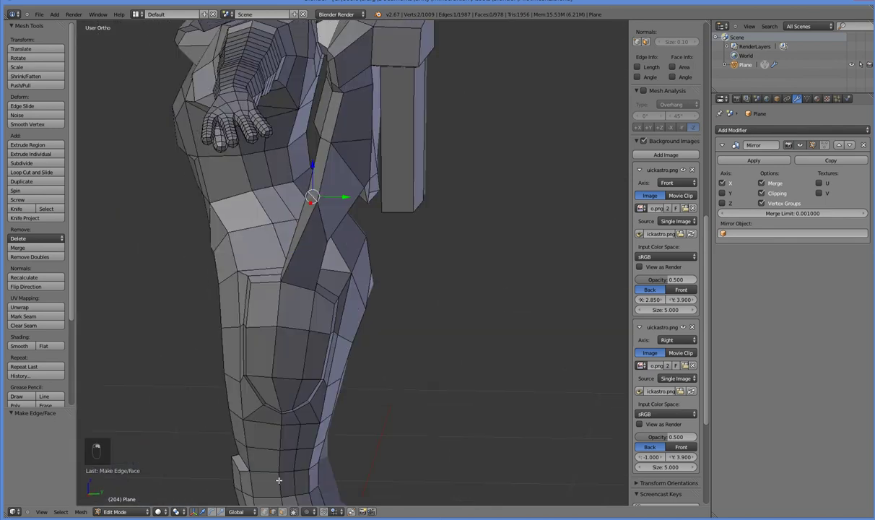
Step: Pull the vertices where the bridging faces meet the hip block inward along X, by about 0.123 and about 0.128
middle_drag(277, 416, 336, 209)
key(g)
key(x)
click(322, 205)
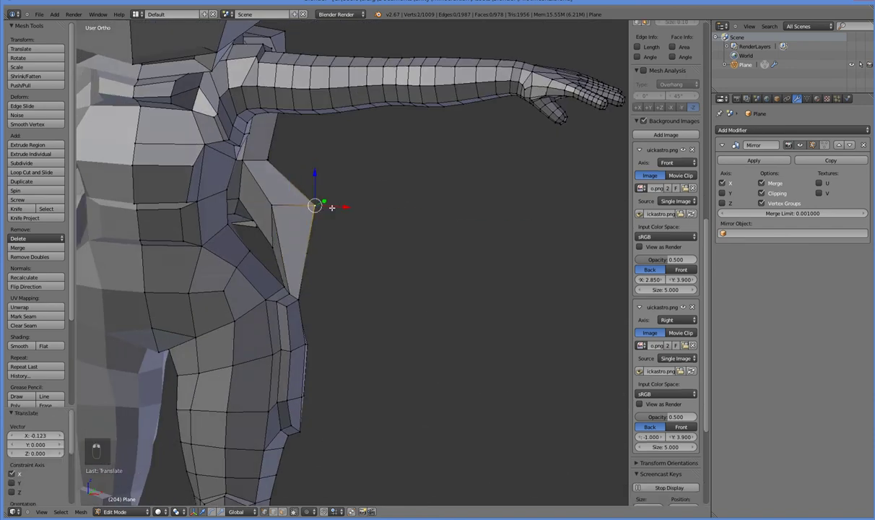
key(g)
key(x)
click(309, 208)
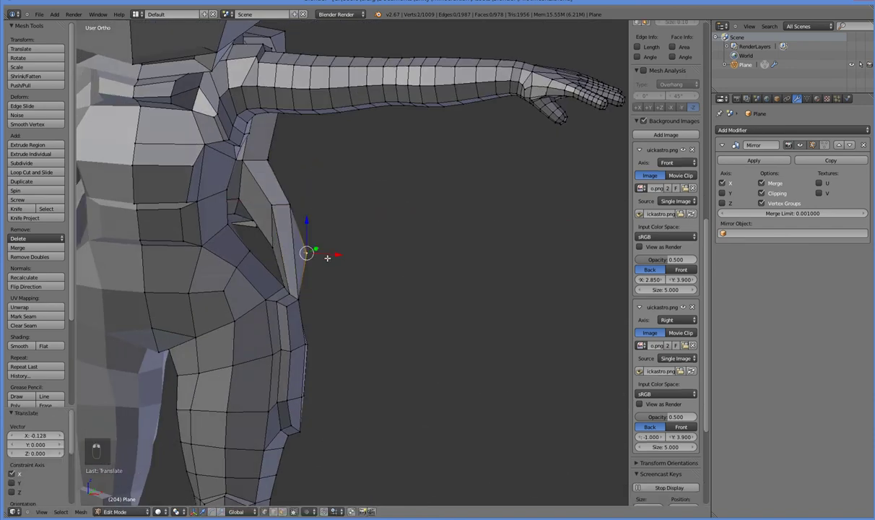
Step: Shift the junction edge between bridging faces and hip block about 0.126 forward along Y, and lower it about 0.153
key(g)
key(x)
click(342, 275)
middle_drag(342, 275, 332, 328)
shift+right_click(354, 271)
key(g)
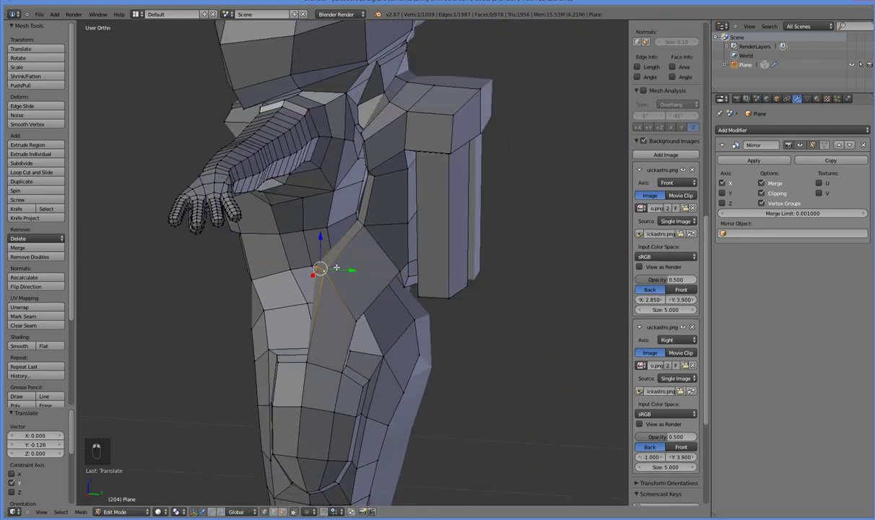
key(z)
click(348, 298)
Step: Shift the junction forward along Y in two moves of about 0.041 and about 0.039
key(g)
key(y)
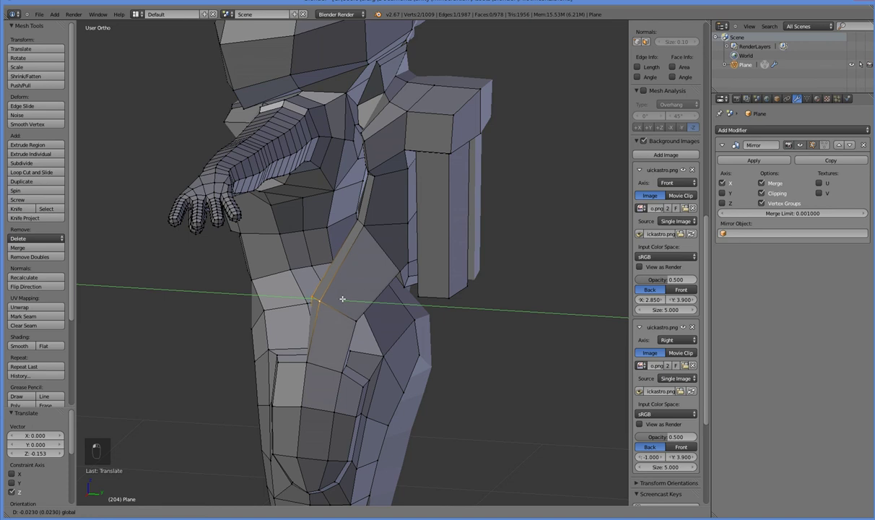
click(308, 268)
right_click(342, 302)
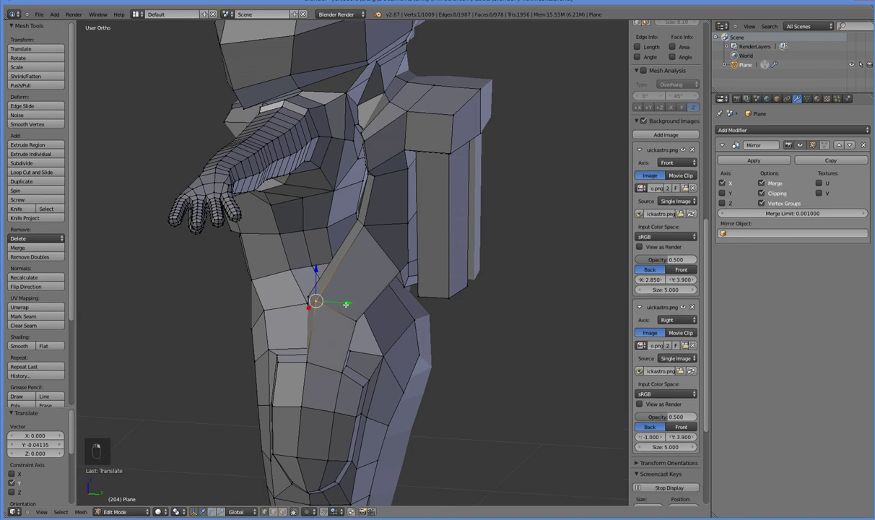
key(g)
key(y)
Step: Shift the junction's rear vertex about 0.09 forward along Y and about 0.057 inward along X
middle_drag(358, 325, 321, 316)
scroll(320, 315, up, 3)
middle_drag(353, 350, 356, 322)
key(g)
key(y)
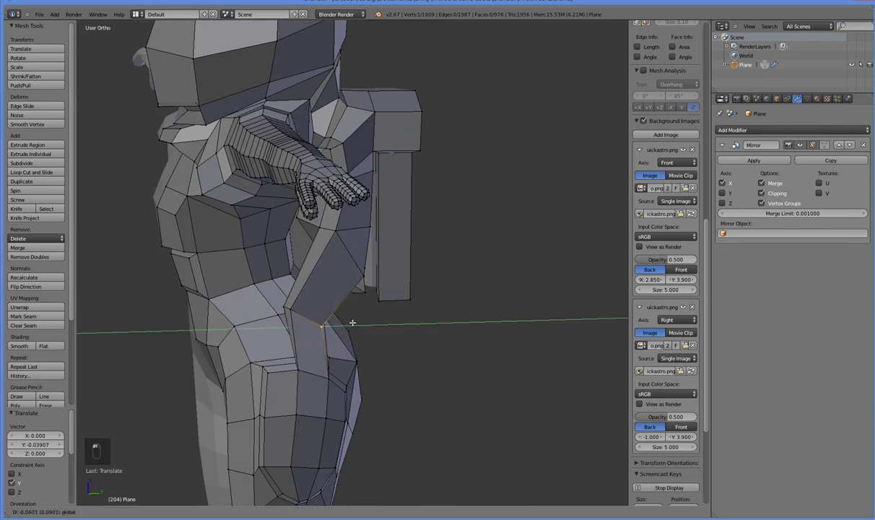
click(352, 322)
middle_drag(381, 358, 307, 329)
click(364, 320)
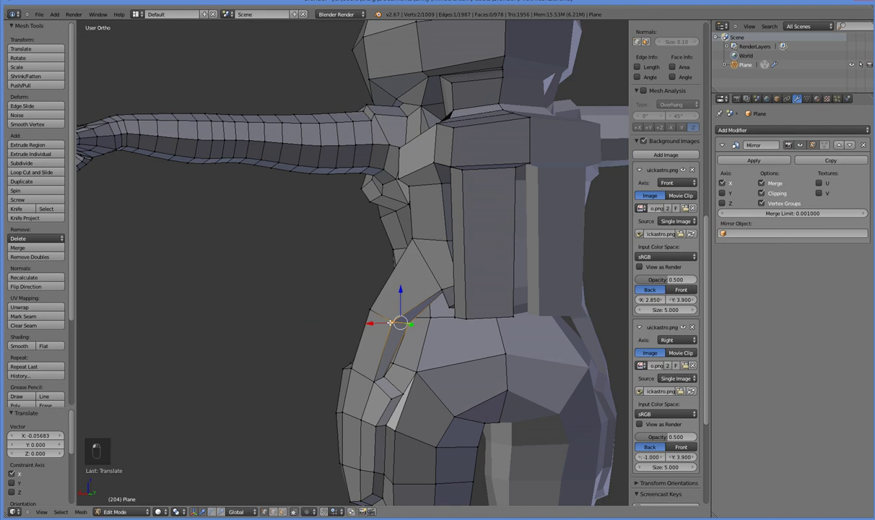
Step: Shift both outer vertices of the junction between thigh strip and hip block about 0.043 inward along X
right_click(390, 323)
shift+right_click(365, 309)
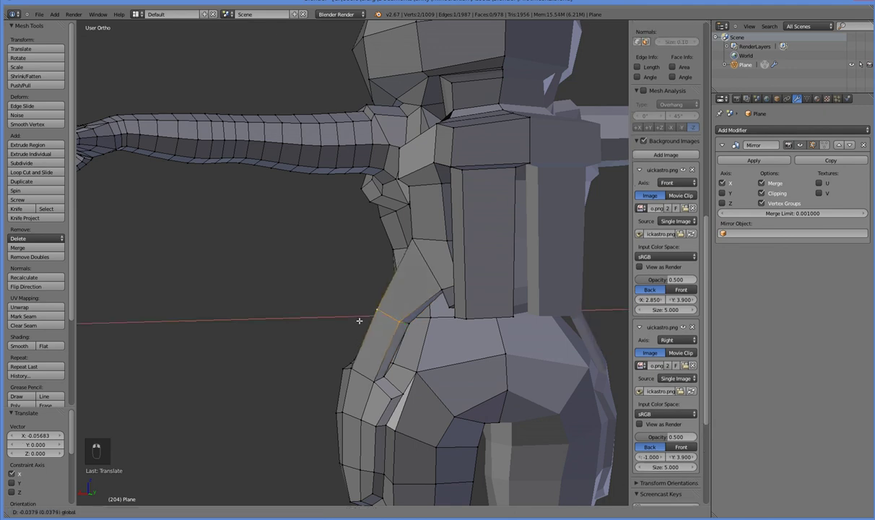
click(359, 320)
middle_drag(359, 320, 444, 316)
middle_drag(262, 244, 359, 308)
Step: Cut a centred edge loop through the block just above the junction, and shift it about 0.084 forward along Y
key(ctrl+r)
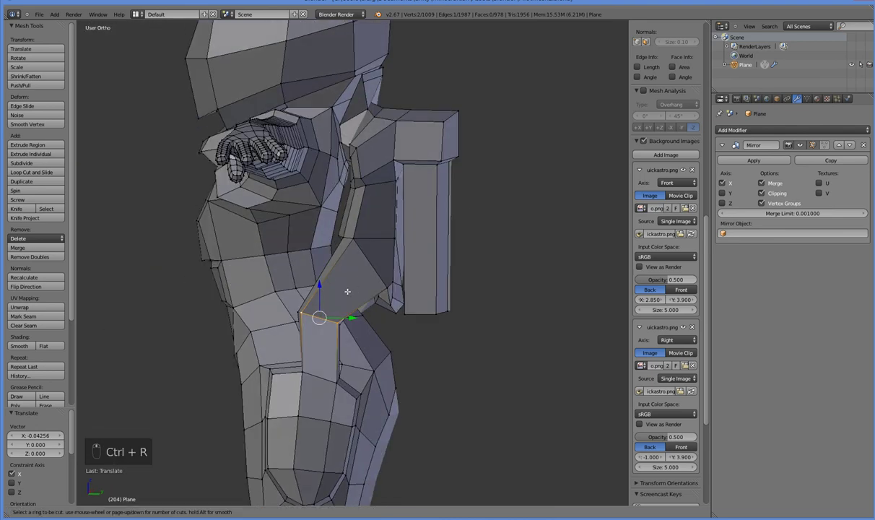
click(322, 276)
right_click(321, 276)
drag(371, 290, 353, 286)
middle_drag(354, 293, 351, 337)
key(ctrl+z)
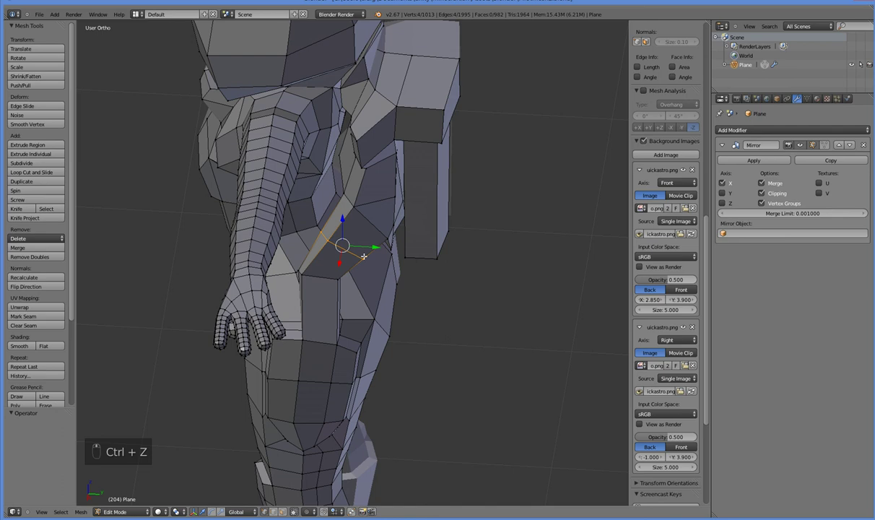
drag(375, 247, 357, 249)
Step: Raise the new loop's rear lower corner about 0.024 and shift it about 0.028 forward along Y
middle_drag(356, 269, 231, 315)
right_click(336, 301)
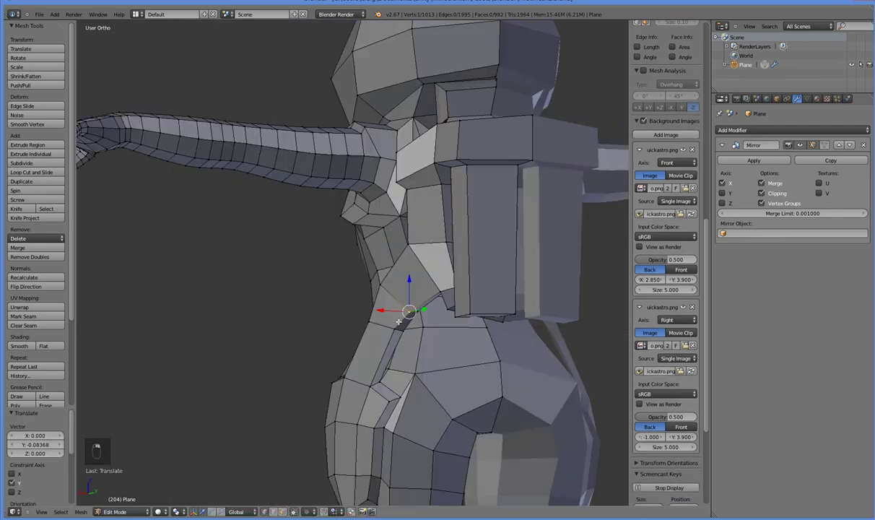
shift+right_click(399, 301)
middle_drag(307, 310, 387, 309)
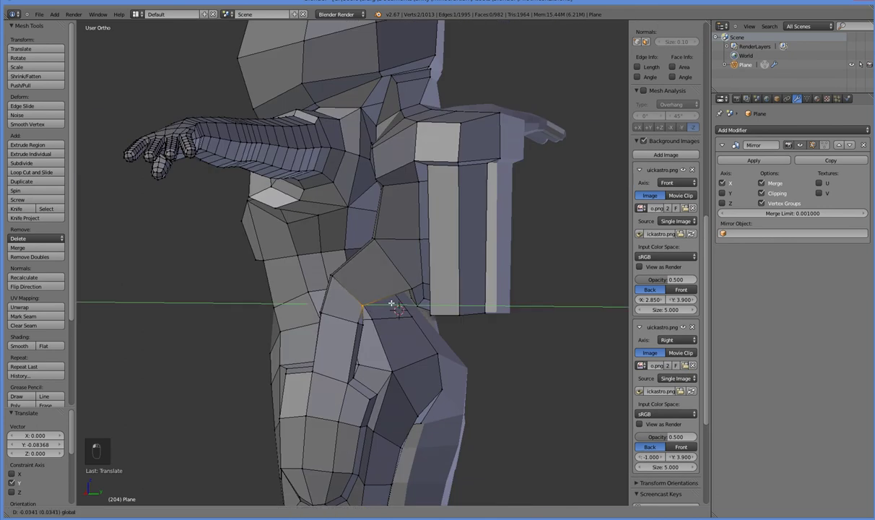
click(363, 271)
middle_drag(363, 271, 406, 352)
right_click(359, 307)
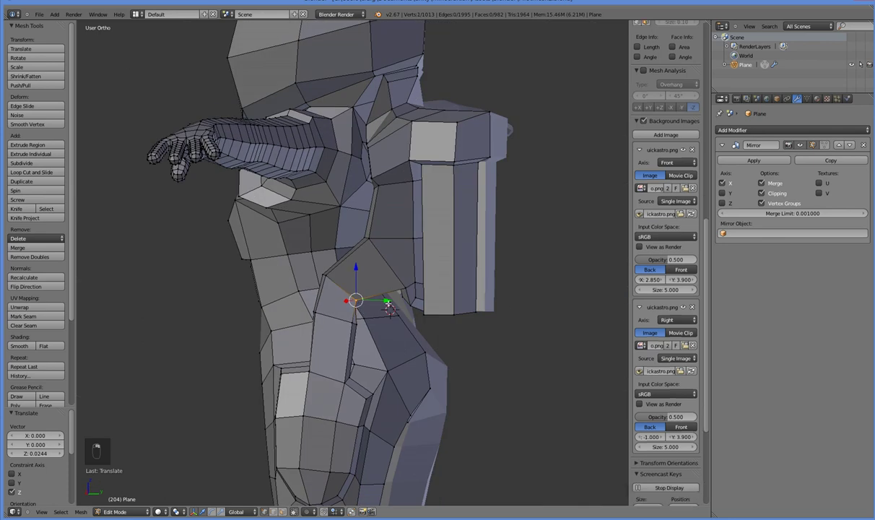
click(380, 300)
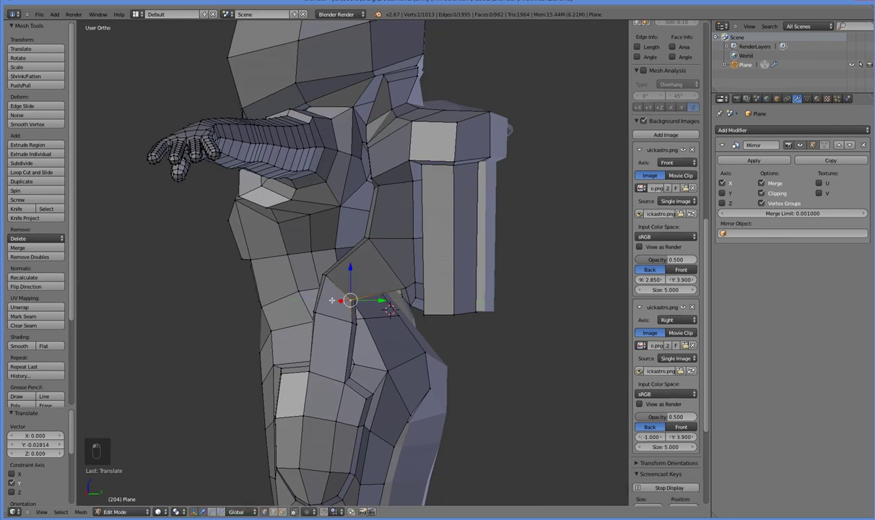
Step: Lower the upper vertex pair of the block, beside the backpack, by about 0.089
middle_drag(379, 300, 433, 303)
middle_drag(332, 268, 412, 307)
shift+right_click(308, 242)
drag(318, 219, 319, 226)
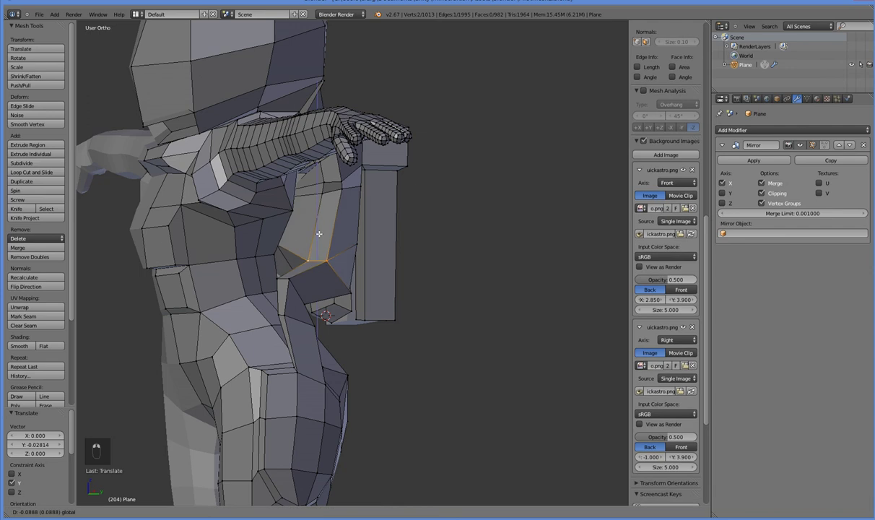
click(319, 233)
middle_drag(318, 233, 337, 362)
Step: Extrude the four strip faces running from the hip block down the outer thigh, and scale them to 0.948
scroll(314, 317, down, 2)
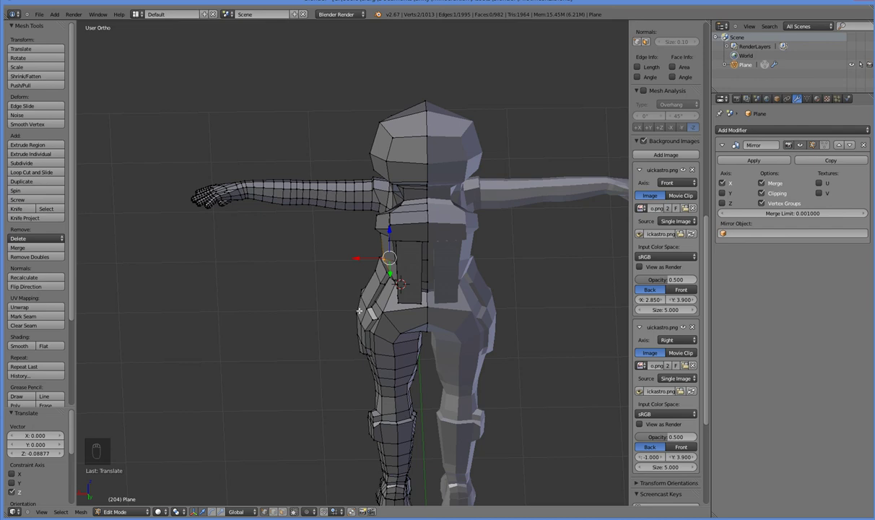
middle_drag(366, 259, 310, 312)
scroll(374, 294, up, 4)
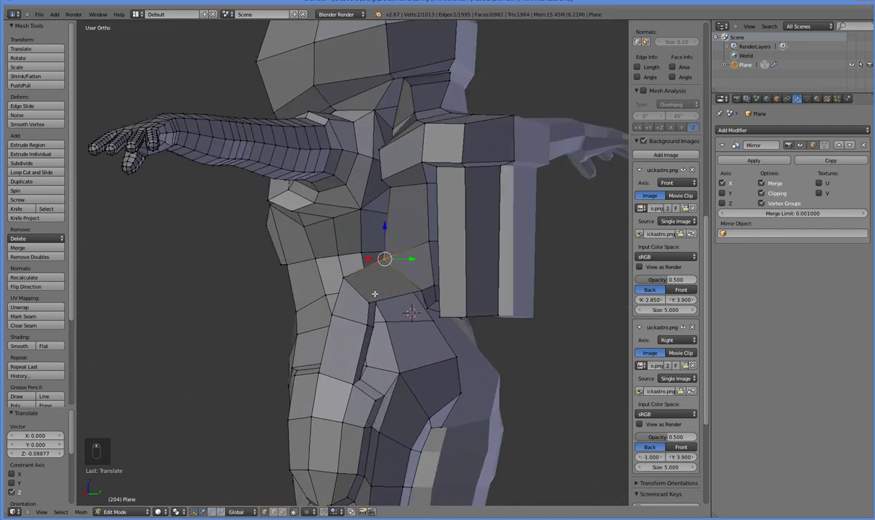
middle_drag(388, 262, 382, 288)
middle_drag(374, 339, 339, 290)
shift+right_click(335, 290)
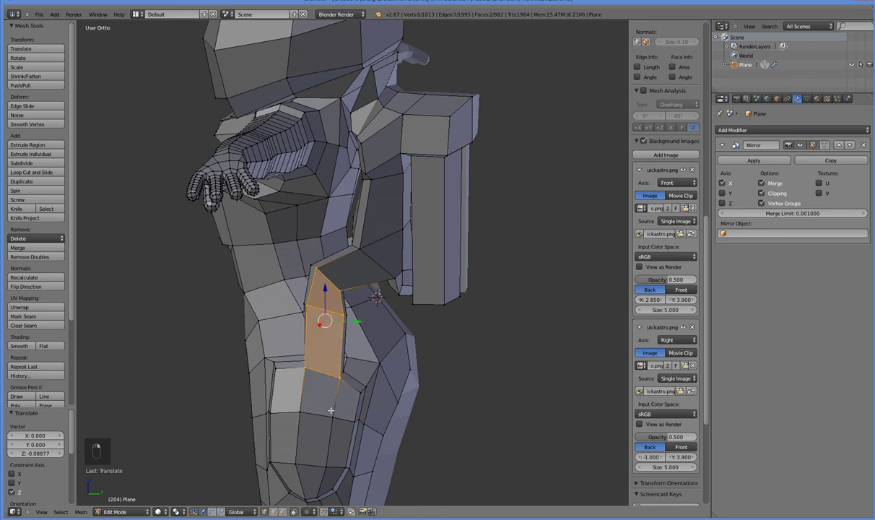
middle_drag(324, 466, 309, 461)
key(e)
click(302, 460)
key(s)
click(304, 456)
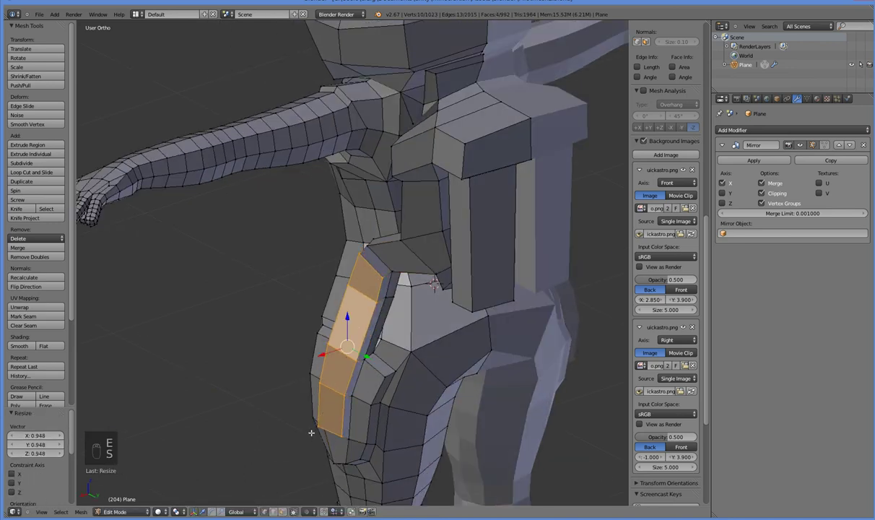
Step: Lower the extruded strip faces about 0.010 and shift them about 0.010 outward along X
key(g)
key(x)
click(332, 355)
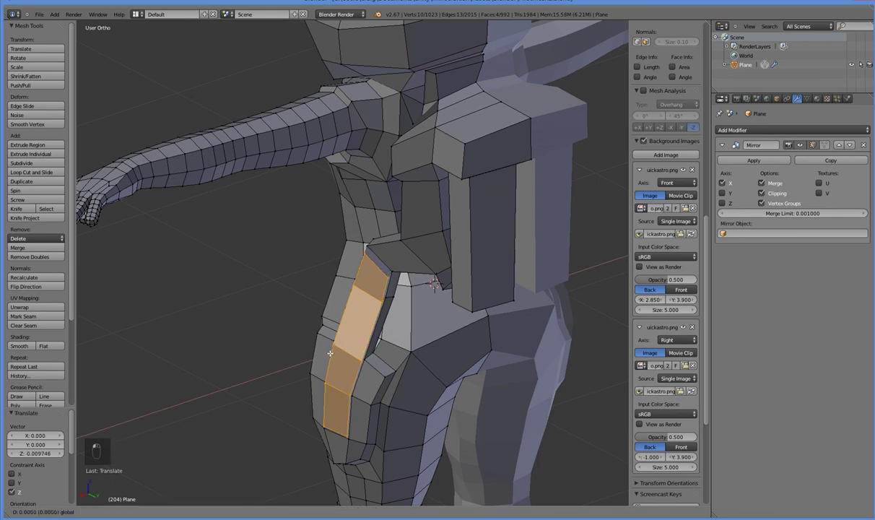
click(329, 353)
Step: Shift the strip's bottom edge about 0.008 inward along X and scale it to 0.764, and scale the edge above it to 0.710
right_click(325, 412)
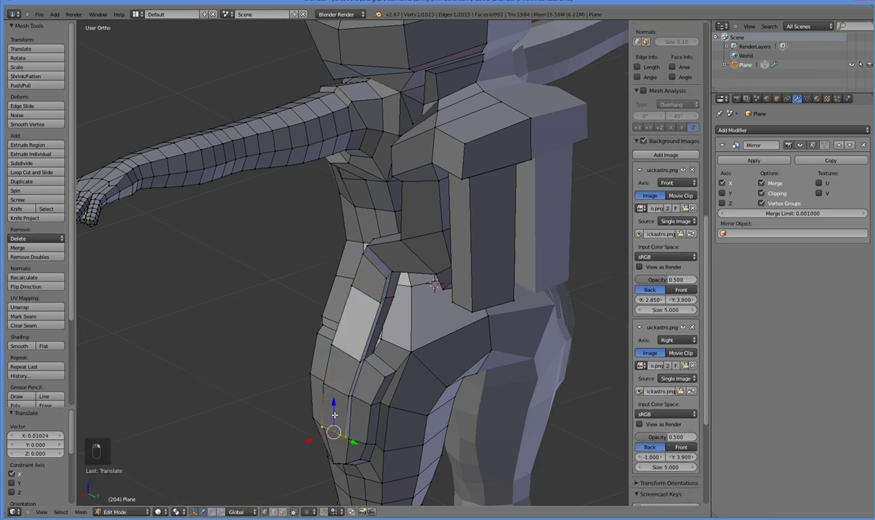
click(318, 432)
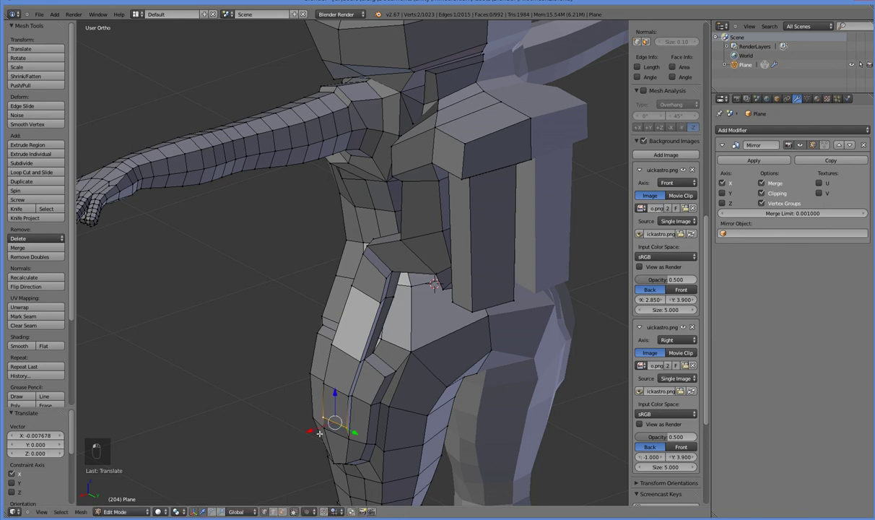
middle_drag(329, 437, 323, 411)
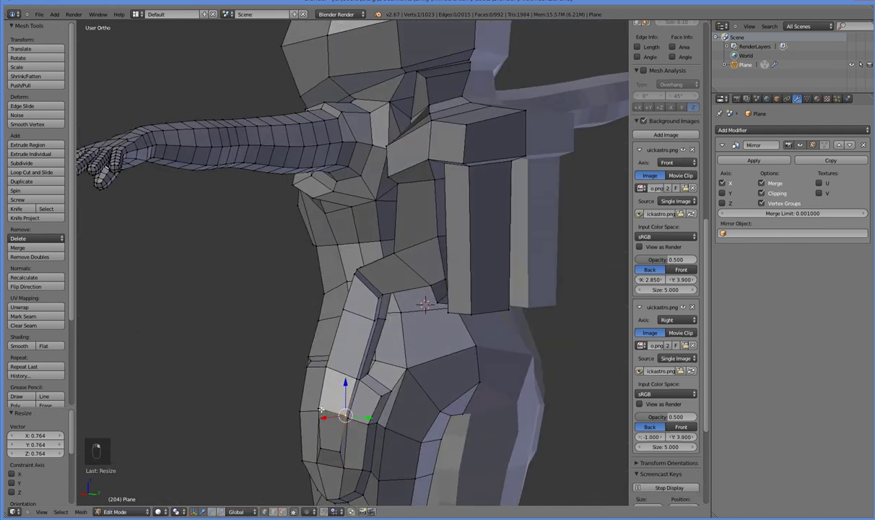
shift+right_click(321, 411)
key(s)
click(345, 434)
middle_drag(345, 434, 371, 390)
Step: Shift the top edge of the extruded strip inward along X and about 0.021 forward along Y
right_click(368, 287)
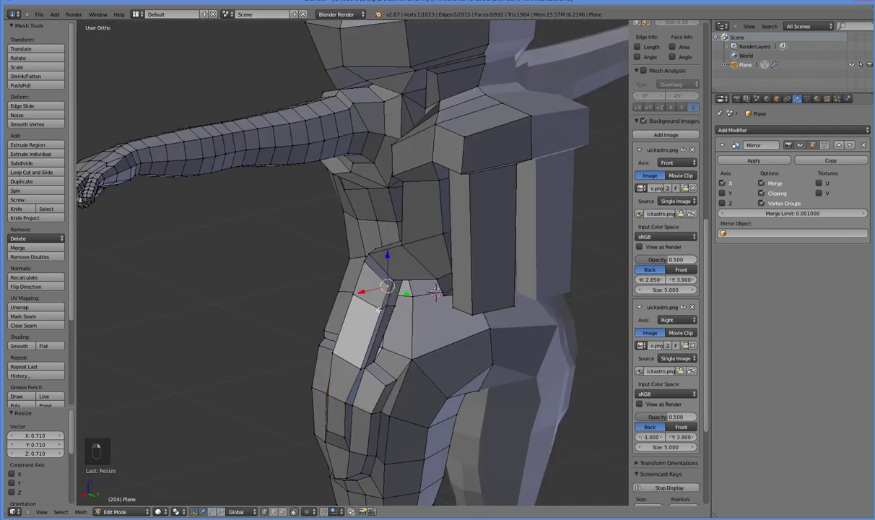
right_click(375, 268)
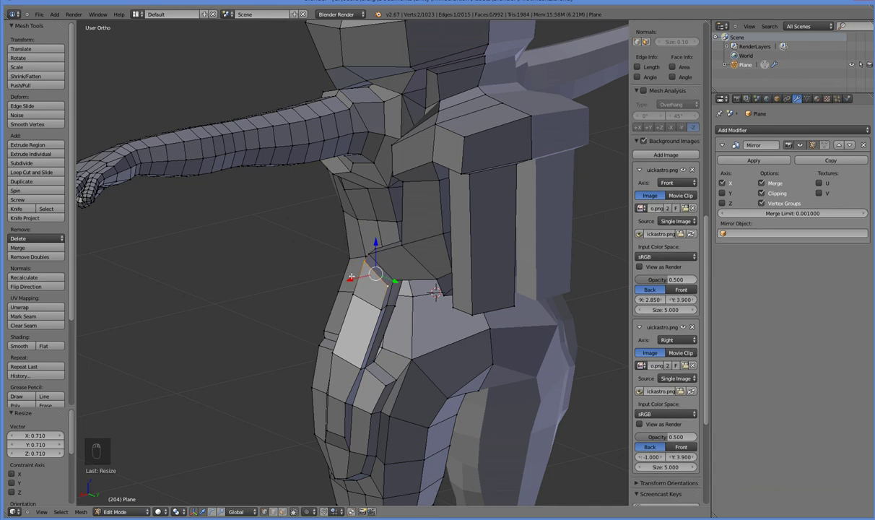
drag(351, 277, 387, 283)
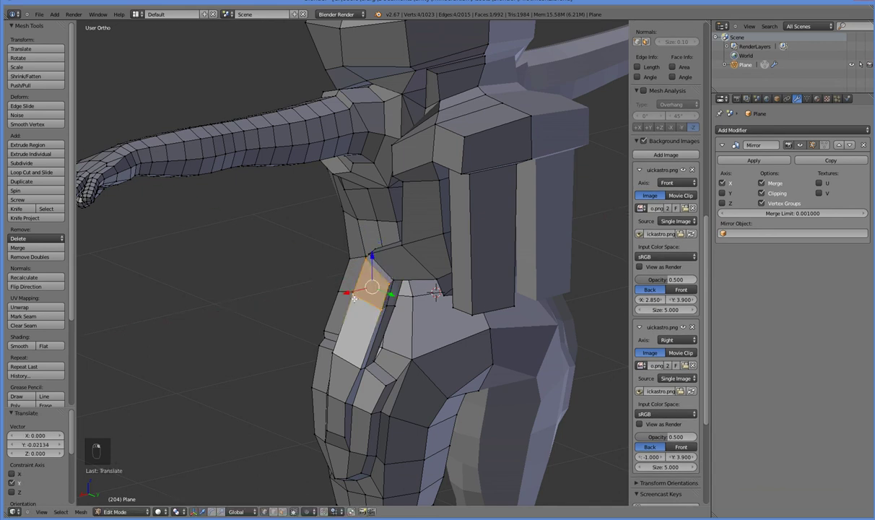
Step: Extrude the strip's uppermost face and scale it to 0.525, and check the shape outside edit mode
key(e)
key(s)
click(364, 300)
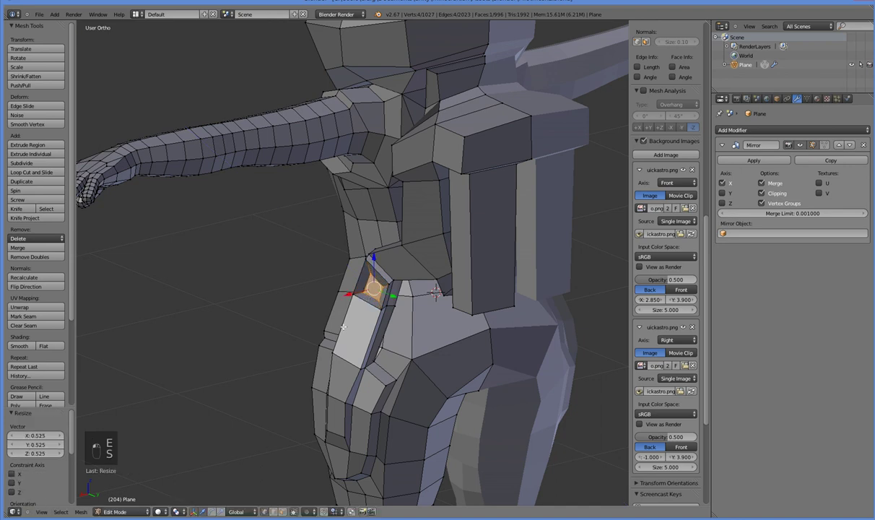
key(Tab)
middle_drag(364, 299, 335, 252)
scroll(398, 368, up, 2)
key(Tab)
Step: Shift the rear edge of the hip block beside the backpack about 0.074 inward along X and about 0.043 forward along Y
right_click(354, 228)
shift+right_click(387, 246)
drag(385, 254, 392, 253)
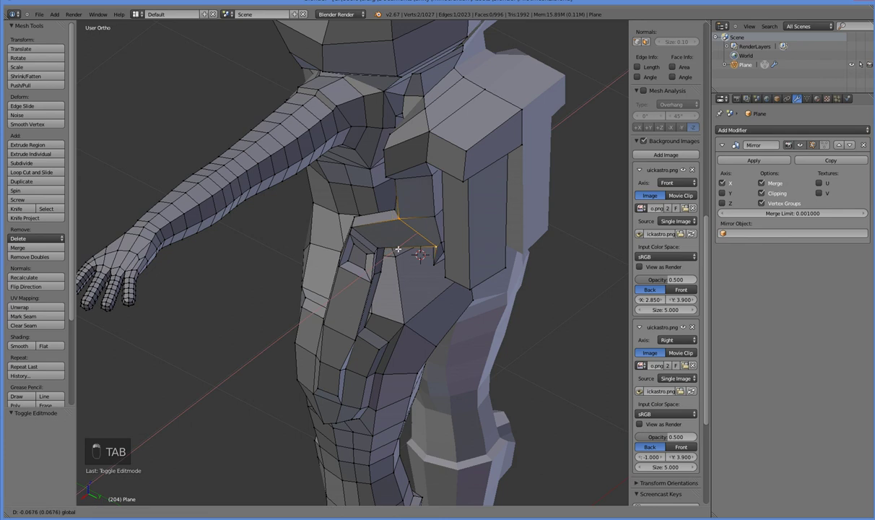
click(398, 248)
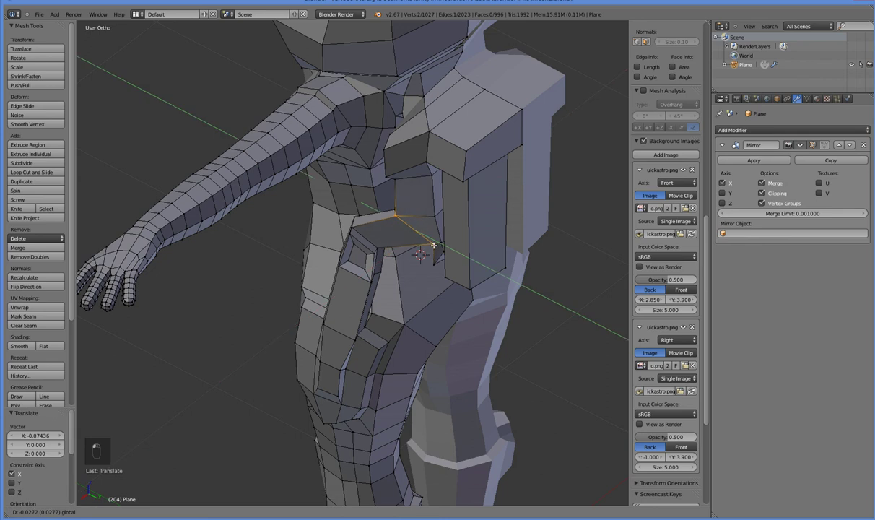
click(430, 245)
Step: Shift the block's lower rear vertex beside the backpack slightly outward along X, and raise it about 0.027
middle_drag(430, 245, 426, 296)
right_click(435, 299)
key(g)
key(x)
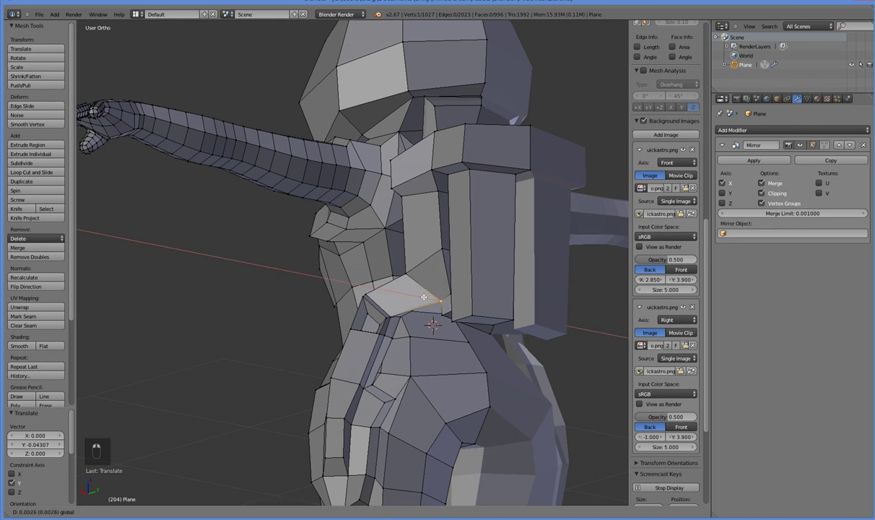
click(419, 296)
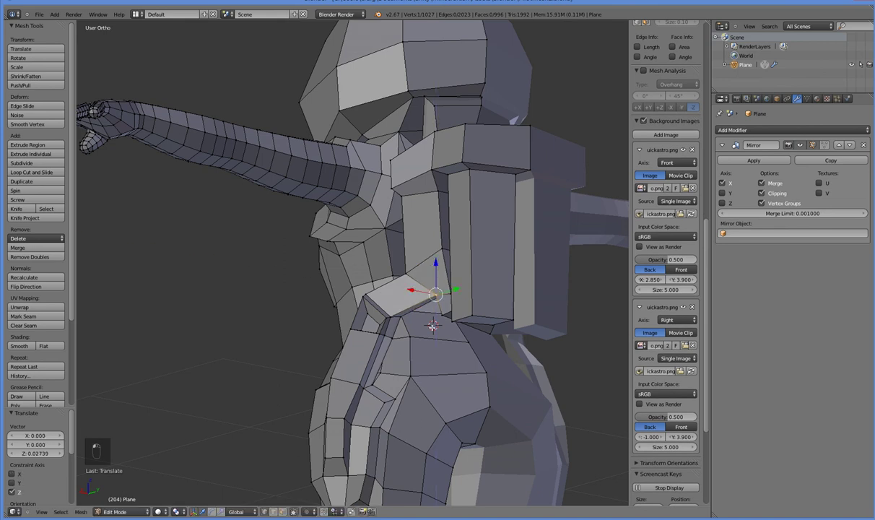
Step: Delete the vertices of the tank's bottom face under the backpack's overhang
middle_drag(462, 318, 458, 354)
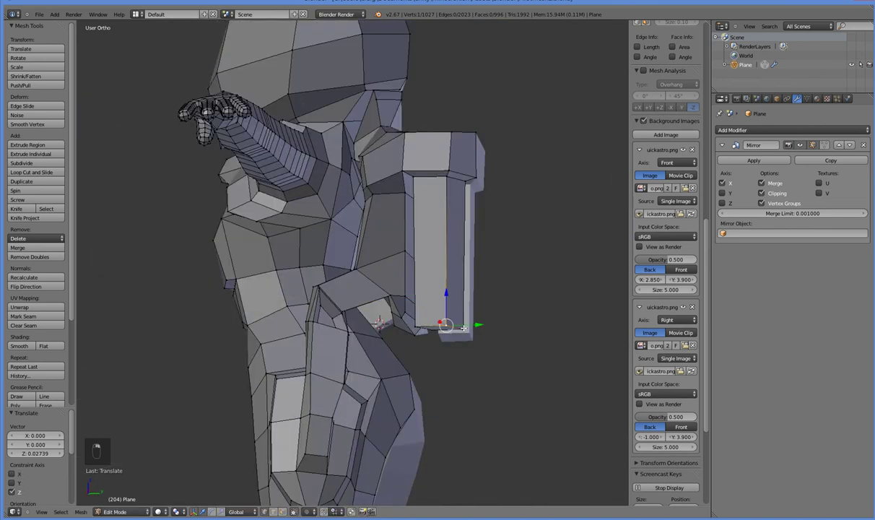
shift+right_click(462, 328)
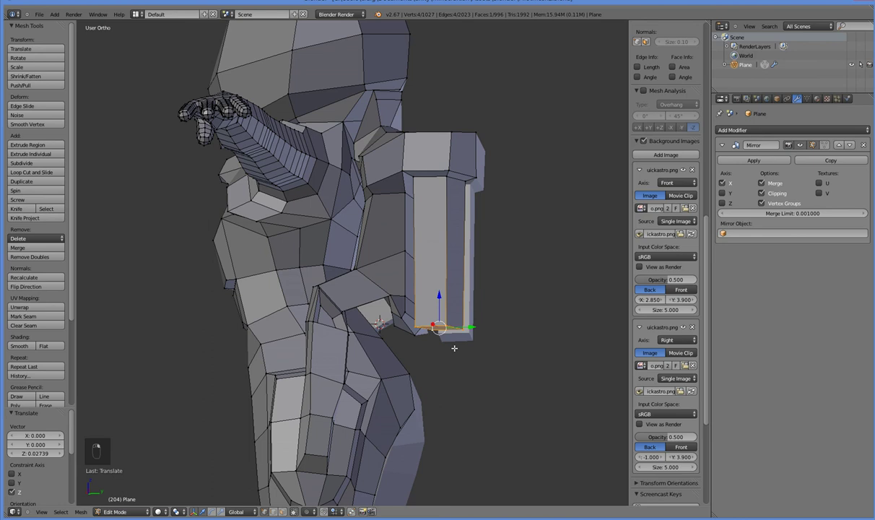
key(x)
click(453, 336)
middle_drag(454, 329, 462, 219)
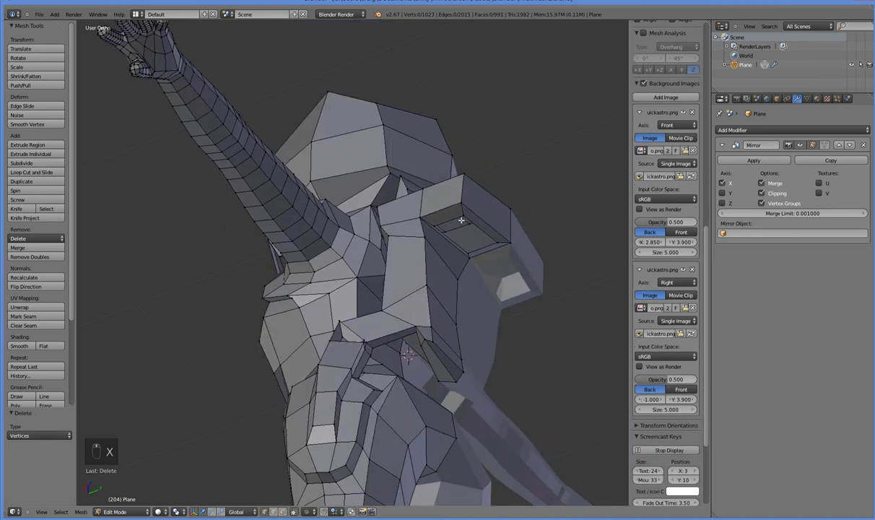
Step: Fill the open loop under the backpack's overhang, extrude it about 0.022 downward, and scale the face to 0.560
right_click(461, 219)
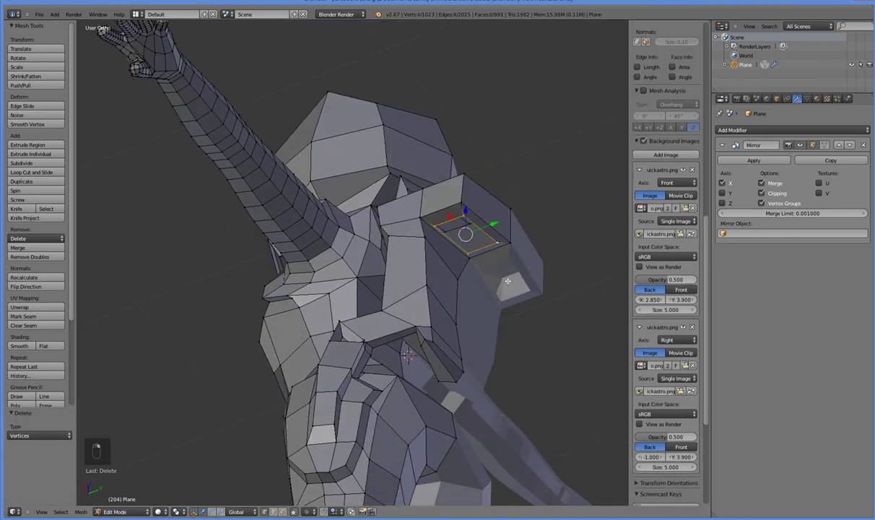
middle_drag(507, 281, 396, 399)
click(396, 401)
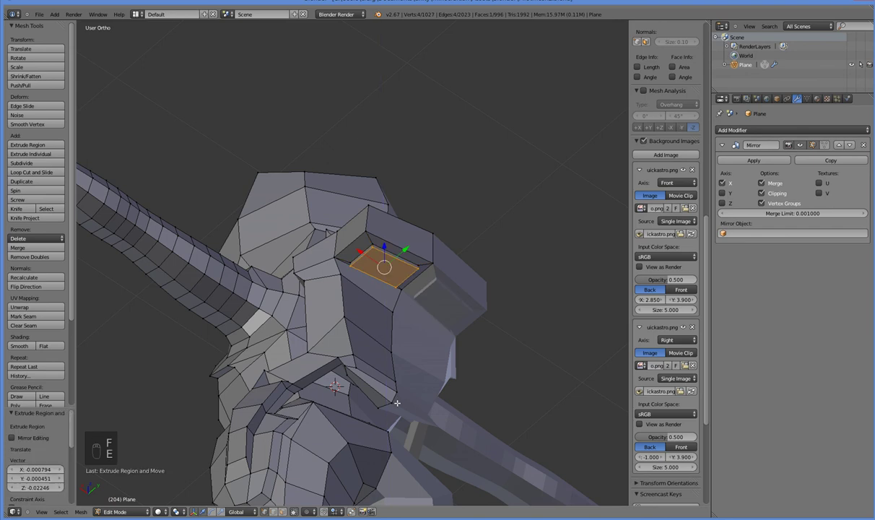
key(s)
click(384, 344)
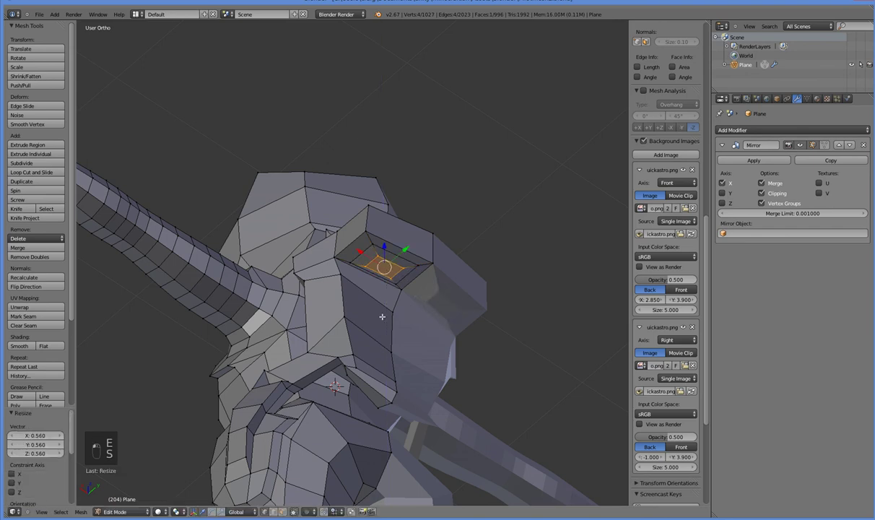
Step: Extrude the reduced face under the backpack's overhang again and scale its end to 0.567
key(e)
click(382, 327)
key(s)
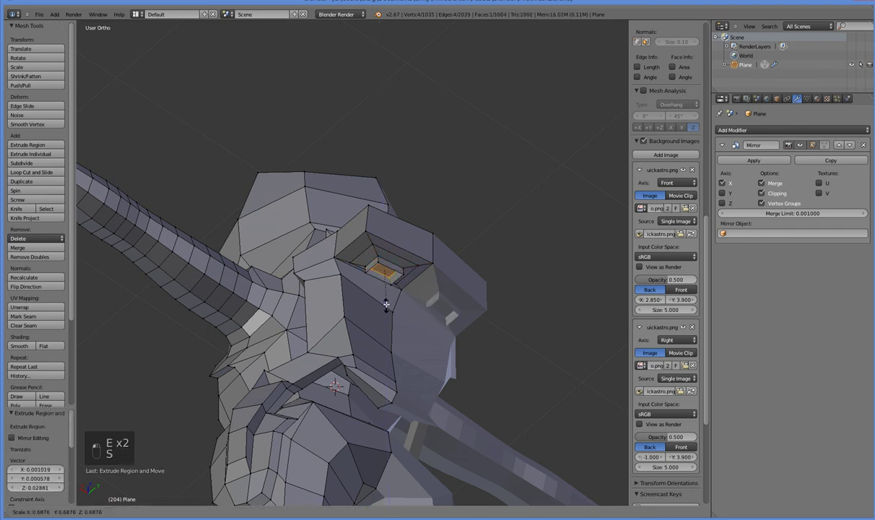
click(387, 303)
middle_drag(387, 304, 431, 374)
Step: Shift the edge on the backpack's front side, behind the arm, forward along Y with a fine adjustment of about 0.004
right_click(310, 254)
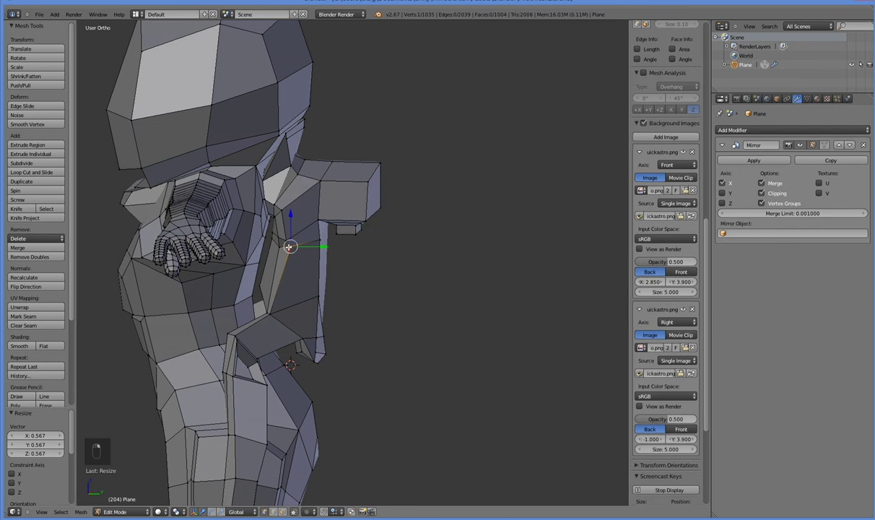
mouse_move(306, 269)
middle_down()
mouse_move(339, 261)
mouse_move(307, 255)
middle_up()
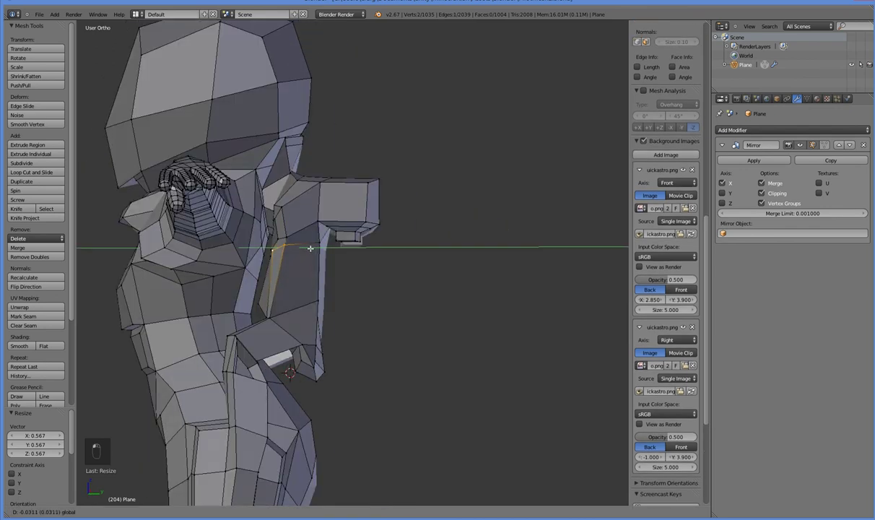
shift+right_click(290, 241)
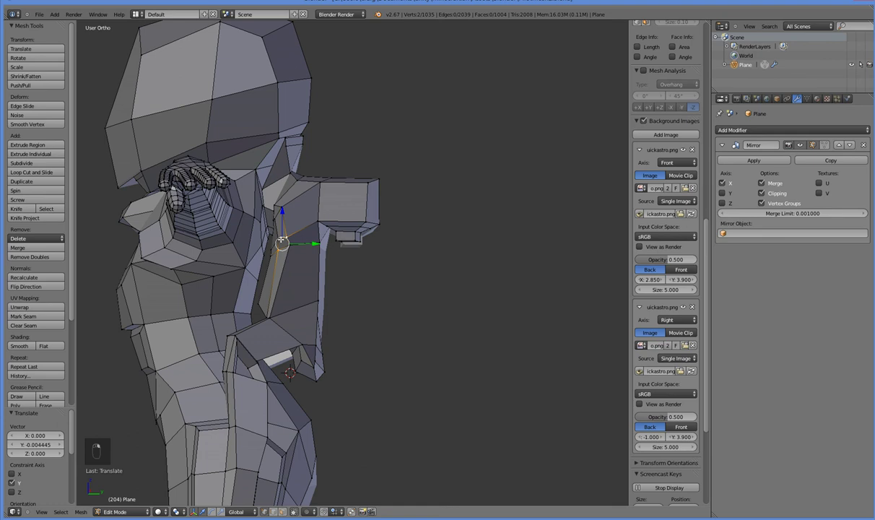
Step: Select the upper edge between the back and the backpack and shift it about 0.042 forward along Y
mouse_move(278, 241)
middle_down()
mouse_move(297, 306)
mouse_move(288, 245)
middle_up()
shift+right_click(287, 242)
right_click(283, 238)
shift+right_click(283, 239)
right_click(283, 239)
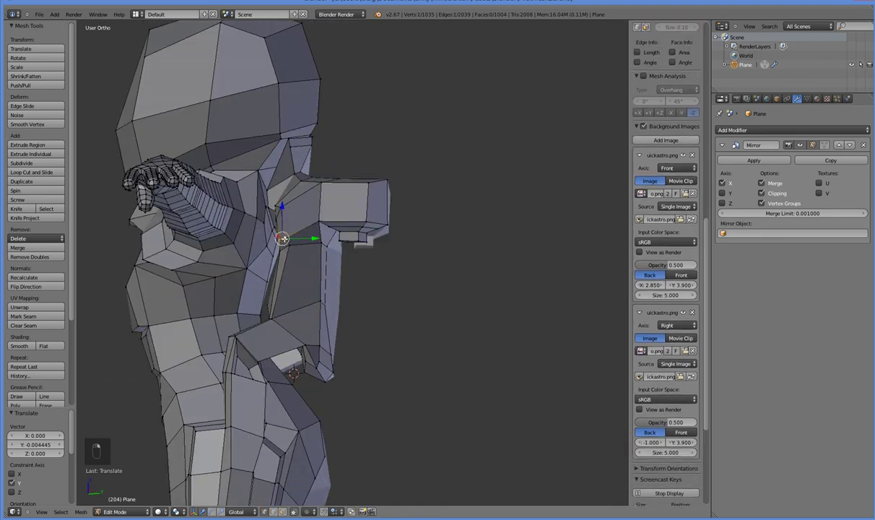
shift+right_click(286, 245)
middle_drag(290, 245, 246, 272)
scroll(246, 273, down, 2)
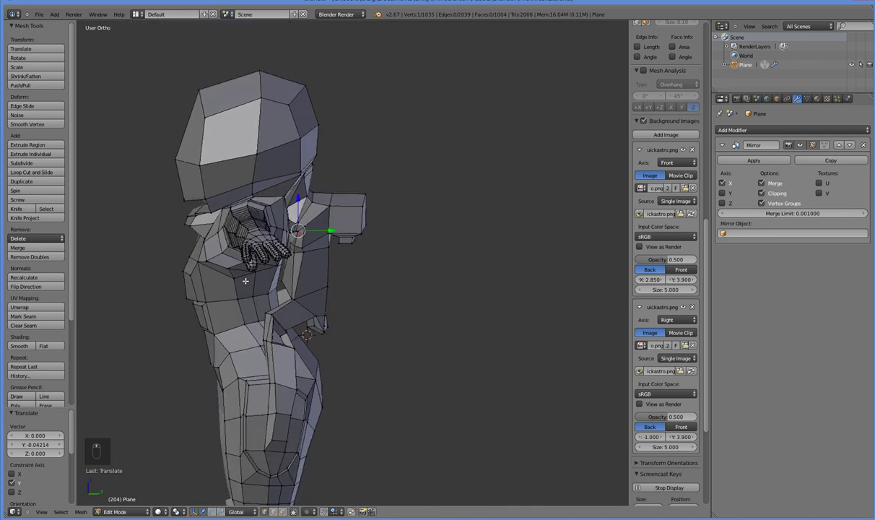
Step: Try lowering the edge behind the shoulder about 0.023 and shifting it about 0.028 forward along Y, and undo these moves
scroll(246, 273, up, 4)
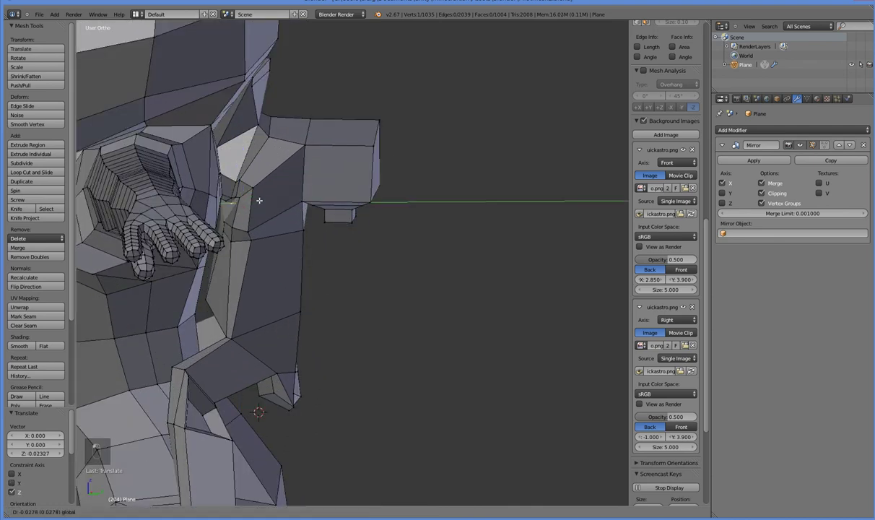
click(259, 200)
mouse_move(258, 200)
middle_down()
mouse_move(218, 246)
mouse_move(287, 180)
mouse_move(275, 196)
middle_up()
key(z)
key(ctrl+z)
Step: Shift the short edge behind the shoulder about 0.028 forward along Y, followed by another 0.025 forward
shift+right_click(257, 207)
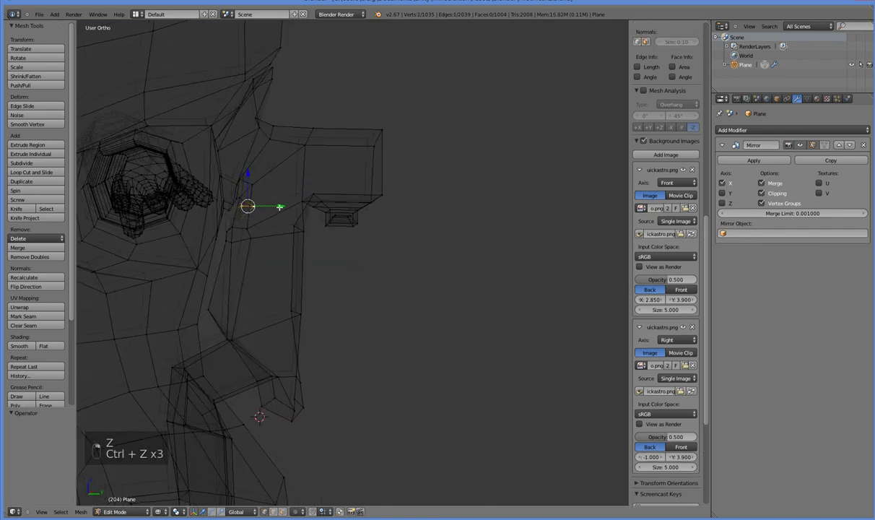
click(273, 208)
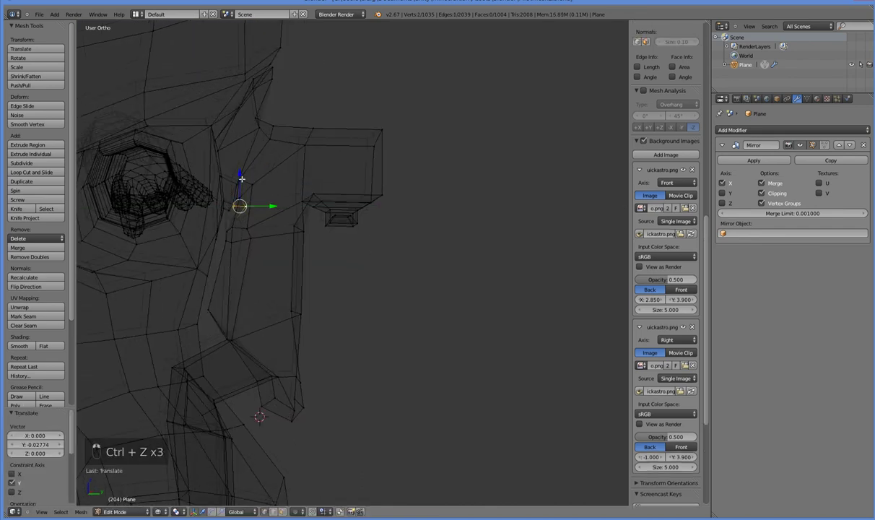
click(274, 214)
click(266, 220)
middle_drag(266, 221, 244, 243)
scroll(244, 243, down, 4)
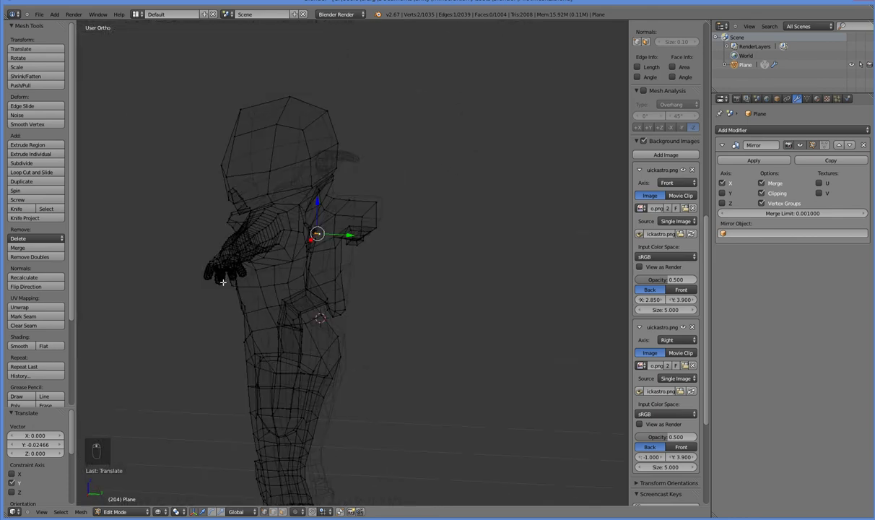
Step: Hide the front half of the body using a box selection in the right wireframe view, and return to solid shading
key(KP_3)
key(a)
key(a)
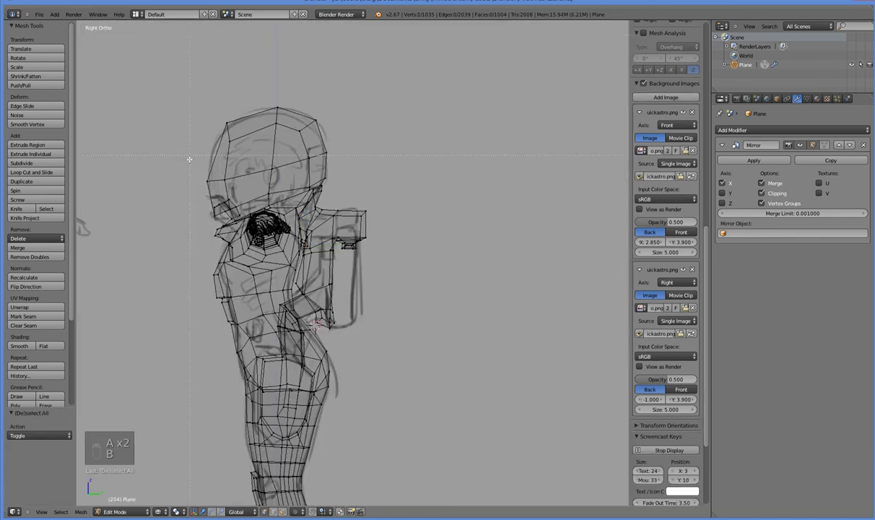
drag(287, 500, 282, 493)
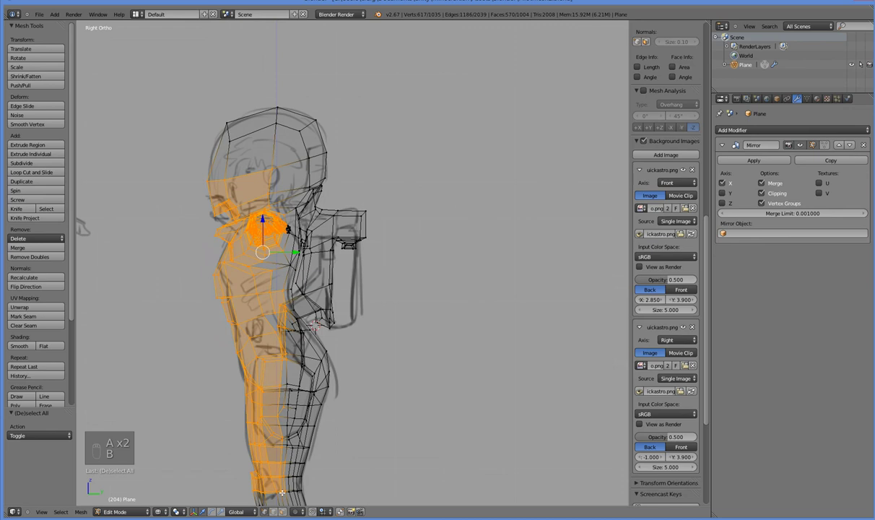
key(h)
mouse_move(282, 493)
middle_down()
mouse_move(287, 407)
mouse_move(320, 387)
mouse_move(344, 400)
mouse_move(263, 380)
mouse_move(242, 398)
mouse_move(283, 371)
mouse_move(221, 368)
mouse_move(250, 375)
mouse_move(256, 348)
mouse_move(257, 381)
middle_up()
scroll(231, 368, up, 5)
key(z)
Step: Hide the leftover edge loop along the helmet and torso cut, along with the adjoining vertex near the neck
right_click(321, 296)
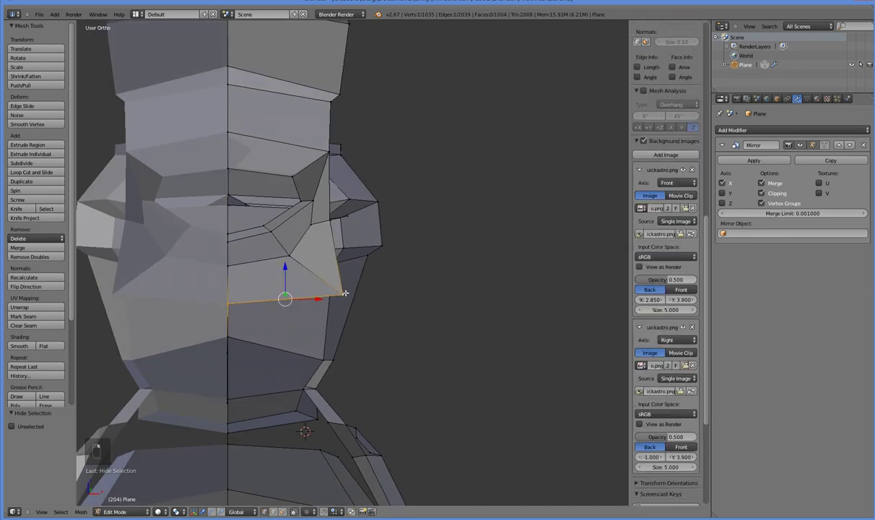
middle_drag(356, 312, 283, 326)
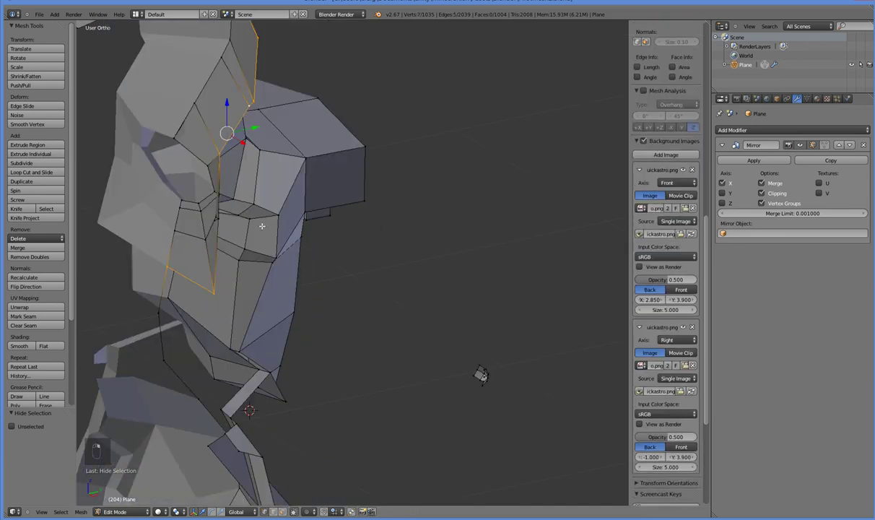
key(h)
right_click(217, 216)
key(h)
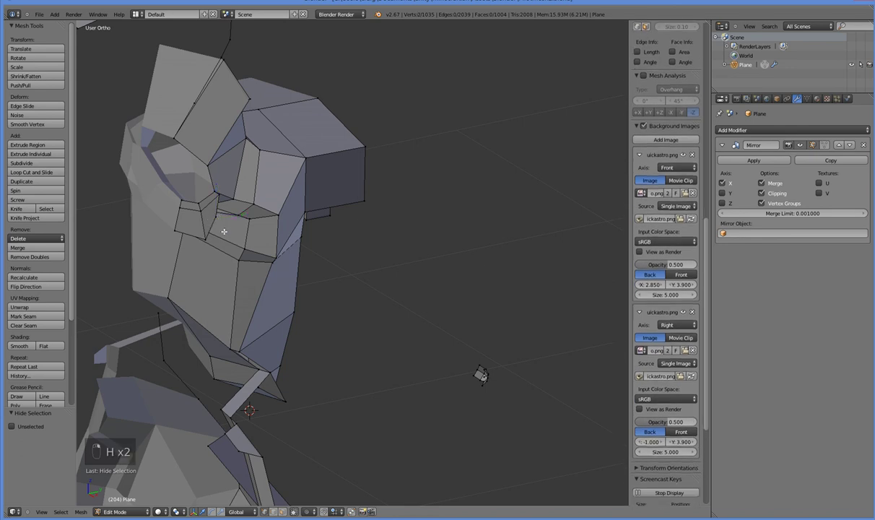
Step: Hide the leftover edge loop of the small shoulder patch in front of the backpack
middle_drag(223, 231, 206, 252)
right_click(205, 220)
alt+right_click(215, 222)
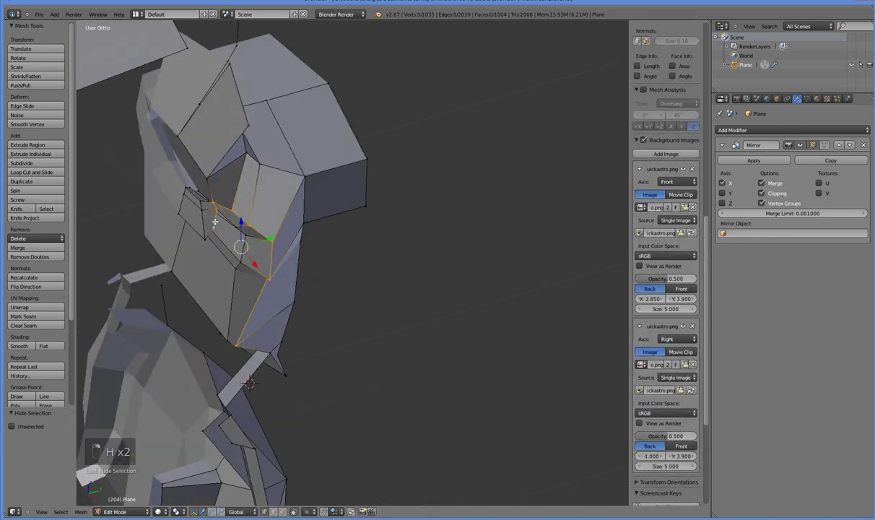
right_click(205, 237)
alt+right_click(198, 233)
middle_drag(193, 238, 254, 206)
key(h)
right_click(272, 114)
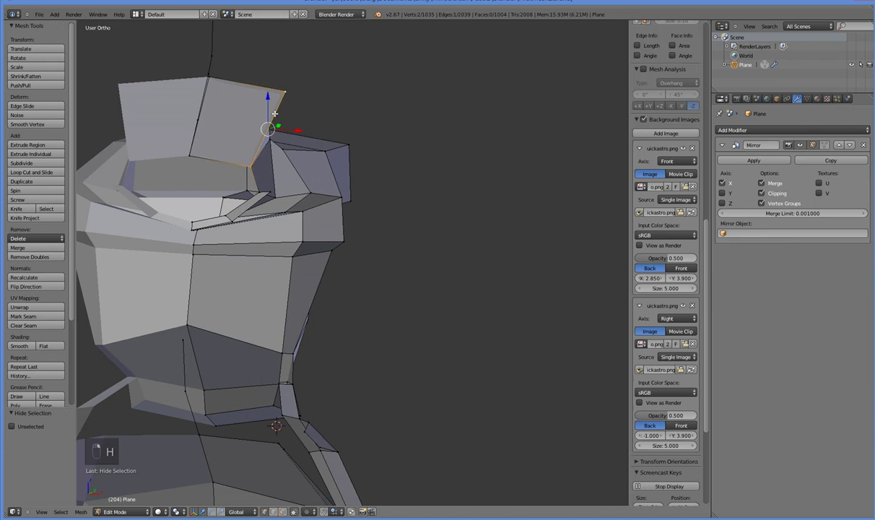
key(h)
middle_drag(276, 110, 423, 486)
key(ctrl+z)
Step: Hide the inner edge vertices of the leftover helmet panel above the neck
right_click(229, 59)
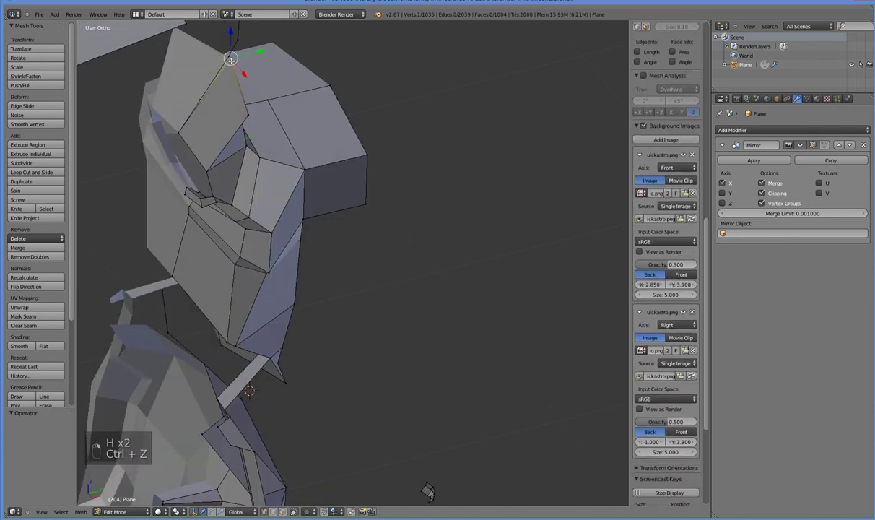
shift+right_click(229, 59)
right_click(229, 59)
shift+right_click(184, 127)
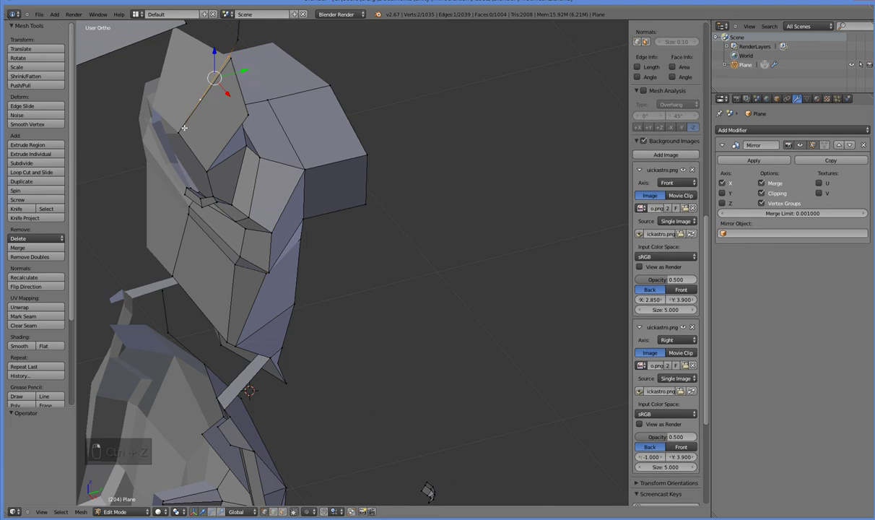
key(h)
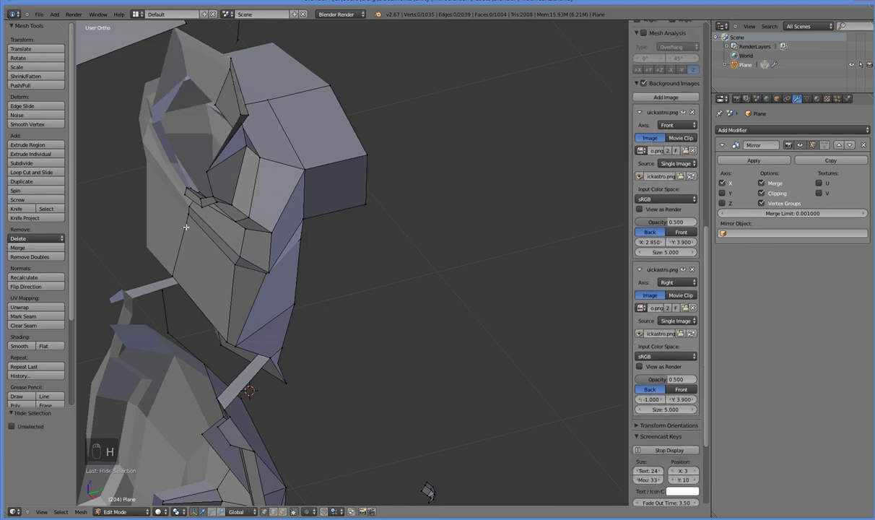
Step: Adjust the height of the upper back's centre vertex below the neck and shift it about 0.041 forward along Y
mouse_move(185, 226)
middle_down()
mouse_move(254, 189)
mouse_move(240, 187)
mouse_move(283, 274)
mouse_move(272, 288)
mouse_move(264, 252)
mouse_move(219, 238)
mouse_move(262, 238)
mouse_move(235, 215)
mouse_move(302, 203)
mouse_move(189, 181)
mouse_move(174, 216)
middle_up()
right_click(190, 181)
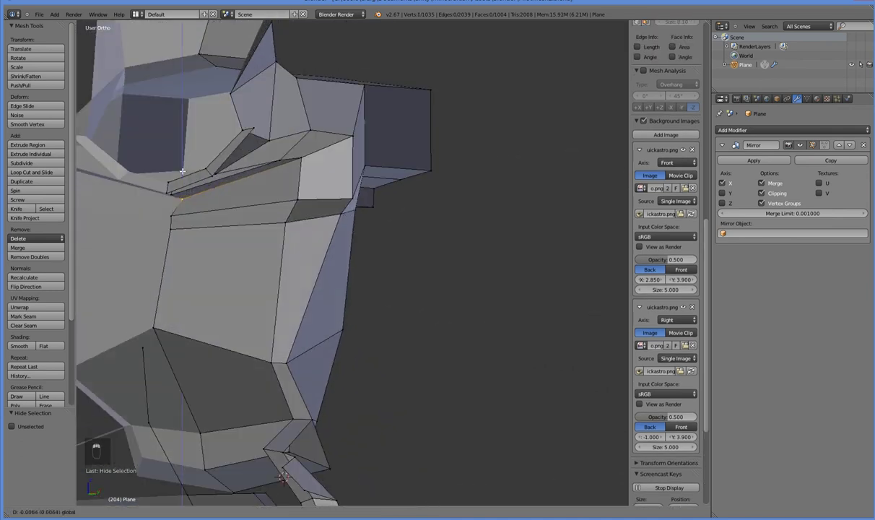
click(188, 183)
middle_drag(153, 257, 250, 217)
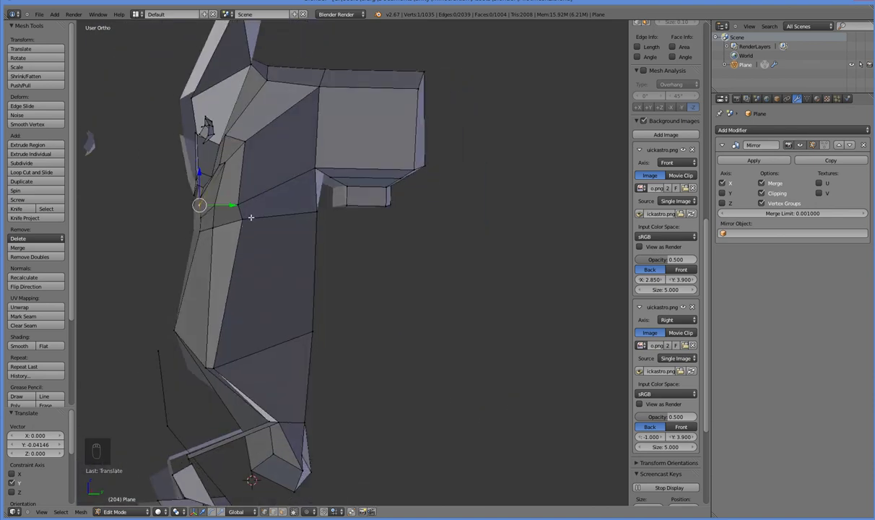
Step: Delete the horizontal edge loop running across the back and the backpack's side below the shoulder
alt+right_click(250, 217)
key(x)
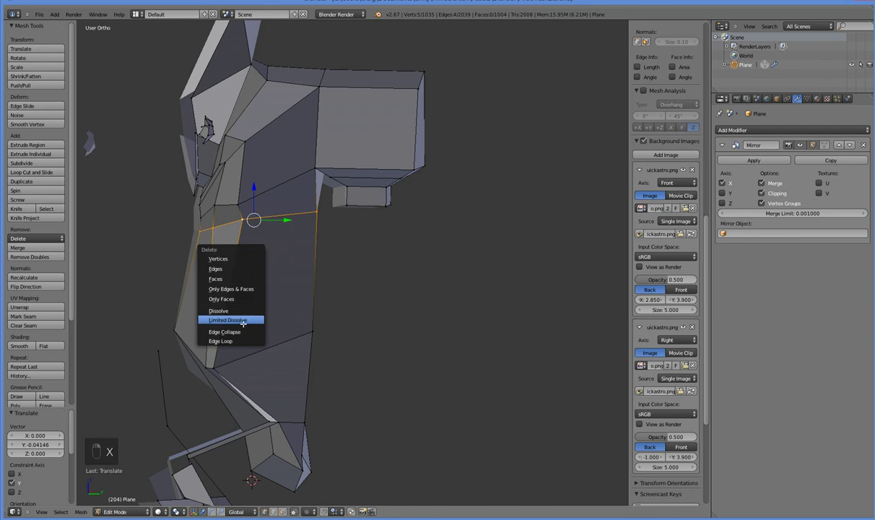
click(239, 341)
Step: Move the short vertical edge at the outer corner of the upper back about 0.040 inward along X
middle_drag(240, 335, 381, 351)
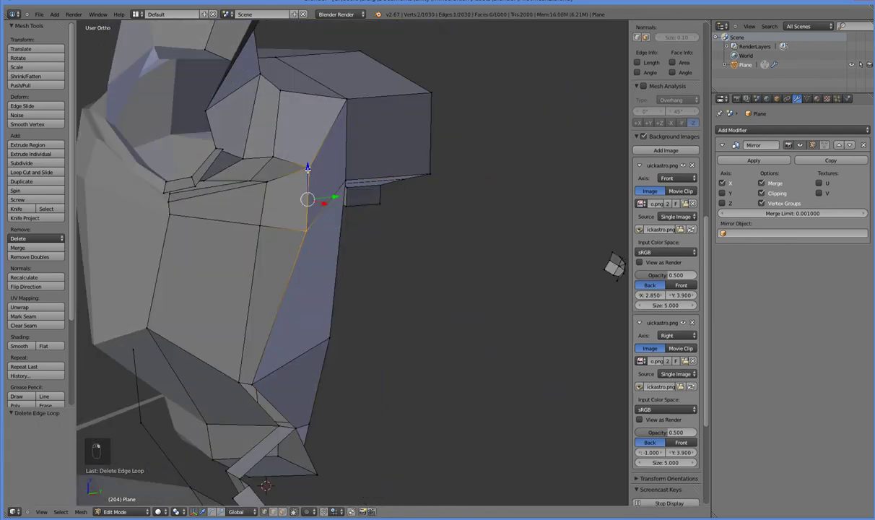
key(g)
key(x)
click(614, 264)
middle_drag(614, 264, 257, 216)
Step: Lower the horizontal edge across the middle of the back about 0.141 and shift it slightly forward along Y
middle_drag(211, 197, 215, 178)
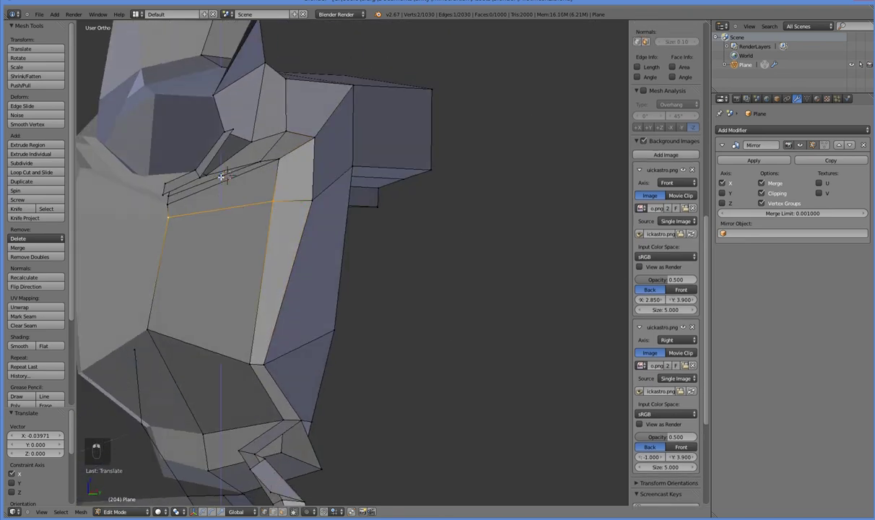
click(203, 235)
middle_drag(203, 236, 248, 280)
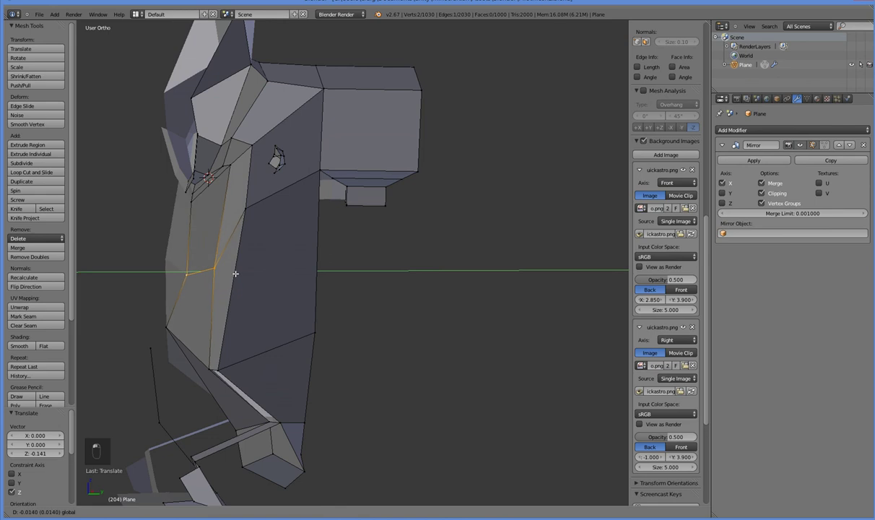
Step: Lower the next horizontal edge above it on the back about 0.074, and another 0.032 along Z
middle_drag(215, 213, 237, 182)
right_click(257, 158)
shift+right_click(170, 206)
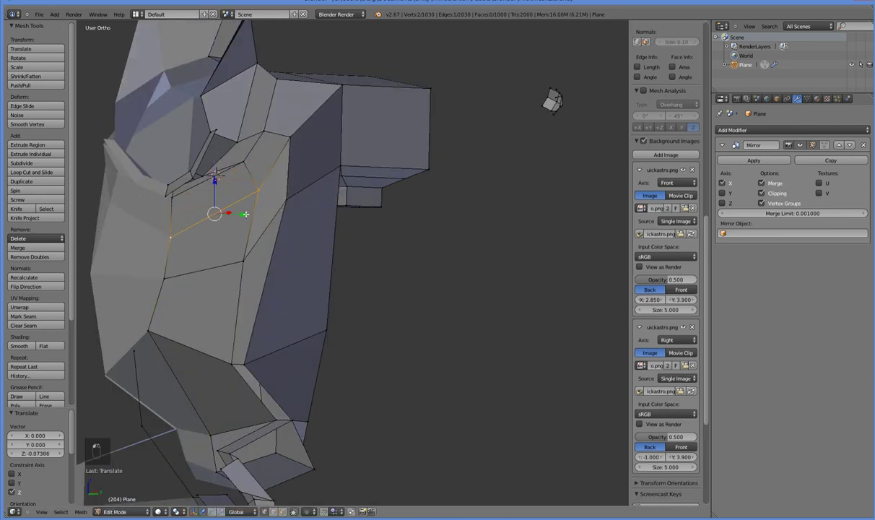
drag(210, 199, 211, 201)
middle_drag(238, 263, 225, 295)
Step: Lower the upper horizontal edge on the back about 0.061 along Z and shift it about -0.010 along Y
right_click(180, 271)
middle_drag(180, 270, 182, 197)
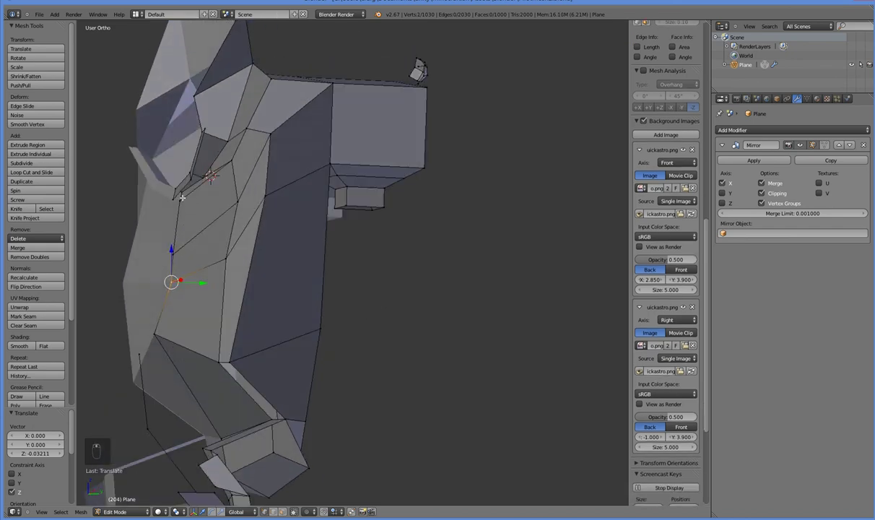
shift+right_click(218, 174)
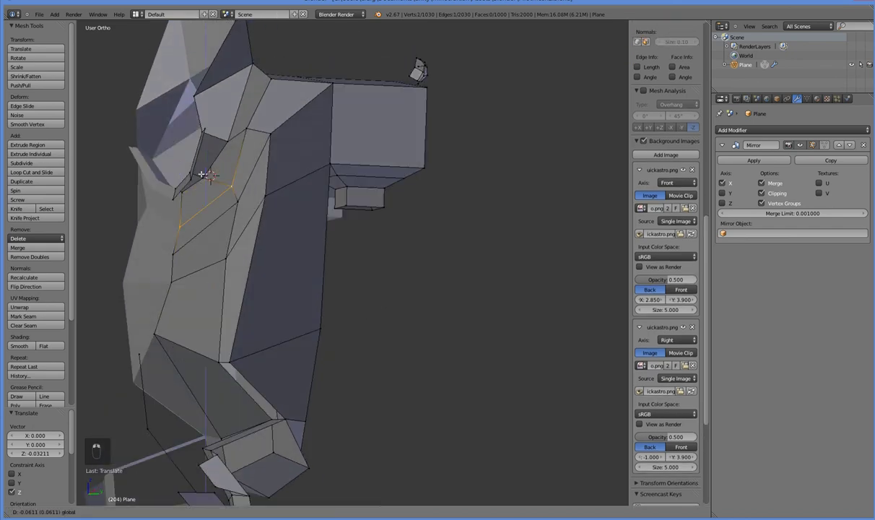
middle_drag(192, 217, 236, 207)
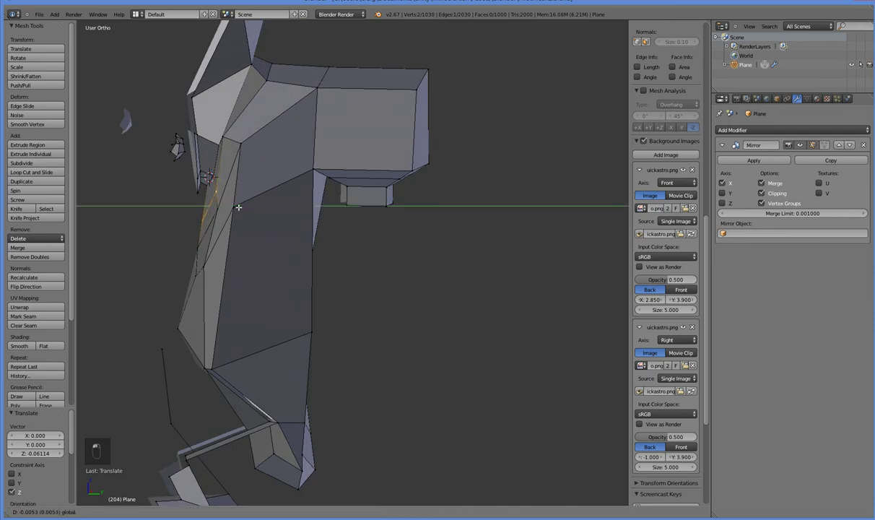
Step: Flatten the three stacked back faces by scaling them to 0 along Y, and move them about 0.017 along Y
middle_drag(210, 251, 244, 222)
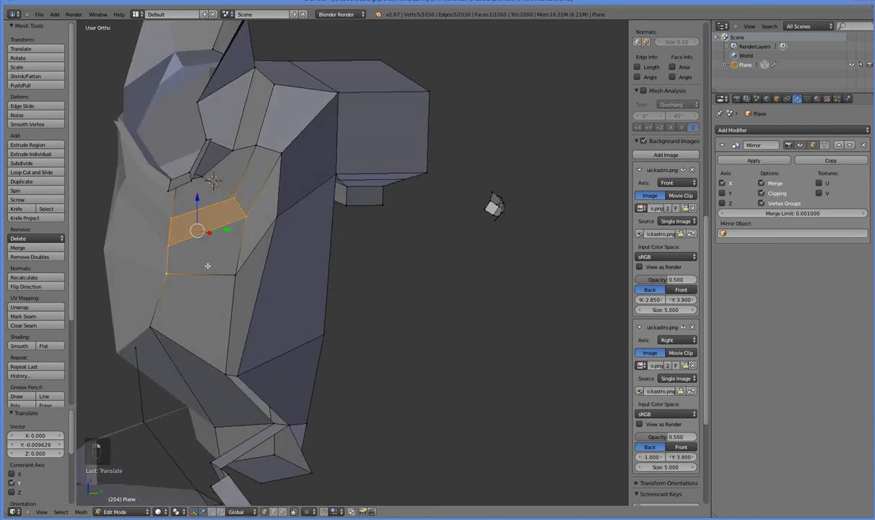
shift+right_click(230, 373)
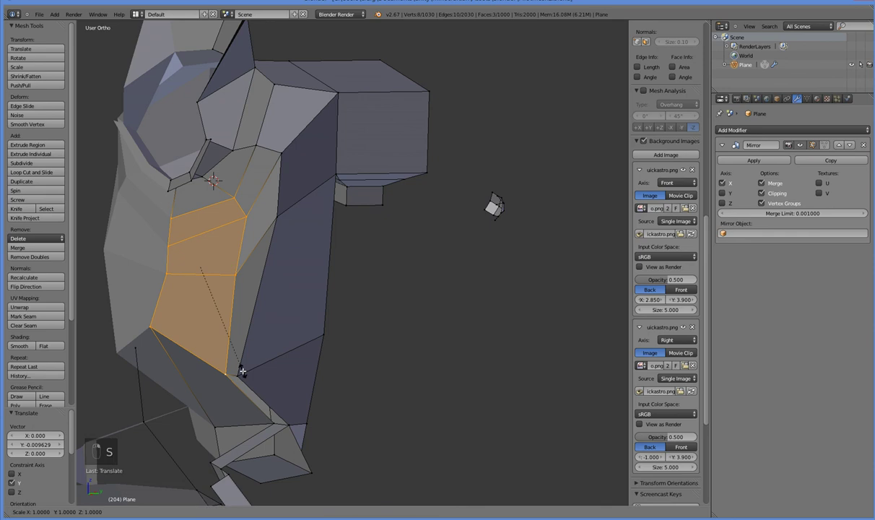
key(0)
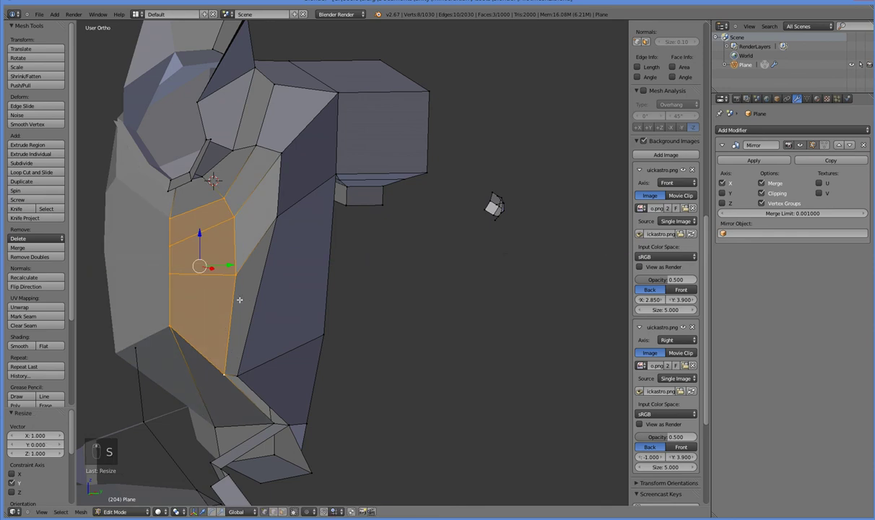
middle_drag(239, 299, 221, 263)
key(g)
key(y)
Step: Extrude the two tall side faces below the shoulder slightly outward, about 0.028 along X and 0.012 along Y
right_drag(252, 184, 296, 130)
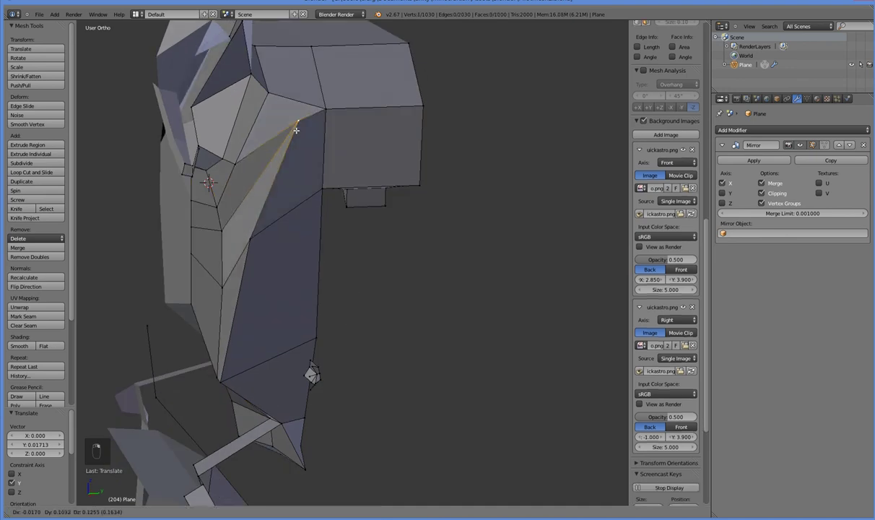
right_click(291, 136)
shift+right_click(323, 111)
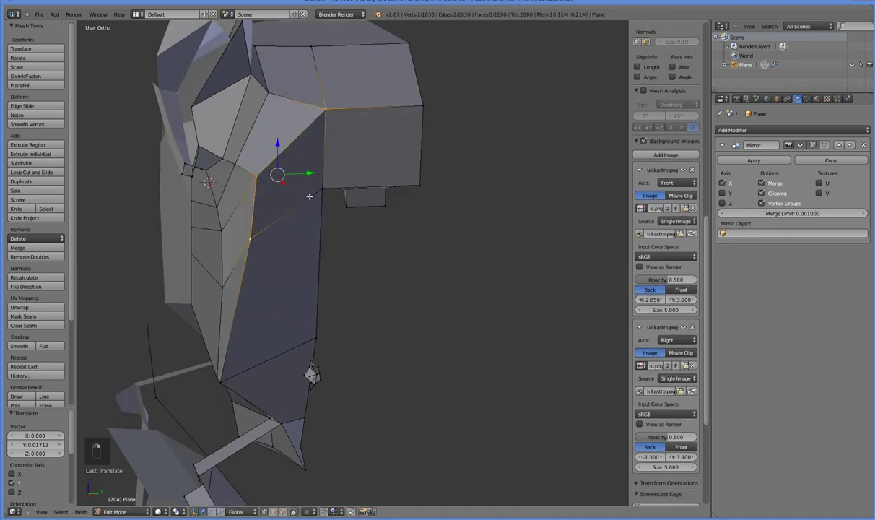
middle_drag(316, 201, 282, 281)
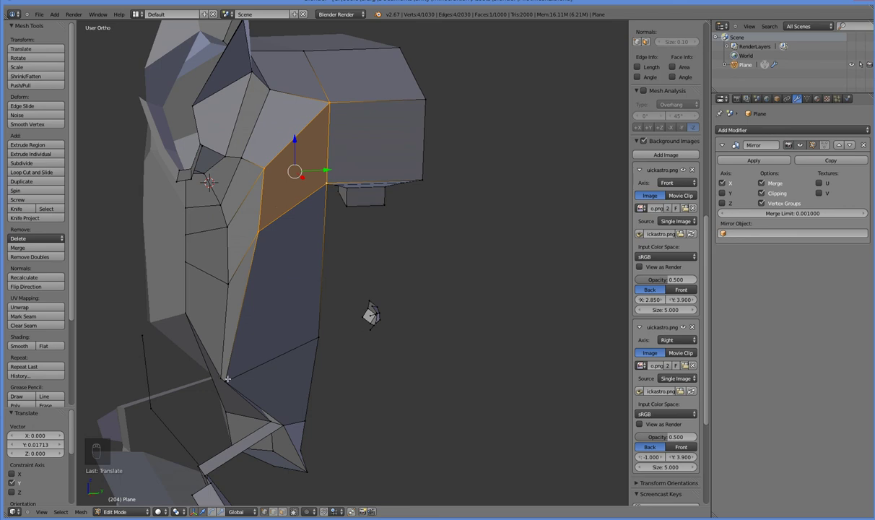
key(e)
click(335, 356)
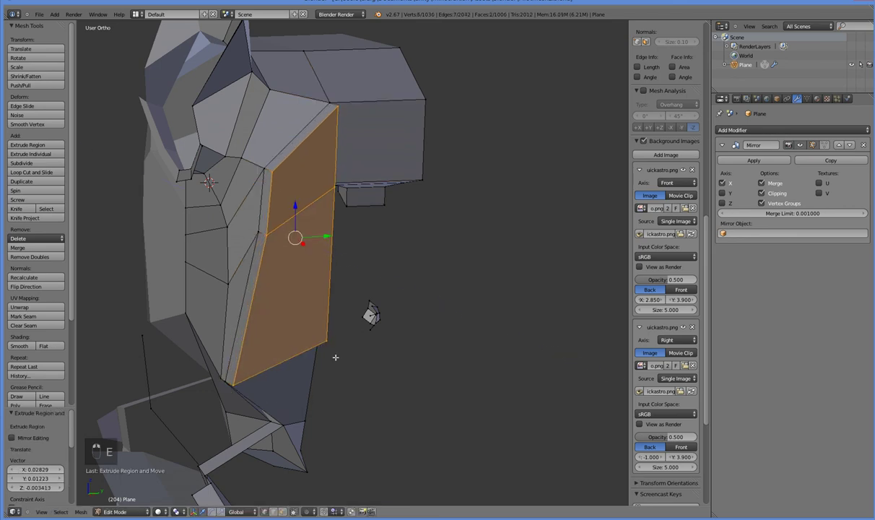
Step: Scale the two extruded side faces to 0.813 and raise them slightly along Z
key(s)
click(322, 332)
middle_drag(322, 332, 377, 231)
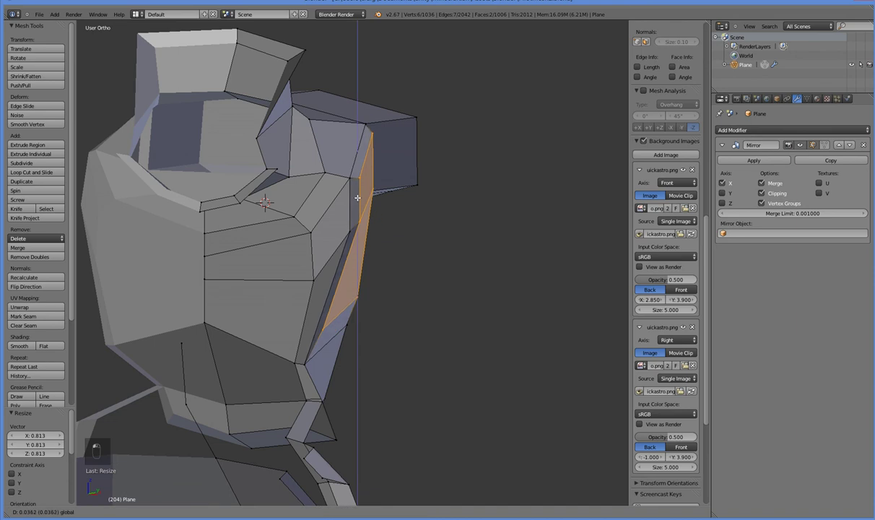
middle_drag(407, 264, 349, 267)
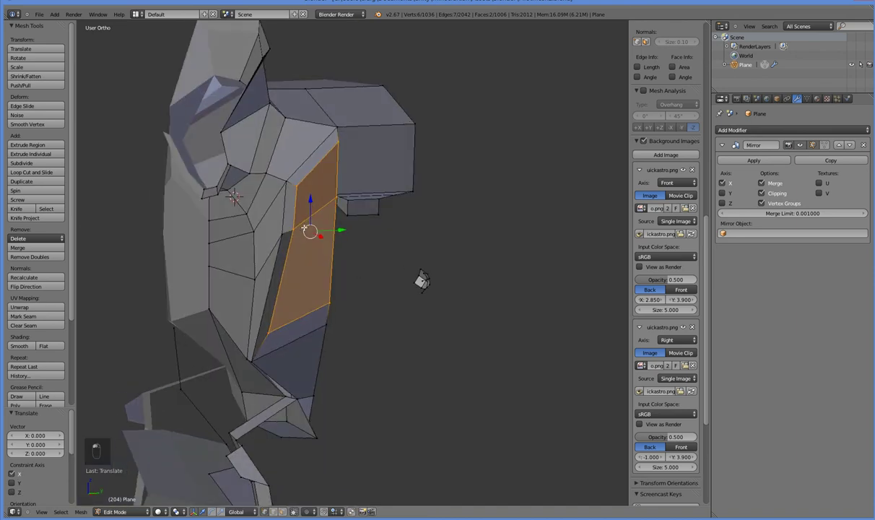
Step: Extrude the upper of the two side faces, push it slightly inward along X, and check the shape in Object Mode
right_click(292, 224)
shift+right_click(331, 191)
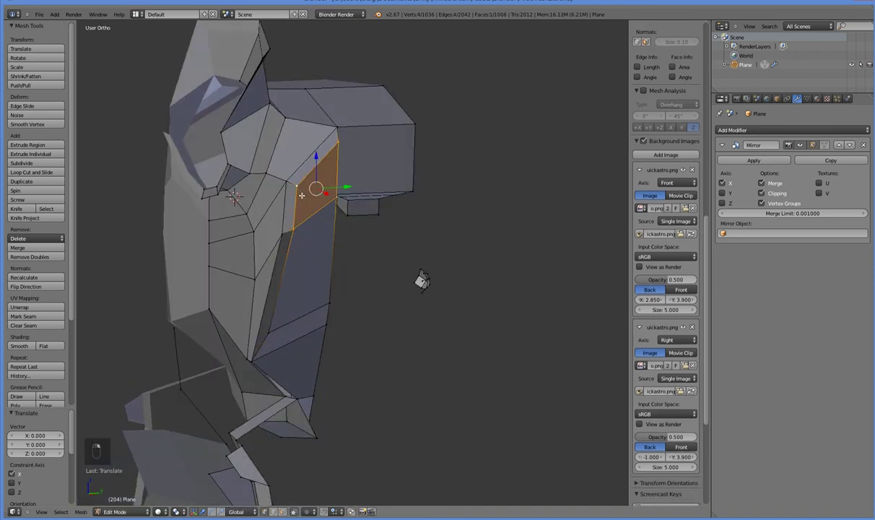
click(305, 199)
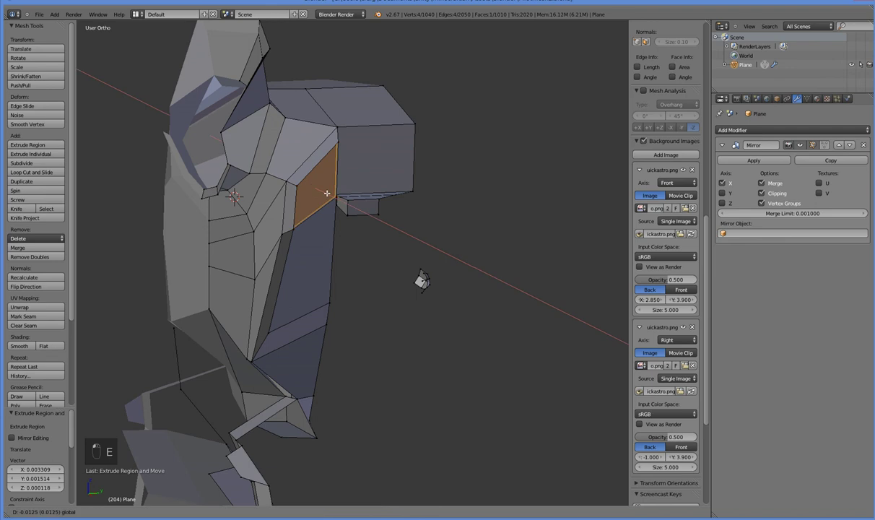
key(Tab)
middle_drag(235, 288, 123, 318)
key(Tab)
Step: Extrude the backpack's upper sloped face about 0.030, scale it to 0.639, and shift it about -0.017 along X
middle_drag(348, 211, 357, 228)
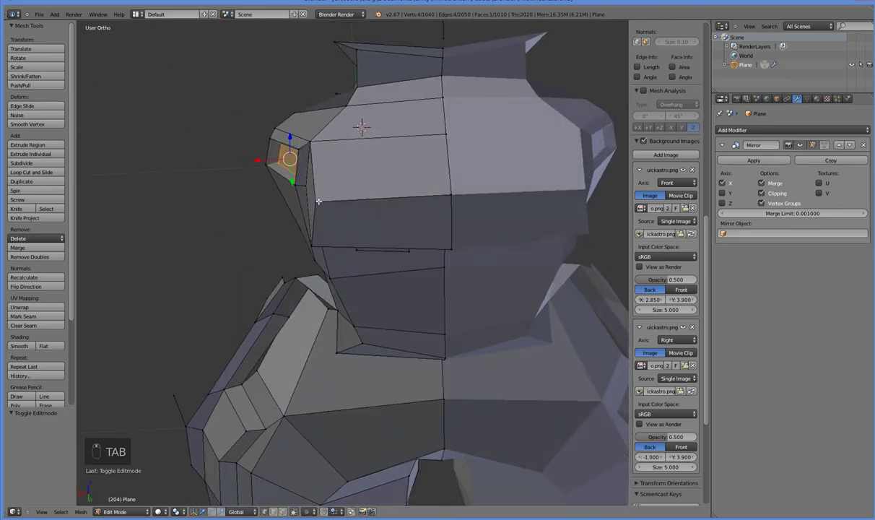
right_click(316, 201)
shift+right_click(310, 142)
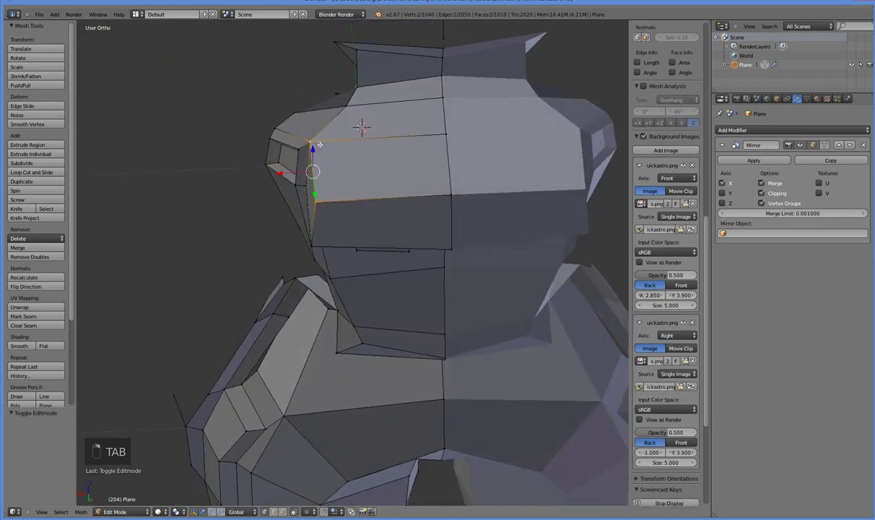
shift+right_click(447, 197)
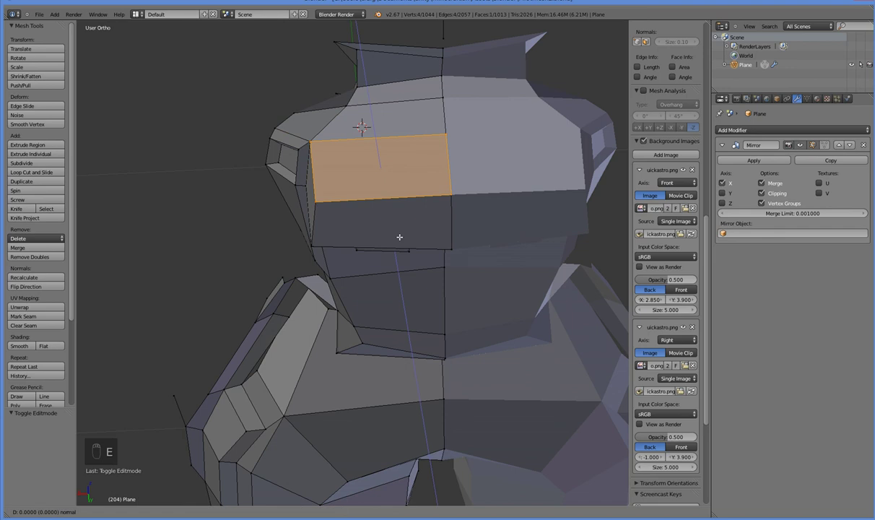
right_click(399, 229)
key(s)
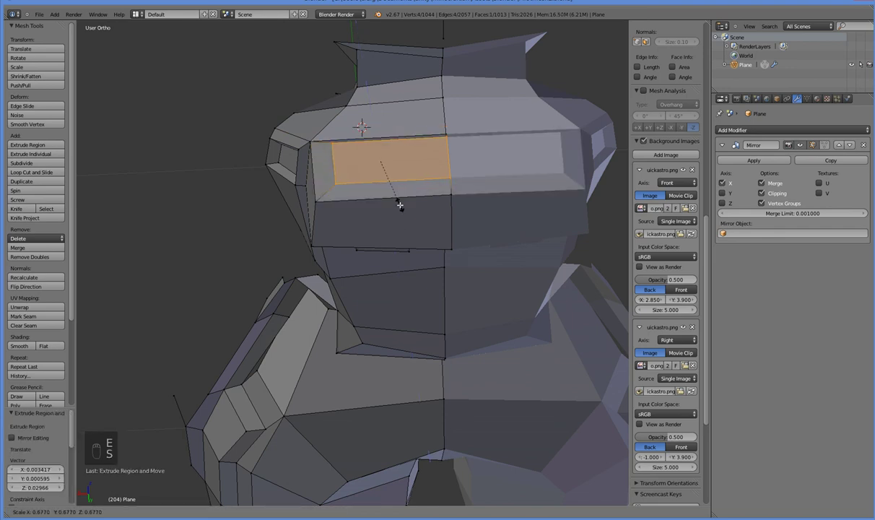
click(399, 202)
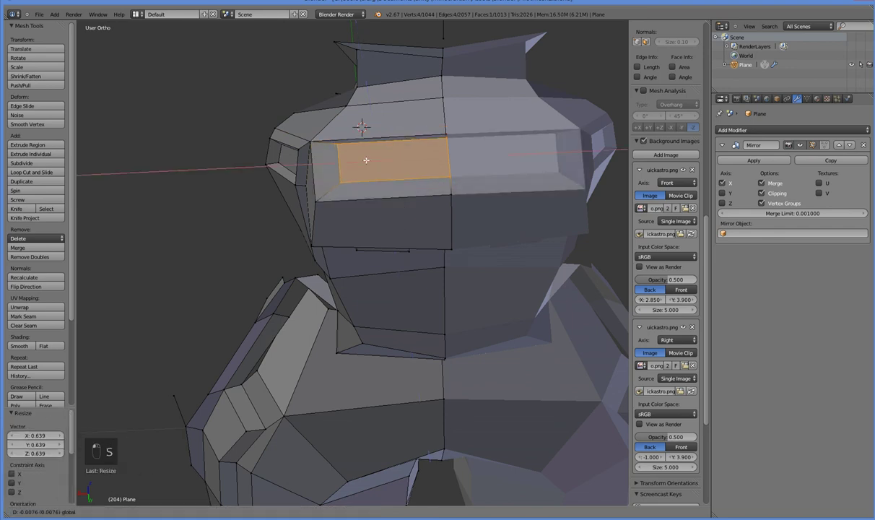
click(372, 161)
Step: Extrude the narrow face at the outer end of the new backpack panel and scale it to 0.480
right_click(342, 182)
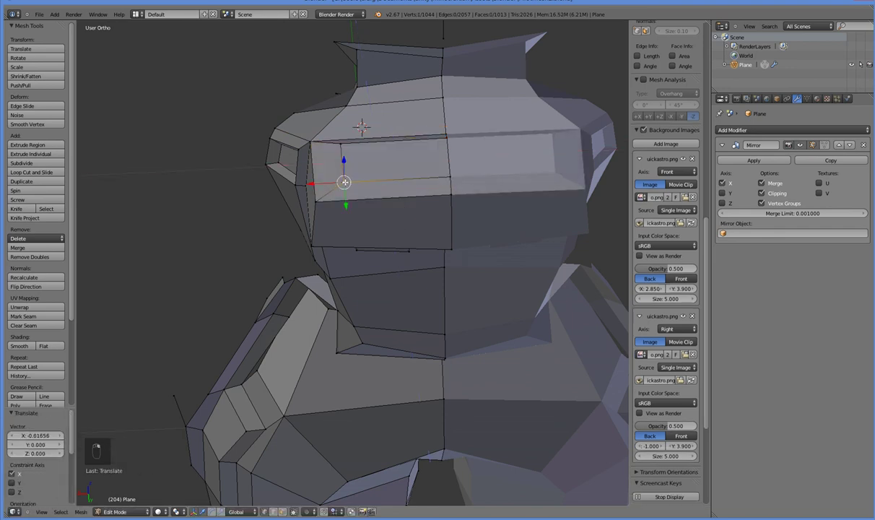
shift+right_click(340, 144)
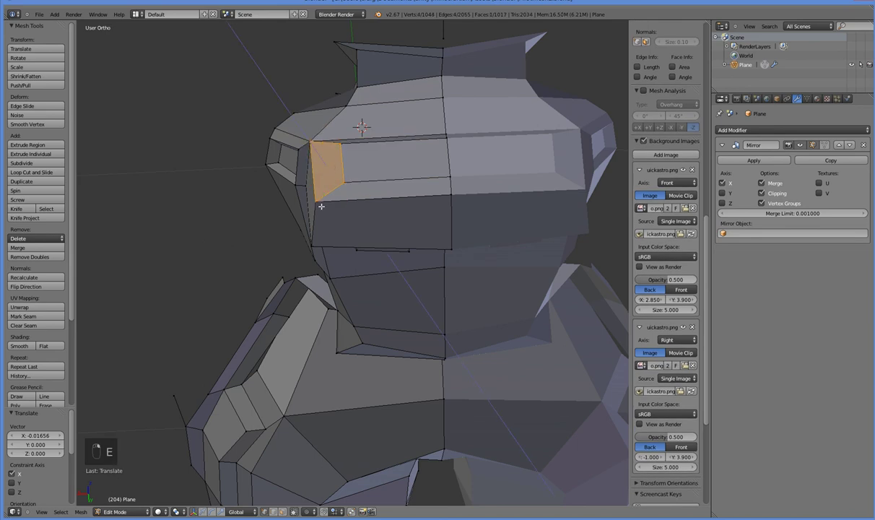
click(321, 180)
middle_drag(322, 180, 395, 158)
shift+right_click(458, 143)
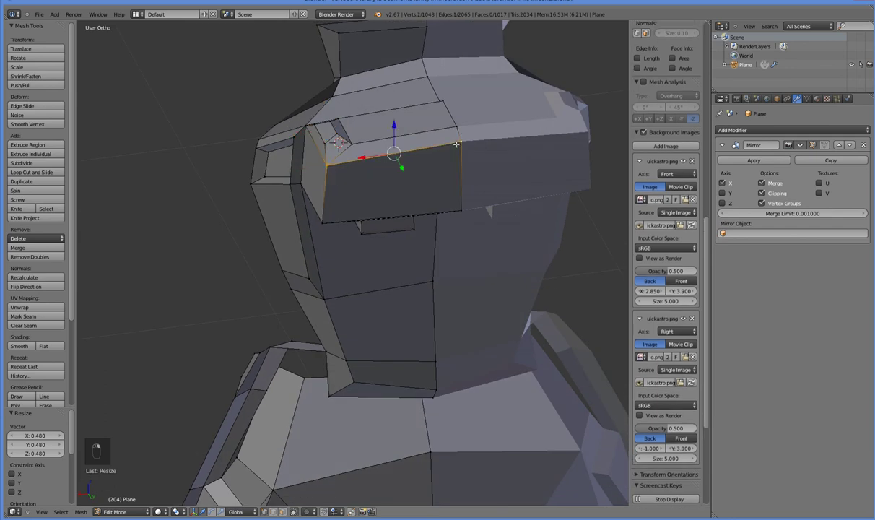
shift+right_click(460, 207)
Step: Reveal all hidden geometry and return to Object Mode to view the whole astronaut
mouse_move(345, 209)
middle_down()
mouse_move(338, 171)
mouse_move(411, 197)
mouse_move(408, 186)
mouse_move(346, 252)
mouse_move(439, 244)
mouse_move(358, 199)
middle_up()
scroll(358, 199, down, 6)
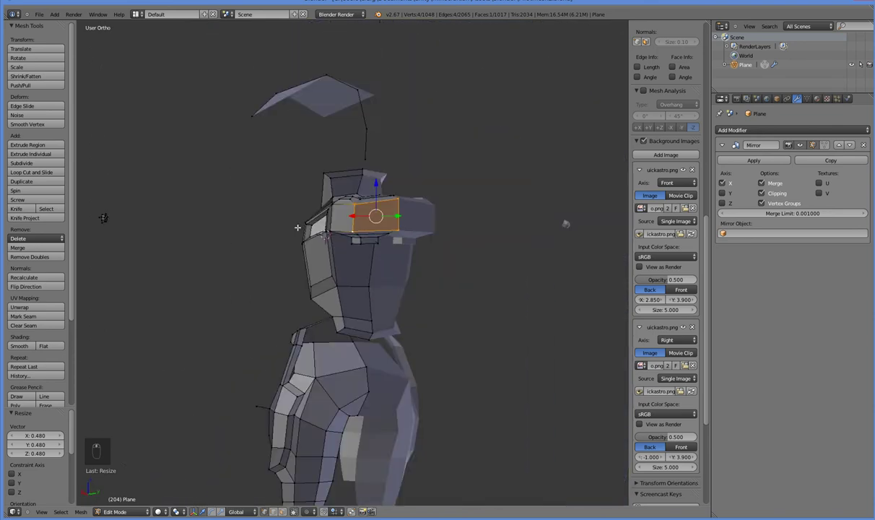
middle_drag(299, 227, 352, 254)
key(alt+h)
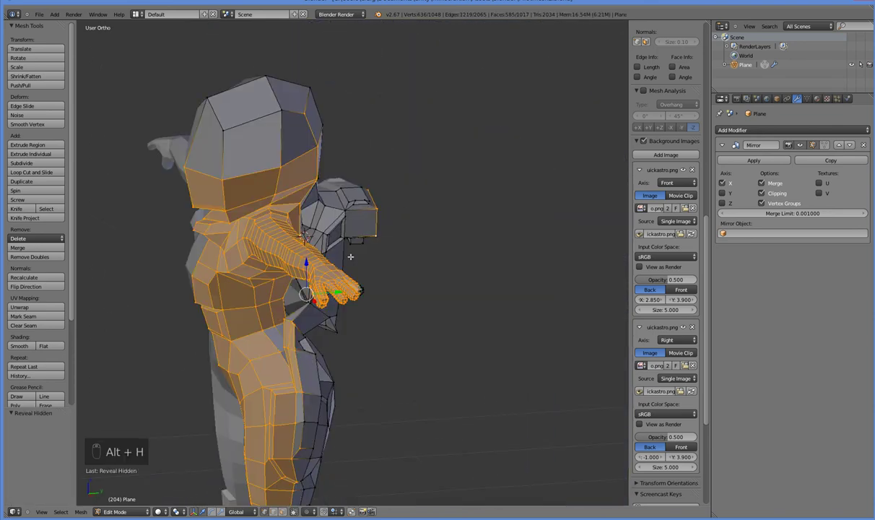
middle_drag(379, 312, 252, 370)
key(Tab)
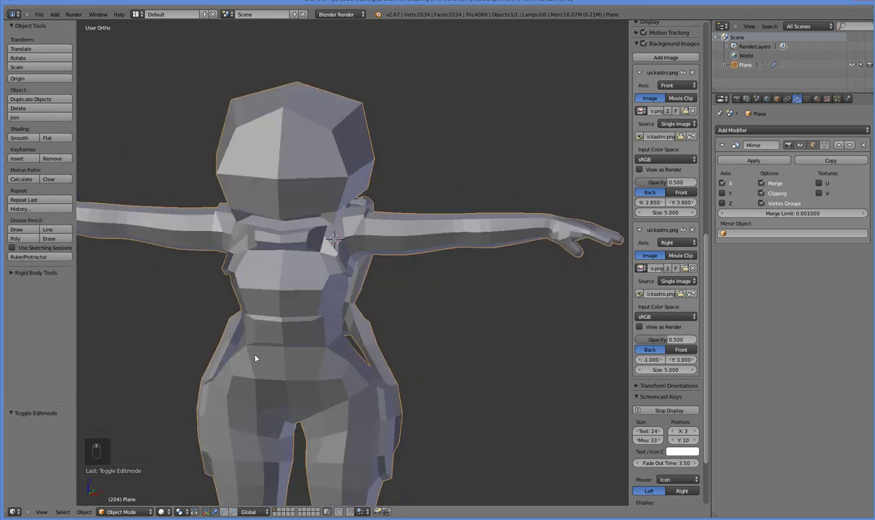